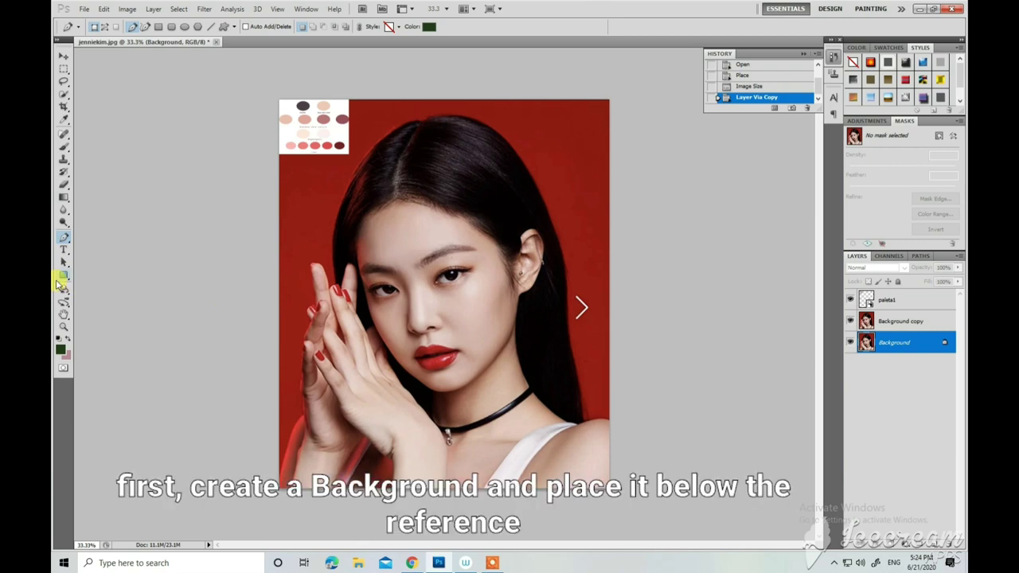
Draw a full-canvas rectangle shape layer and fill it with light beige d7cfc5.
{"action": "left_click", "coordinate": [63, 276]}
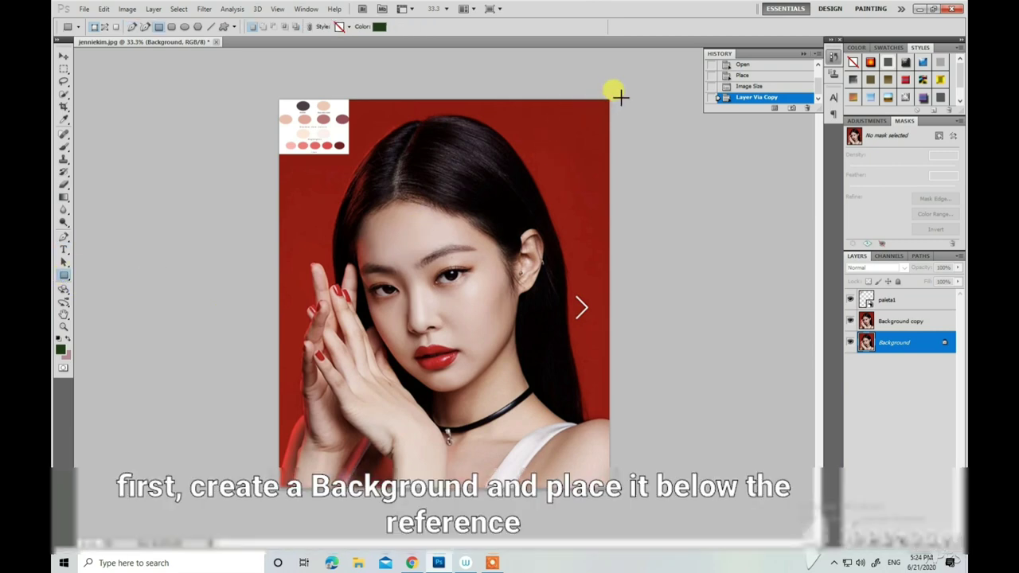
{"action": "left_click_drag", "start_coordinate": [620, 96], "coordinate": [271, 498]}
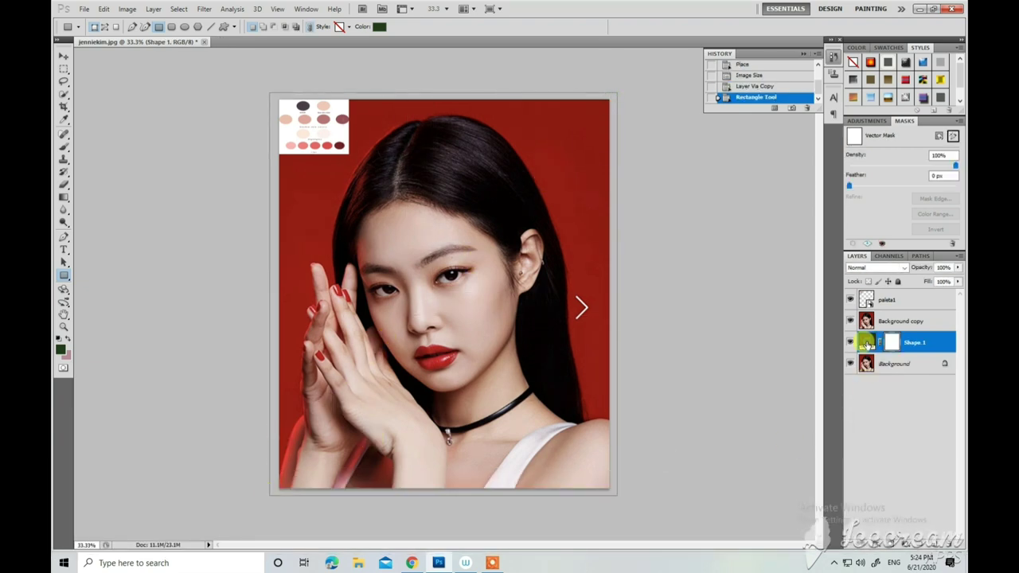
{"action": "double_click", "coordinate": [866, 343]}
{"action": "left_click_drag", "start_coordinate": [828, 407], "coordinate": [826, 399]}
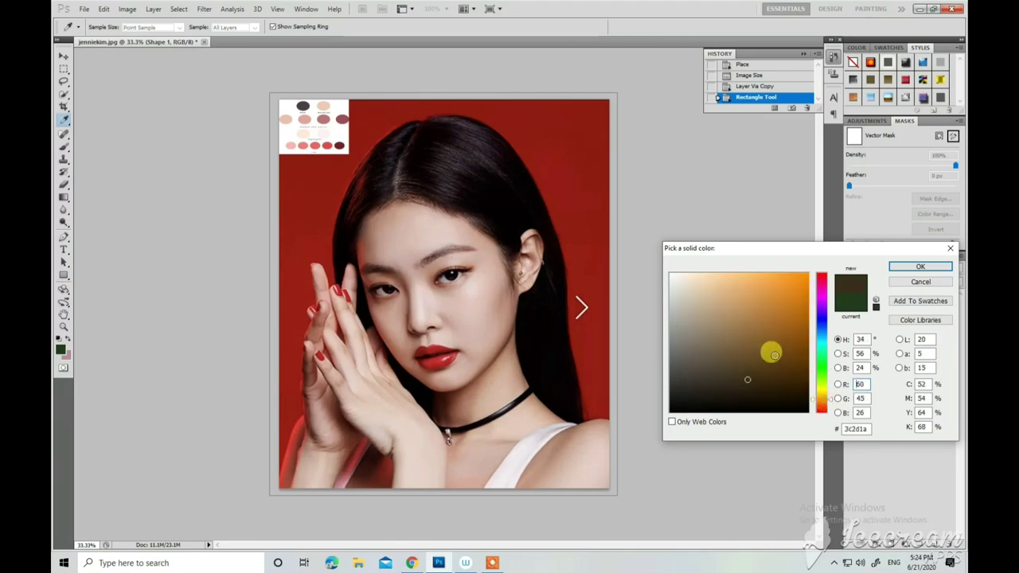
{"action": "left_click", "coordinate": [686, 296]}
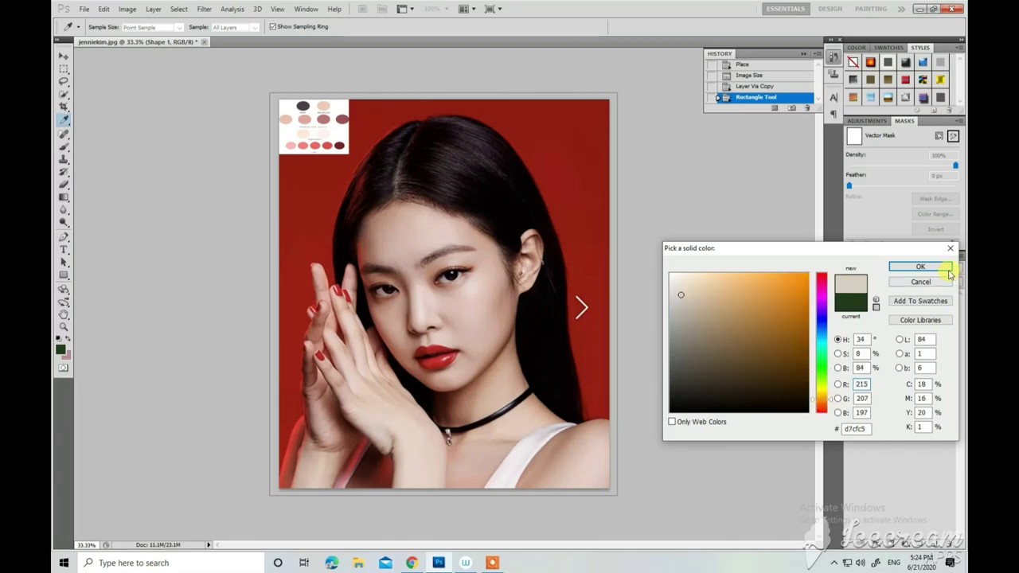
{"action": "left_click", "coordinate": [921, 267]}
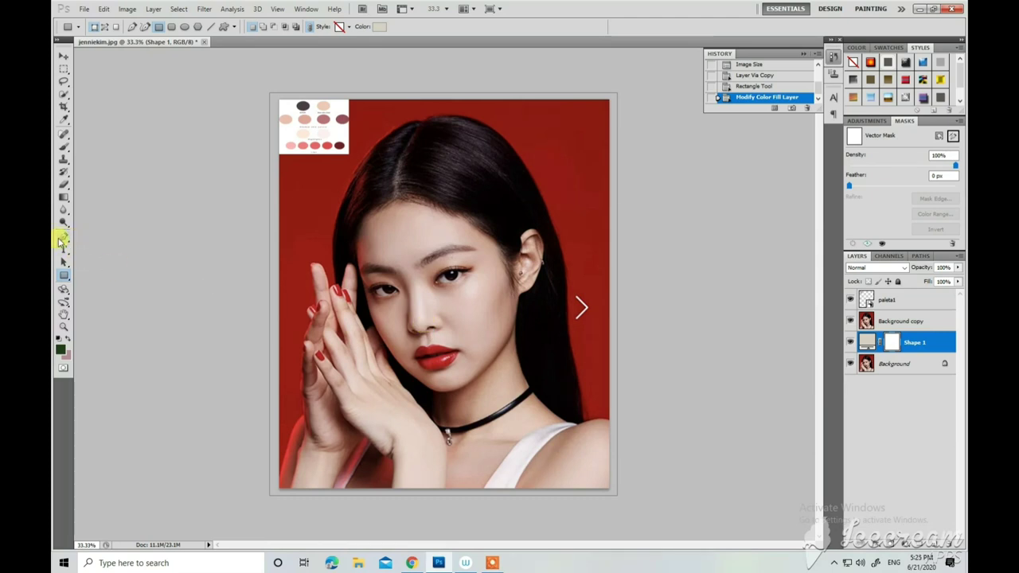
Zoom in with the Pen tool and trace the upper eyelid from the inner corner.
{"action": "left_click", "coordinate": [62, 238]}
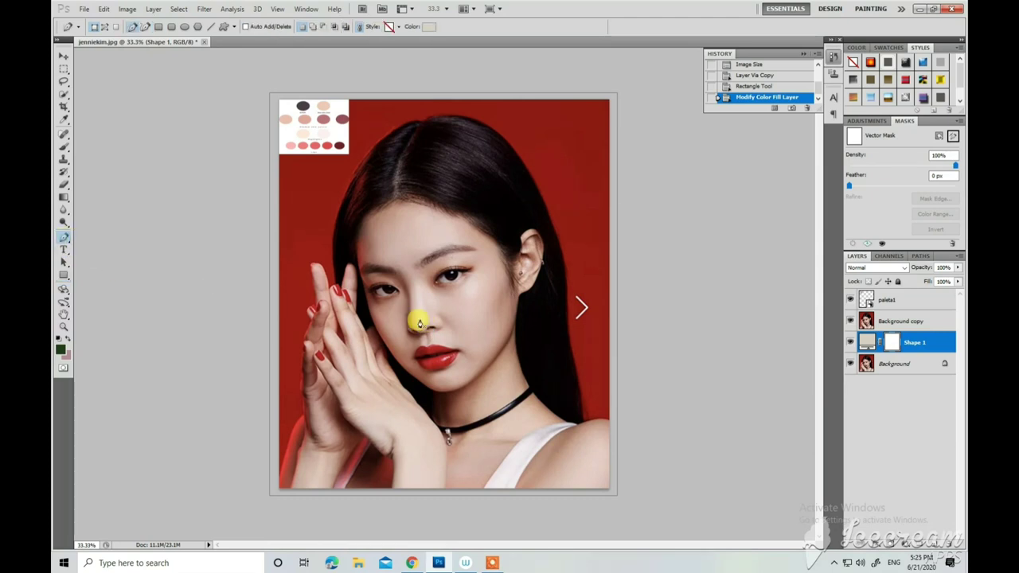
{"action": "scroll", "coordinate": [425, 310], "scroll_direction": "up", "scroll_amount": 1}
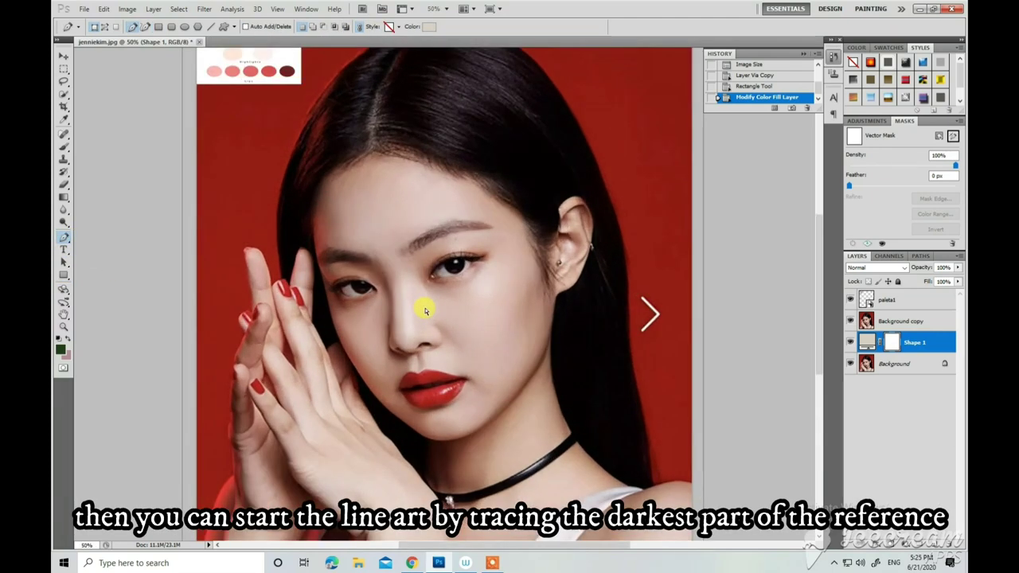
{"action": "scroll", "coordinate": [425, 311], "scroll_direction": "up", "scroll_amount": 1}
{"action": "scroll", "coordinate": [425, 310], "scroll_direction": "up", "scroll_amount": 1}
{"action": "scroll", "coordinate": [425, 310], "scroll_direction": "up", "scroll_amount": 1}
{"action": "scroll", "coordinate": [426, 311], "scroll_direction": "up", "scroll_amount": 1}
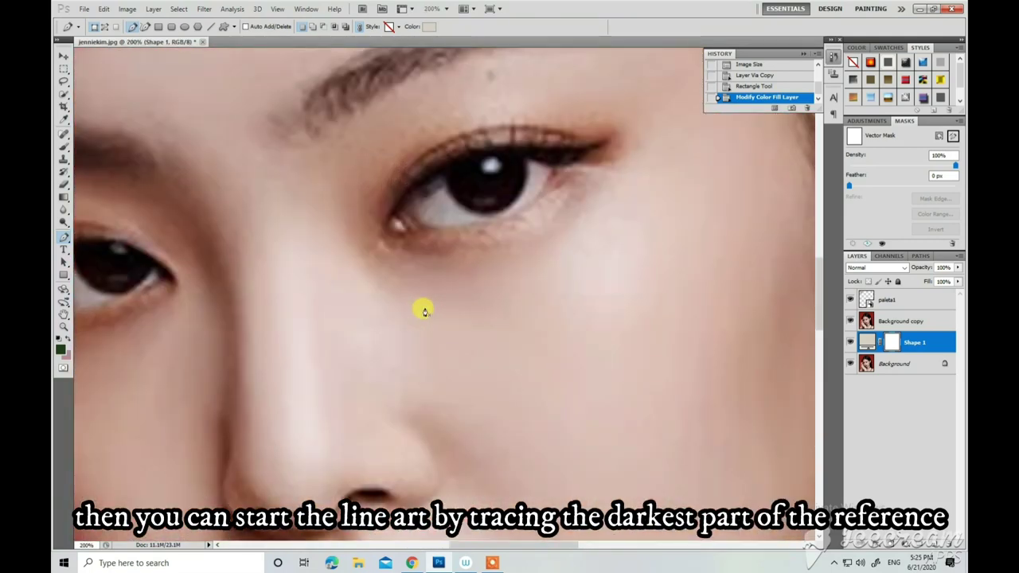
{"action": "scroll", "coordinate": [398, 307], "scroll_direction": "up", "scroll_amount": 1}
{"action": "scroll", "coordinate": [398, 305], "scroll_direction": "up", "scroll_amount": 1}
{"action": "scroll", "coordinate": [398, 307], "scroll_direction": "up", "scroll_amount": 1}
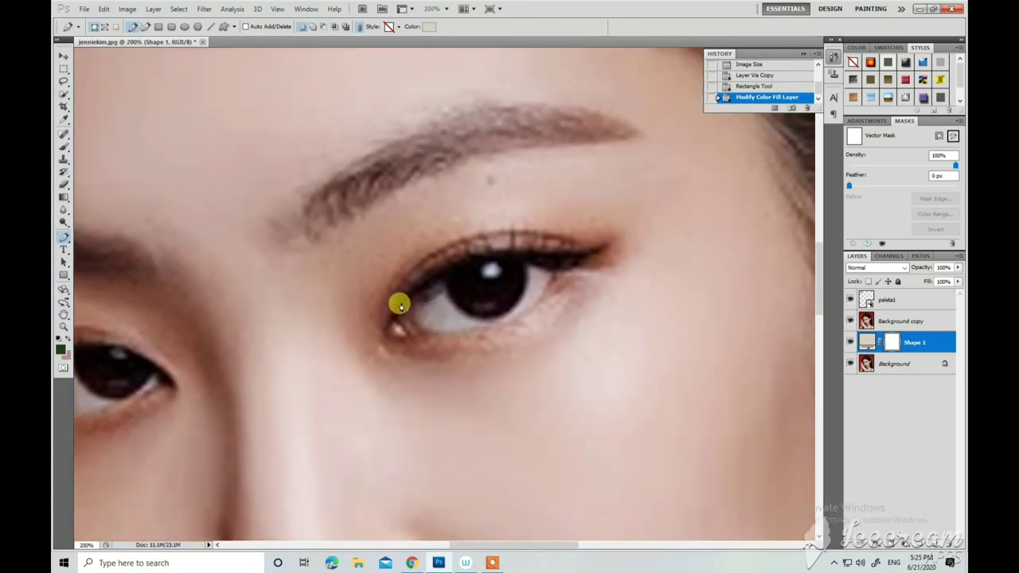
{"action": "left_click", "coordinate": [384, 326]}
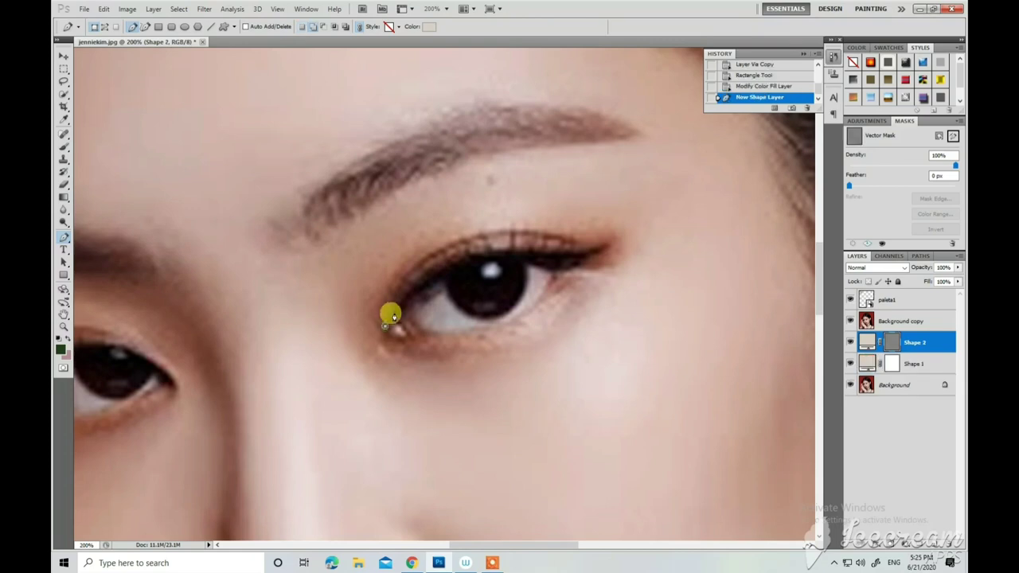
{"action": "left_click", "coordinate": [443, 261]}
{"action": "left_click", "coordinate": [541, 249]}
{"action": "left_click", "coordinate": [599, 245]}
Close the eyeliner outline through its wing and lash line, then hide Background copy.
{"action": "left_click", "coordinate": [564, 269]}
{"action": "left_click", "coordinate": [532, 265]}
{"action": "left_click", "coordinate": [517, 301]}
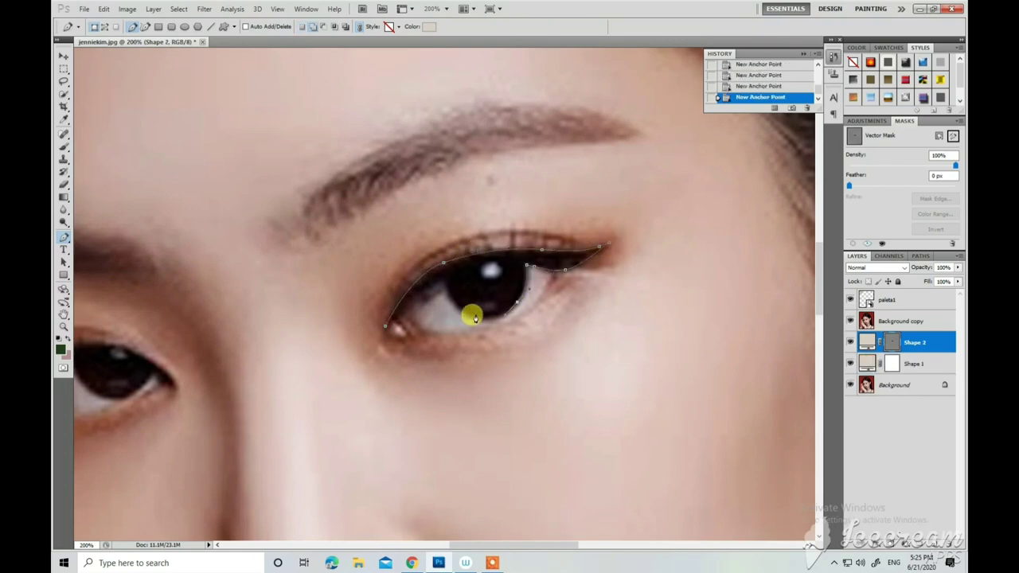
{"action": "left_click", "coordinate": [442, 280]}
{"action": "left_click", "coordinate": [415, 296]}
{"action": "left_click", "coordinate": [385, 326]}
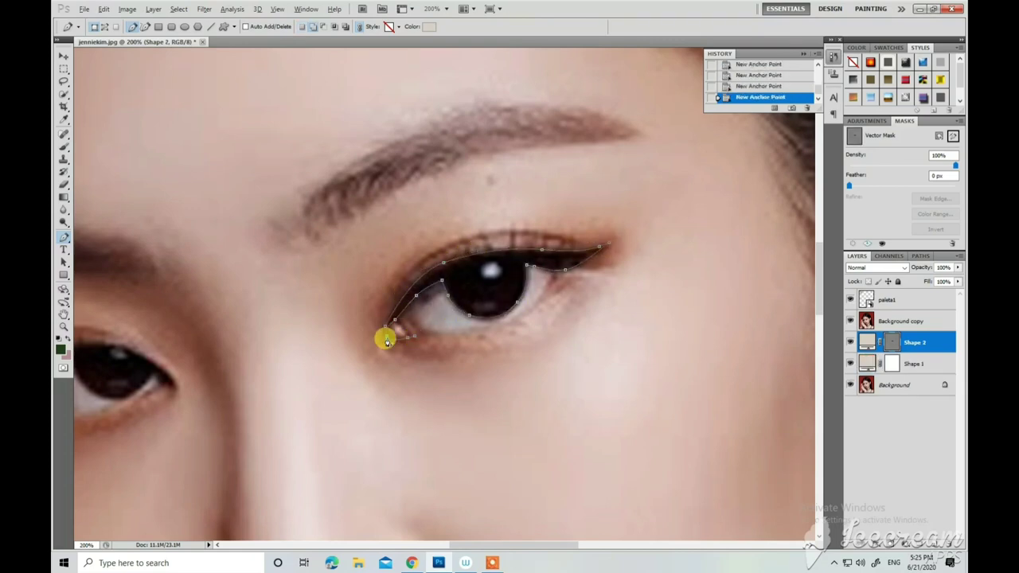
{"action": "left_click", "coordinate": [386, 339]}
{"action": "left_click", "coordinate": [849, 321]}
{"action": "key", "text": "ctrl+minus"}
{"action": "key", "text": "ctrl+minus"}
{"action": "key", "text": "ctrl+minus"}
{"action": "double_click", "coordinate": [867, 343]}
Fill the eyeliner dark, switch to Add to Shape Area, and outline the upper lashes.
{"action": "left_click", "coordinate": [682, 371]}
{"action": "key", "text": "Return"}
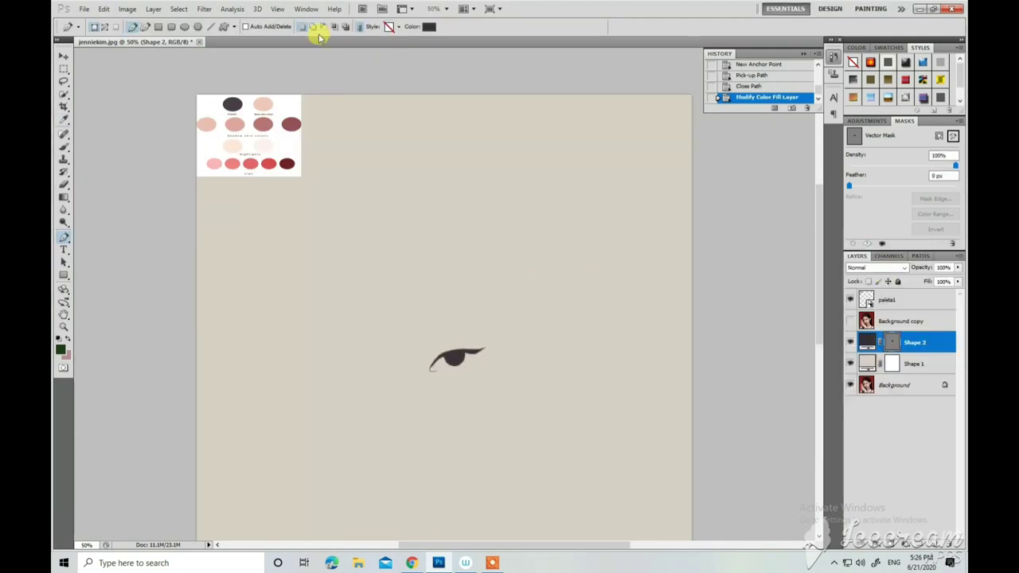
{"action": "left_click", "coordinate": [312, 26]}
{"action": "scroll", "coordinate": [530, 402], "scroll_direction": "down", "scroll_amount": 5}
{"action": "left_click", "coordinate": [613, 264]}
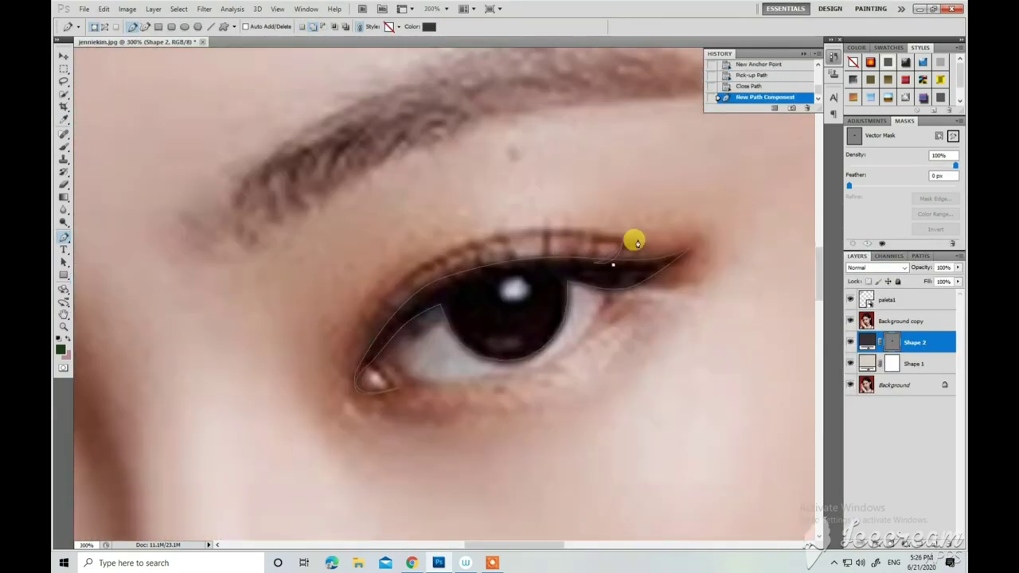
{"action": "left_click", "coordinate": [636, 243]}
{"action": "left_click", "coordinate": [594, 230]}
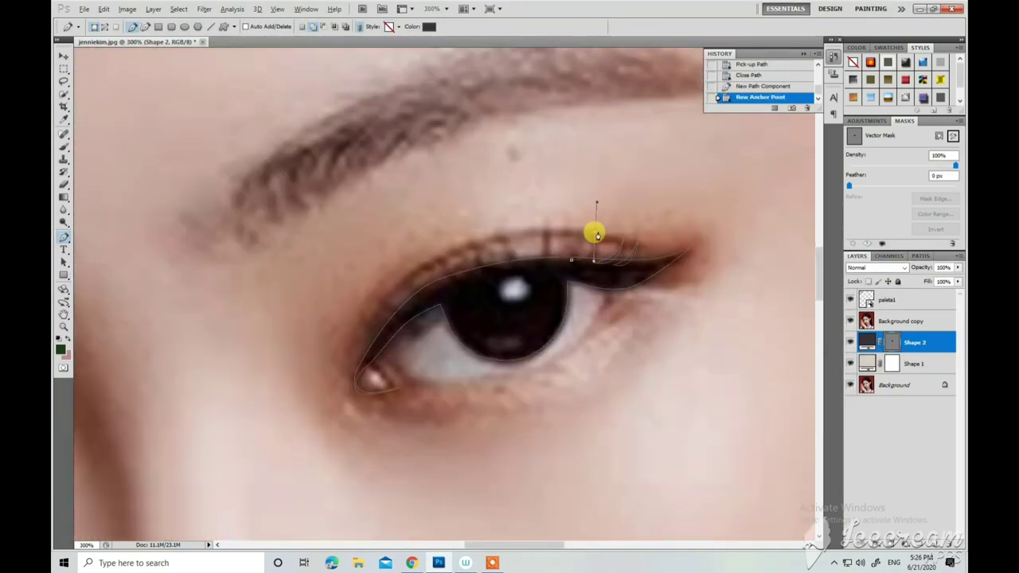
Trace and close a second curved outline along the upper lash line.
{"action": "left_click", "coordinate": [528, 260]}
{"action": "left_click_drag", "start_coordinate": [510, 257], "coordinate": [501, 232]}
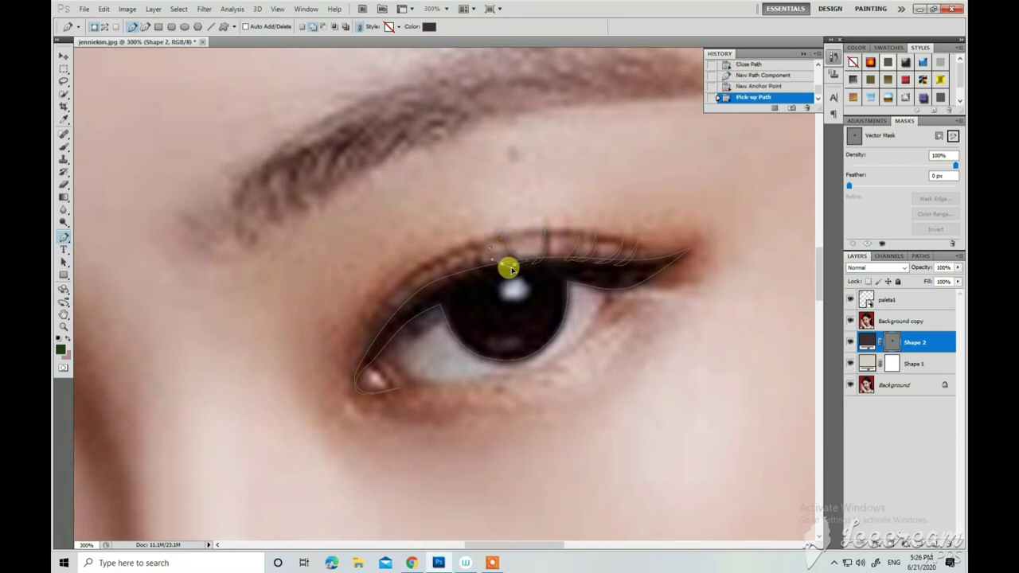
{"action": "left_click_drag", "start_coordinate": [441, 273], "coordinate": [484, 282]}
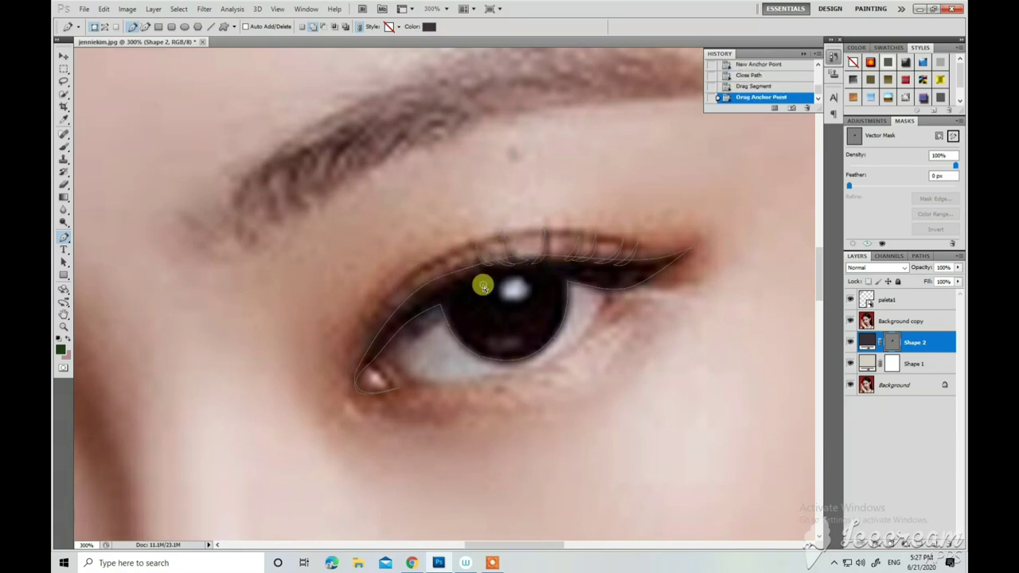
{"action": "left_click", "coordinate": [482, 282]}
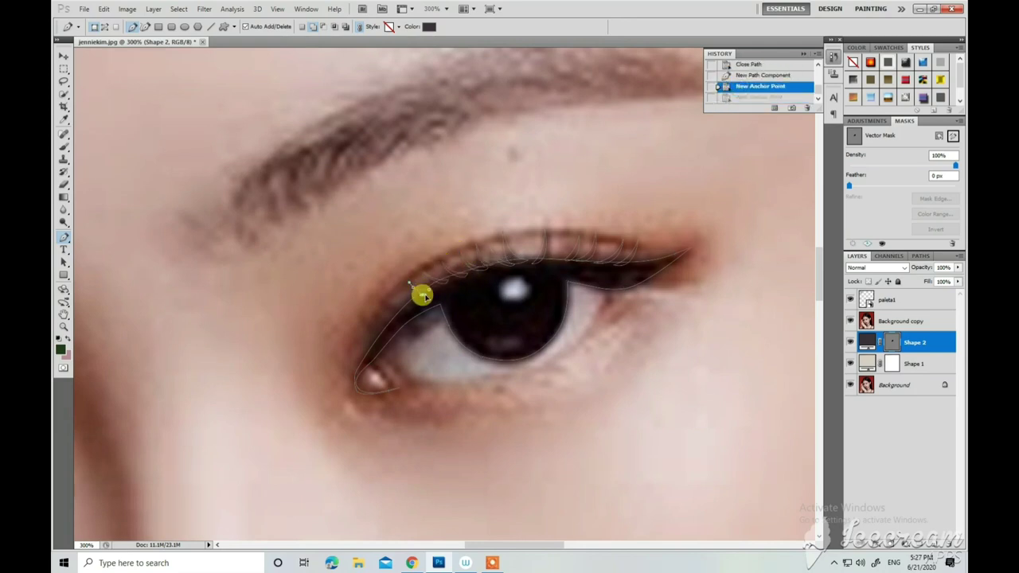
{"action": "left_click", "coordinate": [373, 325]}
{"action": "left_click", "coordinate": [432, 265]}
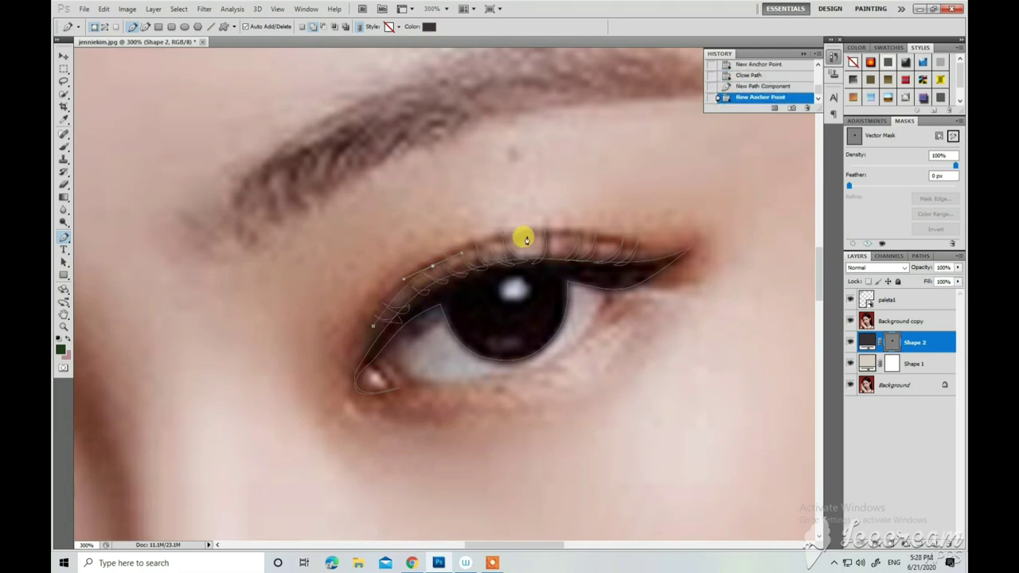
{"action": "left_click", "coordinate": [607, 240]}
{"action": "left_click", "coordinate": [373, 317]}
Trace a lower-lid outline ending at the eye's inner corner.
{"action": "scroll", "coordinate": [372, 317], "scroll_direction": "down", "scroll_amount": 1}
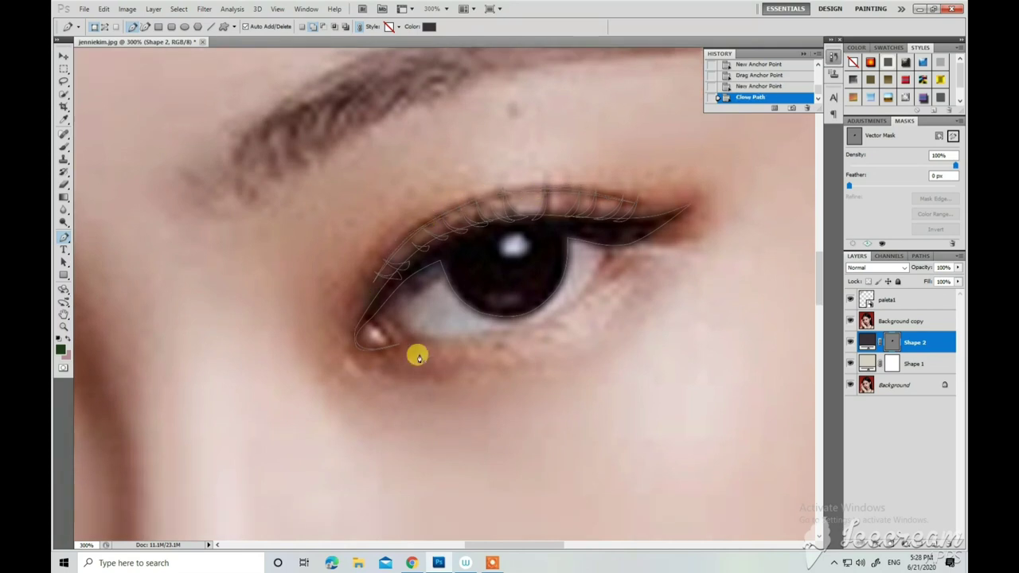
{"action": "left_click", "coordinate": [441, 259]}
{"action": "left_click", "coordinate": [414, 272]}
{"action": "left_click", "coordinate": [404, 288]}
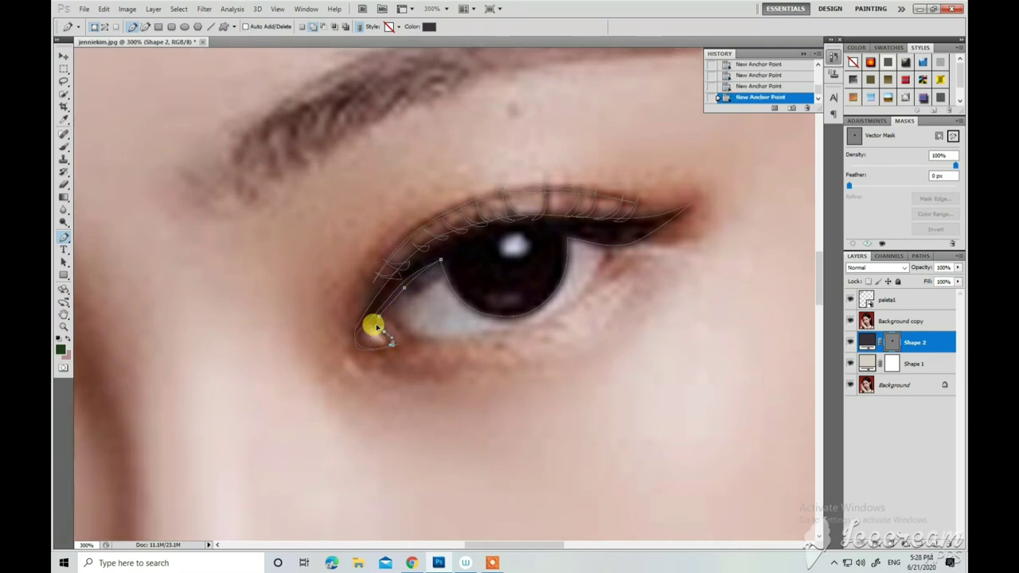
{"action": "left_click", "coordinate": [374, 320]}
{"action": "left_click", "coordinate": [391, 324]}
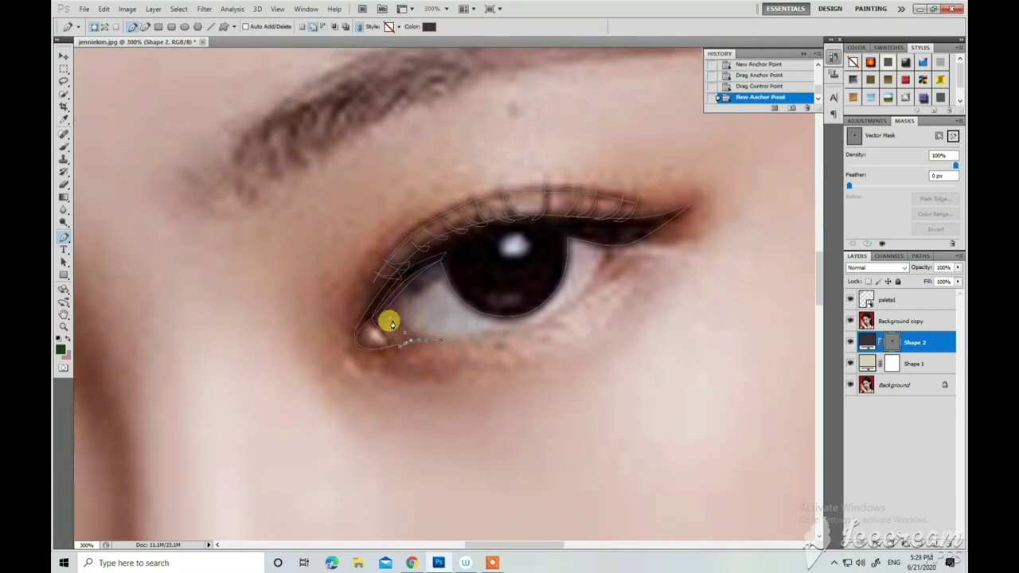
Outline the eyebrow with curved anchors from its inner end to the tail and back.
{"action": "scroll", "coordinate": [530, 375], "scroll_direction": "up", "scroll_amount": 3}
{"action": "scroll", "coordinate": [530, 375], "scroll_direction": "left", "scroll_amount": 1}
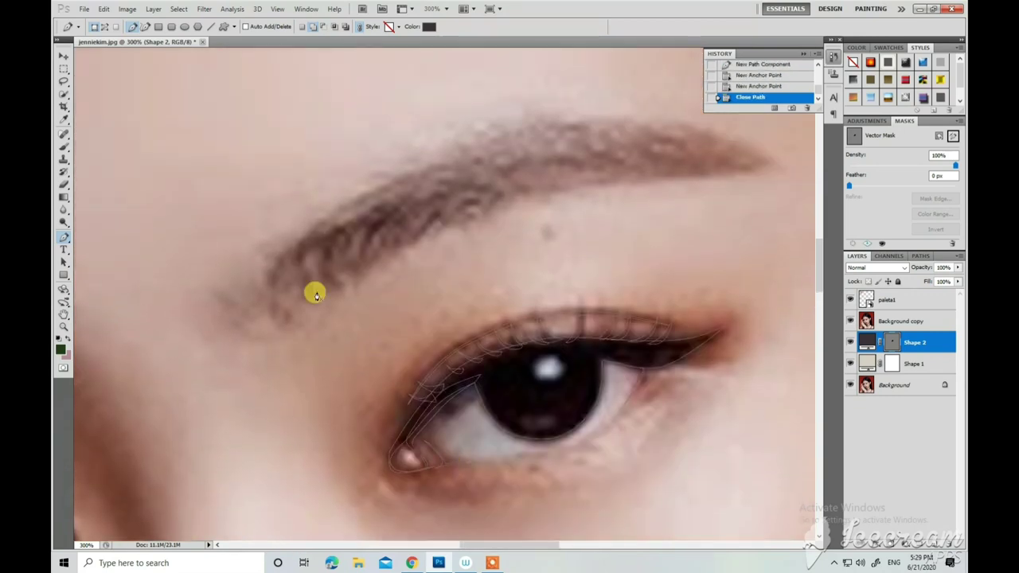
{"action": "left_click_drag", "start_coordinate": [278, 253], "coordinate": [302, 215]}
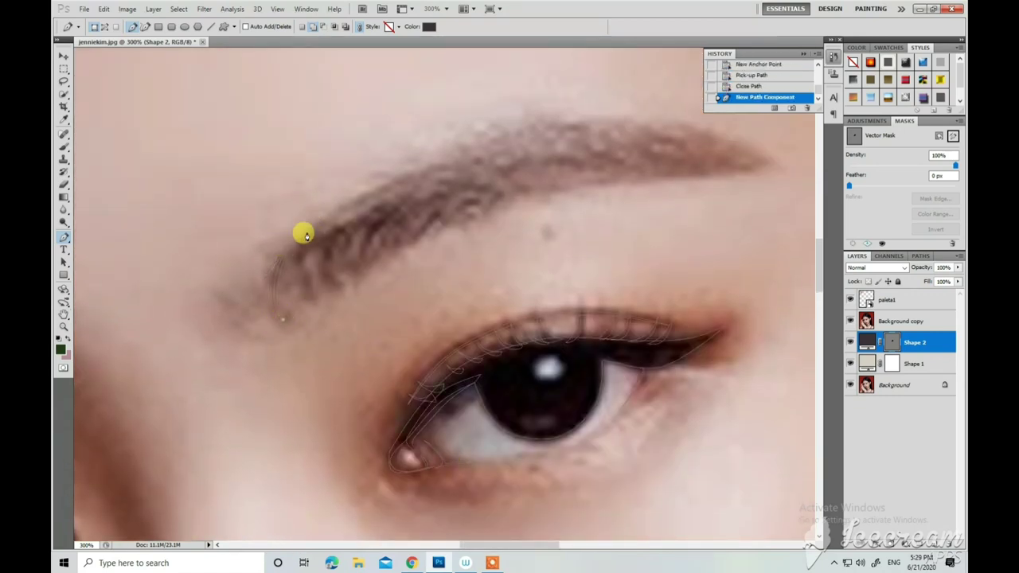
{"action": "scroll", "coordinate": [477, 183], "scroll_direction": "up", "scroll_amount": 1}
{"action": "left_click_drag", "start_coordinate": [514, 170], "coordinate": [582, 162]}
{"action": "left_click", "coordinate": [676, 167]}
{"action": "left_click", "coordinate": [771, 208]}
{"action": "left_click_drag", "start_coordinate": [690, 220], "coordinate": [650, 225]}
{"action": "left_click_drag", "start_coordinate": [489, 251], "coordinate": [443, 277]}
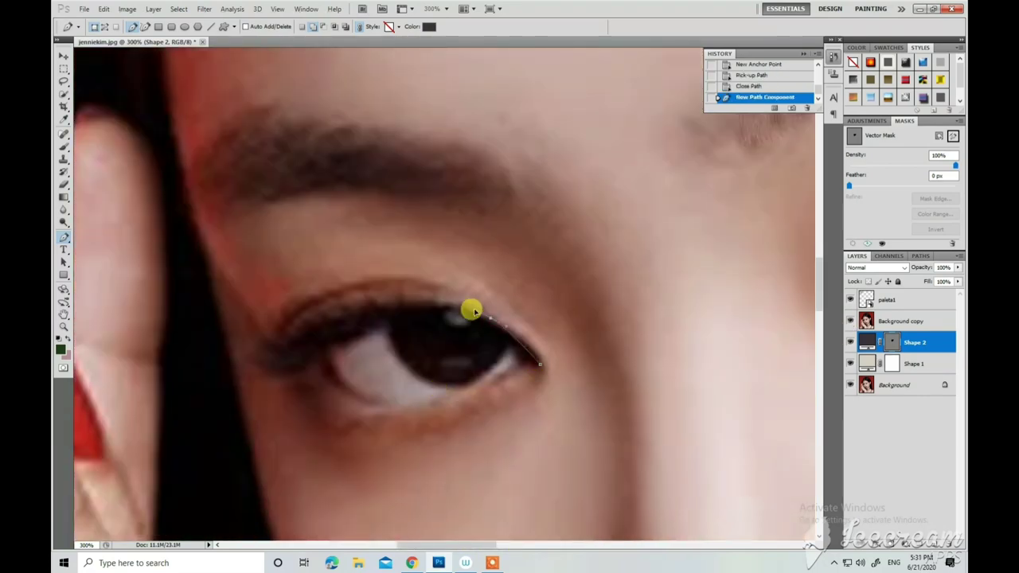
Trace and close the other eye's outline along its upper and lower lash lines.
{"action": "left_click_drag", "start_coordinate": [280, 343], "coordinate": [269, 342]}
{"action": "left_click", "coordinate": [271, 343]}
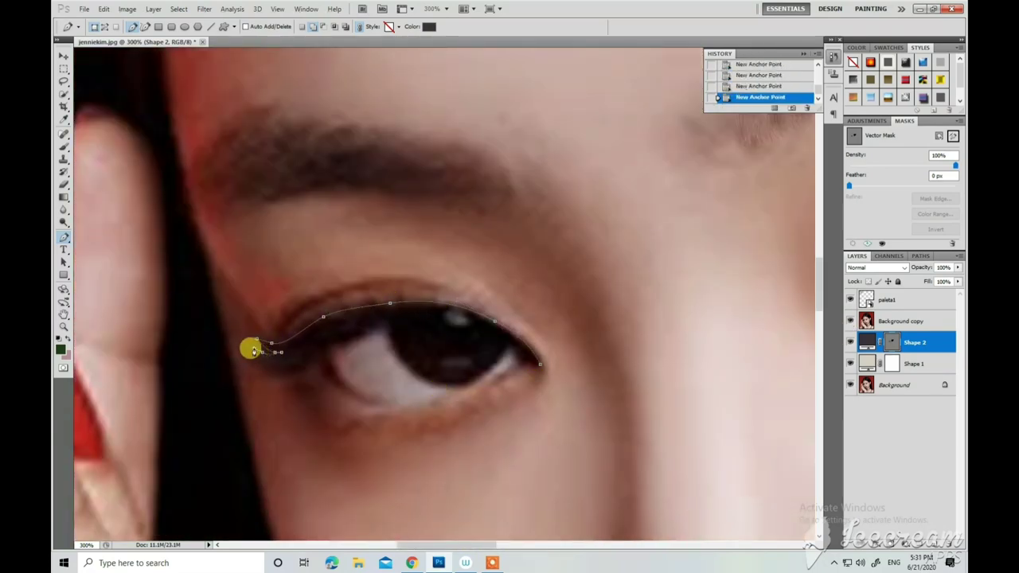
{"action": "left_click", "coordinate": [305, 364]}
{"action": "left_click", "coordinate": [352, 339]}
{"action": "left_click", "coordinate": [385, 324]}
{"action": "left_click", "coordinate": [420, 375]}
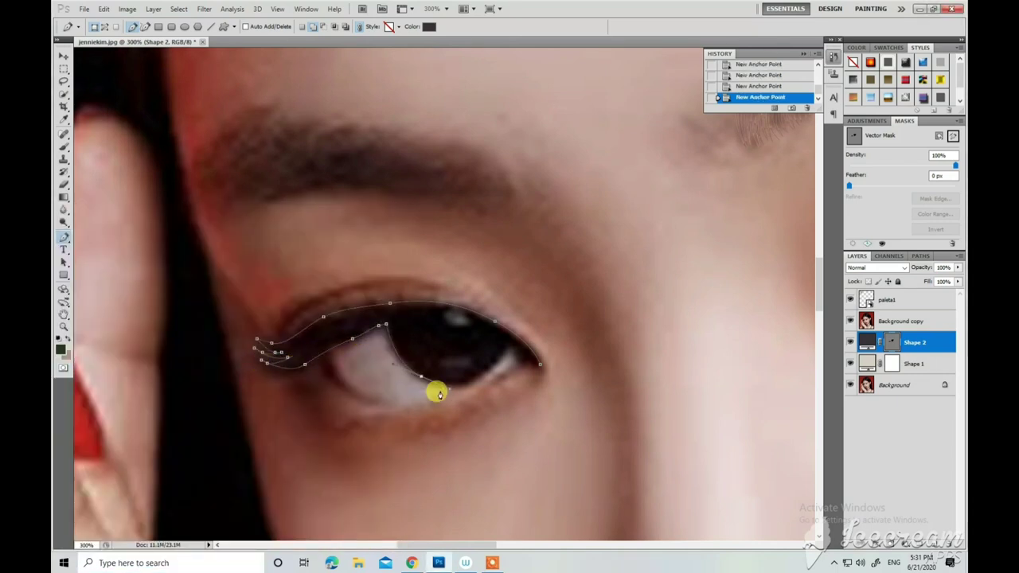
{"action": "left_click", "coordinate": [535, 363]}
Add a closed curved outline just below the eye.
{"action": "left_click", "coordinate": [331, 348]}
{"action": "left_click_drag", "start_coordinate": [332, 383], "coordinate": [390, 408]}
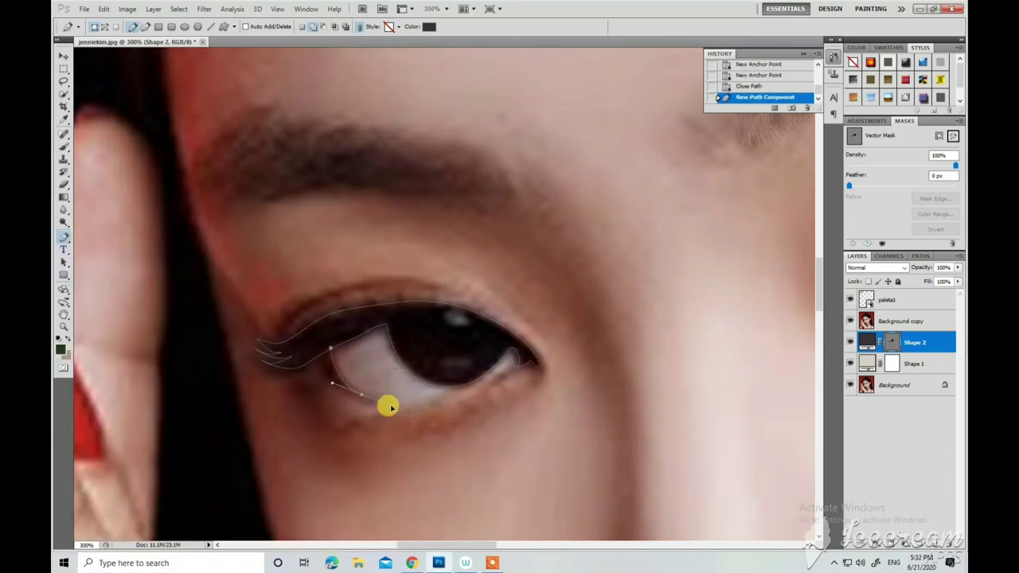
{"action": "left_click", "coordinate": [329, 369]}
{"action": "left_click", "coordinate": [352, 391]}
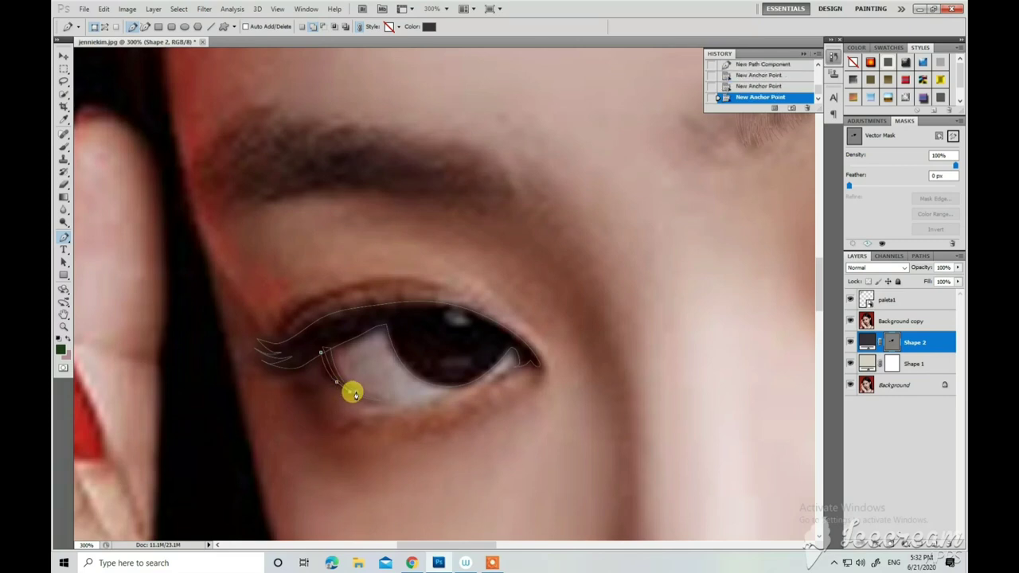
{"action": "left_click", "coordinate": [318, 337]}
Trace and close a lash path along the upper lash line from the eye corner.
{"action": "left_click", "coordinate": [286, 318]}
{"action": "left_click", "coordinate": [302, 333]}
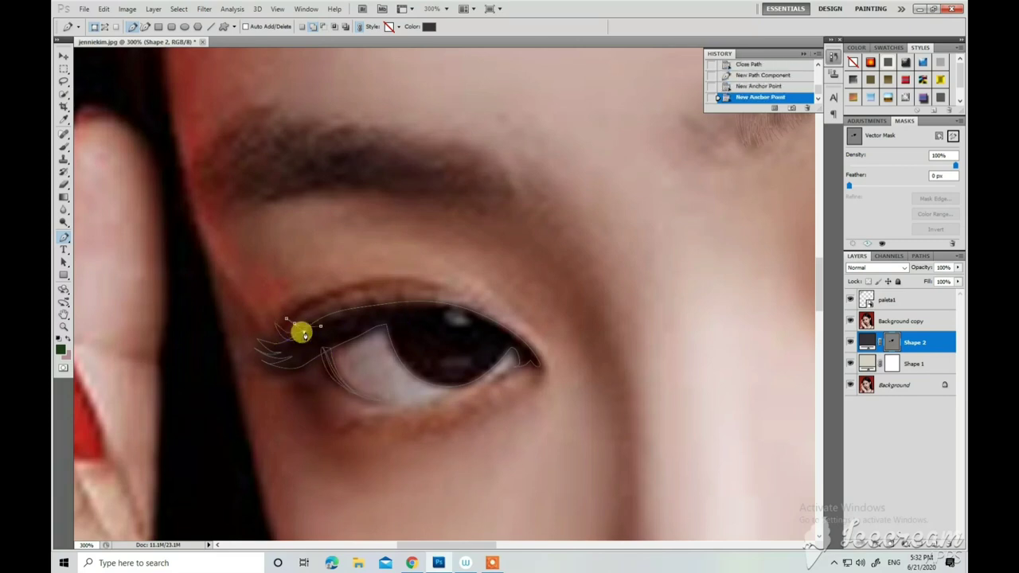
{"action": "left_click", "coordinate": [331, 316]}
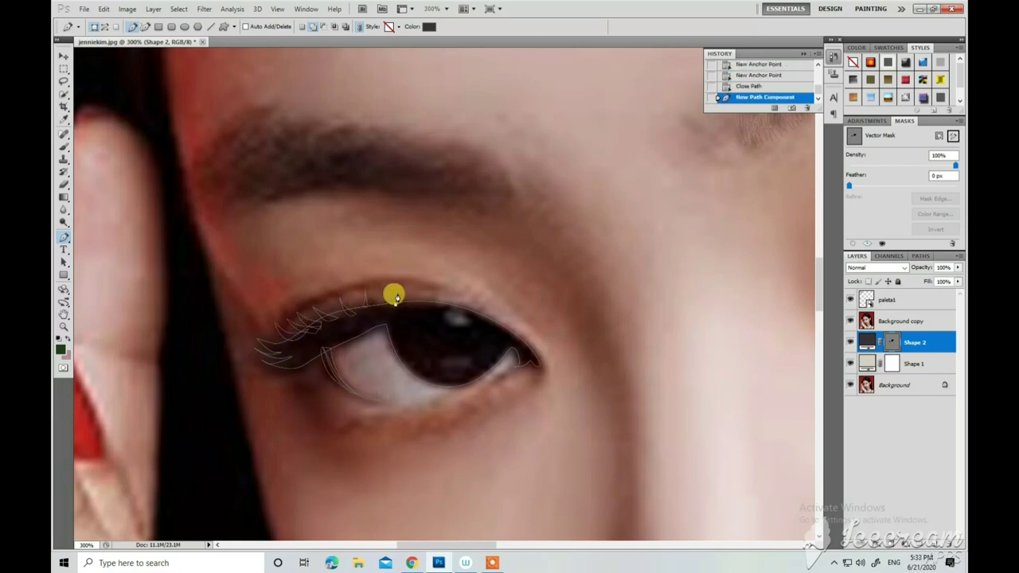
{"action": "left_click", "coordinate": [430, 299]}
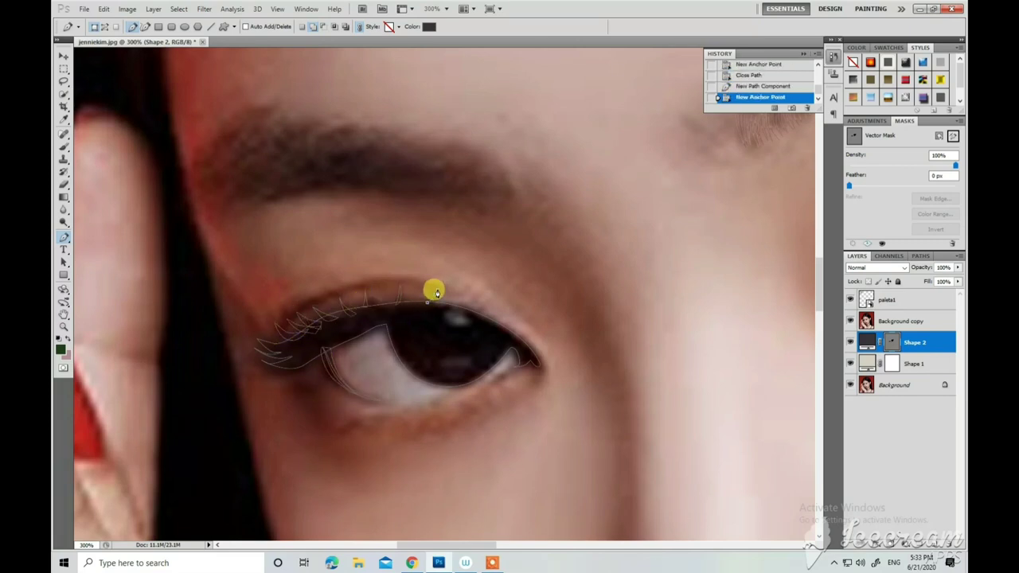
{"action": "left_click", "coordinate": [284, 336]}
{"action": "scroll", "coordinate": [458, 418], "scroll_direction": "up", "scroll_amount": 3}
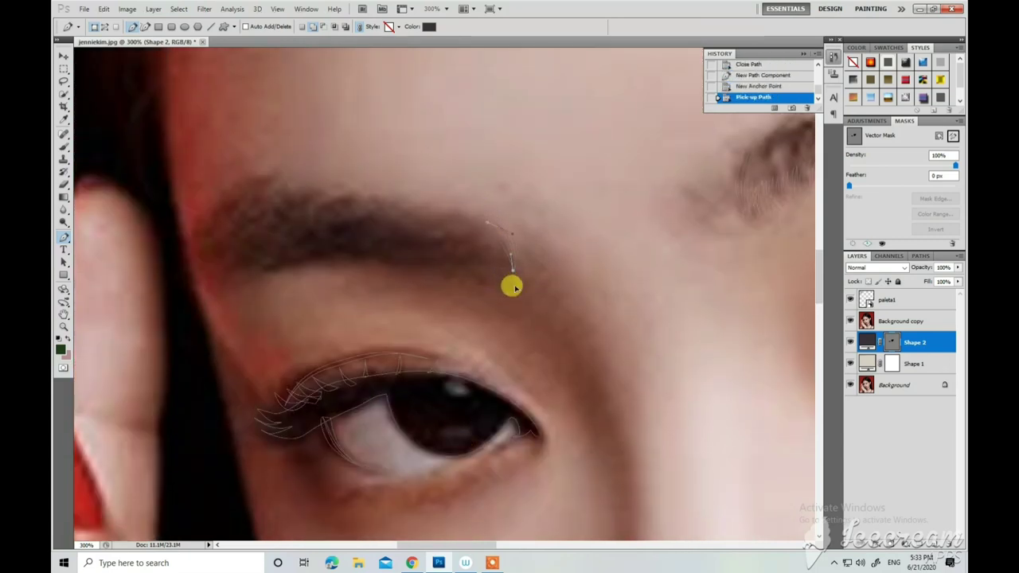
Outline the eyebrow with wispy hair strokes at its inner end and close it.
{"action": "left_click_drag", "start_coordinate": [309, 200], "coordinate": [283, 197]}
{"action": "left_click", "coordinate": [238, 220]}
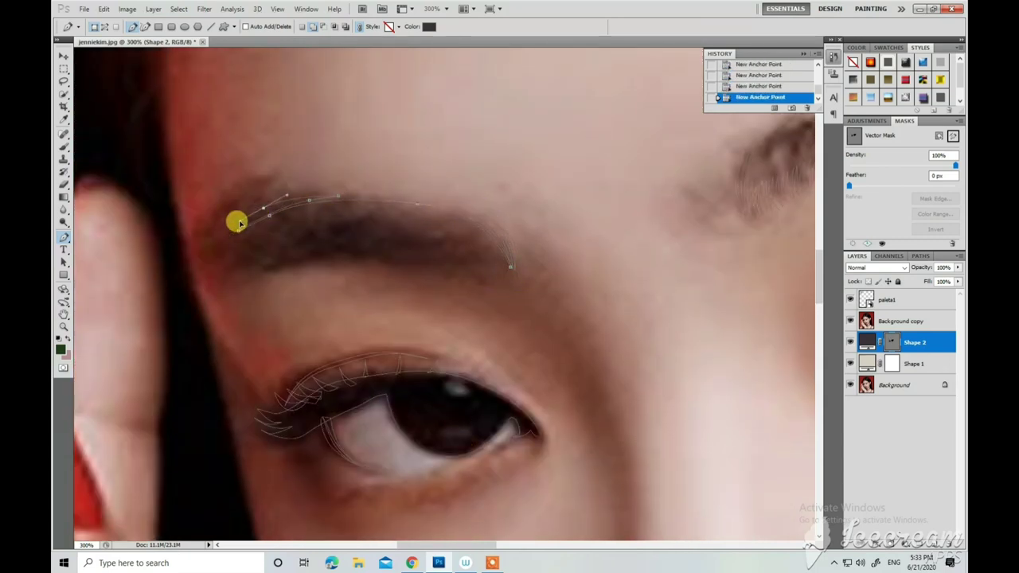
{"action": "left_click", "coordinate": [227, 231]}
{"action": "left_click", "coordinate": [209, 237]}
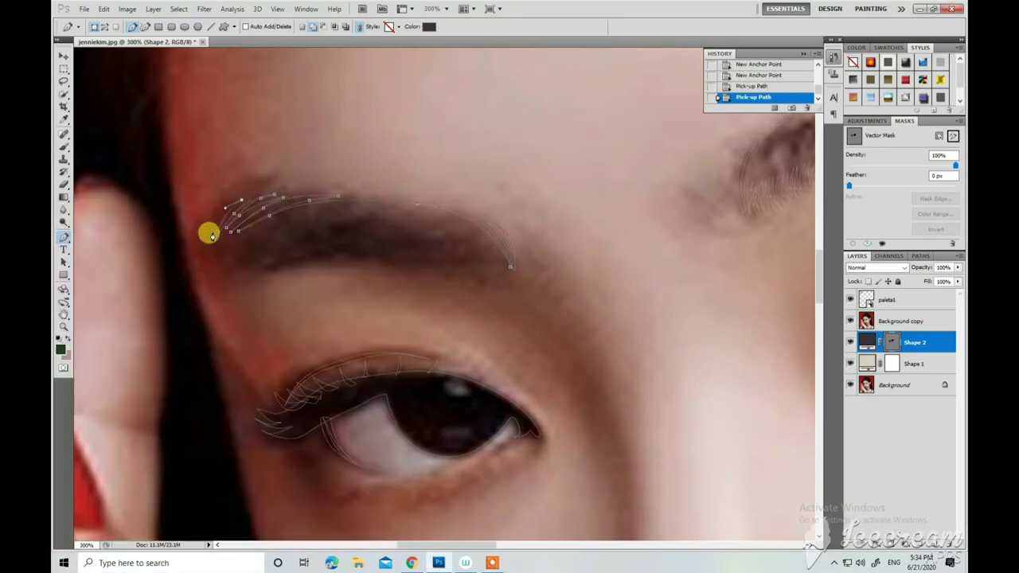
{"action": "left_click", "coordinate": [203, 277]}
{"action": "left_click", "coordinate": [244, 250]}
{"action": "left_click", "coordinate": [254, 256]}
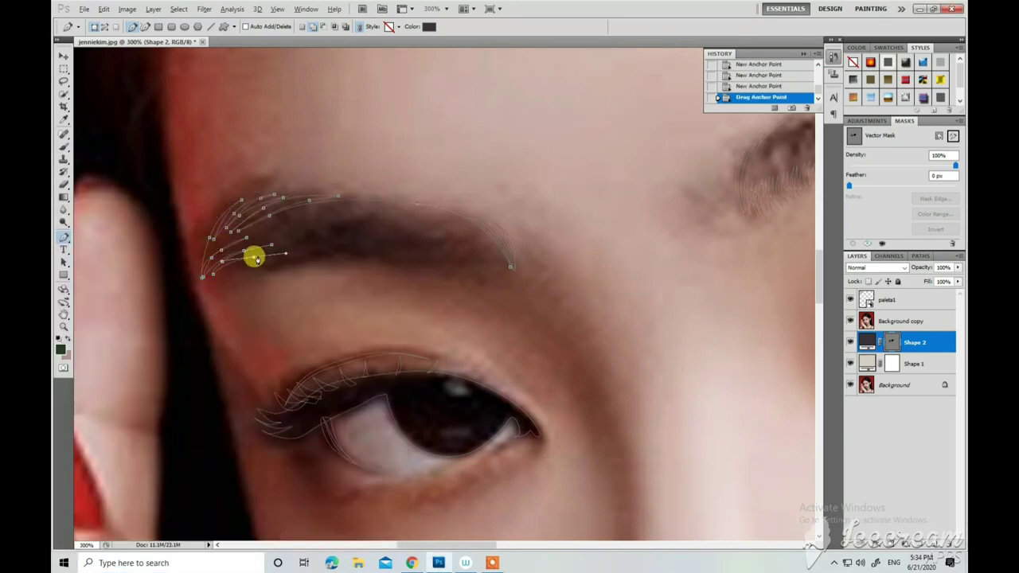
{"action": "left_click_drag", "start_coordinate": [223, 266], "coordinate": [217, 273]}
{"action": "left_click", "coordinate": [510, 267]}
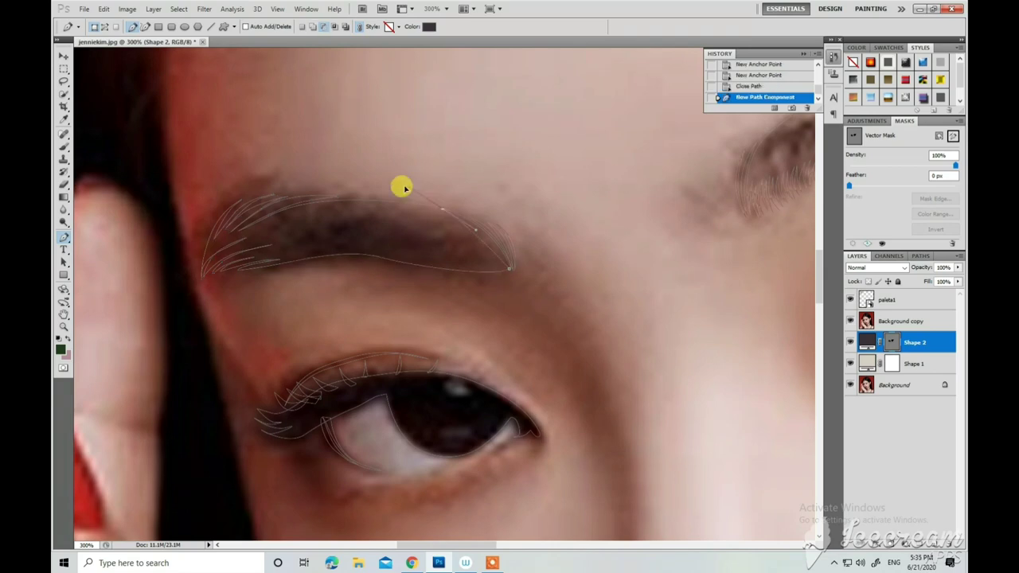
{"action": "left_click", "coordinate": [428, 200]}
{"action": "left_click", "coordinate": [442, 209]}
Add strokes along the upper brow curve and begin a curved lash stroke.
{"action": "left_click", "coordinate": [458, 217]}
{"action": "left_click", "coordinate": [477, 227]}
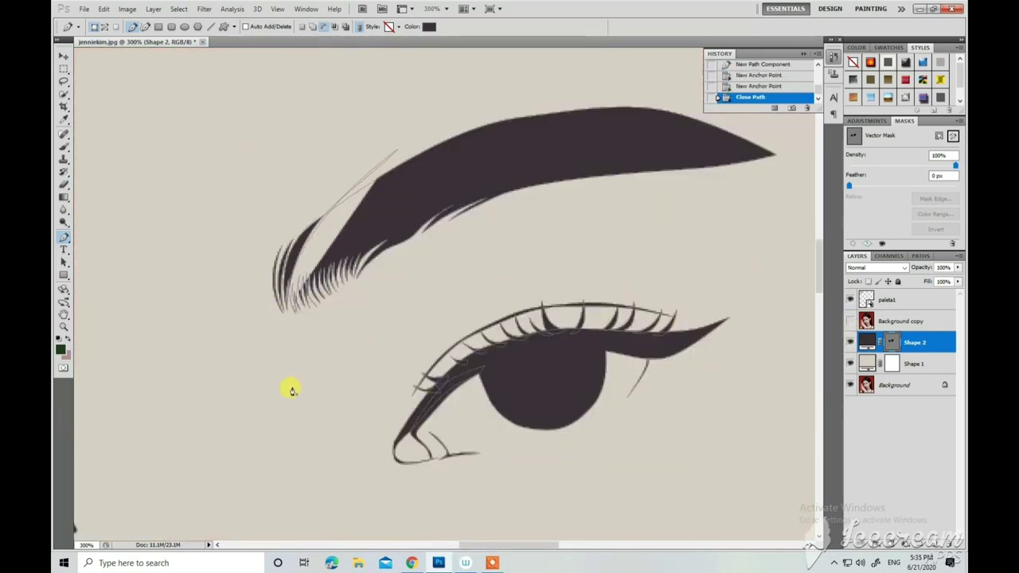
{"action": "left_click_drag", "start_coordinate": [355, 190], "coordinate": [412, 137]}
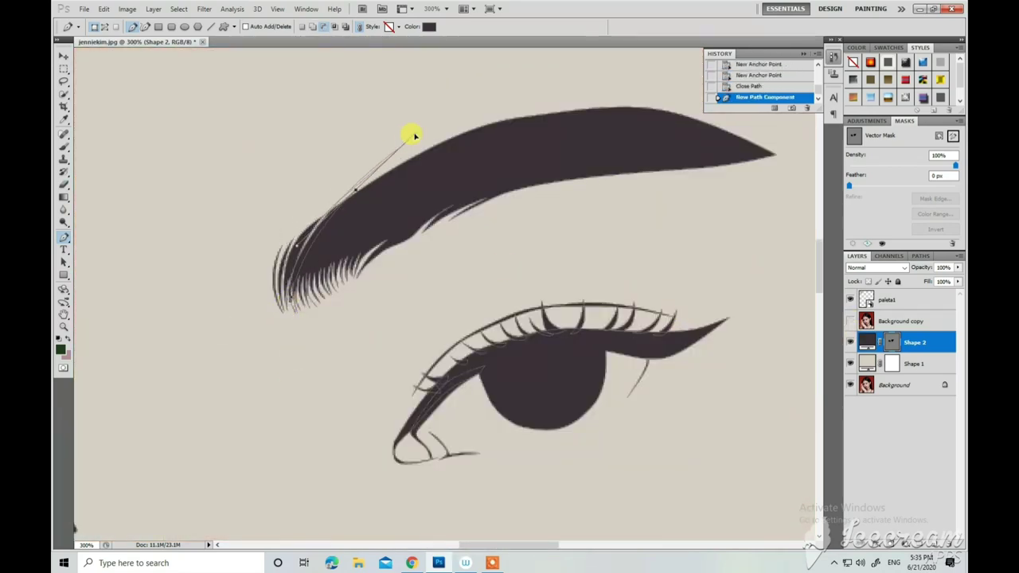
{"action": "left_click", "coordinate": [302, 306]}
Close the lash stroke and trace a curved outline around the nostril.
{"action": "left_click", "coordinate": [319, 263]}
{"action": "left_click", "coordinate": [355, 190]}
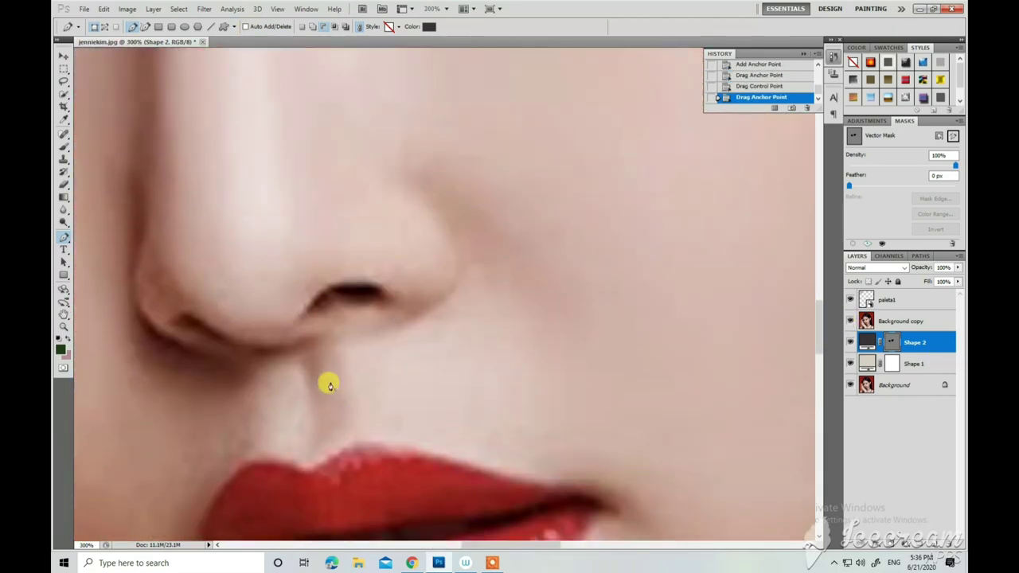
{"action": "left_click_drag", "start_coordinate": [328, 325], "coordinate": [364, 353]}
{"action": "left_click", "coordinate": [277, 307]}
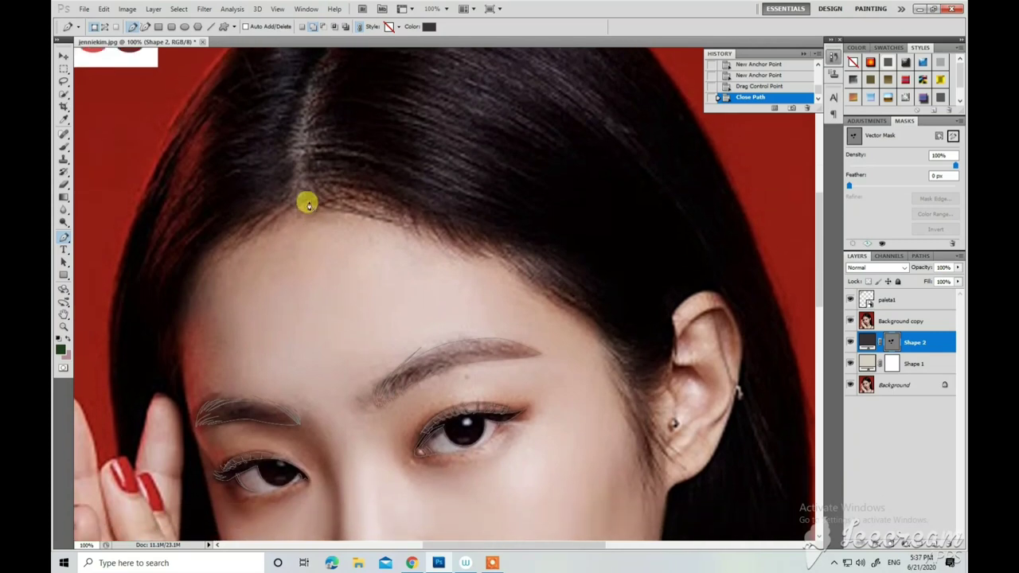
Trace the hair path along the hairline from the forehead toward the temple.
{"action": "left_click", "coordinate": [309, 204]}
{"action": "left_click", "coordinate": [342, 209]}
{"action": "left_click", "coordinate": [412, 219]}
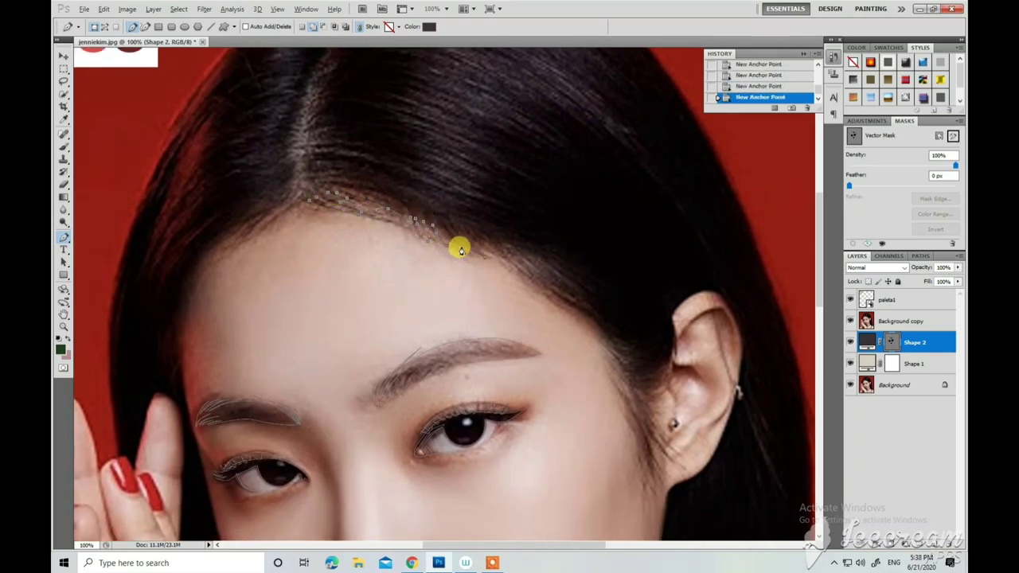
{"action": "left_click", "coordinate": [459, 230]}
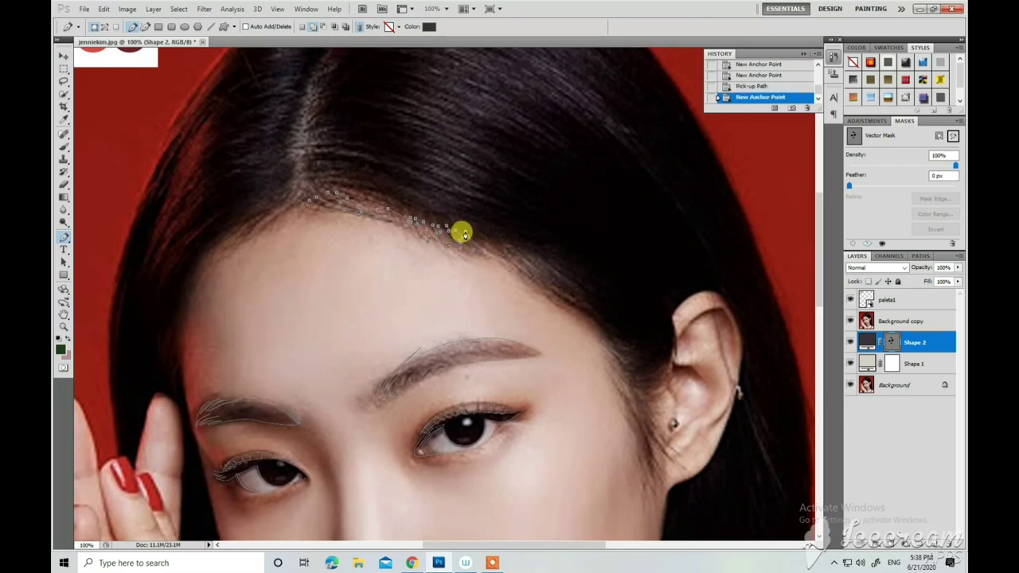
{"action": "left_click", "coordinate": [507, 252]}
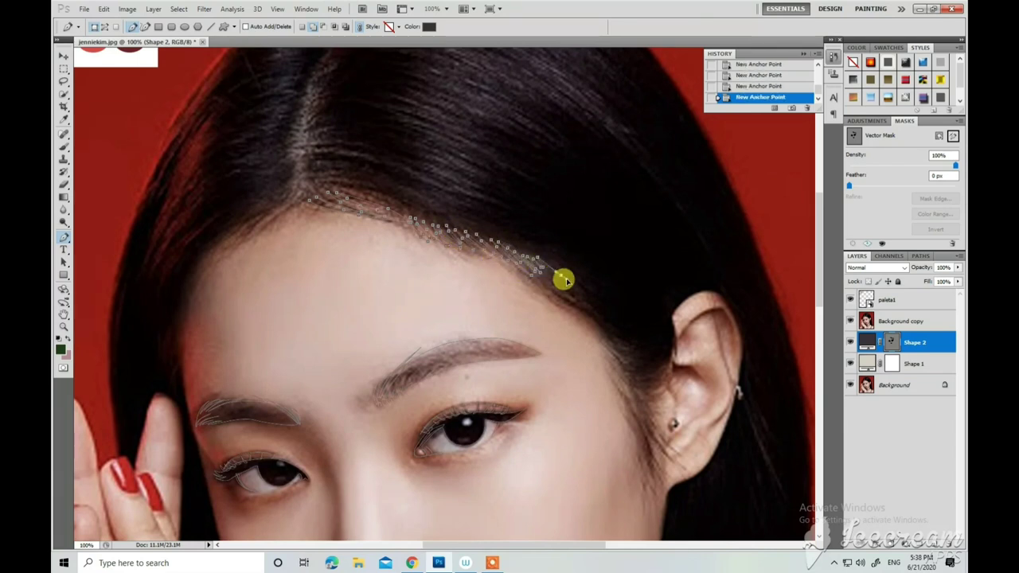
Extend the hair path past the ear and down the jawline toward the shoulder.
{"action": "mouse_move", "coordinate": [551, 291]}
{"action": "left_mouse_down"}
{"action": "mouse_move", "coordinate": [516, 230]}
{"action": "mouse_move", "coordinate": [491, 226]}
{"action": "left_mouse_up"}
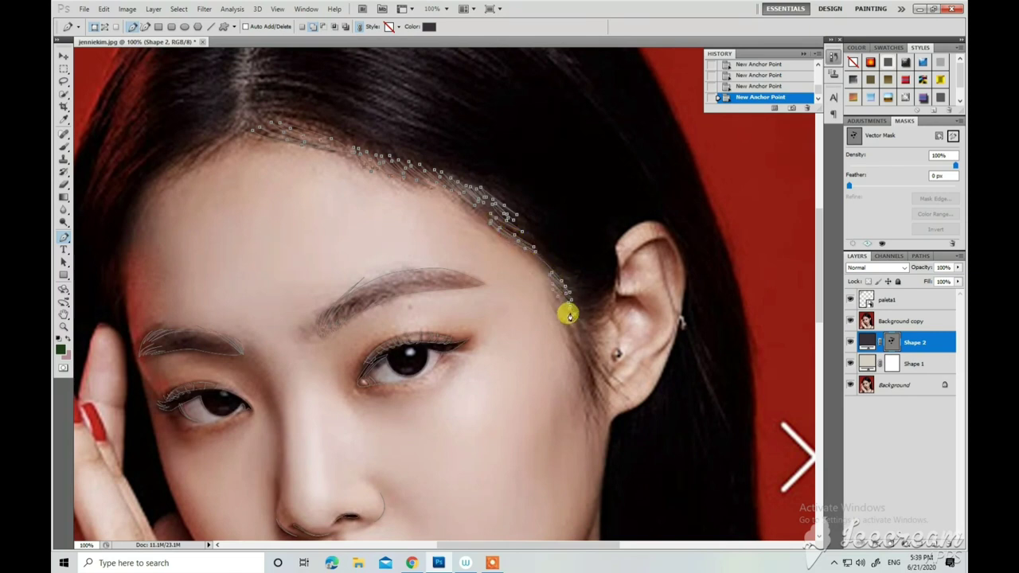
{"action": "scroll", "coordinate": [587, 390], "scroll_direction": "down", "scroll_amount": 2}
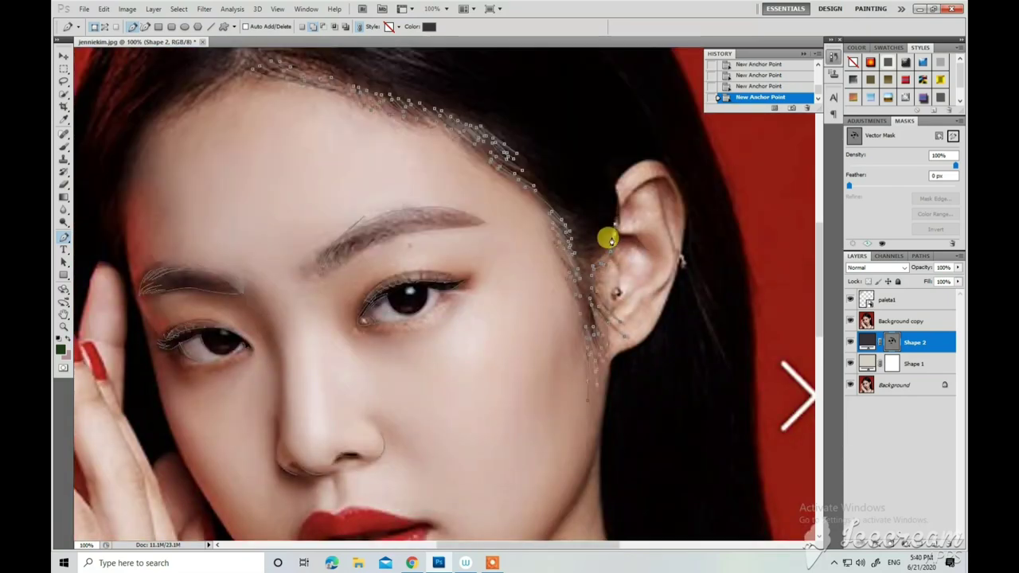
{"action": "scroll", "coordinate": [621, 334], "scroll_direction": "down", "scroll_amount": 3}
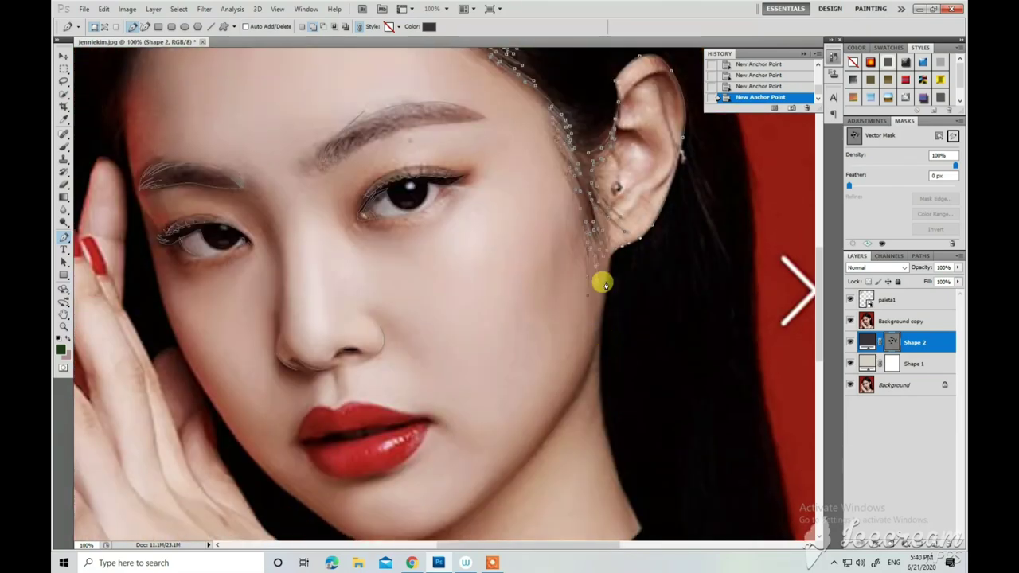
{"action": "left_click", "coordinate": [600, 280]}
{"action": "scroll", "coordinate": [597, 290], "scroll_direction": "down", "scroll_amount": 2}
{"action": "scroll", "coordinate": [597, 294], "scroll_direction": "down", "scroll_amount": 2}
{"action": "left_click", "coordinate": [624, 388]}
{"action": "scroll", "coordinate": [629, 386], "scroll_direction": "down", "scroll_amount": 2}
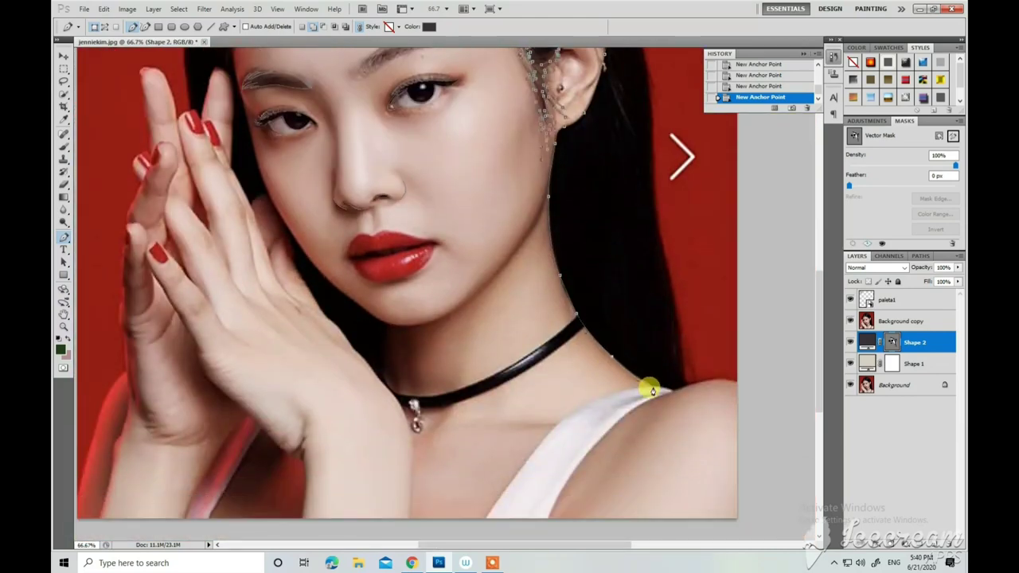
{"action": "scroll", "coordinate": [660, 364], "scroll_direction": "up", "scroll_amount": 1}
{"action": "scroll", "coordinate": [649, 303], "scroll_direction": "up", "scroll_amount": 1}
{"action": "scroll", "coordinate": [641, 244], "scroll_direction": "up", "scroll_amount": 3}
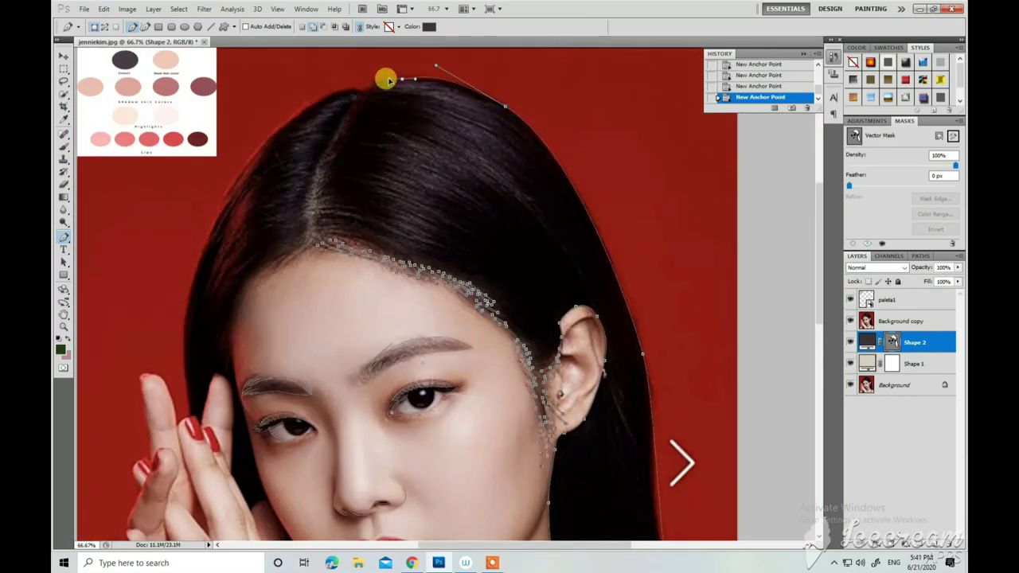
Add a curved point atop the head and trace around the raised fingertip.
{"action": "left_click_drag", "start_coordinate": [477, 83], "coordinate": [443, 117]}
{"action": "scroll", "coordinate": [358, 238], "scroll_direction": "down", "scroll_amount": 2}
{"action": "left_click", "coordinate": [338, 288]}
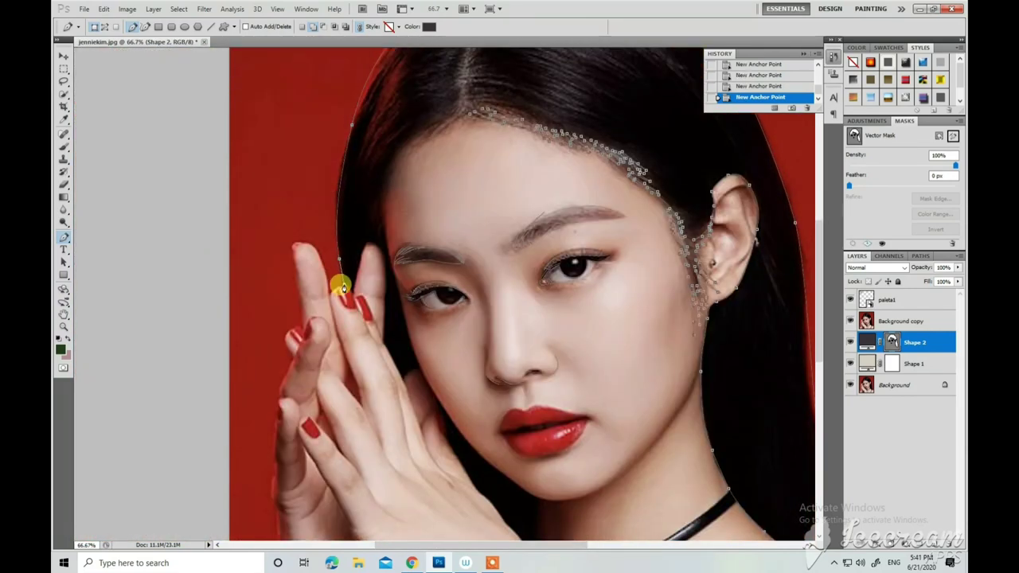
{"action": "scroll", "coordinate": [338, 288], "scroll_direction": "up", "scroll_amount": 1}
{"action": "left_click", "coordinate": [323, 140]}
{"action": "left_click", "coordinate": [343, 150]}
{"action": "left_click", "coordinate": [348, 204]}
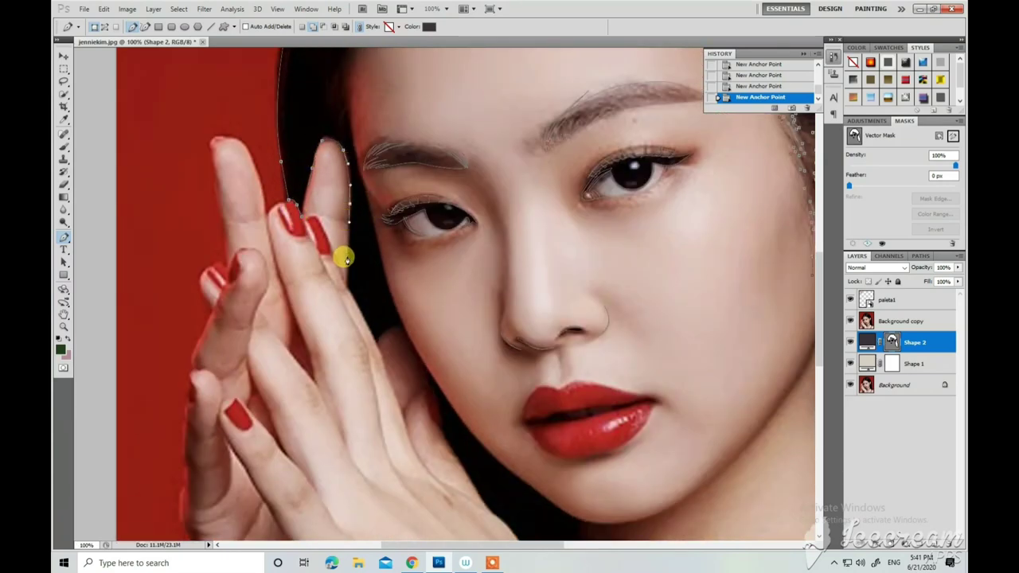
{"action": "left_click", "coordinate": [346, 284]}
Extend the hair outline down along the hand's edge.
{"action": "scroll", "coordinate": [410, 351], "scroll_direction": "down", "scroll_amount": 2}
{"action": "left_click", "coordinate": [412, 260]}
{"action": "left_click", "coordinate": [430, 296]}
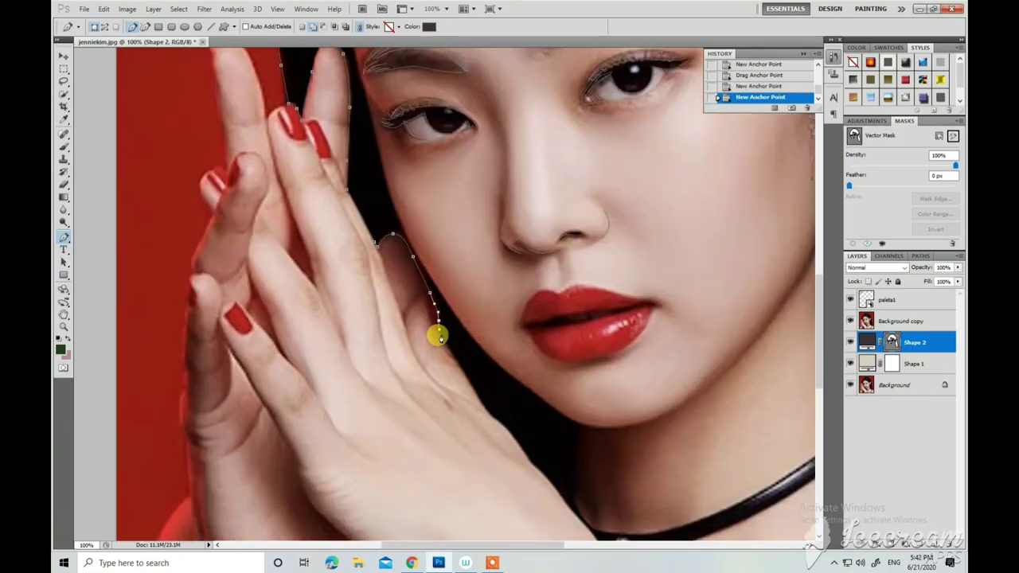
{"action": "scroll", "coordinate": [435, 334], "scroll_direction": "down", "scroll_amount": 2}
{"action": "left_click", "coordinate": [494, 322]}
{"action": "left_click", "coordinate": [519, 347]}
Trace back up the face edge and along the hairline to the parting.
{"action": "left_click", "coordinate": [575, 348]}
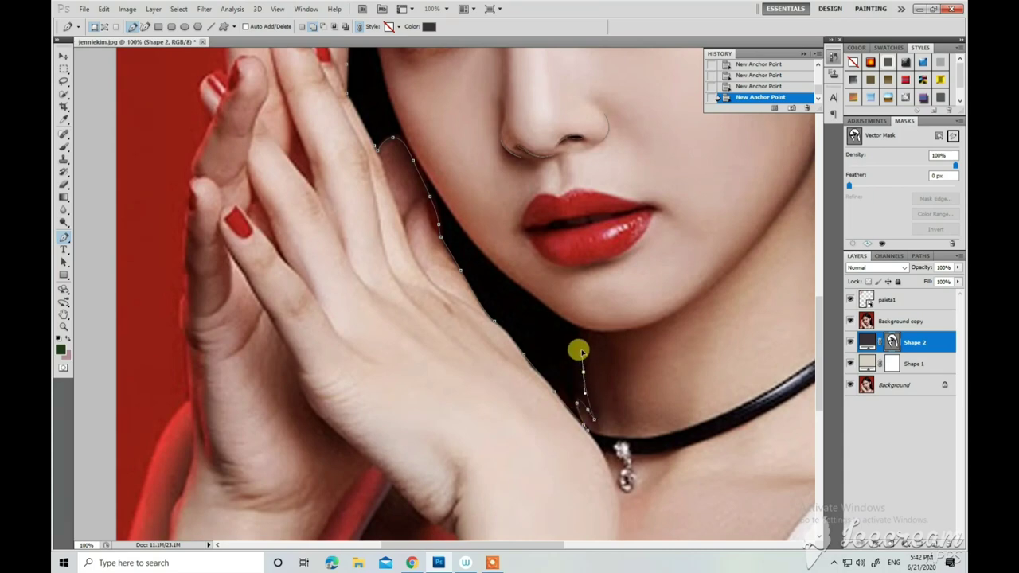
{"action": "scroll", "coordinate": [516, 337], "scroll_direction": "up", "scroll_amount": 1}
{"action": "left_click", "coordinate": [516, 337]}
{"action": "scroll", "coordinate": [364, 157], "scroll_direction": "up", "scroll_amount": 3}
{"action": "scroll", "coordinate": [364, 156], "scroll_direction": "up", "scroll_amount": 2}
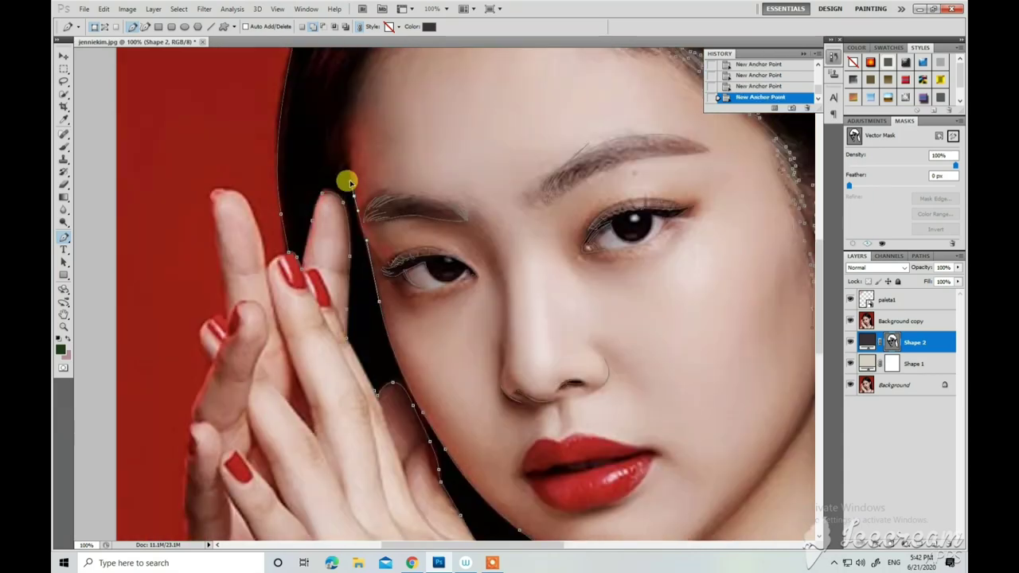
{"action": "scroll", "coordinate": [345, 177], "scroll_direction": "up", "scroll_amount": 3}
{"action": "left_click", "coordinate": [381, 184]}
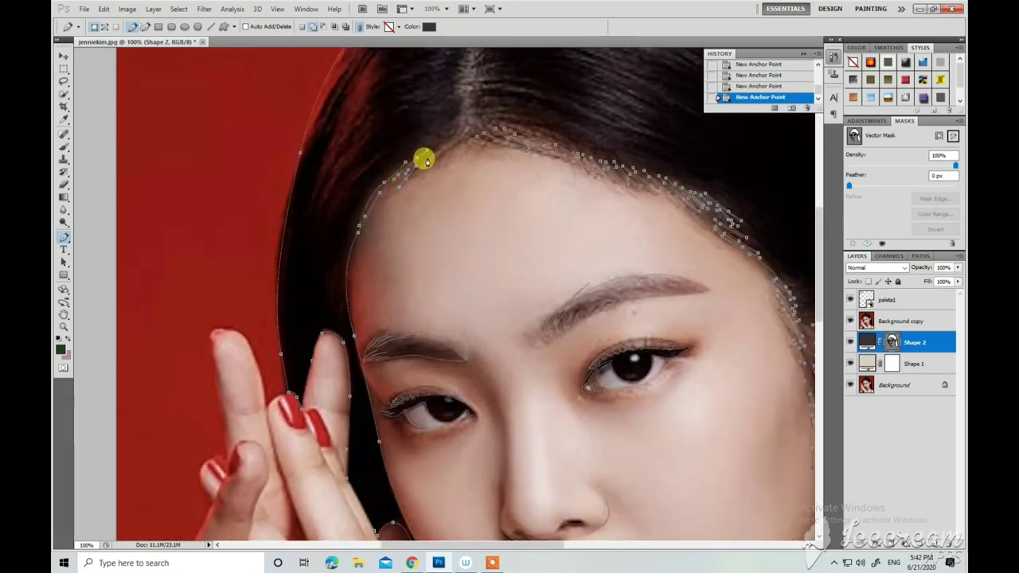
{"action": "left_click", "coordinate": [464, 139]}
Close the hair outline path and briefly hide the Background copy to check it.
{"action": "left_click", "coordinate": [473, 139]}
{"action": "key", "text": "ctrl+minus"}
{"action": "key", "text": "ctrl+minus"}
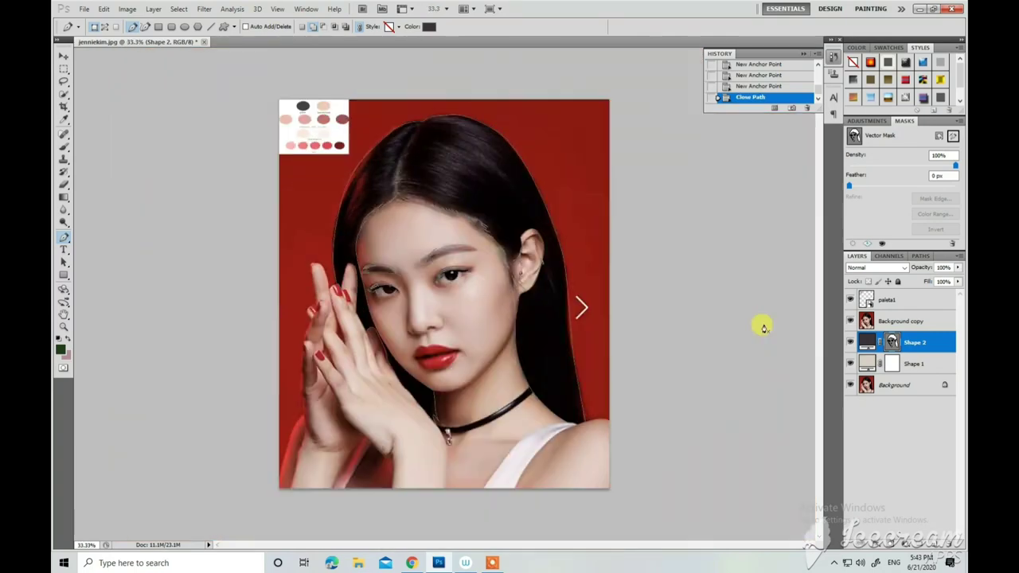
{"action": "left_click", "coordinate": [850, 321]}
{"action": "key", "text": "ctrl+plus"}
{"action": "scroll", "coordinate": [302, 128], "scroll_direction": "down", "scroll_amount": 3}
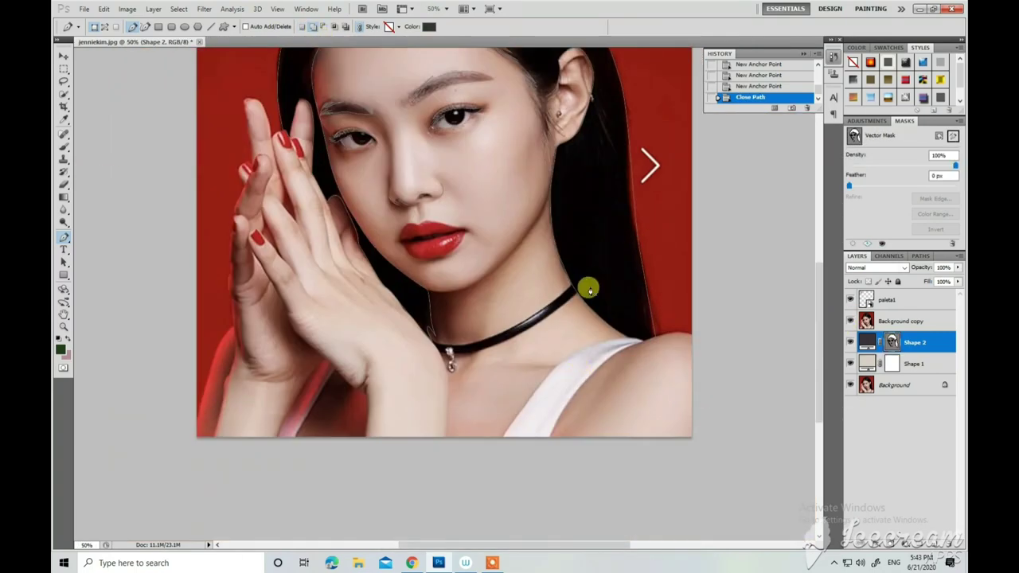
Start a path along the choker with a few anchor points.
{"action": "left_click", "coordinate": [574, 294]}
{"action": "left_click", "coordinate": [484, 345]}
{"action": "left_click", "coordinate": [434, 344]}
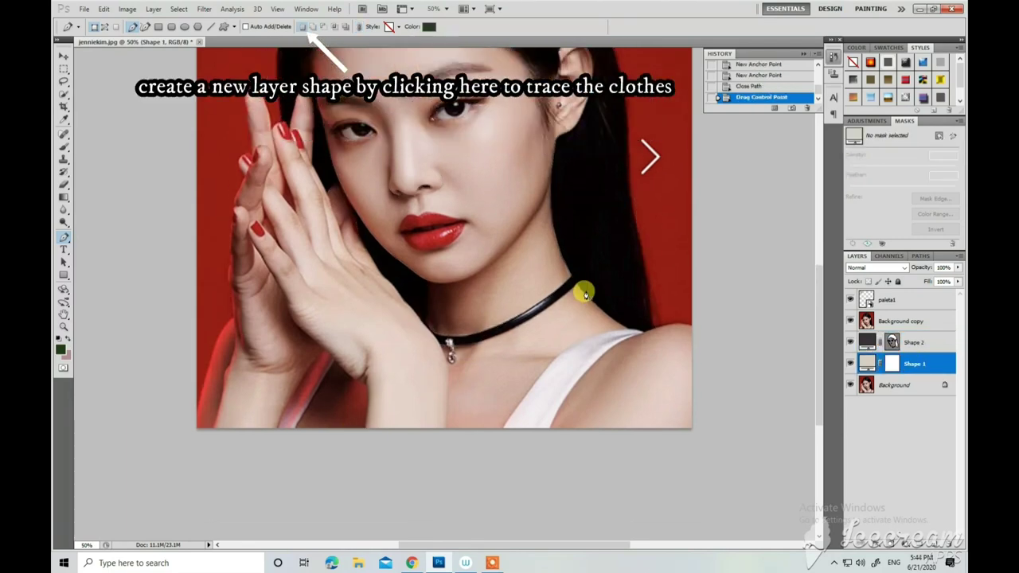
{"action": "scroll", "coordinate": [585, 294], "scroll_direction": "up", "scroll_amount": 1}
Trace the dress strap over the shoulder as a new shape layer filled white.
{"action": "left_click", "coordinate": [626, 375]}
{"action": "left_click", "coordinate": [549, 482]}
{"action": "left_click", "coordinate": [501, 481]}
{"action": "left_click", "coordinate": [566, 403]}
{"action": "left_click", "coordinate": [589, 391]}
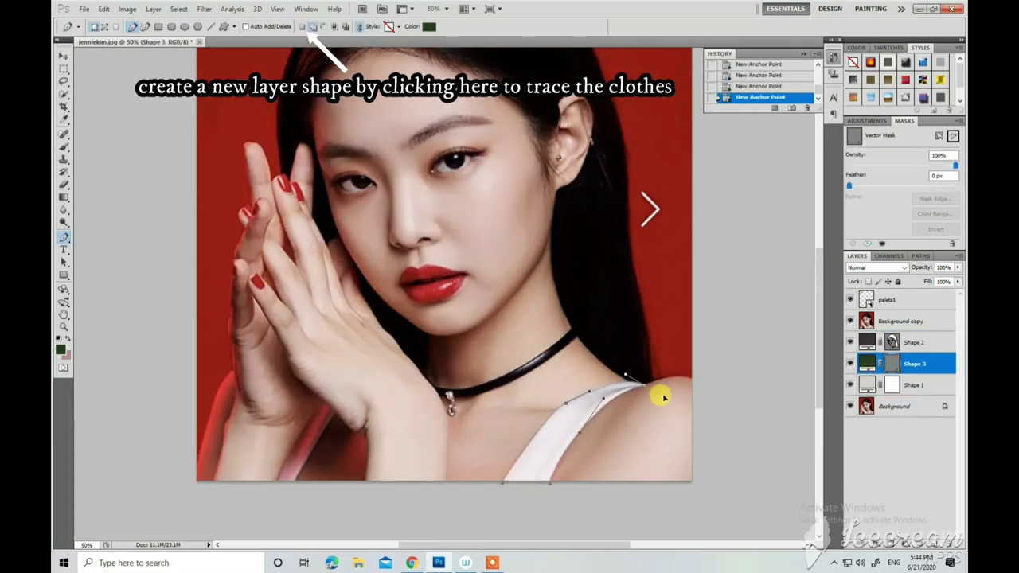
{"action": "double_click", "coordinate": [867, 363]}
{"action": "left_click", "coordinate": [916, 270]}
Trace and close the strap along the arm, then select the Shape 2 hair layer zoomed on the jaw.
{"action": "left_click", "coordinate": [329, 413]}
{"action": "left_click", "coordinate": [273, 482]}
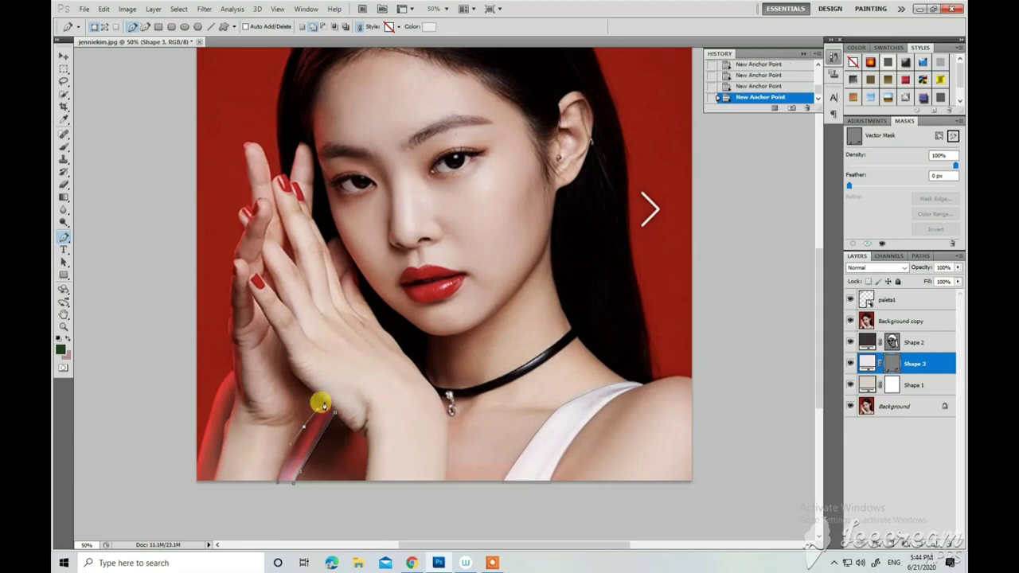
{"action": "left_click", "coordinate": [322, 406]}
{"action": "left_click", "coordinate": [882, 387]}
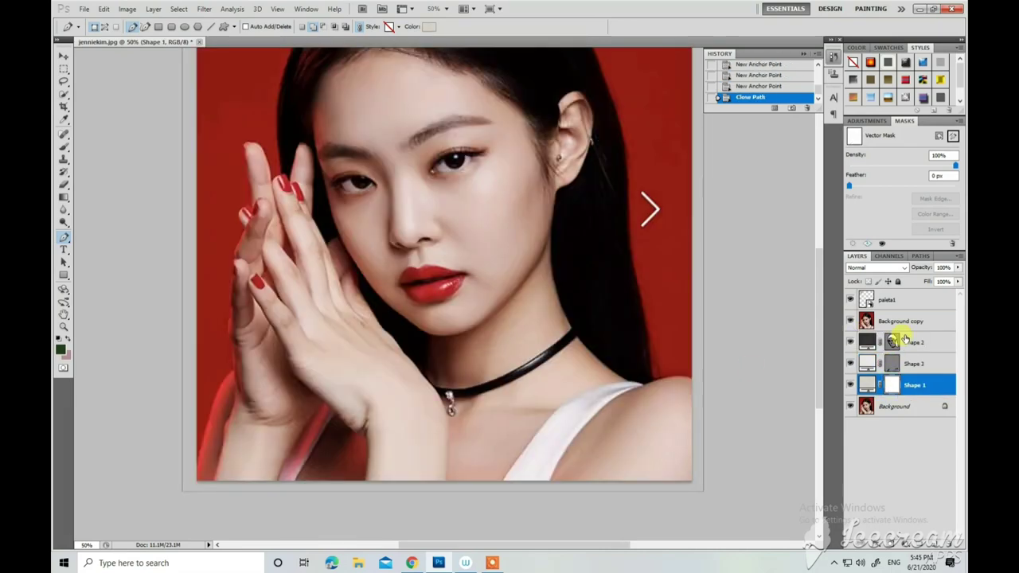
{"action": "left_click", "coordinate": [904, 340]}
{"action": "key", "text": "ctrl+alt+0"}
Add and curve anchors so Shape 2's outline follows the jawline.
{"action": "left_click", "coordinate": [655, 169]}
{"action": "left_click", "coordinate": [597, 281]}
{"action": "left_click", "coordinate": [421, 387]}
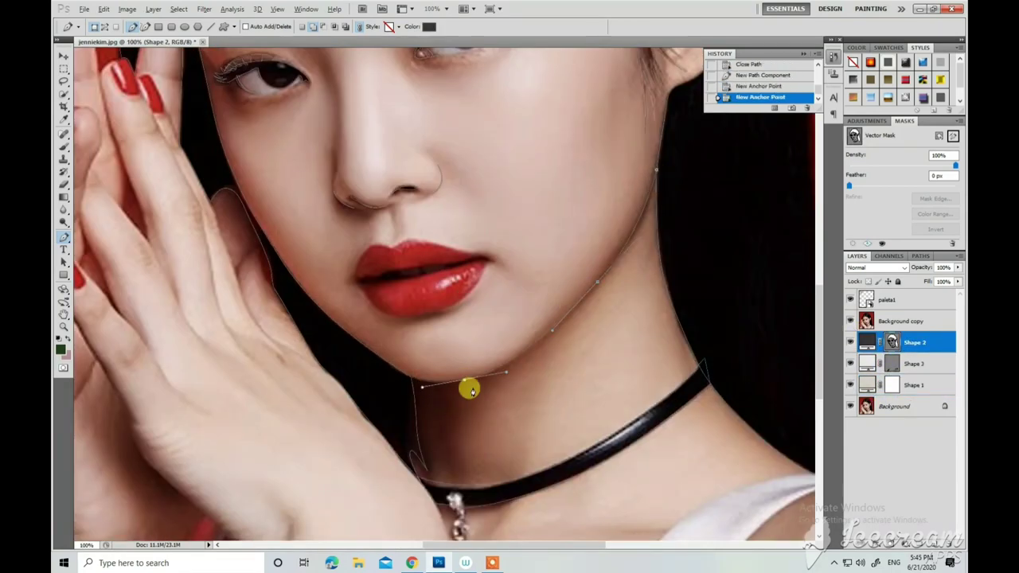
{"action": "left_click", "coordinate": [556, 332]}
{"action": "left_click_drag", "start_coordinate": [502, 367], "coordinate": [498, 364]}
{"action": "left_click", "coordinate": [620, 253]}
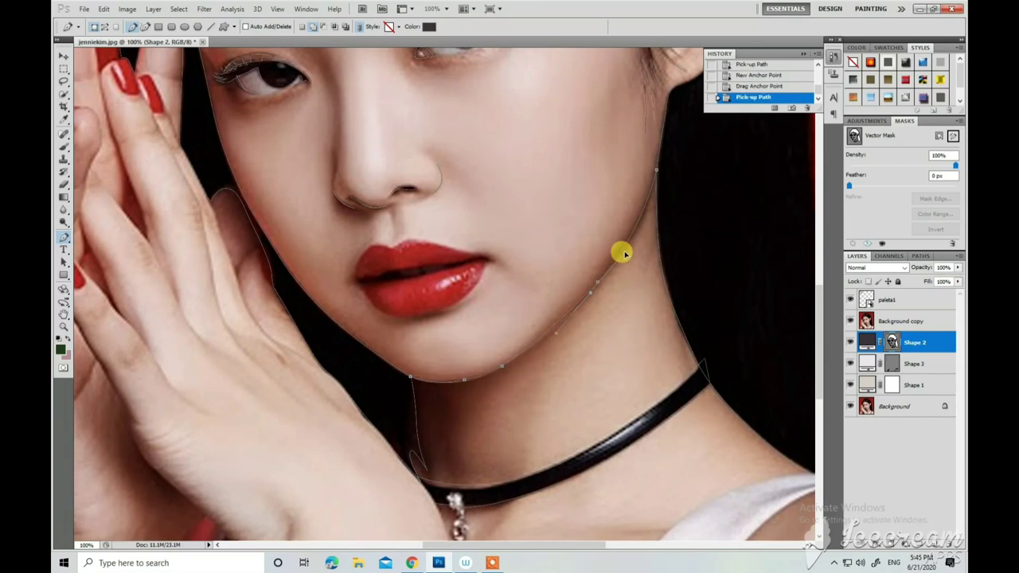
{"action": "left_click_drag", "start_coordinate": [589, 292], "coordinate": [673, 102]}
Extend the outline down the neck, close it, and hide Background copy to check the result.
{"action": "scroll", "coordinate": [557, 199], "scroll_direction": "down", "scroll_amount": 2}
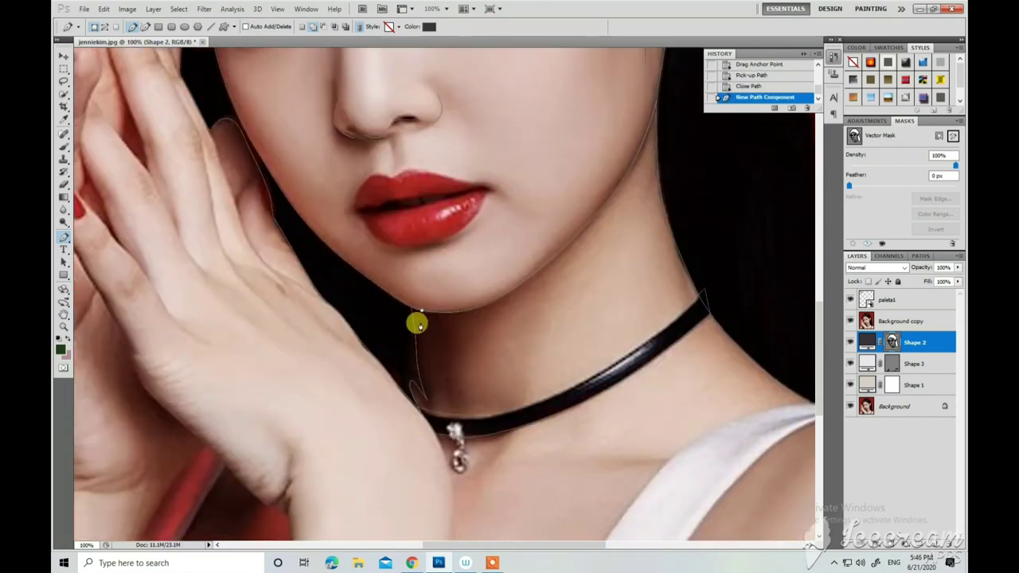
{"action": "left_click", "coordinate": [416, 320]}
{"action": "left_click", "coordinate": [403, 311]}
{"action": "key", "text": "ctrl+minus"}
{"action": "left_click", "coordinate": [850, 321]}
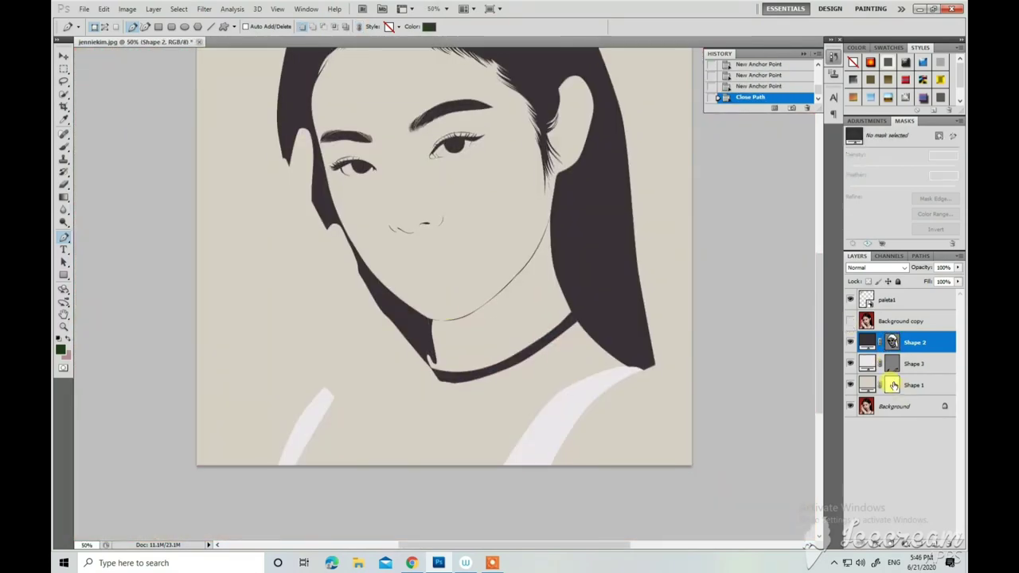
{"action": "key", "text": "alt+bracketleft"}
{"action": "key", "text": "alt+bracketleft"}
Show Background copy and trace a new skin shape along the hairline, neck and shoulder.
{"action": "left_click", "coordinate": [850, 321]}
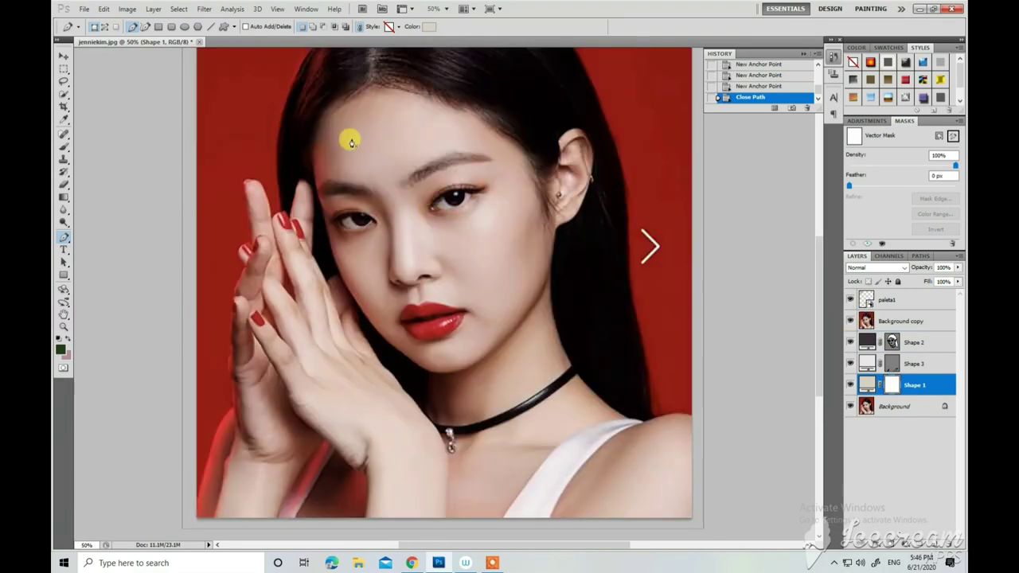
{"action": "left_click", "coordinate": [409, 71]}
{"action": "left_click_drag", "start_coordinate": [494, 96], "coordinate": [593, 143]}
{"action": "left_click", "coordinate": [599, 203]}
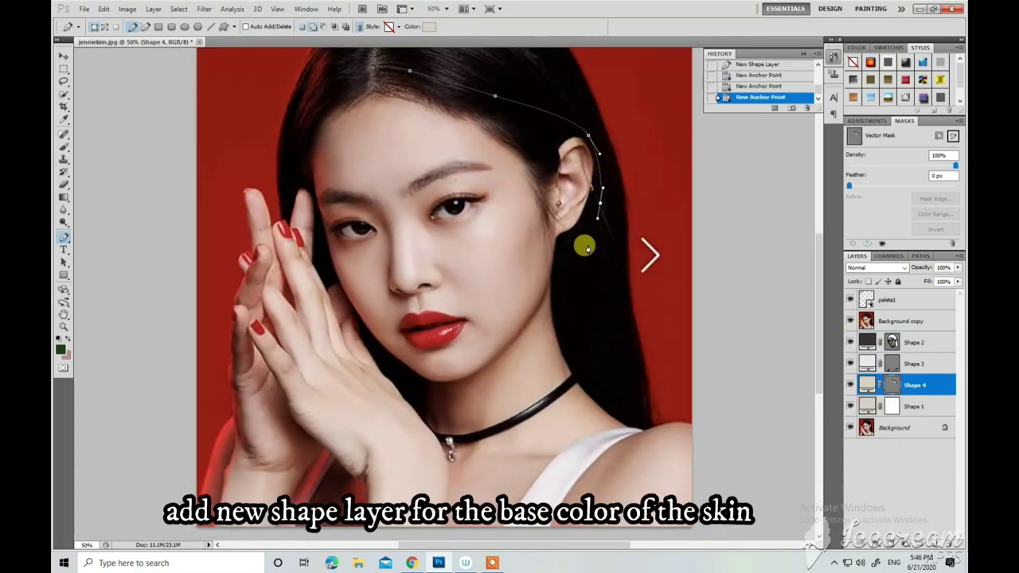
{"action": "left_click", "coordinate": [582, 273]}
{"action": "left_click_drag", "start_coordinate": [595, 391], "coordinate": [631, 422]}
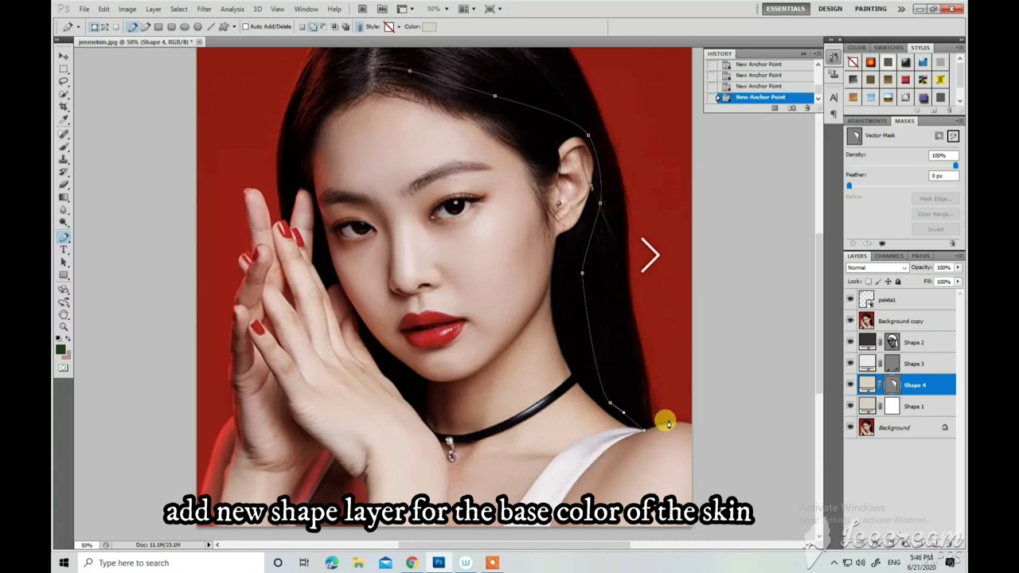
{"action": "scroll", "coordinate": [682, 446], "scroll_direction": "down", "scroll_amount": 2}
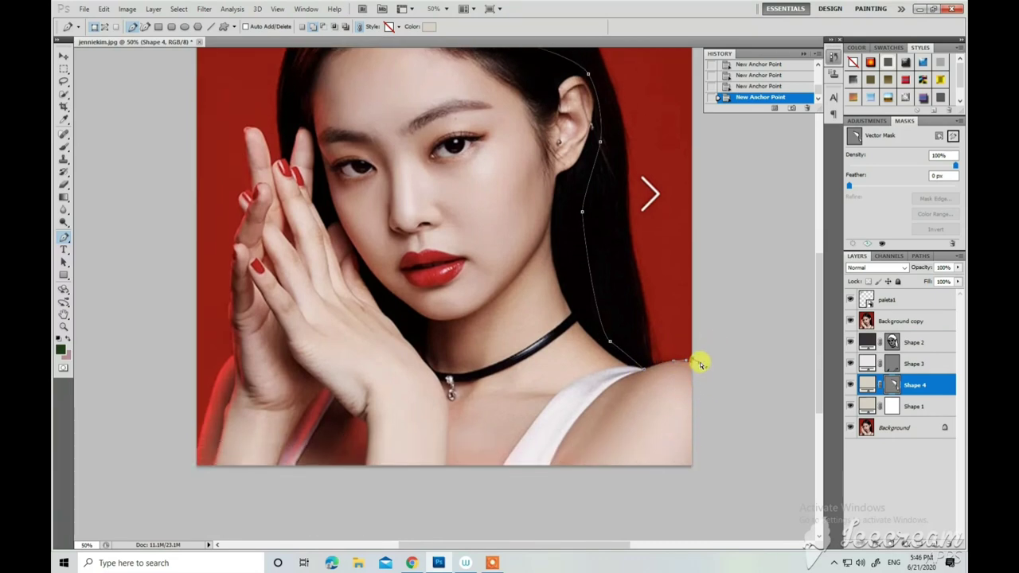
Continue the skin path past the image's bottom corners and up the hand's left edge.
{"action": "left_click", "coordinate": [702, 485]}
{"action": "left_click", "coordinate": [187, 475]}
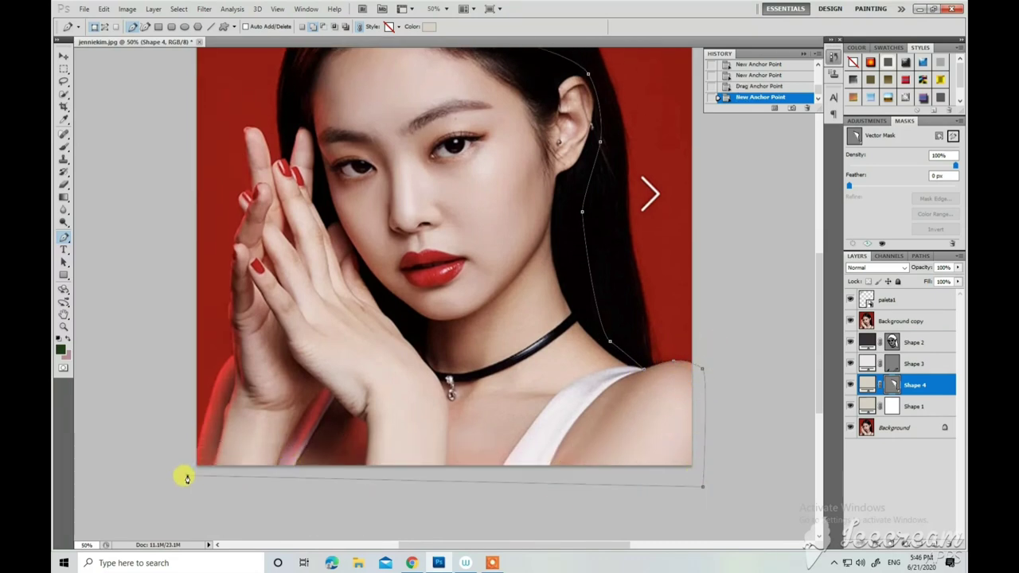
{"action": "left_click", "coordinate": [230, 354]}
{"action": "key", "text": "ctrl+plus"}
{"action": "left_click", "coordinate": [419, 339]}
{"action": "left_click", "coordinate": [414, 312]}
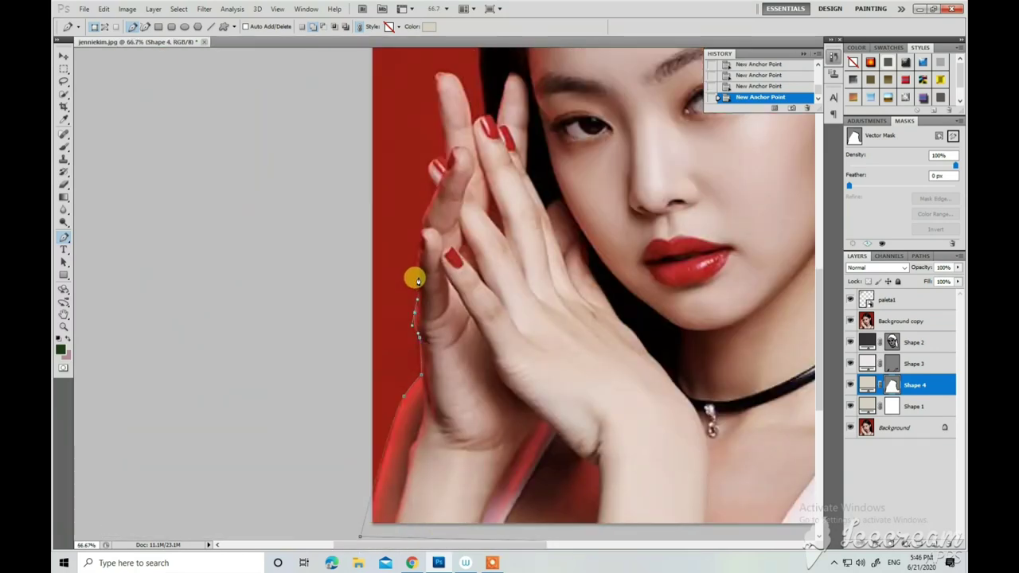
{"action": "left_click", "coordinate": [417, 273]}
{"action": "left_click", "coordinate": [419, 243]}
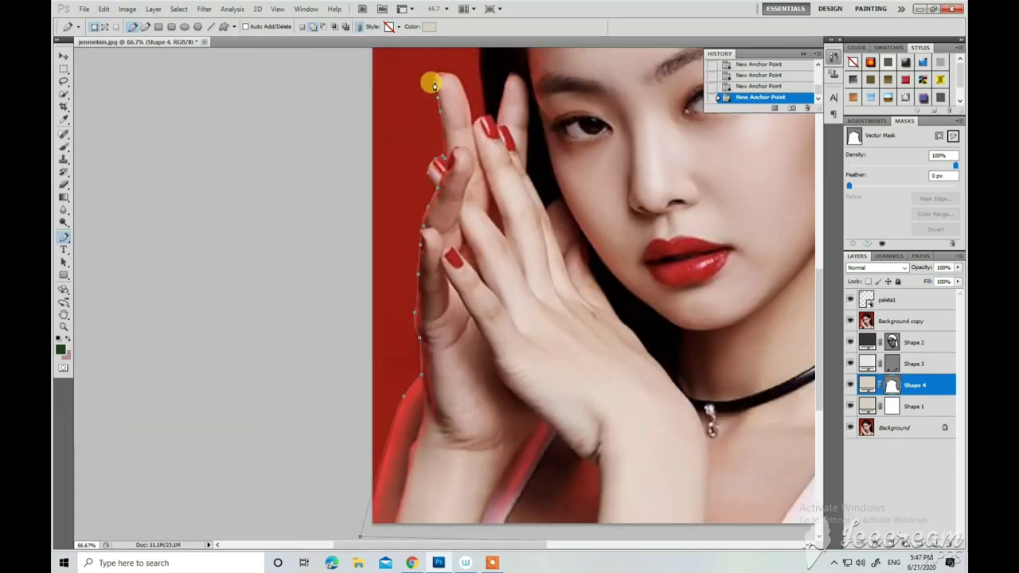
Close the skin path and fill Shape 4 with a skin-tone colour, then begin another shape layer.
{"action": "key", "text": "ctrl+plus"}
{"action": "key", "text": "ctrl+minus"}
{"action": "key", "text": "ctrl+minus"}
{"action": "key", "text": "ctrl+minus"}
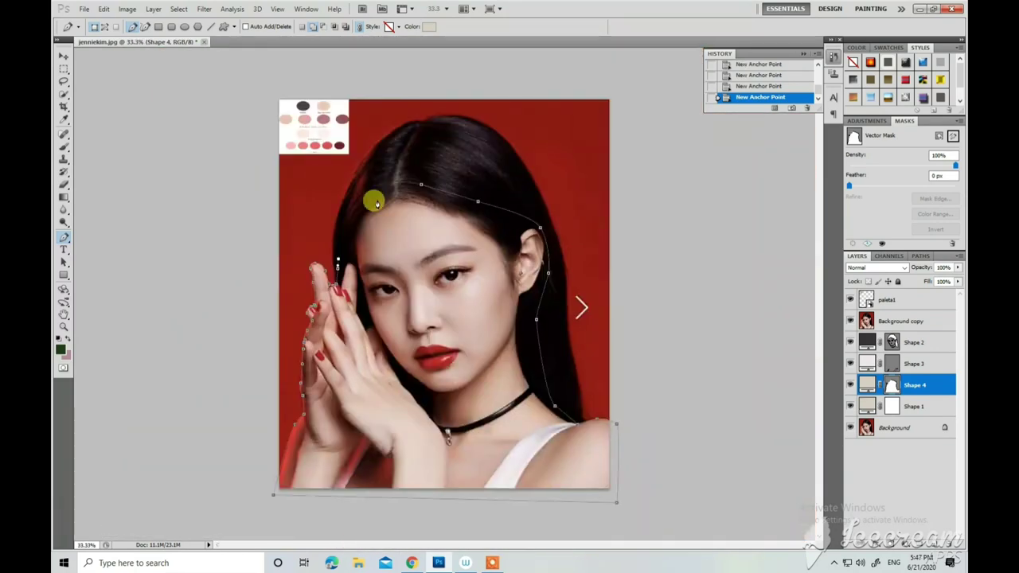
{"action": "left_click", "coordinate": [371, 200]}
{"action": "left_click", "coordinate": [849, 321]}
{"action": "double_click", "coordinate": [866, 385]}
{"action": "key", "text": "Return"}
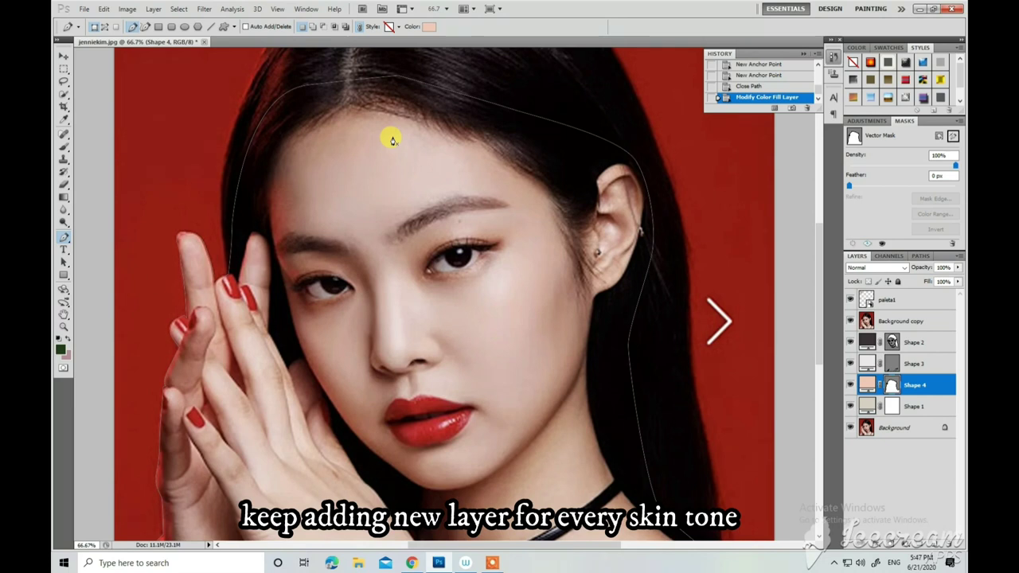
{"action": "left_click", "coordinate": [393, 139]}
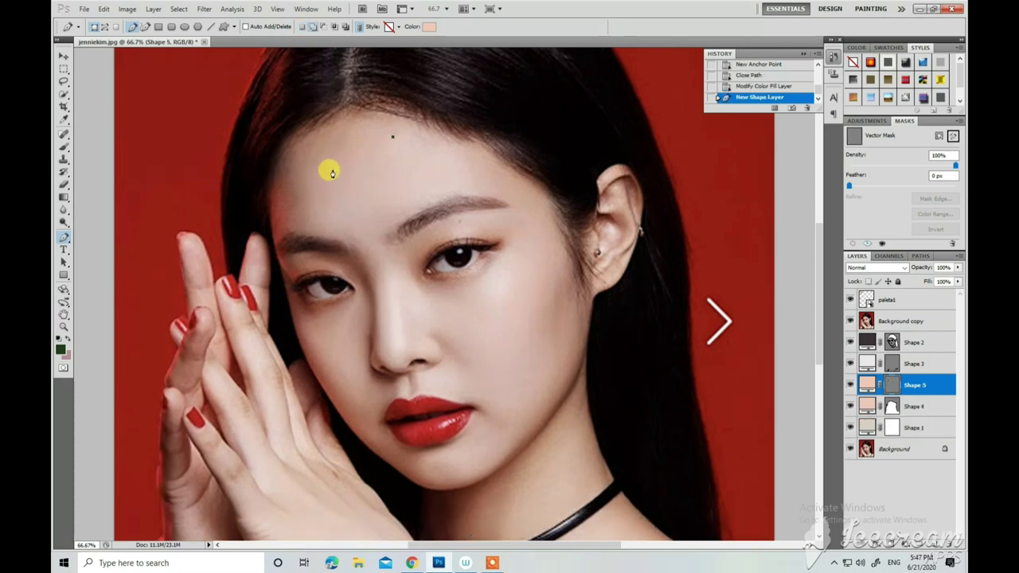
Trace Shape 5's outline across the forehead, between the eyebrows and along the eyebrow.
{"action": "left_click_drag", "start_coordinate": [323, 182], "coordinate": [318, 188]}
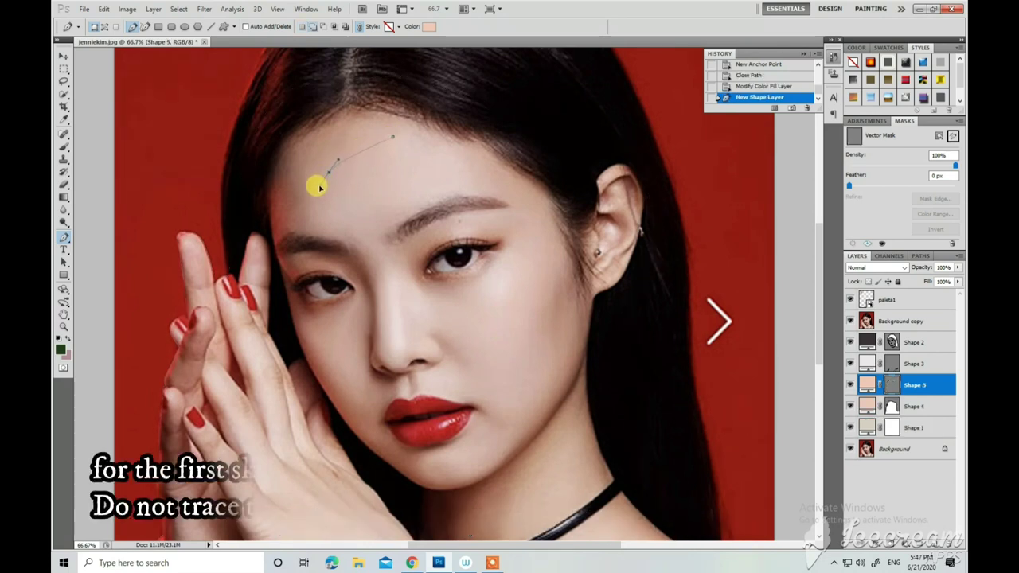
{"action": "left_click", "coordinate": [359, 239]}
{"action": "scroll", "coordinate": [360, 238], "scroll_direction": "down", "scroll_amount": 2}
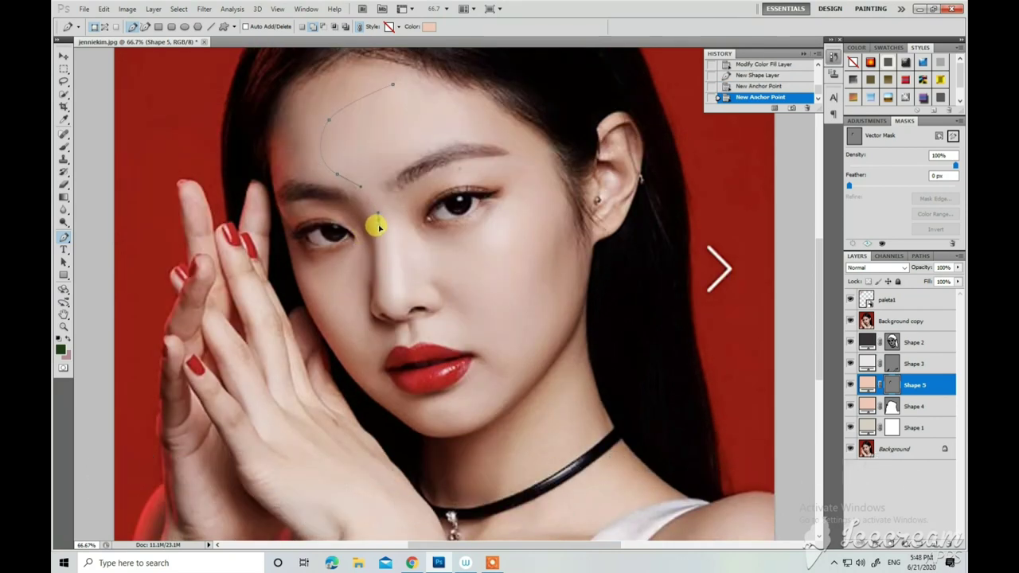
{"action": "left_click_drag", "start_coordinate": [377, 223], "coordinate": [380, 234]}
{"action": "scroll", "coordinate": [377, 245], "scroll_direction": "down", "scroll_amount": 2}
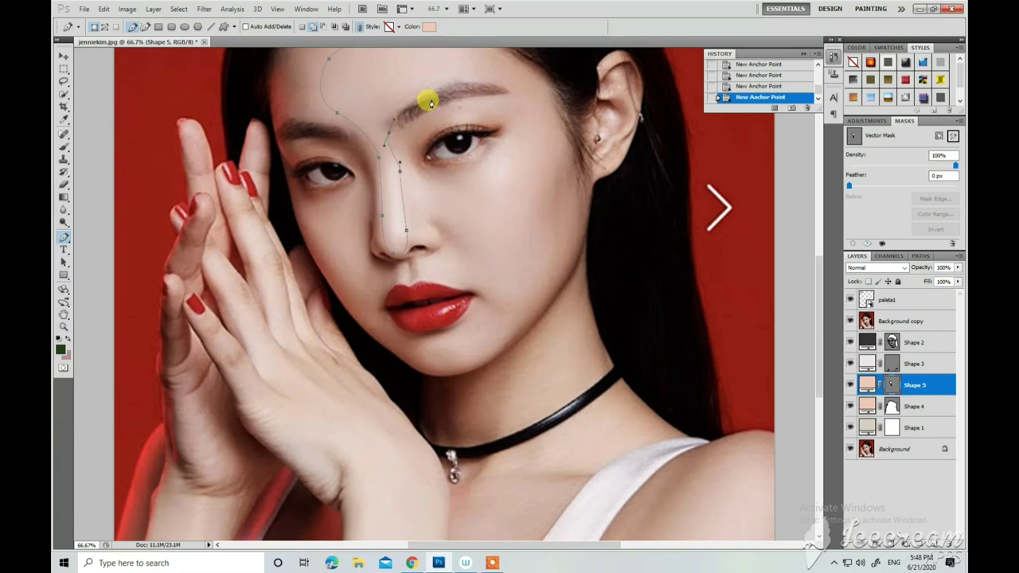
{"action": "scroll", "coordinate": [460, 100], "scroll_direction": "up", "scroll_amount": 2}
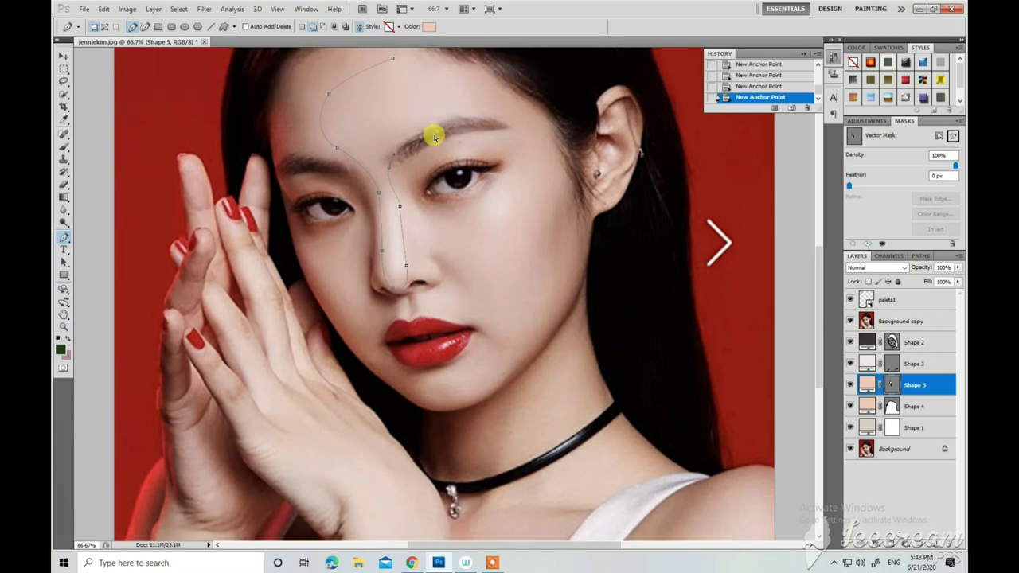
{"action": "left_click_drag", "start_coordinate": [435, 127], "coordinate": [461, 125]}
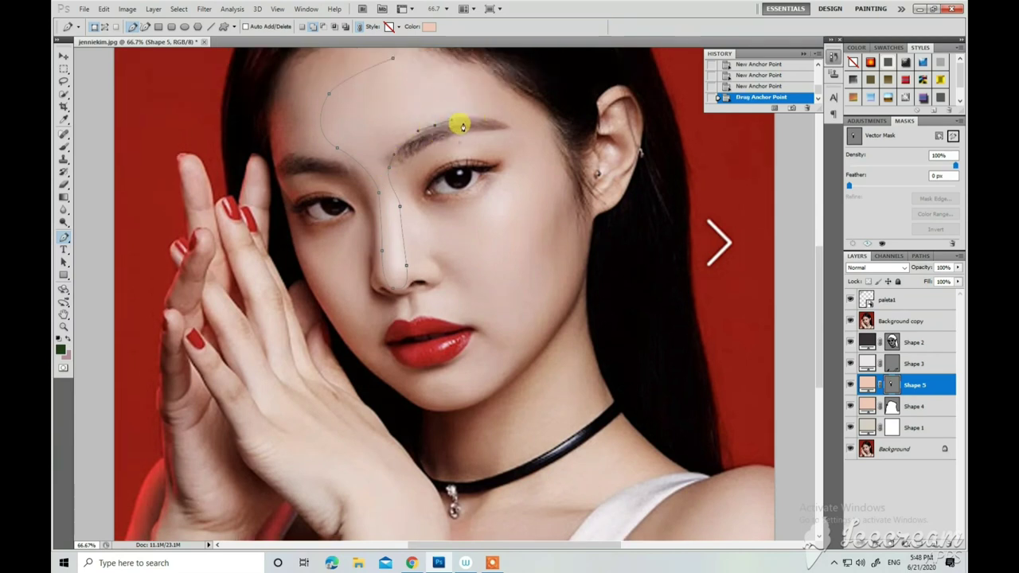
{"action": "left_click", "coordinate": [473, 132]}
{"action": "left_click", "coordinate": [444, 139]}
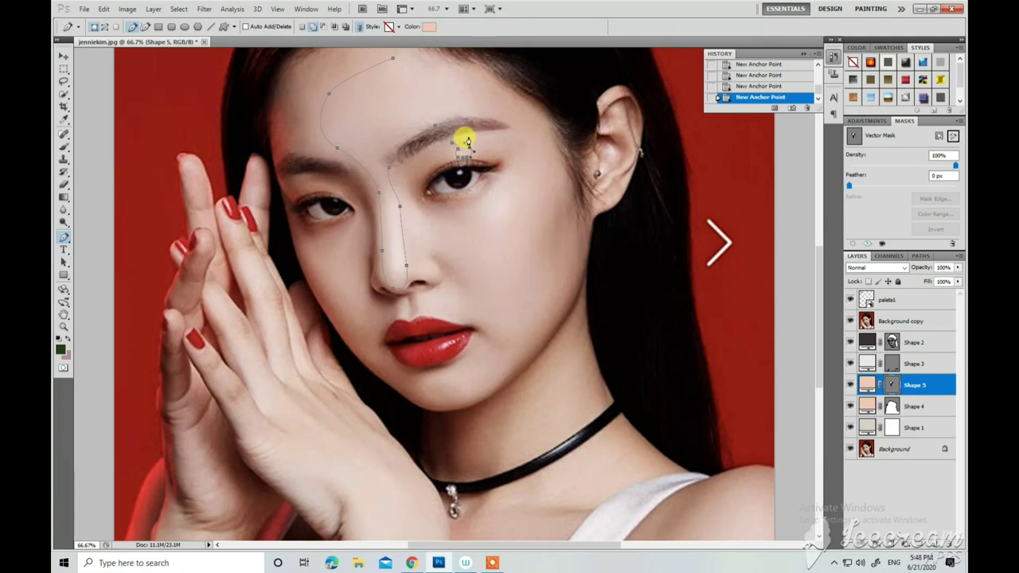
Extend the outline along the hairline, above the ear and down below it.
{"action": "scroll", "coordinate": [482, 128], "scroll_direction": "up", "scroll_amount": 1}
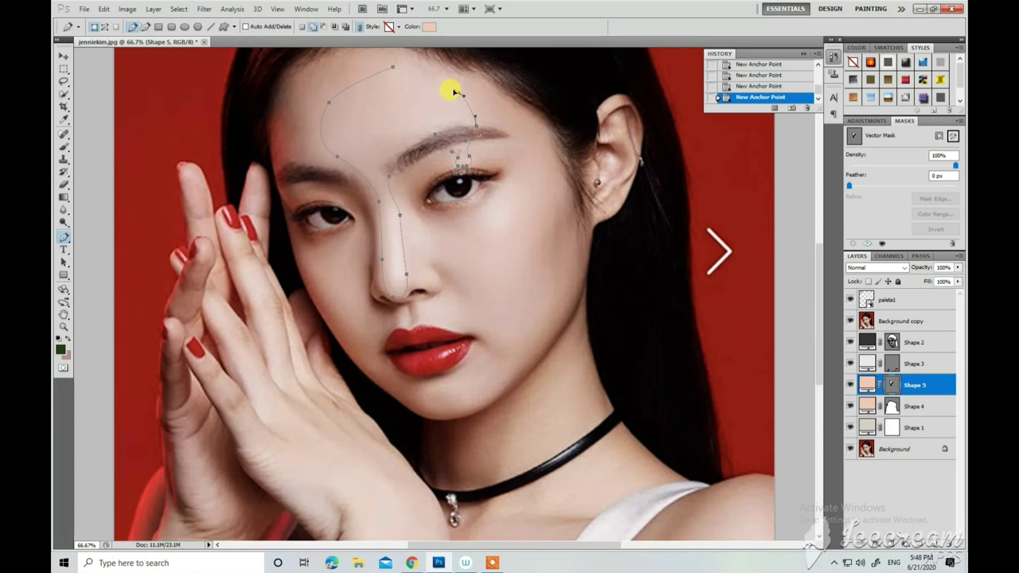
{"action": "scroll", "coordinate": [409, 131], "scroll_direction": "up", "scroll_amount": 2}
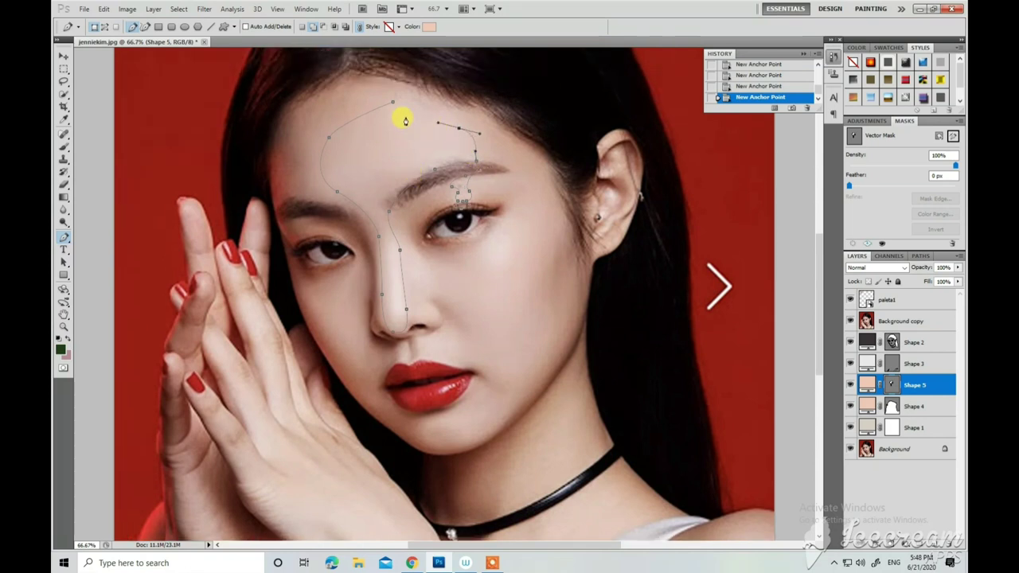
{"action": "left_click_drag", "start_coordinate": [448, 77], "coordinate": [492, 80]}
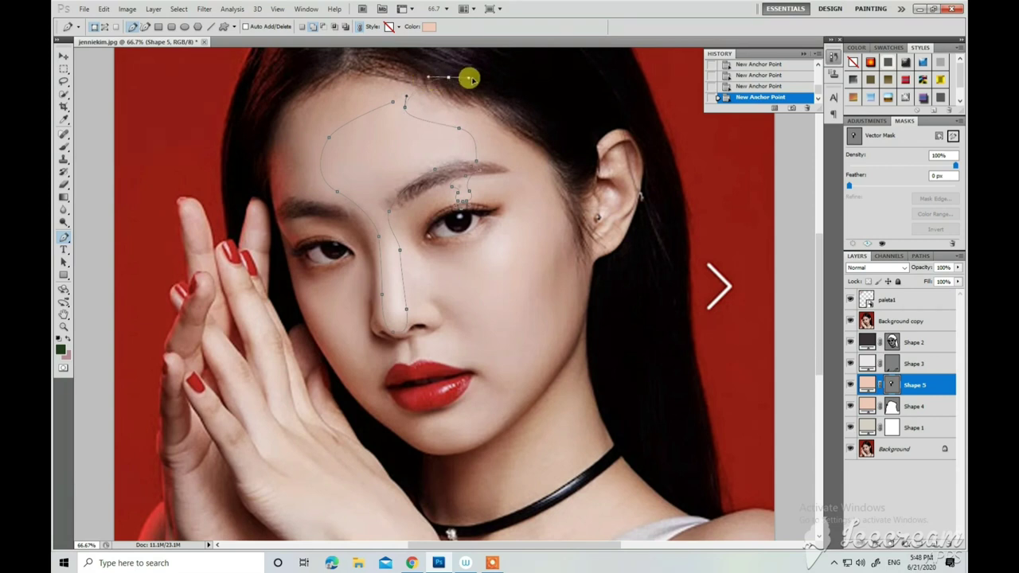
{"action": "left_click_drag", "start_coordinate": [554, 116], "coordinate": [562, 129]}
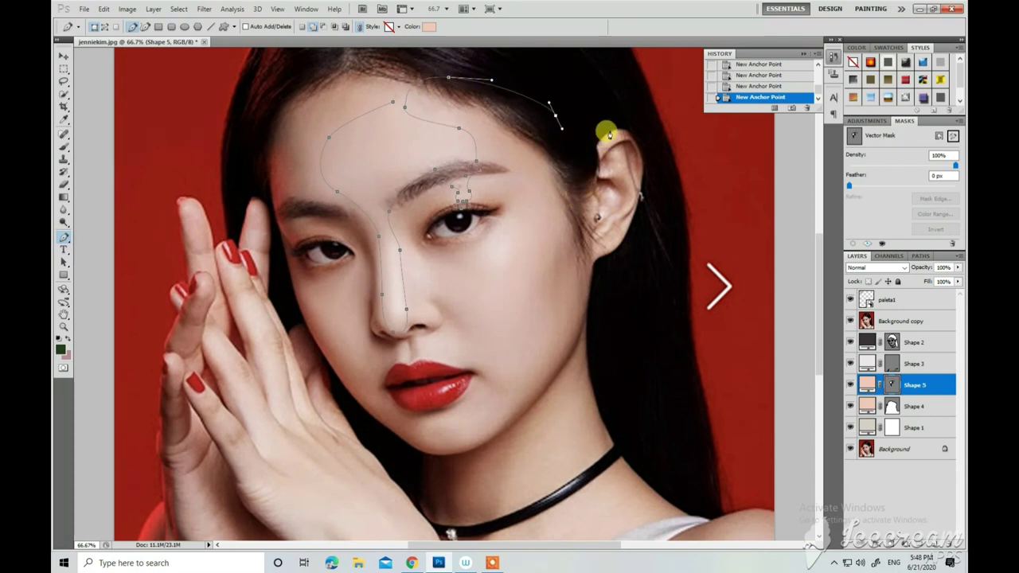
{"action": "left_click_drag", "start_coordinate": [635, 120], "coordinate": [649, 143]}
{"action": "mouse_move", "coordinate": [631, 249]}
{"action": "left_mouse_down"}
{"action": "mouse_move", "coordinate": [626, 312]}
{"action": "mouse_move", "coordinate": [637, 209]}
{"action": "mouse_move", "coordinate": [631, 323]}
{"action": "left_mouse_up"}
{"action": "left_click_drag", "start_coordinate": [631, 249], "coordinate": [646, 259]}
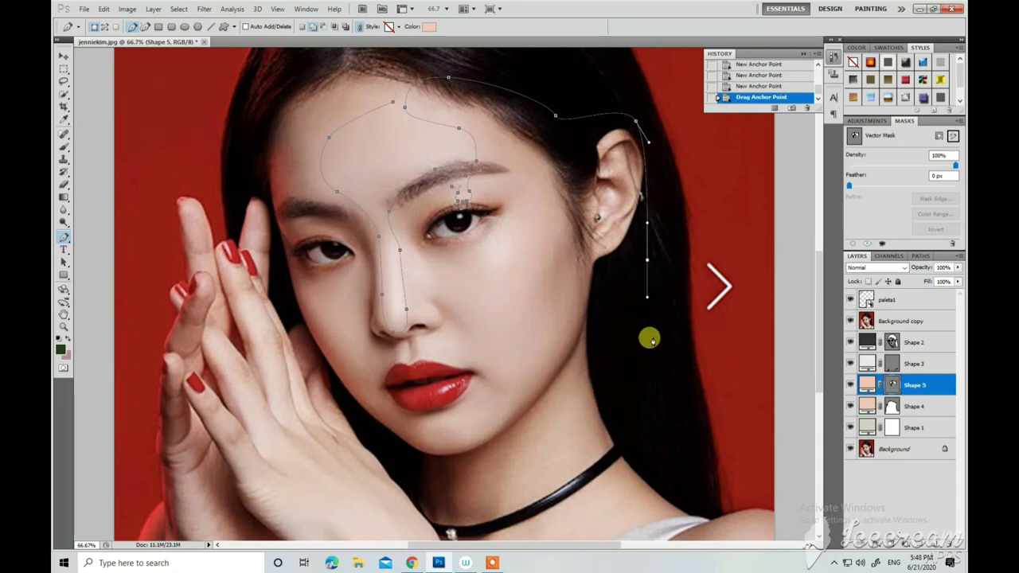
{"action": "scroll", "coordinate": [648, 337], "scroll_direction": "down", "scroll_amount": 2}
{"action": "scroll", "coordinate": [651, 340], "scroll_direction": "down", "scroll_amount": 2}
{"action": "key", "text": "ctrl+minus"}
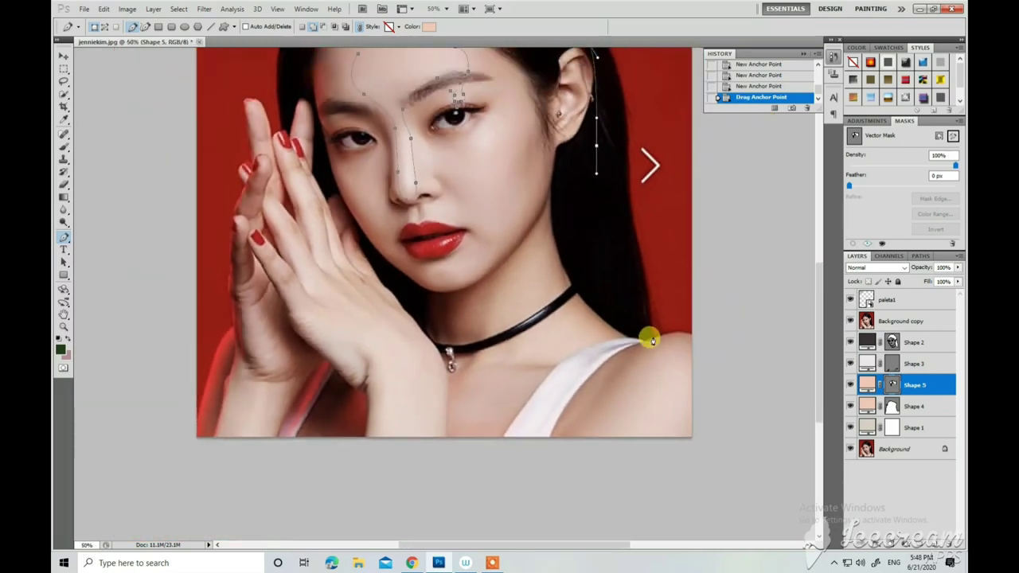
Carry the outline around the shoulder below the canvas and close it along the hairline.
{"action": "left_click", "coordinate": [618, 300]}
{"action": "left_click_drag", "start_coordinate": [709, 334], "coordinate": [728, 389]}
{"action": "left_click_drag", "start_coordinate": [718, 443], "coordinate": [698, 460]}
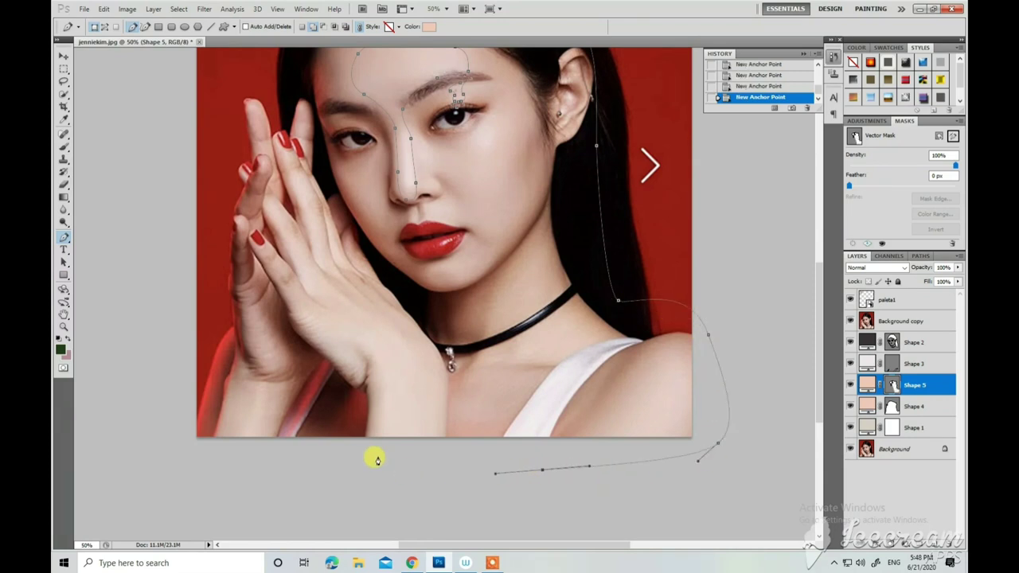
{"action": "left_click_drag", "start_coordinate": [173, 454], "coordinate": [186, 315]}
{"action": "scroll", "coordinate": [188, 295], "scroll_direction": "up", "scroll_amount": 2}
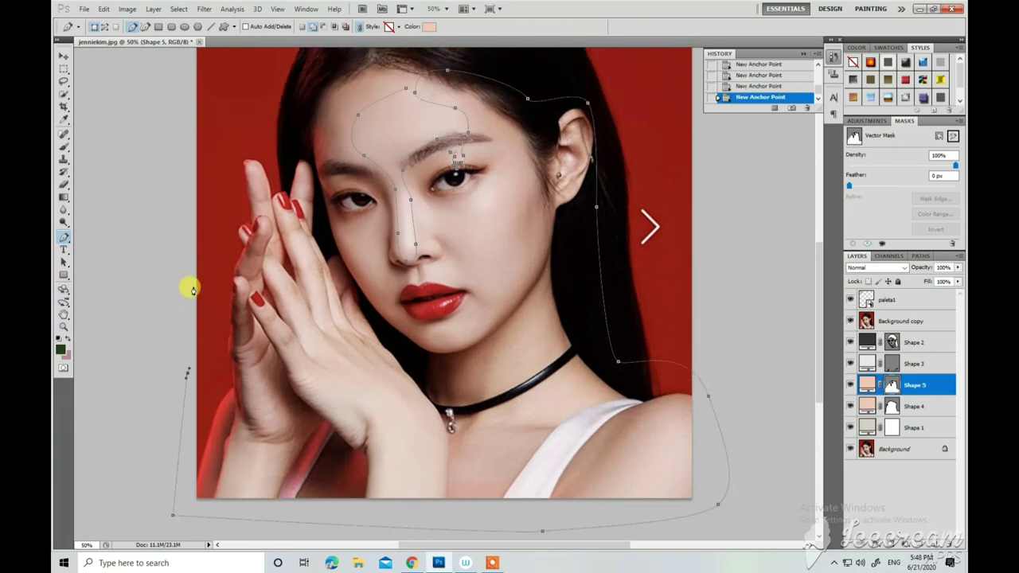
{"action": "scroll", "coordinate": [189, 284], "scroll_direction": "up", "scroll_amount": 1}
{"action": "left_click_drag", "start_coordinate": [309, 90], "coordinate": [319, 86]}
{"action": "left_click_drag", "start_coordinate": [392, 94], "coordinate": [401, 92]}
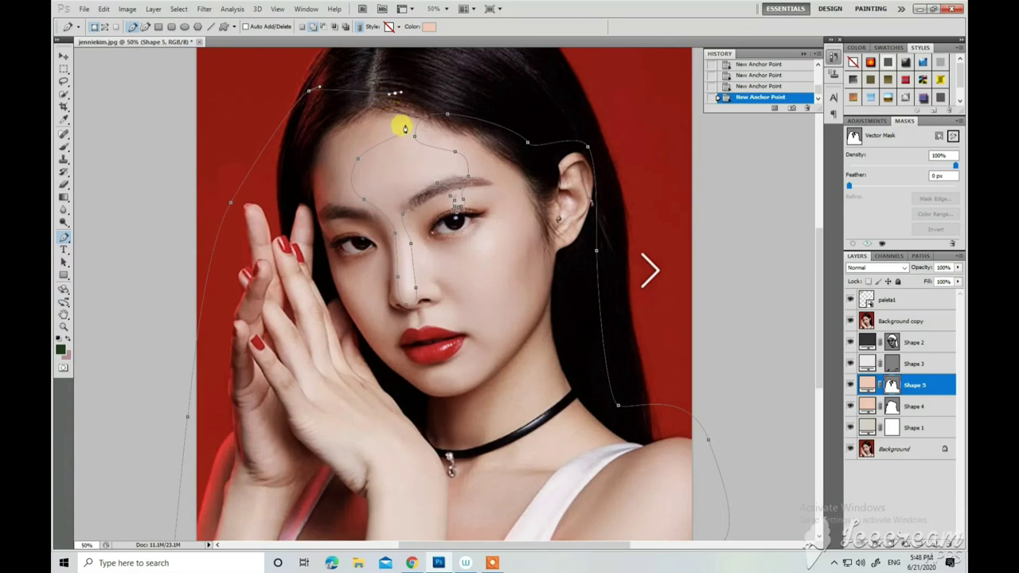
{"action": "left_click", "coordinate": [398, 143]}
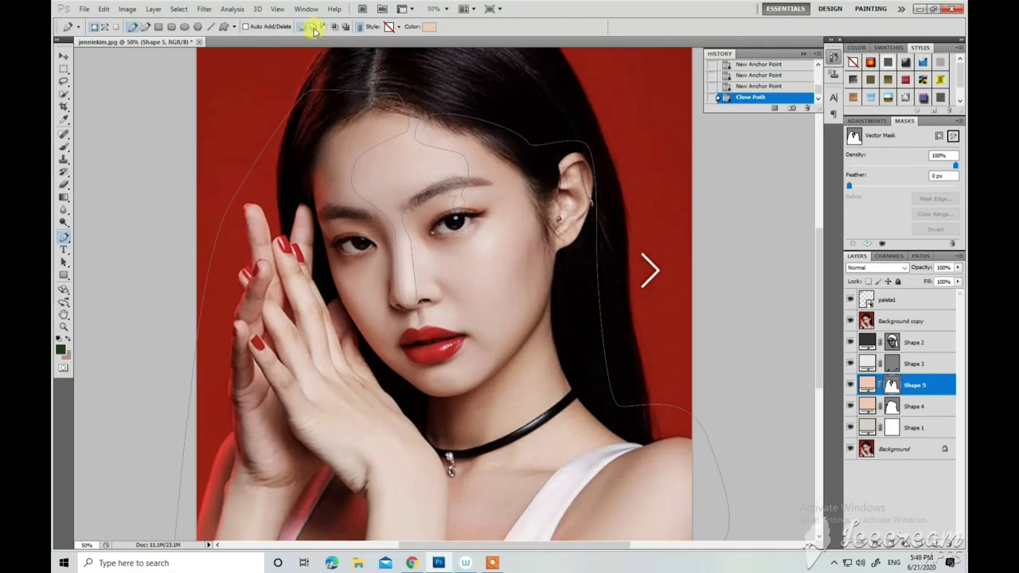
Draw and close a small forehead piece near the hairline.
{"action": "left_click", "coordinate": [388, 139]}
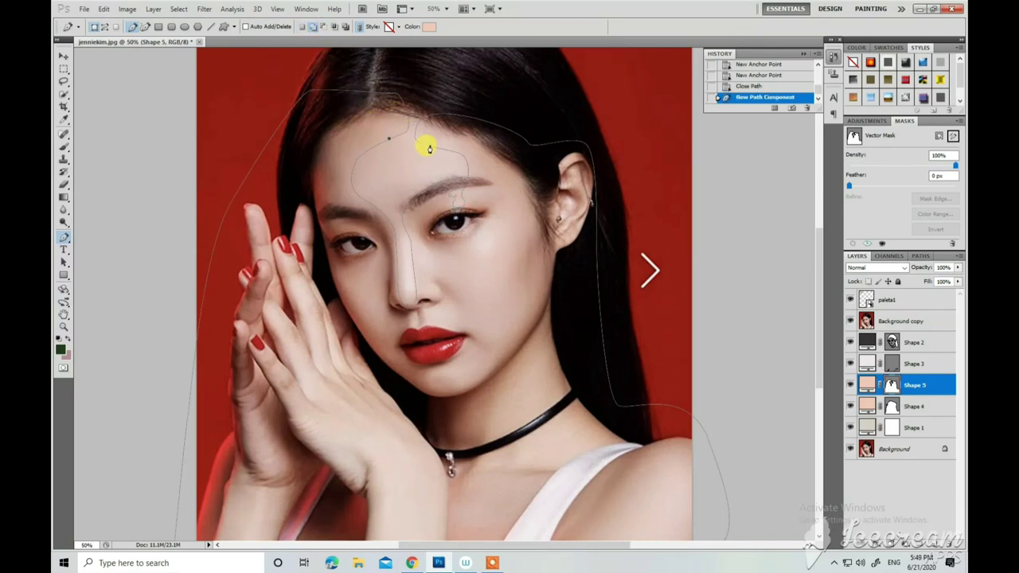
{"action": "left_click", "coordinate": [445, 109]}
{"action": "left_click_drag", "start_coordinate": [390, 95], "coordinate": [368, 121]}
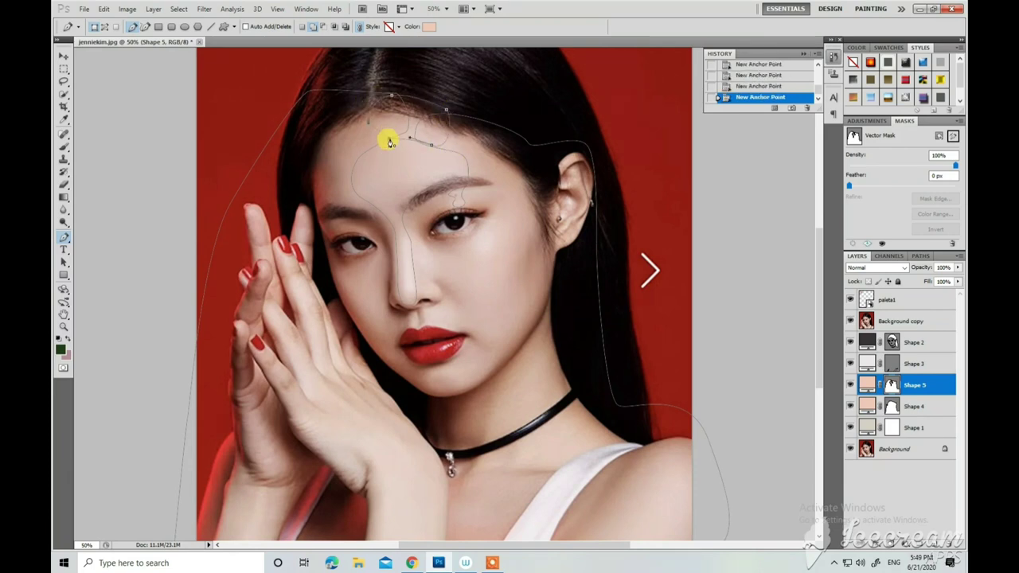
{"action": "left_click", "coordinate": [389, 141]}
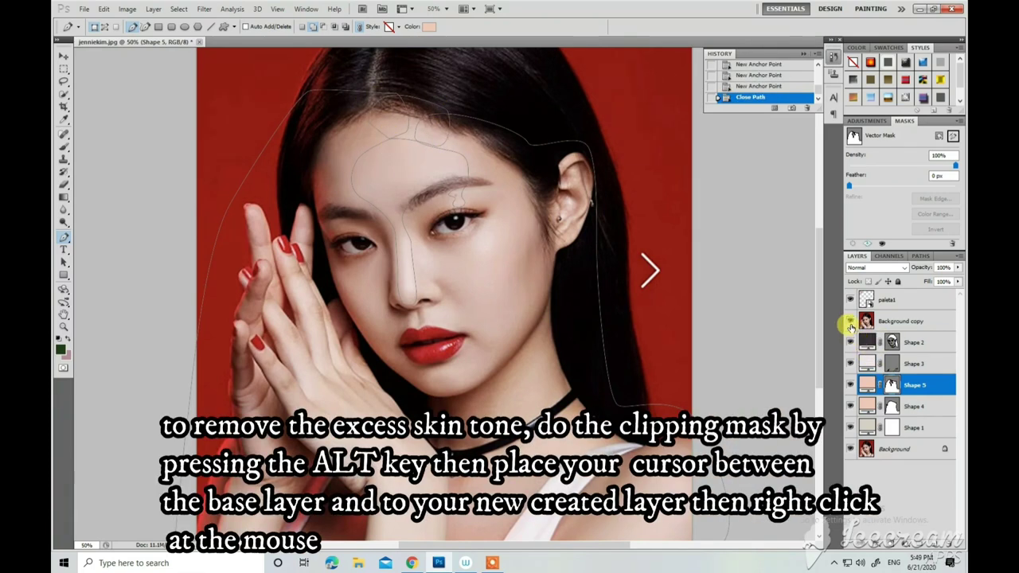
Hide the reference photo, clip Shape 5 to Shape 4, and refill it with palette tone e5bbab.
{"action": "left_click", "coordinate": [850, 323]}
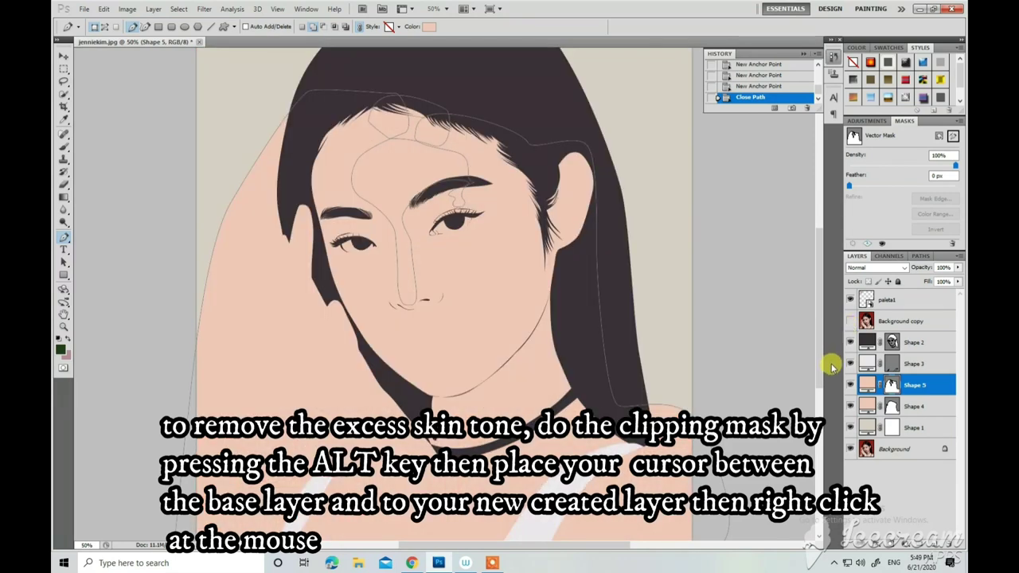
{"action": "left_click", "coordinate": [926, 396], "text": "alt"}
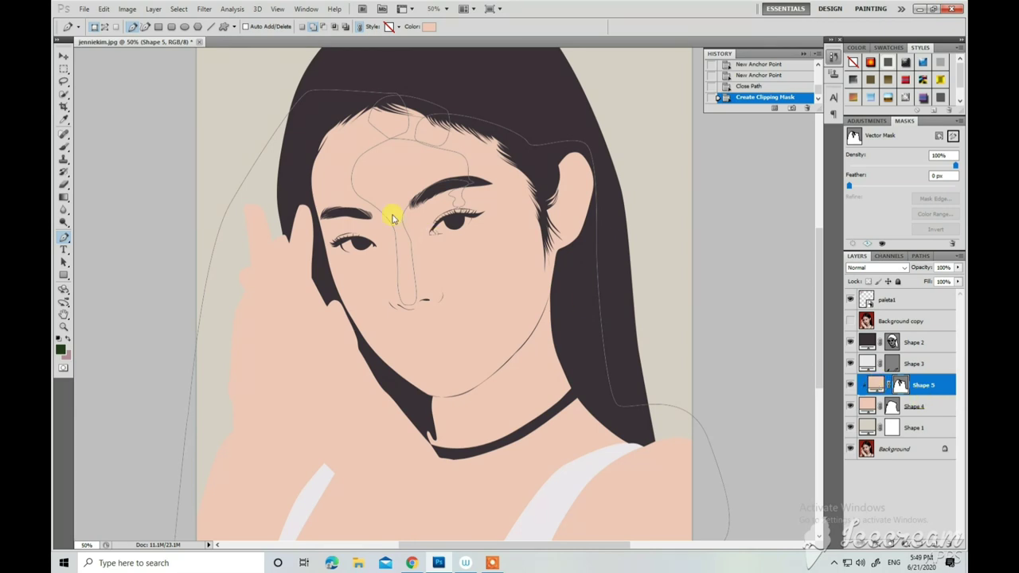
{"action": "key", "text": "ctrl+minus"}
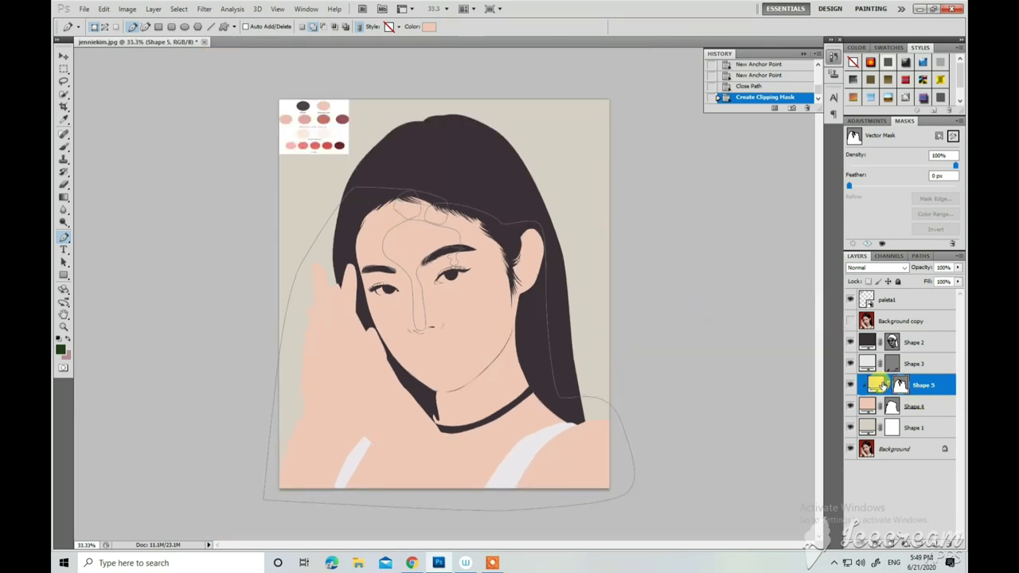
{"action": "double_click", "coordinate": [875, 385]}
{"action": "left_click", "coordinate": [285, 120]}
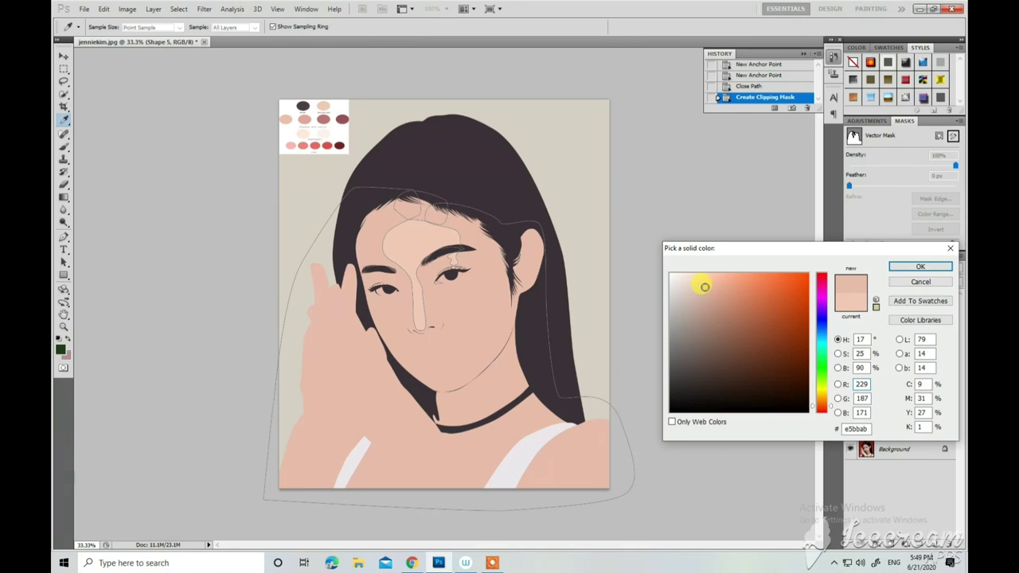
{"action": "left_click", "coordinate": [919, 267]}
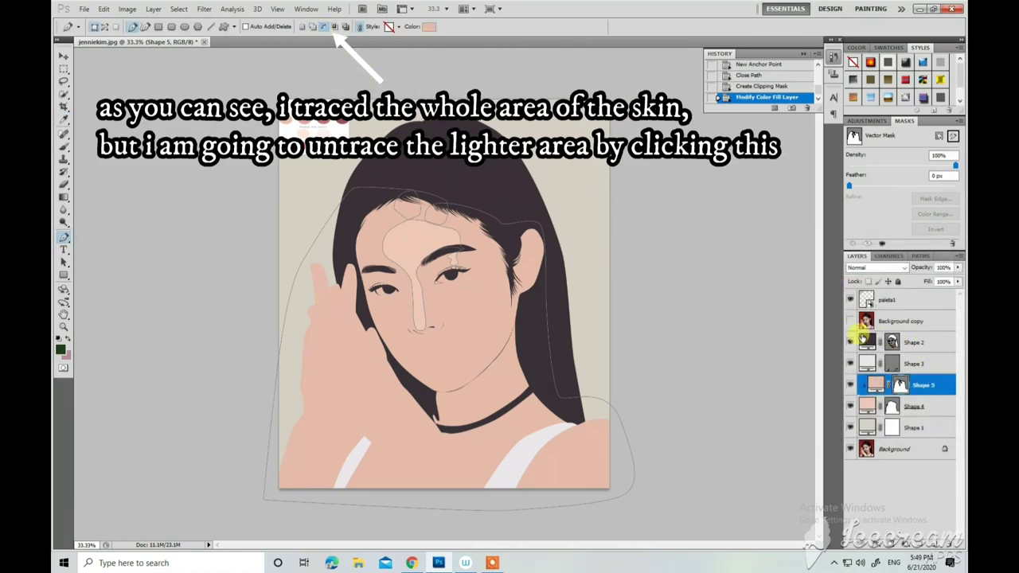
Show the reference photo again and trace a closed highlight shape beside the eye.
{"action": "left_click", "coordinate": [850, 321]}
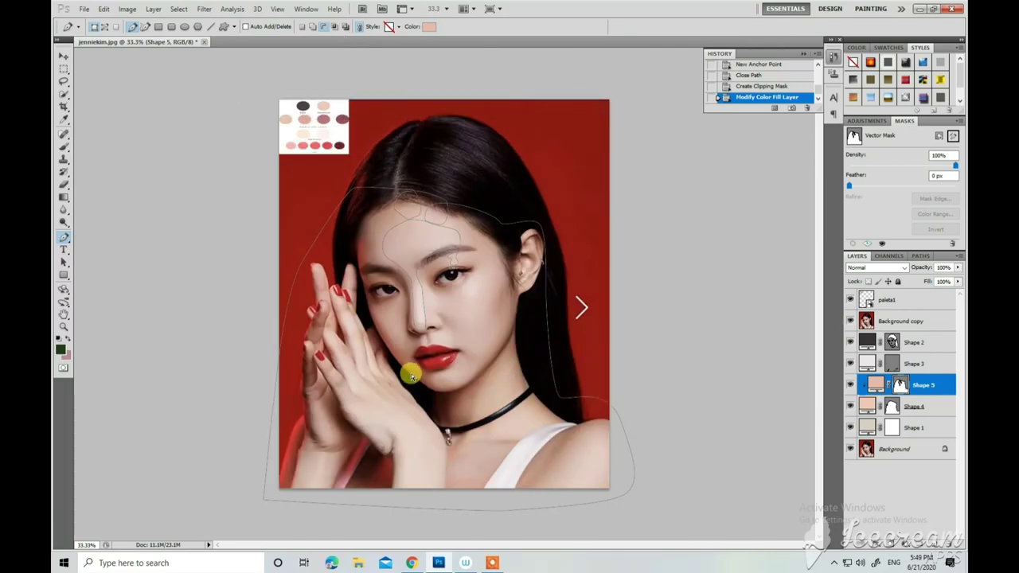
{"action": "scroll", "coordinate": [412, 376], "scroll_direction": "up", "scroll_amount": 1}
{"action": "scroll", "coordinate": [411, 377], "scroll_direction": "up", "scroll_amount": 1}
{"action": "scroll", "coordinate": [409, 375], "scroll_direction": "up", "scroll_amount": 1}
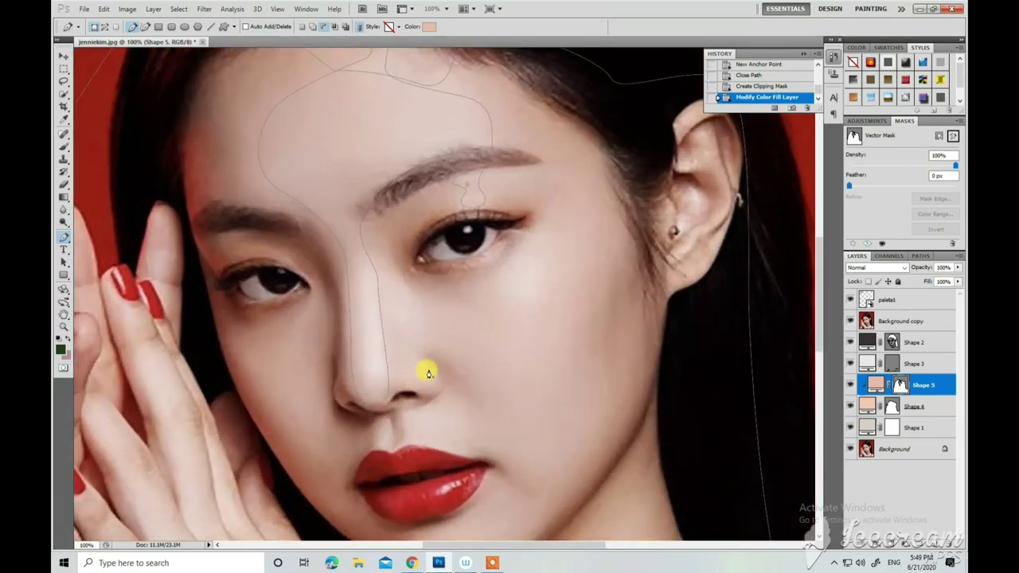
{"action": "scroll", "coordinate": [434, 362], "scroll_direction": "down", "scroll_amount": 1}
{"action": "scroll", "coordinate": [447, 358], "scroll_direction": "up", "scroll_amount": 1}
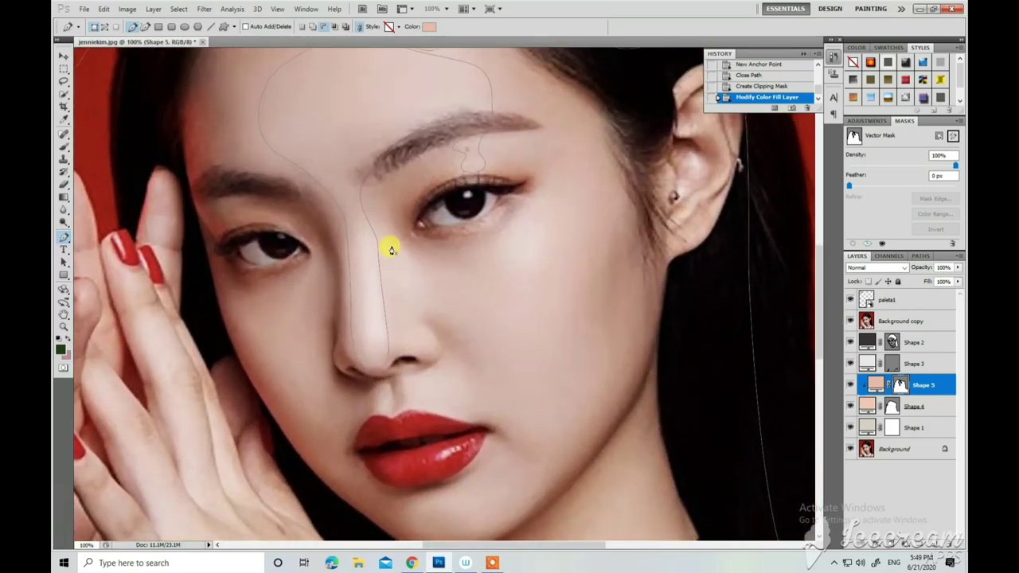
{"action": "left_click", "coordinate": [490, 252]}
{"action": "left_click", "coordinate": [520, 218]}
{"action": "scroll", "coordinate": [521, 239], "scroll_direction": "down", "scroll_amount": 1}
{"action": "left_click", "coordinate": [474, 266]}
Outline a closed highlight along the upper lip up to the nose.
{"action": "scroll", "coordinate": [467, 250], "scroll_direction": "down", "scroll_amount": 3}
{"action": "left_click", "coordinate": [397, 292]}
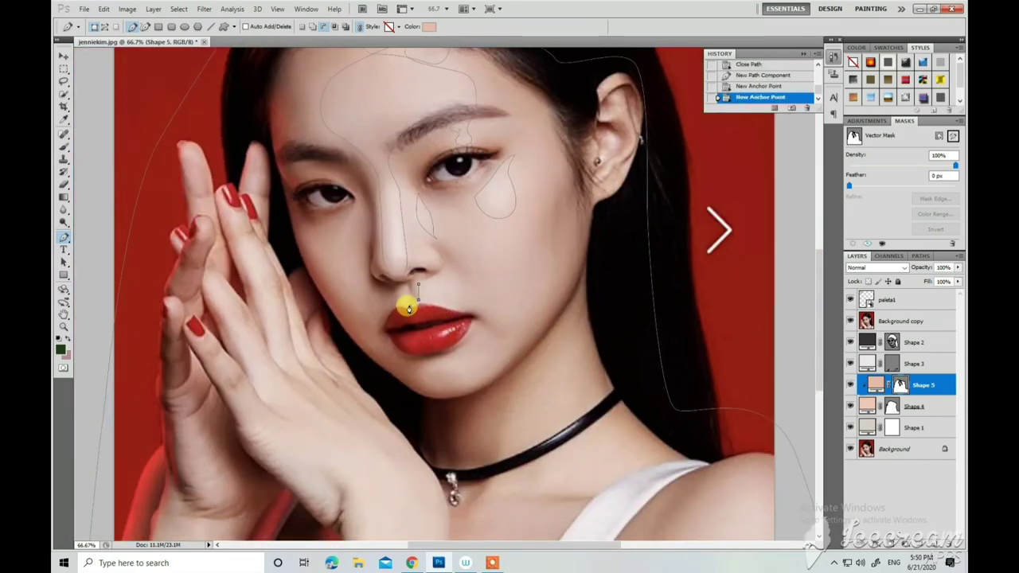
{"action": "left_click", "coordinate": [389, 314]}
{"action": "scroll", "coordinate": [380, 318], "scroll_direction": "up", "scroll_amount": 1}
{"action": "left_click_drag", "start_coordinate": [454, 314], "coordinate": [485, 278]}
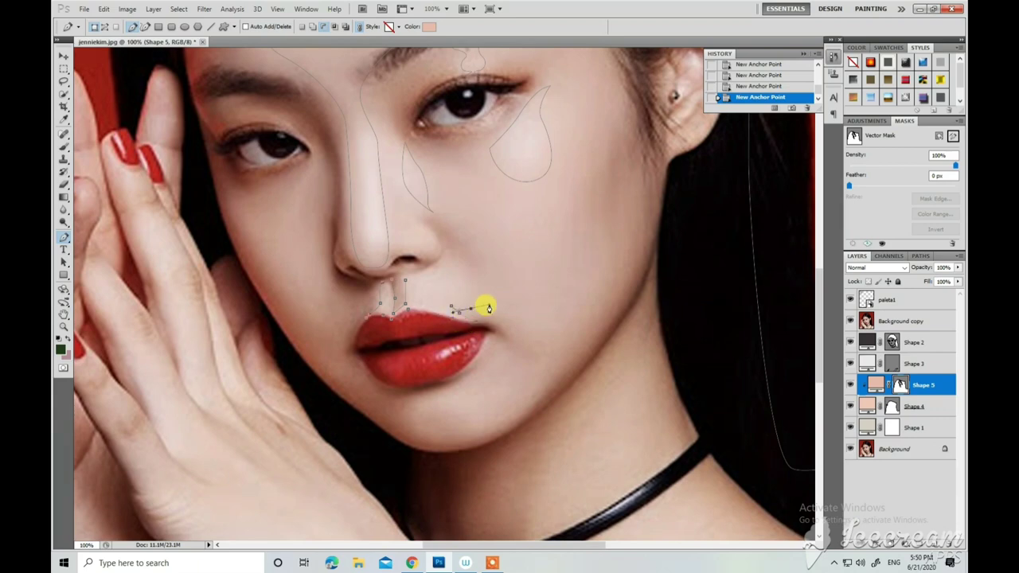
{"action": "left_click", "coordinate": [445, 247]}
{"action": "left_click", "coordinate": [405, 280]}
{"action": "scroll", "coordinate": [422, 319], "scroll_direction": "down", "scroll_amount": 1}
Trace a closed highlight outline across the cheek down to the chin.
{"action": "left_click", "coordinate": [462, 276]}
{"action": "left_click", "coordinate": [517, 277]}
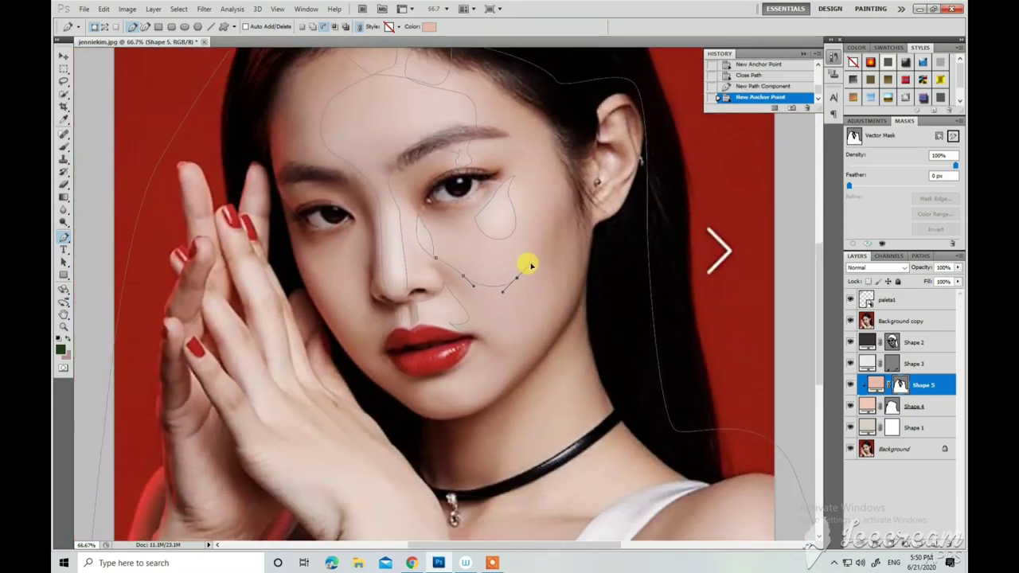
{"action": "left_click", "coordinate": [523, 220]}
{"action": "left_click", "coordinate": [512, 178]}
{"action": "left_click", "coordinate": [476, 213]}
{"action": "left_click_drag", "start_coordinate": [449, 238], "coordinate": [411, 239]}
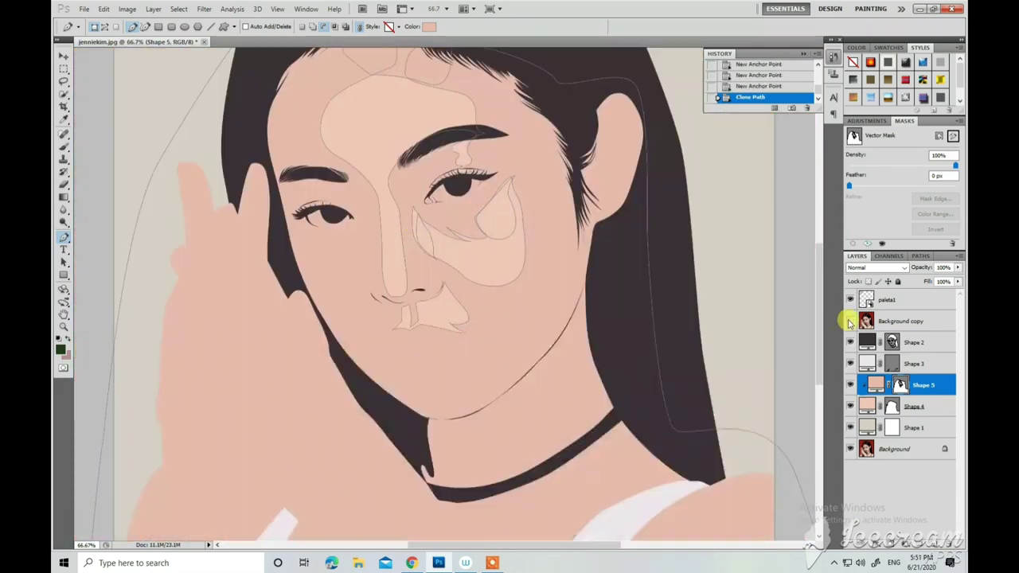
{"action": "scroll", "coordinate": [473, 280], "scroll_direction": "down", "scroll_amount": 2}
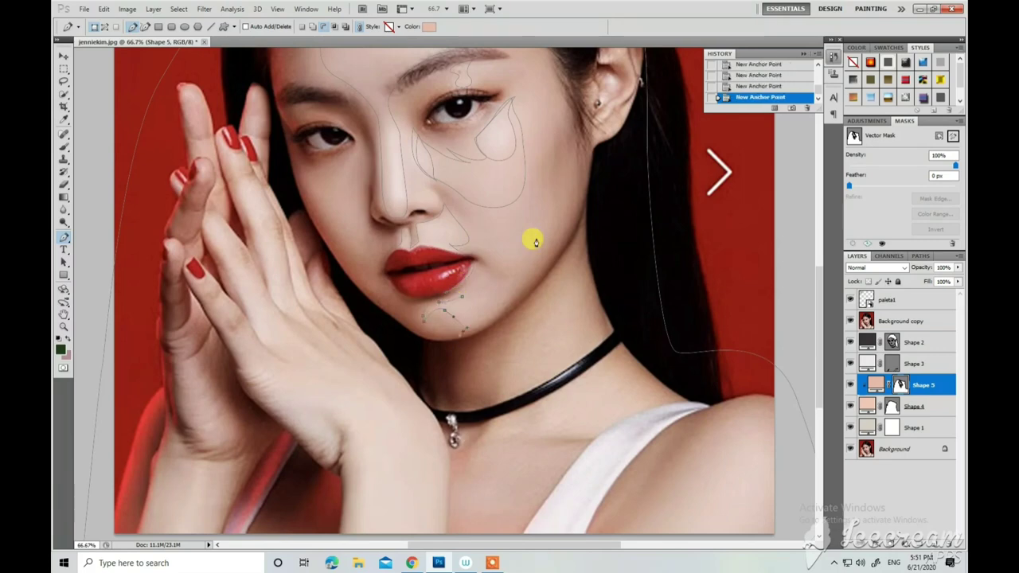
{"action": "left_click", "coordinate": [443, 326]}
{"action": "left_click", "coordinate": [427, 310]}
{"action": "scroll", "coordinate": [639, 488], "scroll_direction": "down", "scroll_amount": 2}
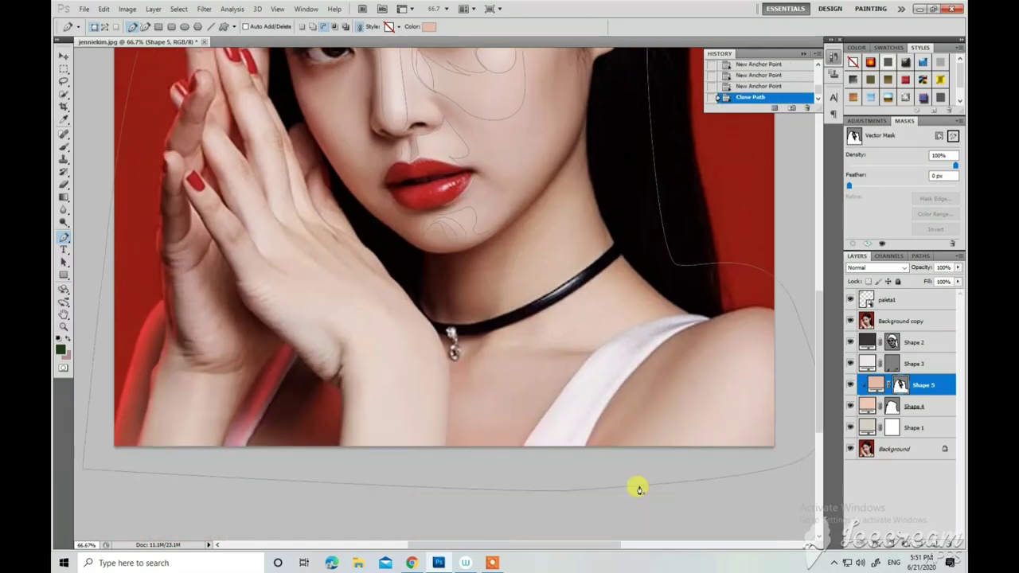
Outline a highlight around the neck and along the shoulder.
{"action": "left_click", "coordinate": [512, 353]}
{"action": "left_click", "coordinate": [603, 330]}
{"action": "left_click", "coordinate": [581, 239]}
{"action": "left_click", "coordinate": [516, 349]}
{"action": "left_click", "coordinate": [748, 374]}
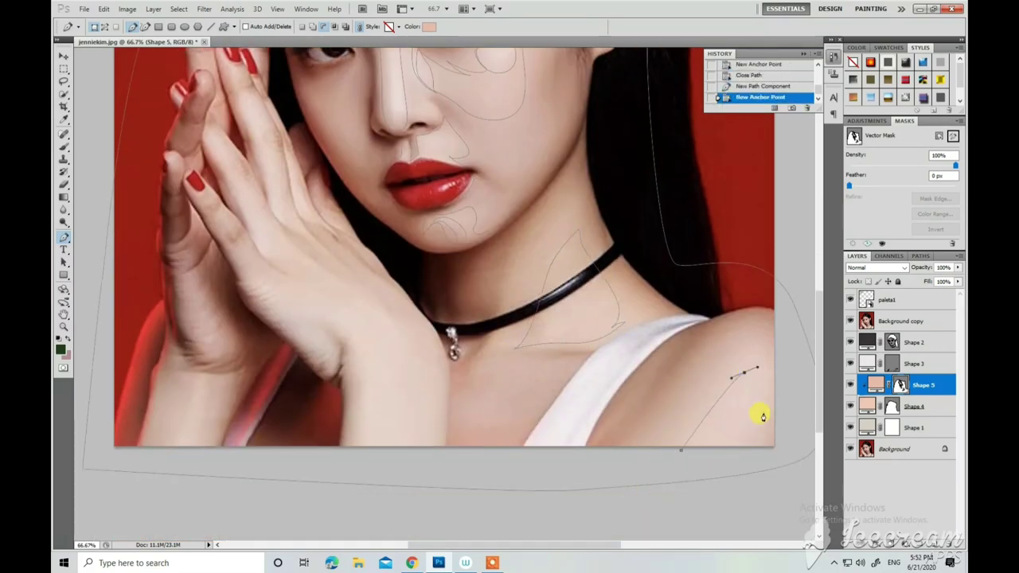
{"action": "scroll", "coordinate": [385, 422], "scroll_direction": "down", "scroll_amount": 1}
Trace a curved highlight outline running up the wrist.
{"action": "left_click", "coordinate": [387, 415]}
{"action": "left_click", "coordinate": [383, 368]}
{"action": "left_click_drag", "start_coordinate": [385, 277], "coordinate": [357, 259]}
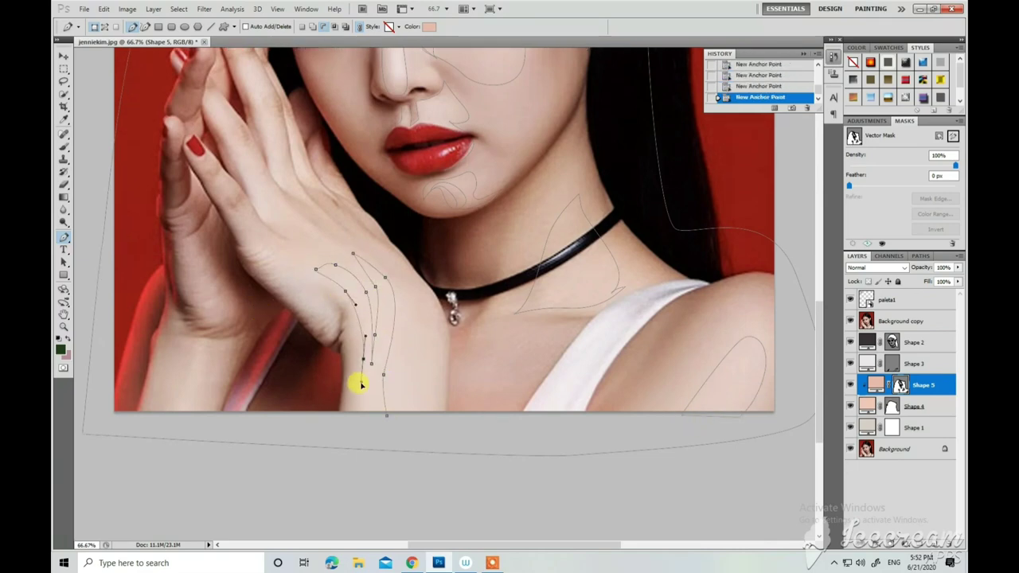
{"action": "scroll", "coordinate": [318, 359], "scroll_direction": "up", "scroll_amount": 3}
Zoom in and outline a small finger highlight, then extend an outline across the hand.
{"action": "key", "text": "ctrl+plus"}
{"action": "left_click", "coordinate": [224, 216]}
{"action": "scroll", "coordinate": [262, 223], "scroll_direction": "left", "scroll_amount": 4}
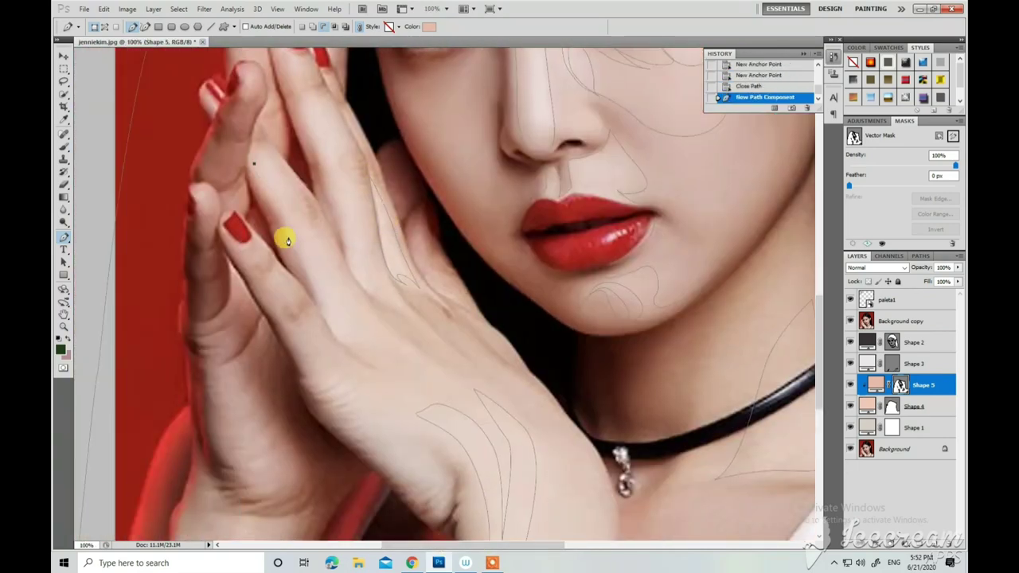
{"action": "left_click", "coordinate": [277, 153]}
{"action": "left_click", "coordinate": [301, 184]}
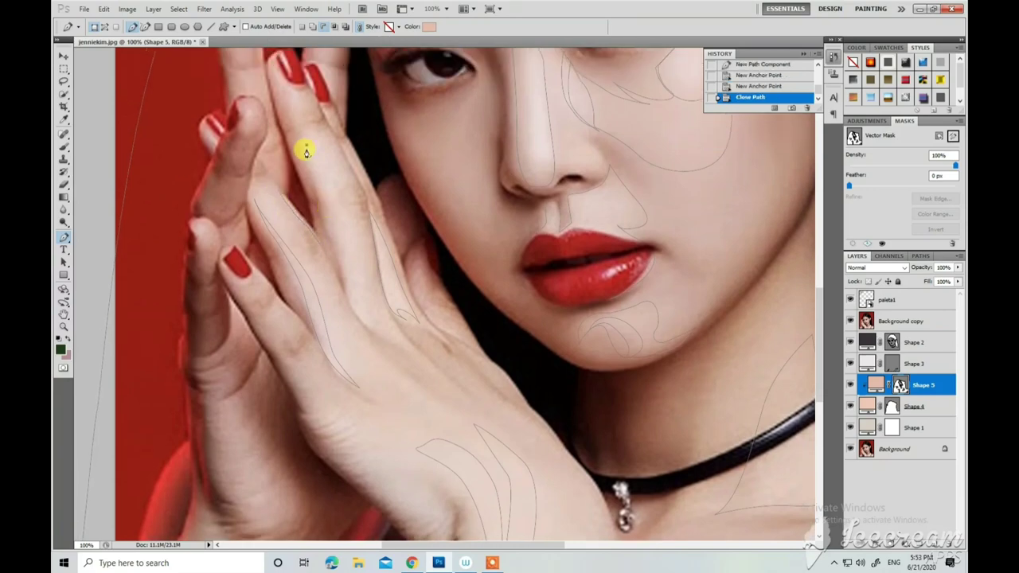
{"action": "scroll", "coordinate": [306, 159], "scroll_direction": "up", "scroll_amount": 1}
{"action": "left_click_drag", "start_coordinate": [356, 309], "coordinate": [363, 306]}
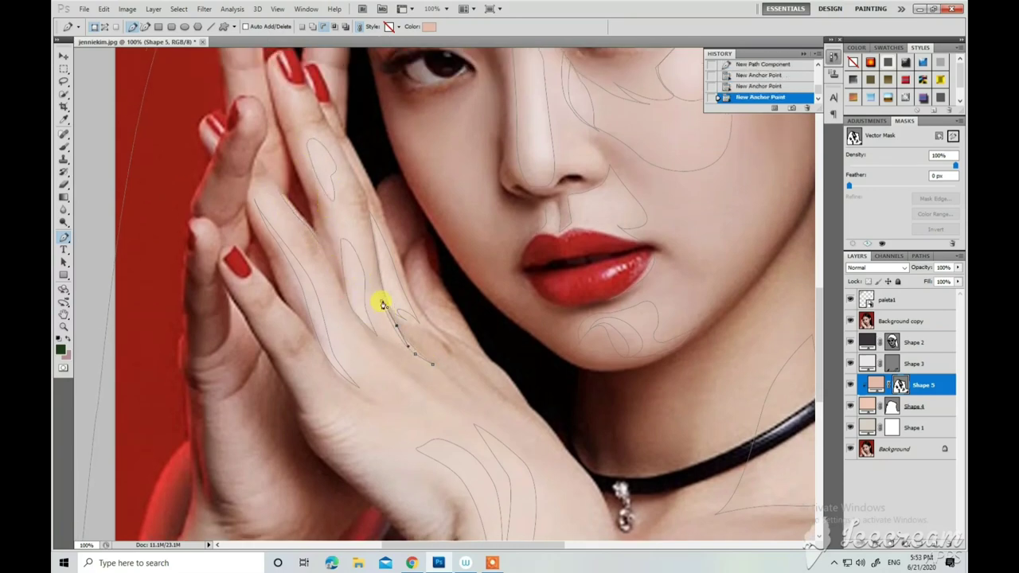
{"action": "left_click", "coordinate": [466, 348]}
{"action": "scroll", "coordinate": [398, 295], "scroll_direction": "down", "scroll_amount": 5}
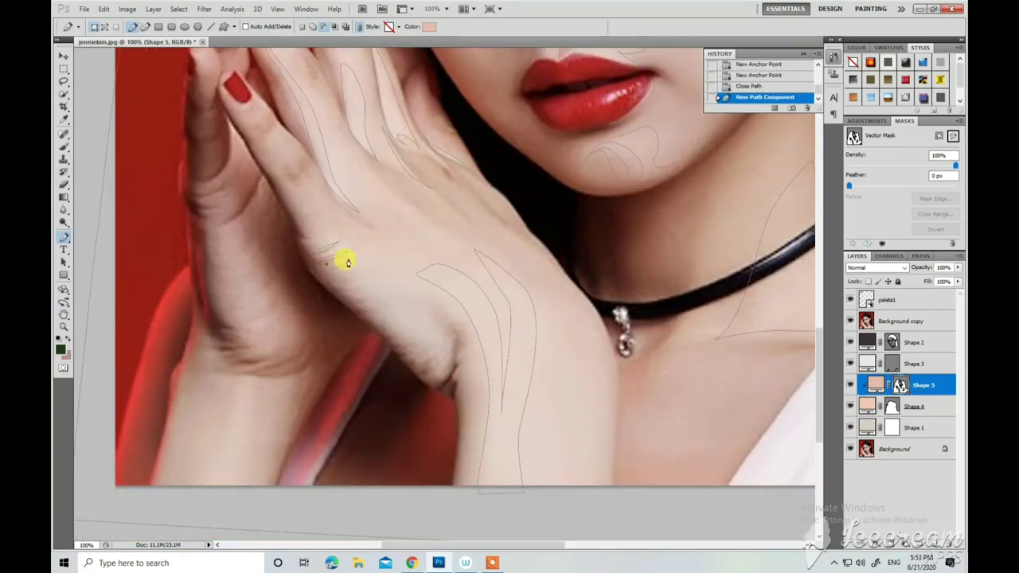
Trace highlights on the back of the hand and a closed forearm highlight shape.
{"action": "left_click", "coordinate": [367, 293]}
{"action": "left_click_drag", "start_coordinate": [424, 341], "coordinate": [445, 342]}
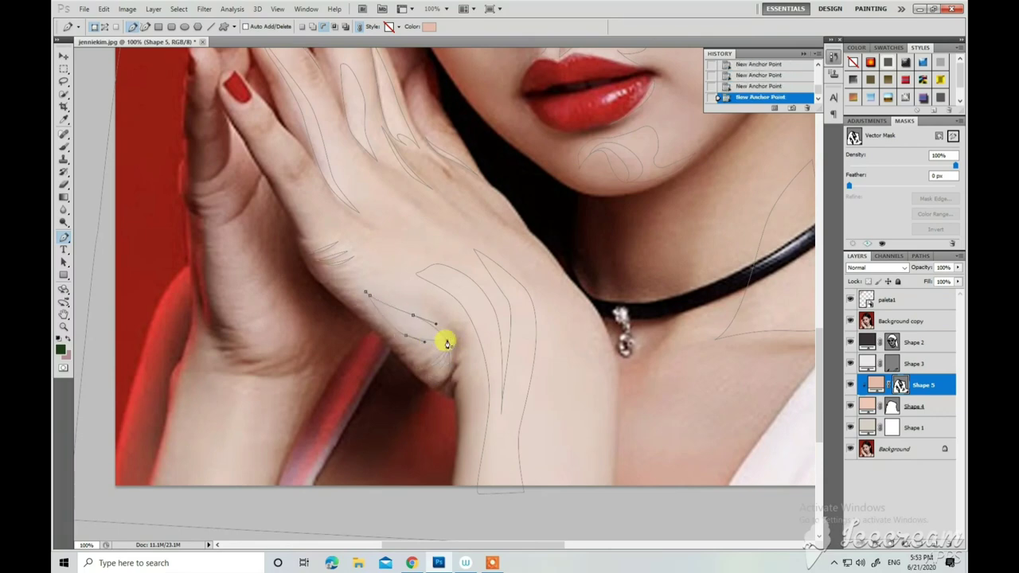
{"action": "scroll", "coordinate": [422, 302], "scroll_direction": "up", "scroll_amount": 2}
{"action": "scroll", "coordinate": [303, 311], "scroll_direction": "down", "scroll_amount": 4}
{"action": "left_click", "coordinate": [213, 395]}
{"action": "left_click", "coordinate": [227, 343]}
{"action": "left_click", "coordinate": [243, 322]}
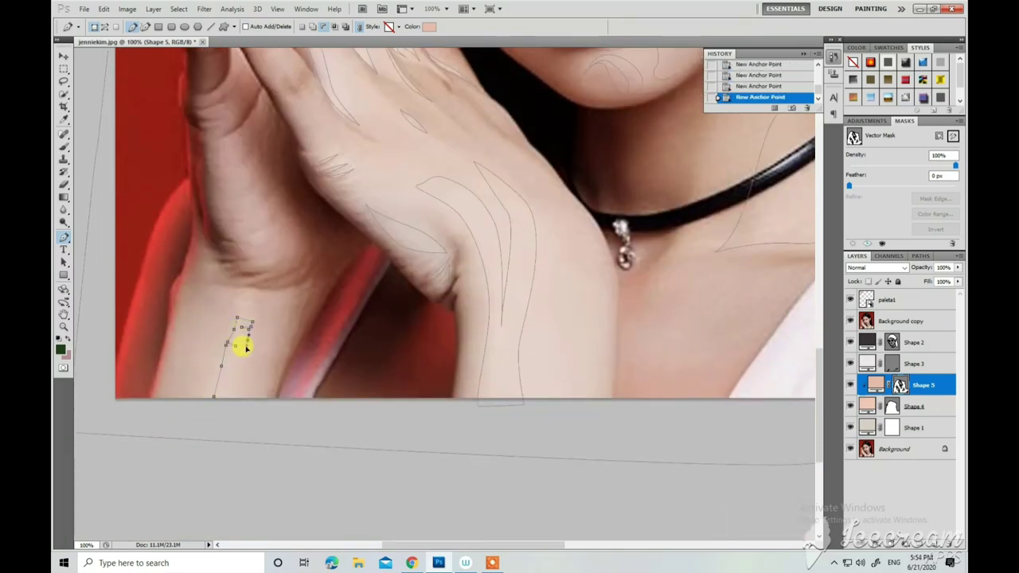
{"action": "left_click", "coordinate": [247, 344]}
{"action": "scroll", "coordinate": [231, 318], "scroll_direction": "up", "scroll_amount": 6}
{"action": "scroll", "coordinate": [215, 275], "scroll_direction": "up", "scroll_amount": 2}
{"action": "scroll", "coordinate": [223, 246], "scroll_direction": "up", "scroll_amount": 2}
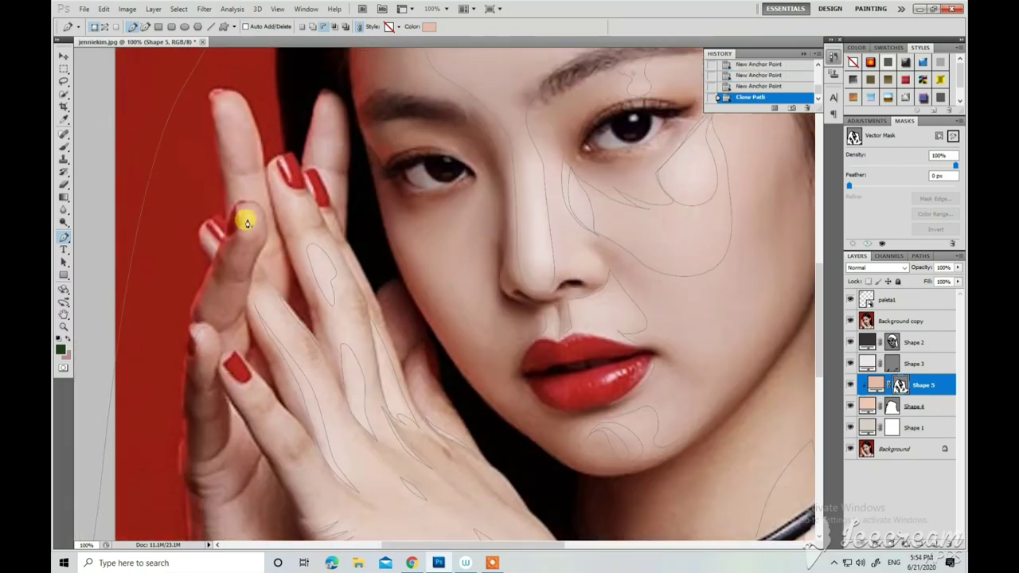
Draw a small closed highlight shape on the hand.
{"action": "left_click", "coordinate": [218, 237]}
{"action": "scroll", "coordinate": [231, 207], "scroll_direction": "up", "scroll_amount": 2}
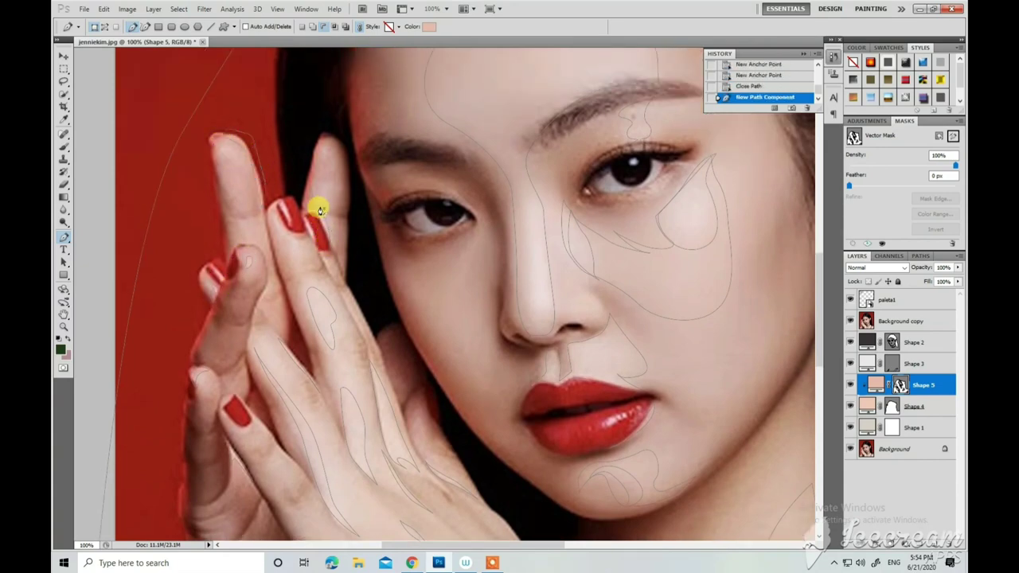
{"action": "scroll", "coordinate": [278, 191], "scroll_direction": "down", "scroll_amount": 2}
{"action": "left_click", "coordinate": [234, 175]}
{"action": "left_click", "coordinate": [273, 220]}
{"action": "left_click", "coordinate": [257, 168]}
{"action": "scroll", "coordinate": [247, 223], "scroll_direction": "down", "scroll_amount": 10}
{"action": "scroll", "coordinate": [254, 287], "scroll_direction": "down", "scroll_amount": 4}
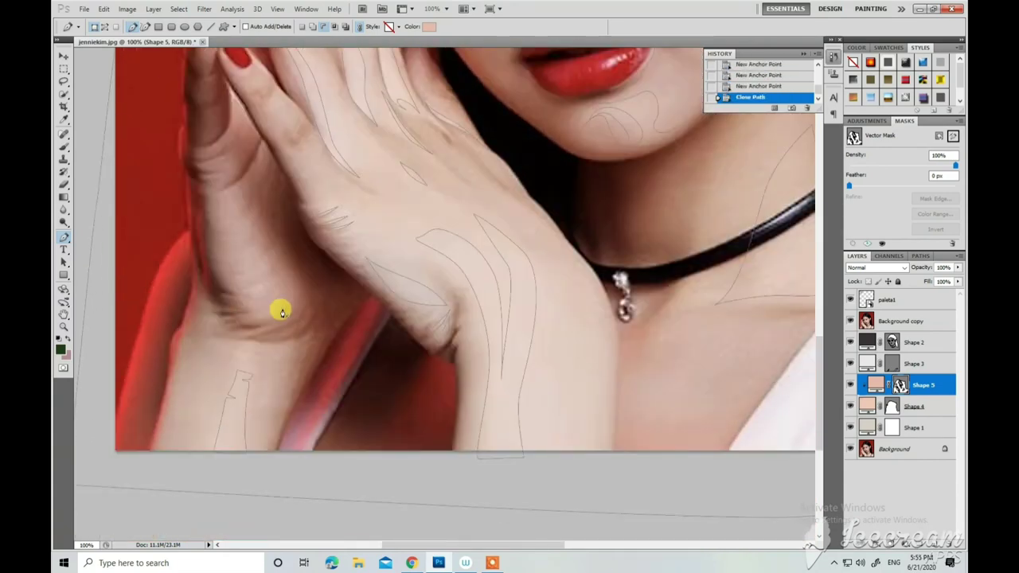
Return to 100% on the face and outline the inner-ear highlight and another ear shape.
{"action": "key", "text": "ctrl+minus"}
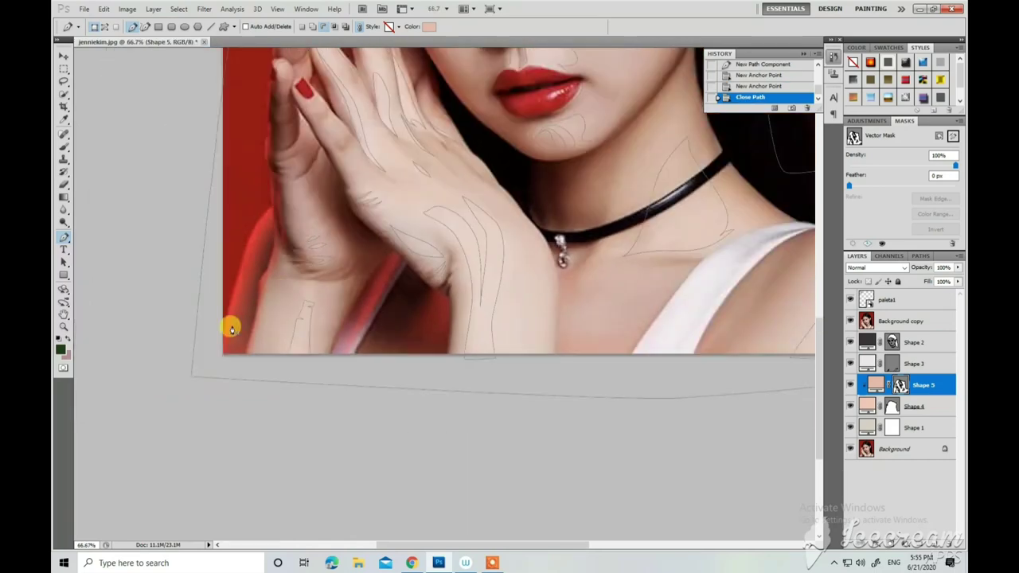
{"action": "scroll", "coordinate": [257, 211], "scroll_direction": "up", "scroll_amount": 7}
{"action": "key", "text": "ctrl+plus"}
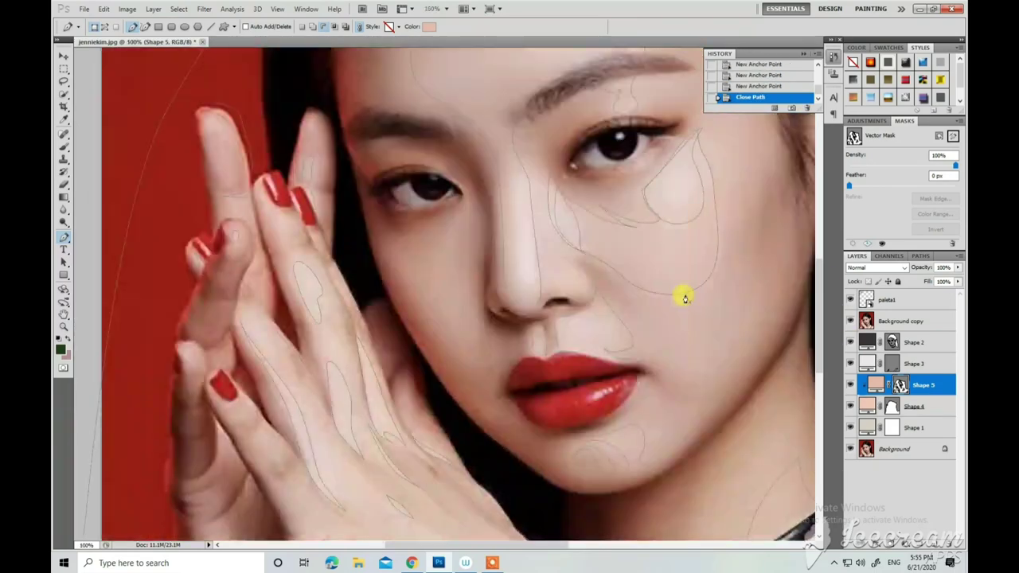
{"action": "left_click_drag", "start_coordinate": [684, 297], "coordinate": [477, 408]}
{"action": "left_click", "coordinate": [629, 131]}
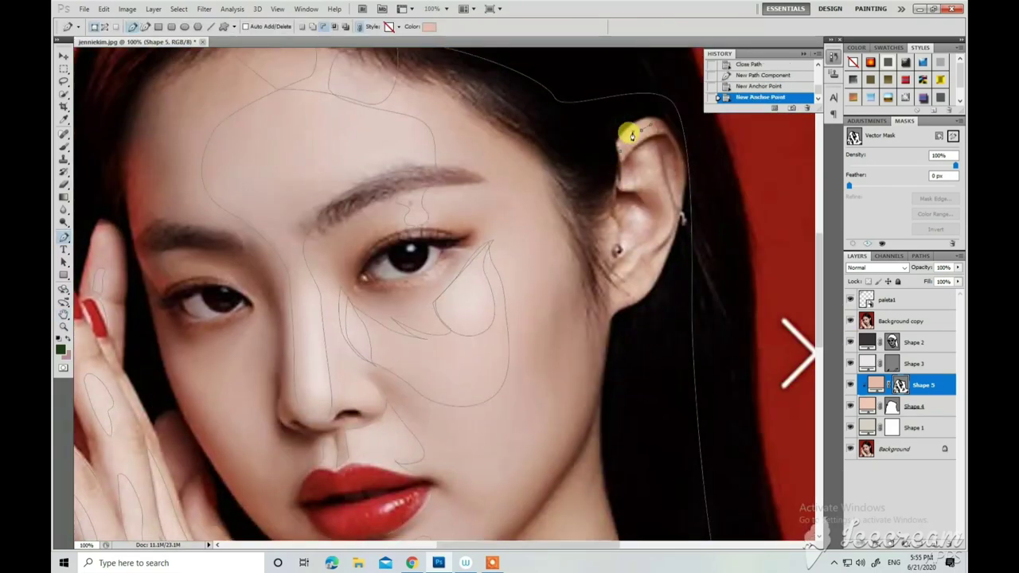
{"action": "left_click", "coordinate": [629, 185]}
{"action": "left_click", "coordinate": [615, 268]}
{"action": "left_click", "coordinate": [614, 228]}
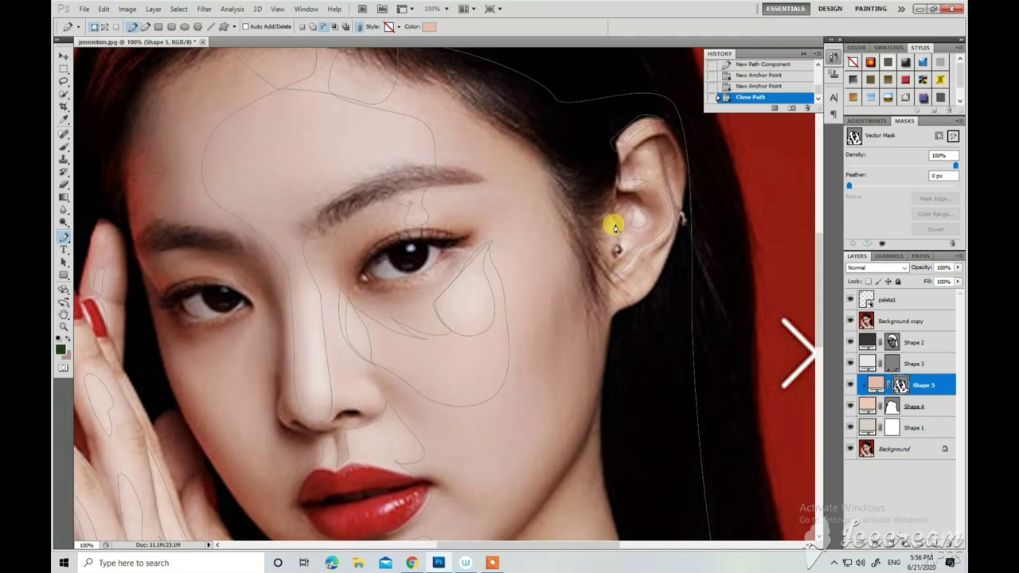
{"action": "scroll", "coordinate": [613, 227], "scroll_direction": "up", "scroll_amount": 1}
{"action": "left_click", "coordinate": [667, 227]}
{"action": "left_click", "coordinate": [662, 266]}
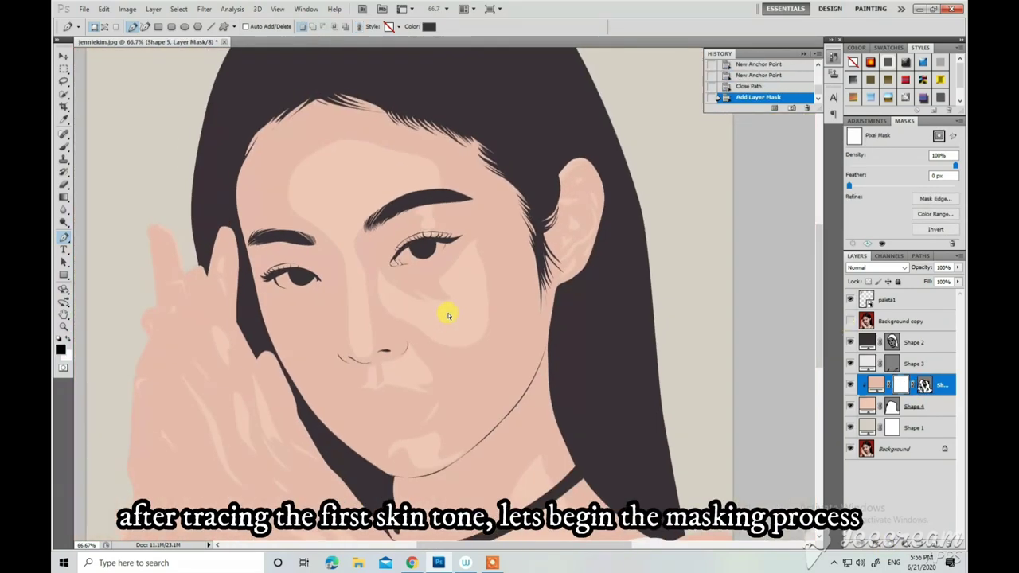
Switch to a soft brush at about 26% opacity and paint a first stroke on the mask.
{"action": "scroll", "coordinate": [447, 316], "scroll_direction": "down", "scroll_amount": 2}
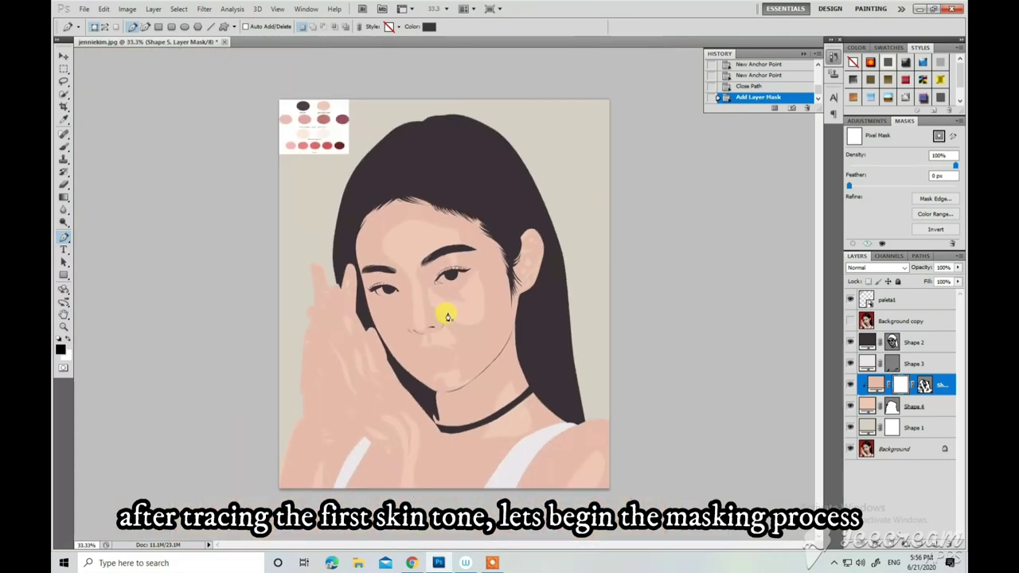
{"action": "key", "text": "b"}
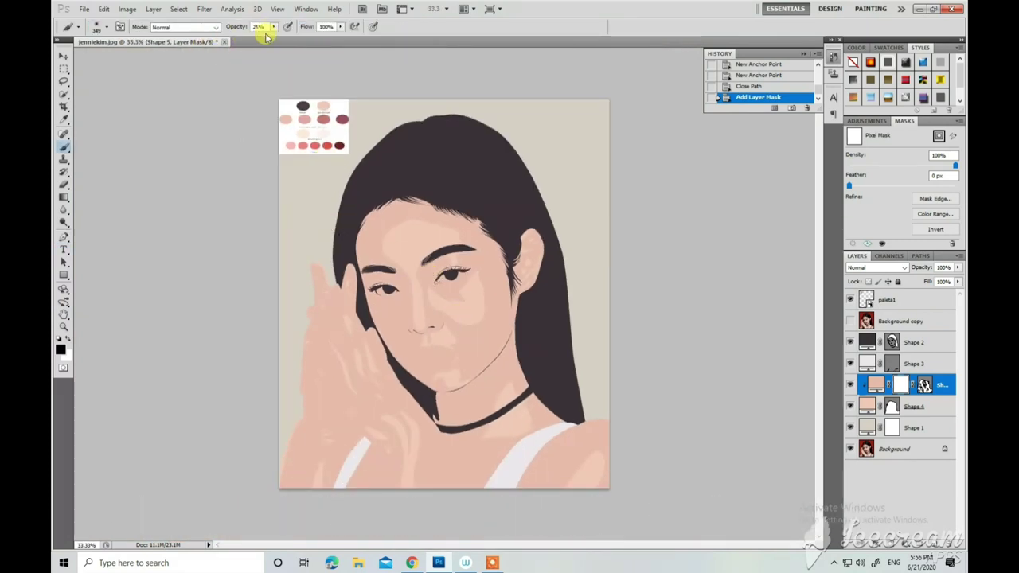
{"action": "left_click_drag", "start_coordinate": [272, 30], "coordinate": [271, 40]}
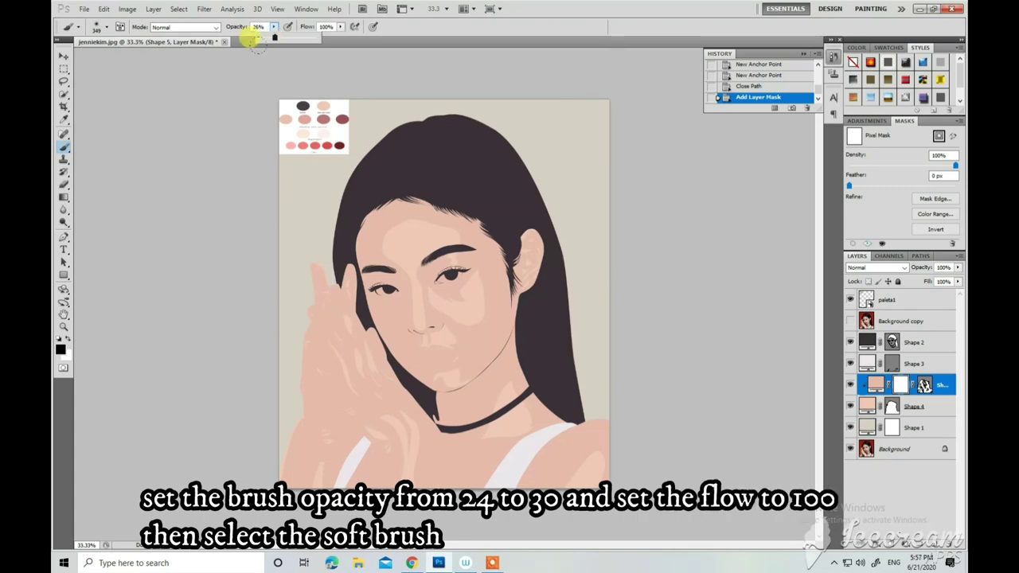
{"action": "right_click", "coordinate": [390, 201]}
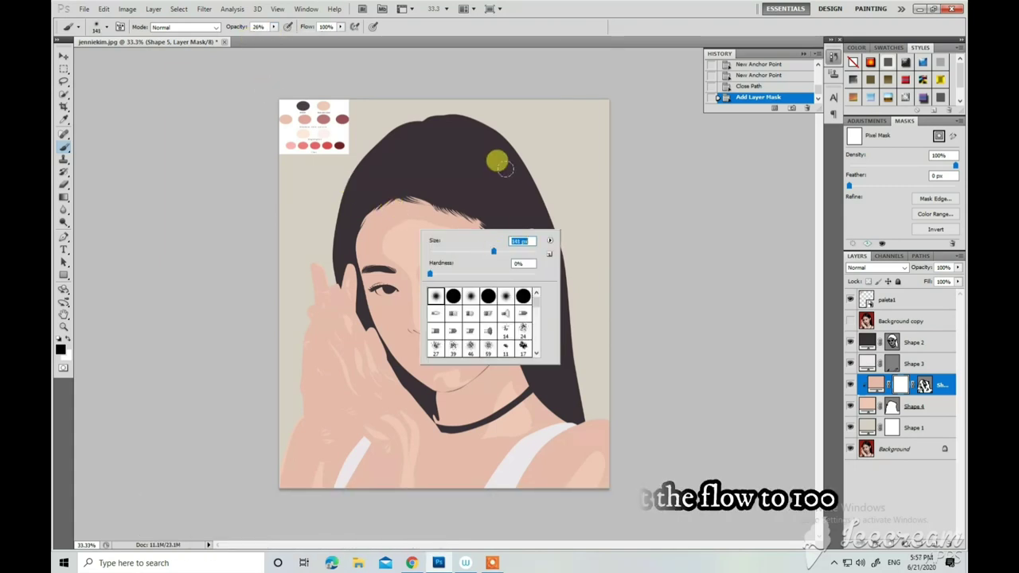
{"action": "left_click_drag", "start_coordinate": [502, 166], "coordinate": [469, 222]}
Soften highlight edges above the eyebrow and across the forehead, then shrink the brush.
{"action": "scroll", "coordinate": [468, 223], "scroll_direction": "up", "scroll_amount": 1}
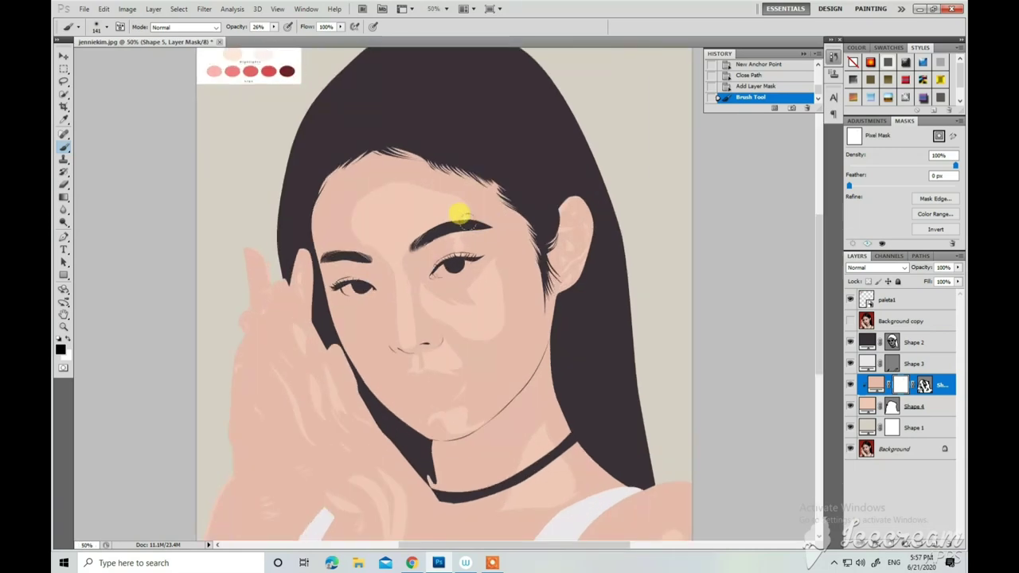
{"action": "left_click_drag", "start_coordinate": [398, 170], "coordinate": [448, 195]}
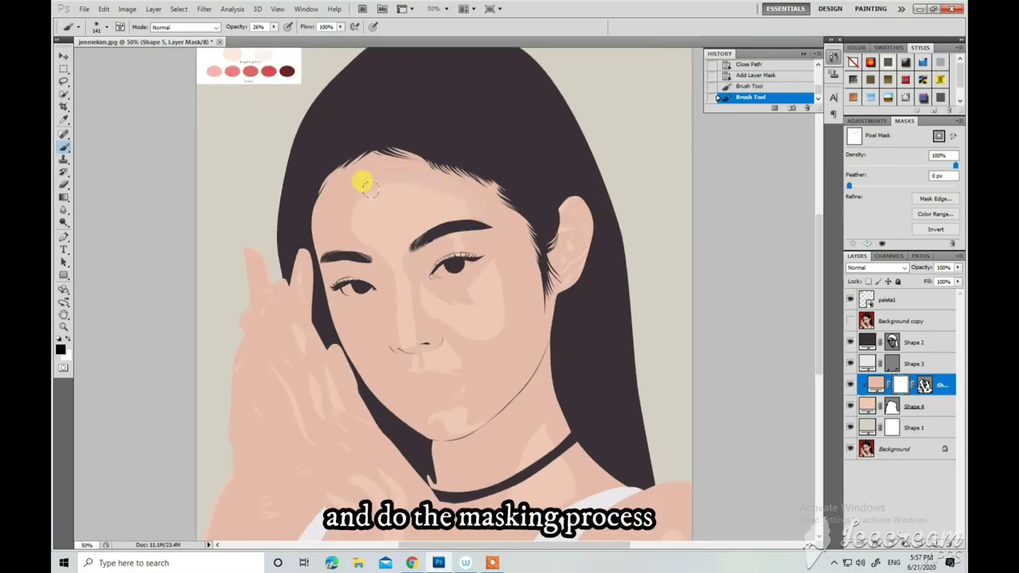
{"action": "mouse_move", "coordinate": [363, 184]}
{"action": "left_mouse_down"}
{"action": "mouse_move", "coordinate": [344, 229]}
{"action": "mouse_move", "coordinate": [420, 182]}
{"action": "mouse_move", "coordinate": [342, 216]}
{"action": "left_mouse_up"}
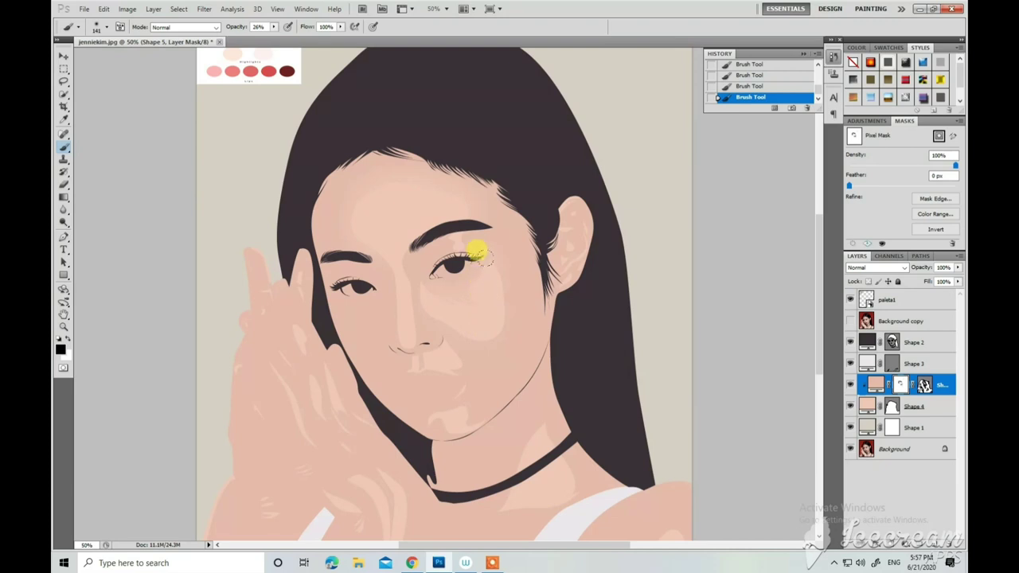
{"action": "scroll", "coordinate": [434, 278], "scroll_direction": "down", "scroll_amount": 3}
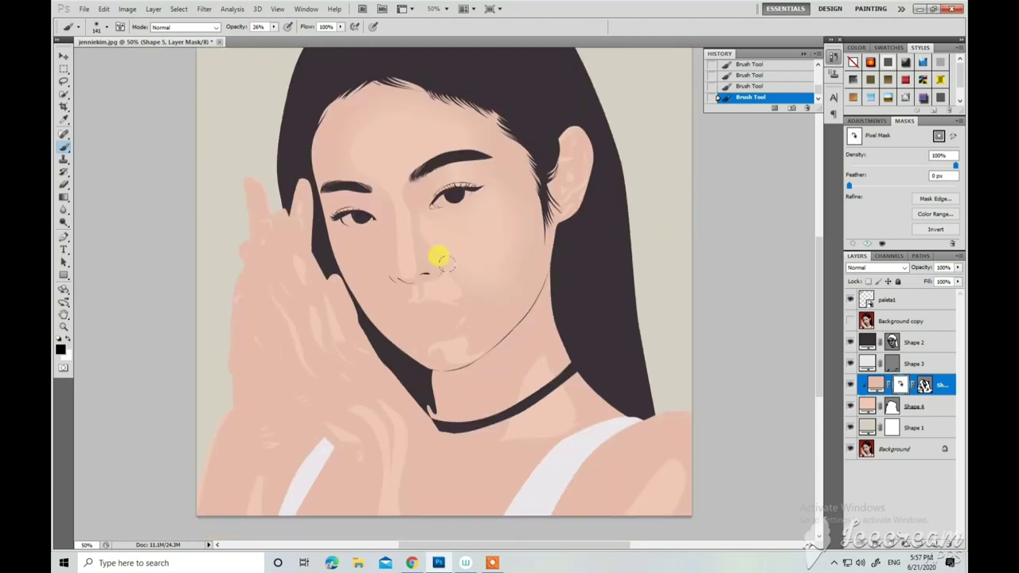
{"action": "right_click", "coordinate": [427, 338]}
{"action": "key", "text": "Return"}
Adjust the brush settings again and zoom out to view the whole portrait.
{"action": "scroll", "coordinate": [478, 279], "scroll_direction": "down", "scroll_amount": 1}
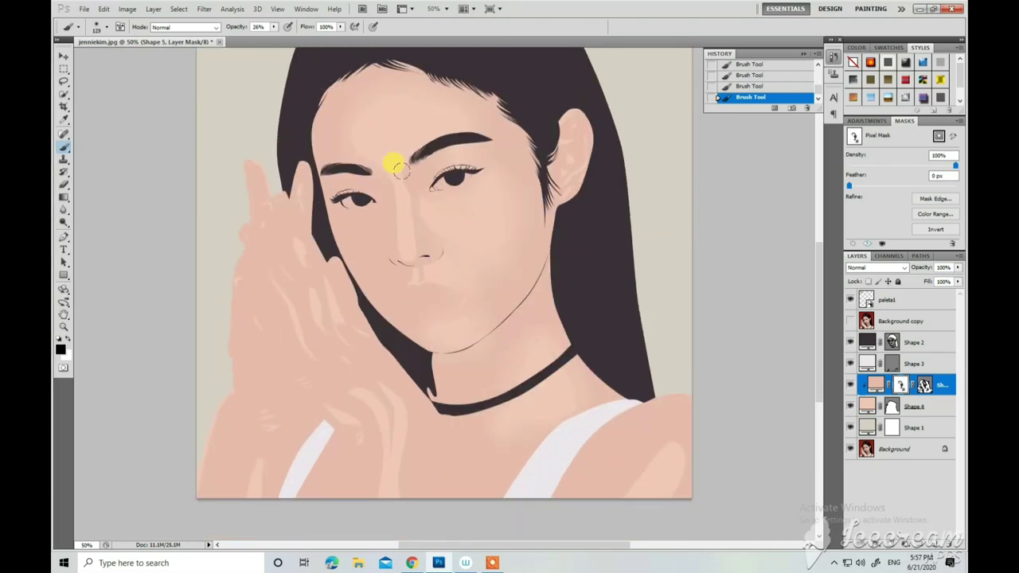
{"action": "scroll", "coordinate": [393, 151], "scroll_direction": "down", "scroll_amount": 4}
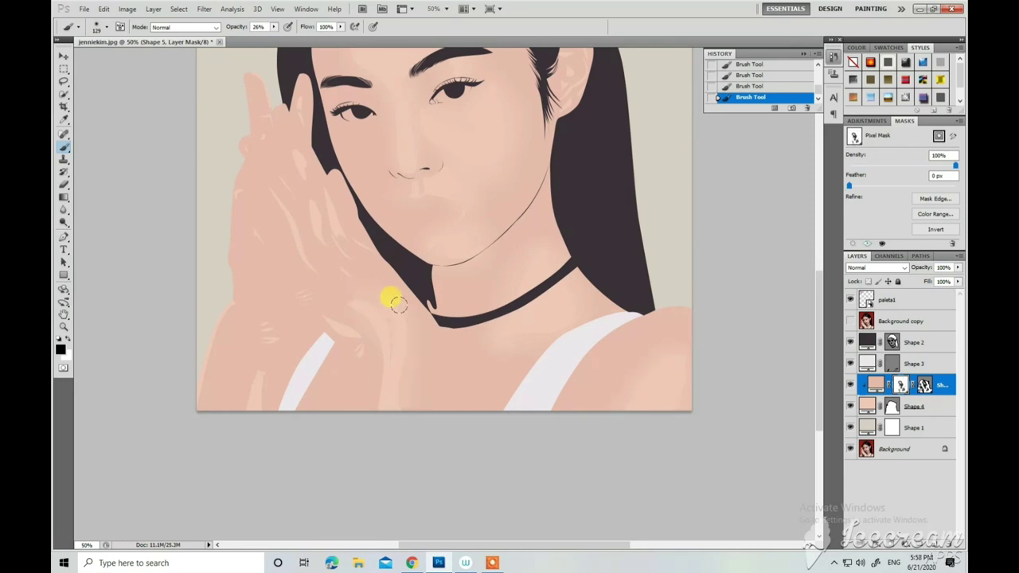
{"action": "scroll", "coordinate": [395, 302], "scroll_direction": "up", "scroll_amount": 4}
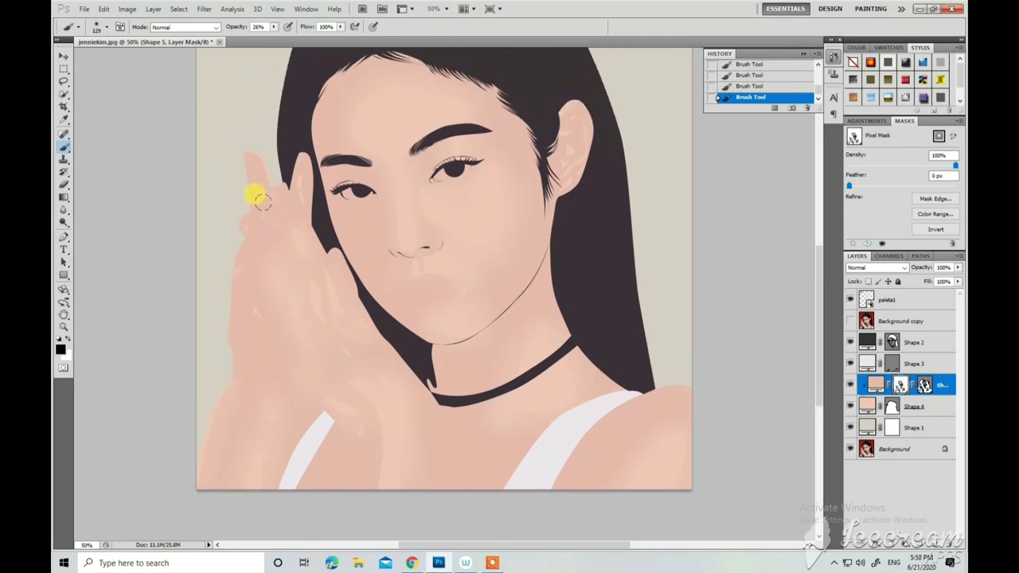
{"action": "scroll", "coordinate": [534, 414], "scroll_direction": "down", "scroll_amount": 4}
{"action": "scroll", "coordinate": [339, 133], "scroll_direction": "up", "scroll_amount": 5}
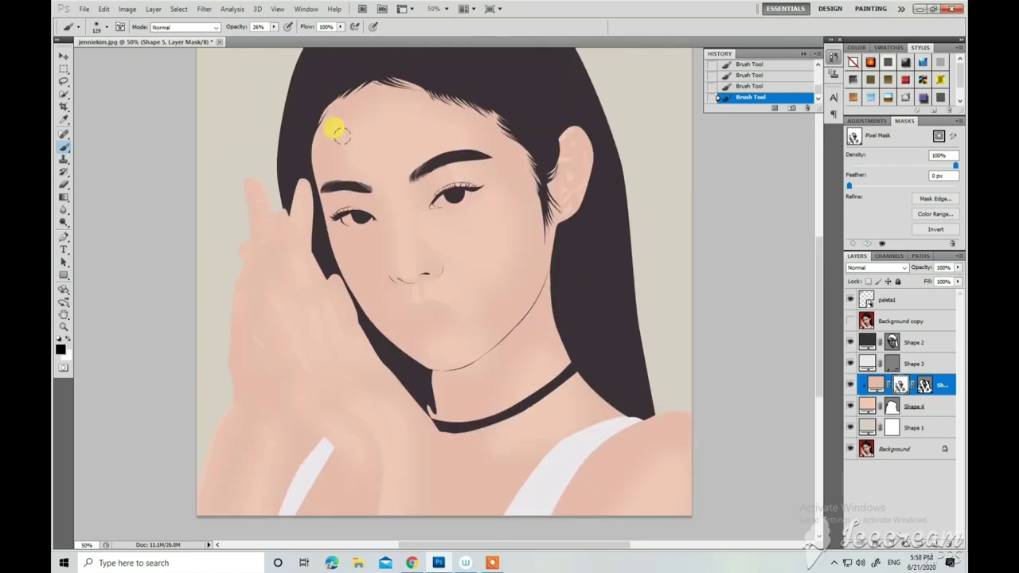
{"action": "right_click", "coordinate": [620, 150]}
{"action": "key", "text": "ctrl+minus"}
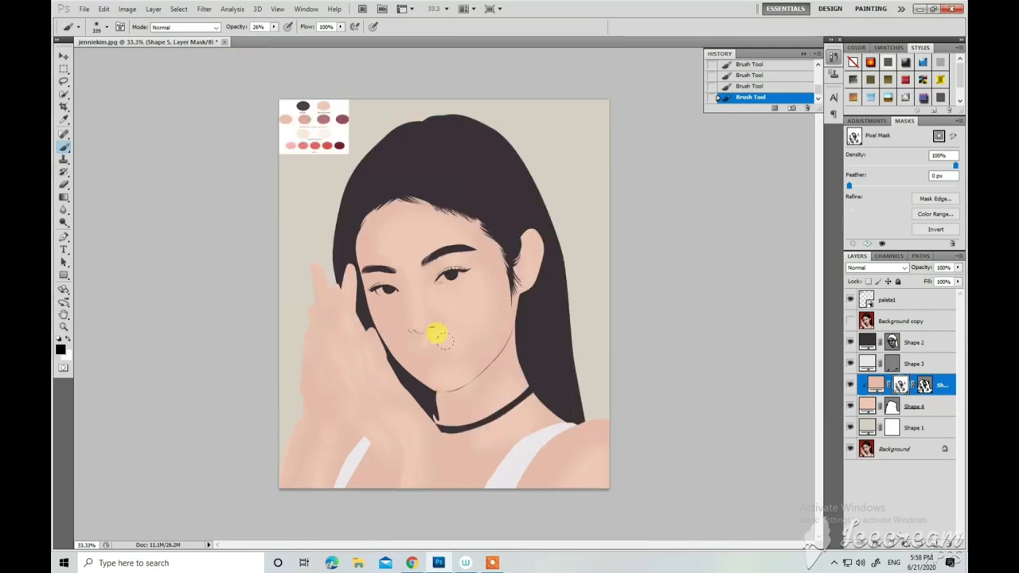
With the Pen tool, trace a darker-tone outline from the forehead and eyebrow down the nose.
{"action": "left_click", "coordinate": [64, 238]}
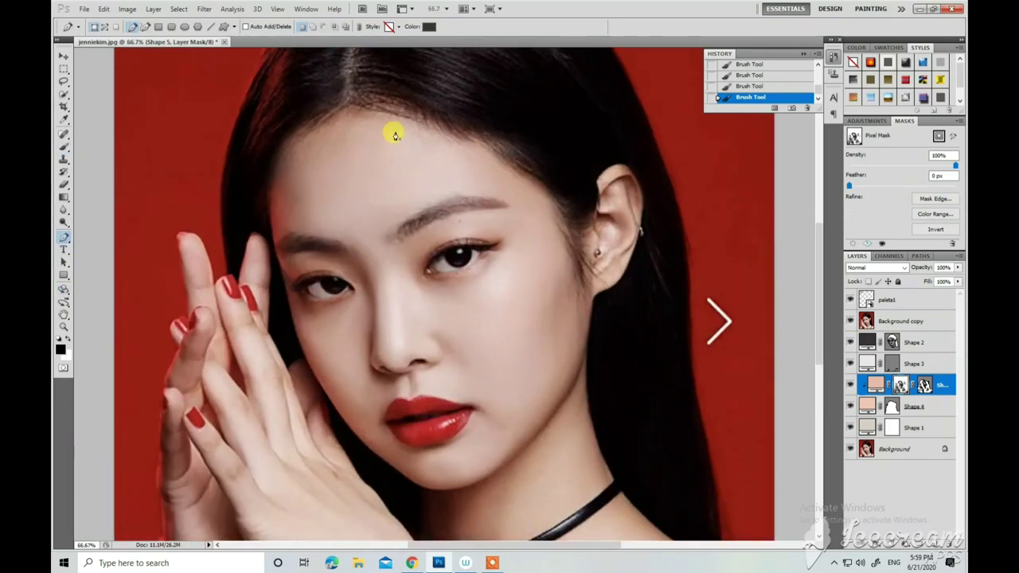
{"action": "left_click", "coordinate": [393, 133]}
{"action": "left_click_drag", "start_coordinate": [459, 153], "coordinate": [463, 164]}
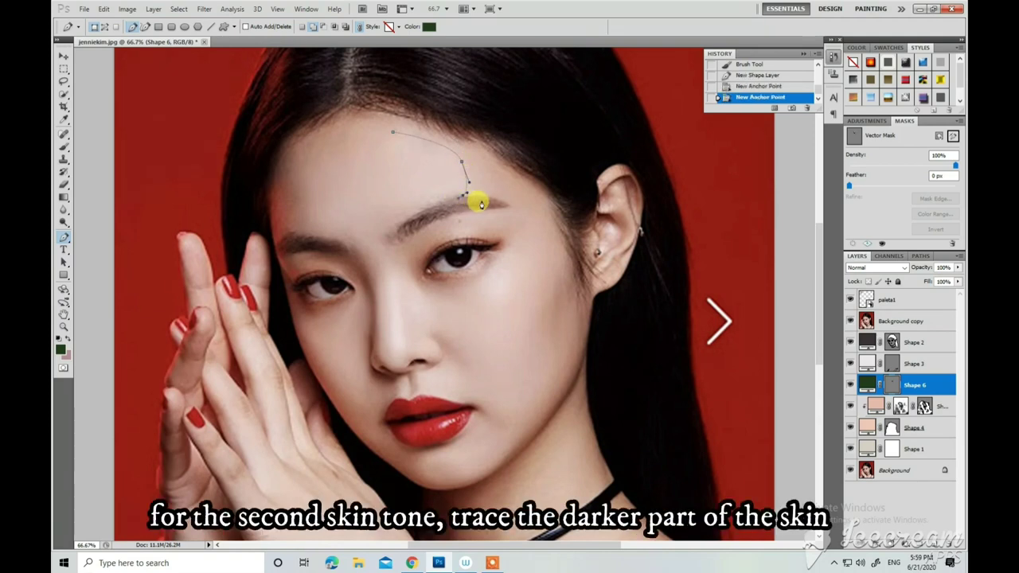
{"action": "left_click", "coordinate": [422, 208]}
{"action": "scroll", "coordinate": [398, 221], "scroll_direction": "down", "scroll_amount": 1}
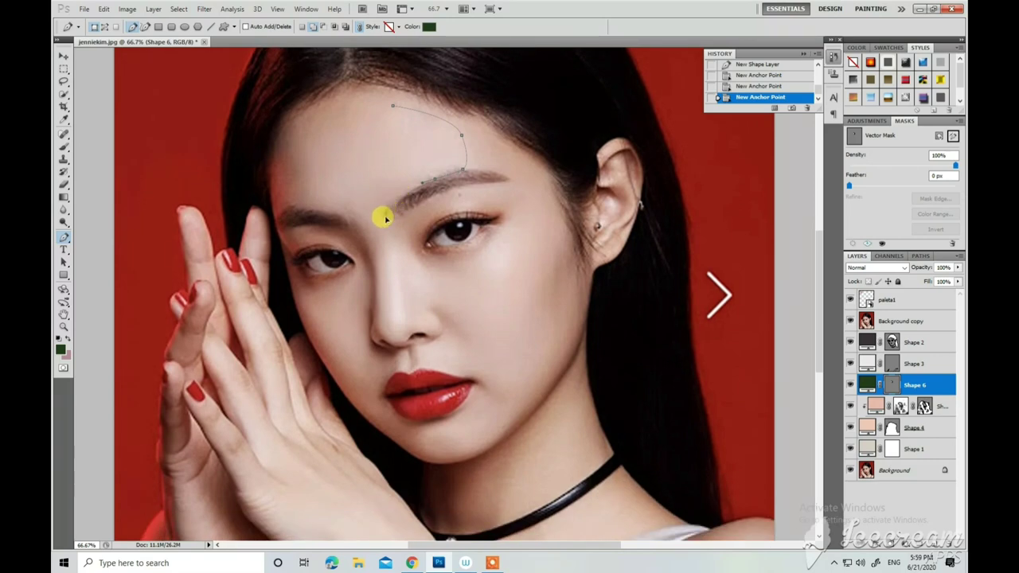
{"action": "scroll", "coordinate": [394, 254], "scroll_direction": "down", "scroll_amount": 1}
{"action": "left_click", "coordinate": [401, 277]}
{"action": "left_click", "coordinate": [403, 312]}
{"action": "left_click", "coordinate": [366, 198]}
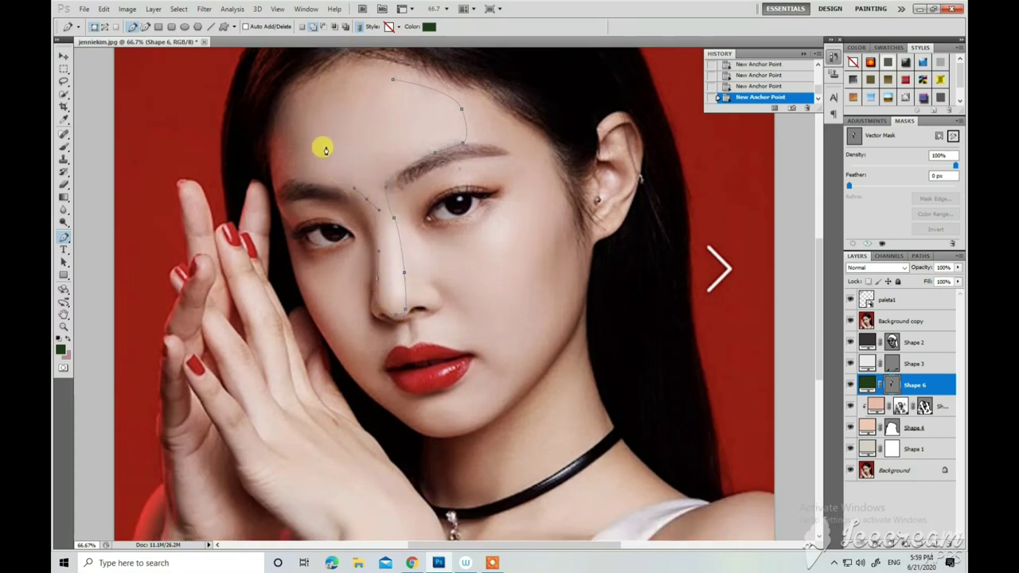
{"action": "left_click", "coordinate": [322, 144]}
{"action": "scroll", "coordinate": [219, 179], "scroll_direction": "down", "scroll_amount": 2}
{"action": "scroll", "coordinate": [218, 179], "scroll_direction": "down", "scroll_amount": 1}
Draw a small closed darker-tone shape over the right eyebrow.
{"action": "left_click", "coordinate": [766, 528]}
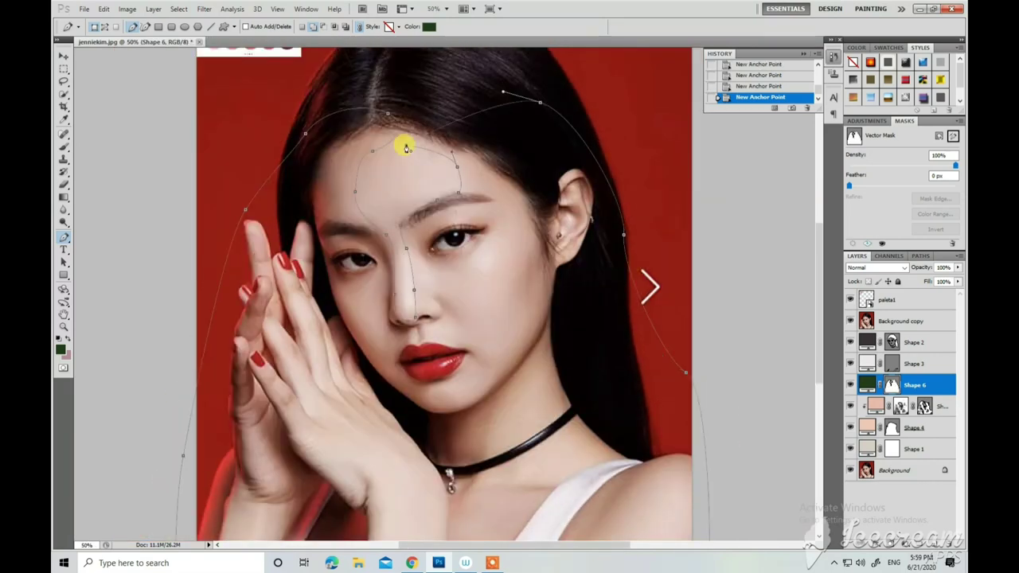
{"action": "left_click_drag", "start_coordinate": [420, 148], "coordinate": [447, 160]}
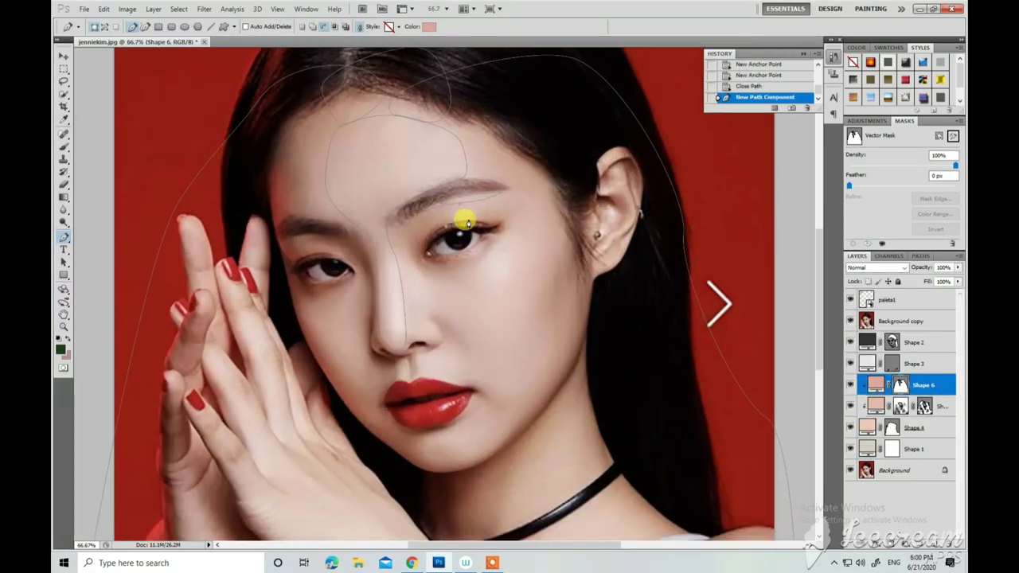
{"action": "left_click", "coordinate": [462, 213]}
{"action": "key", "text": "ctrl+plus"}
Trace closed highlight shapes along the lower cheek and beside the nostril.
{"action": "left_click", "coordinate": [546, 244]}
{"action": "left_click_drag", "start_coordinate": [540, 310], "coordinate": [522, 326]}
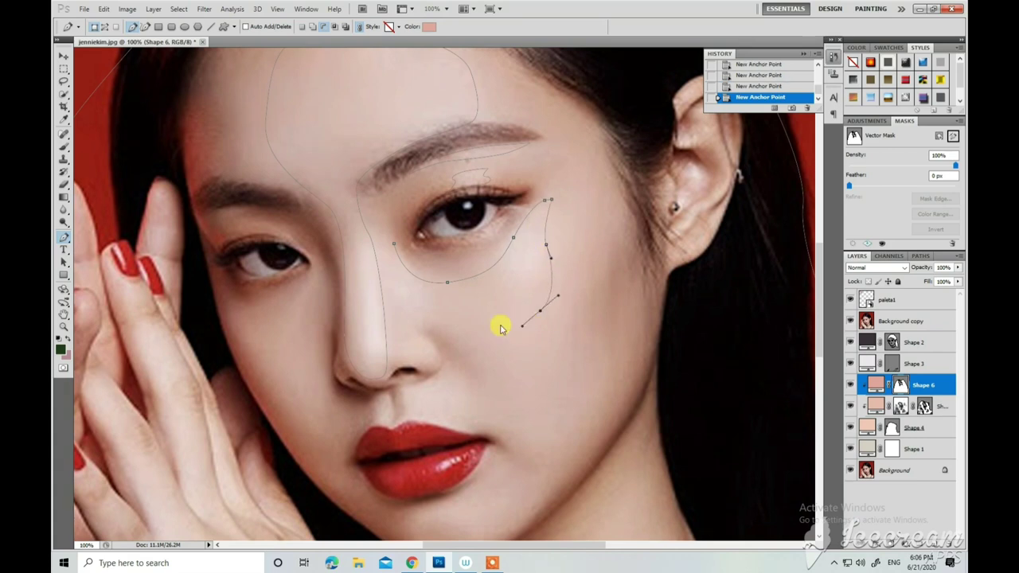
{"action": "left_click_drag", "start_coordinate": [450, 327], "coordinate": [425, 330]}
{"action": "left_click", "coordinate": [383, 241]}
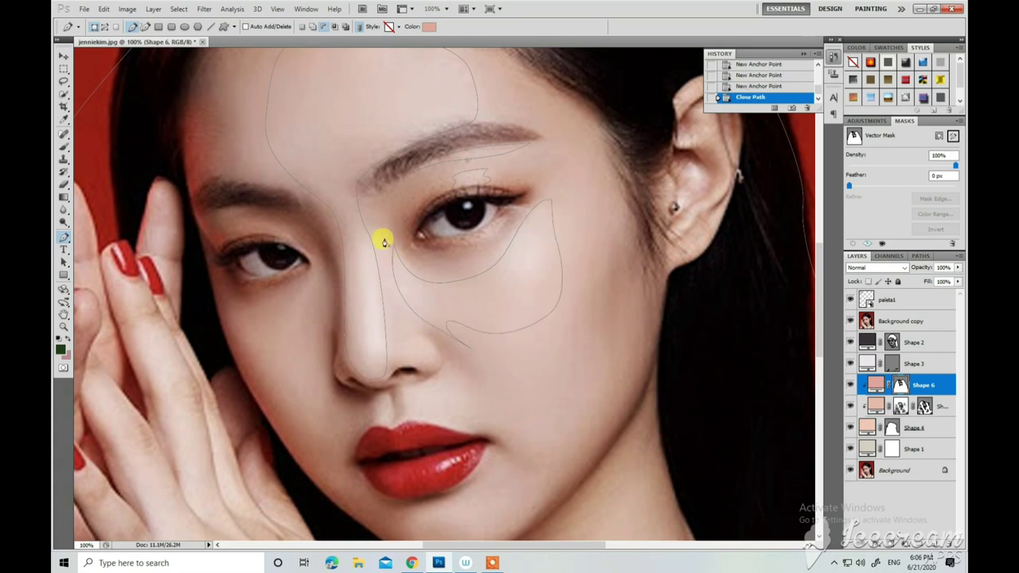
{"action": "left_click", "coordinate": [420, 335]}
{"action": "scroll", "coordinate": [345, 369], "scroll_direction": "down", "scroll_amount": 1}
Outline closed highlights on the left cheek and along the upper eyelid.
{"action": "left_click", "coordinate": [247, 298]}
{"action": "left_click", "coordinate": [283, 308]}
{"action": "left_click", "coordinate": [287, 360]}
{"action": "left_click", "coordinate": [329, 366]}
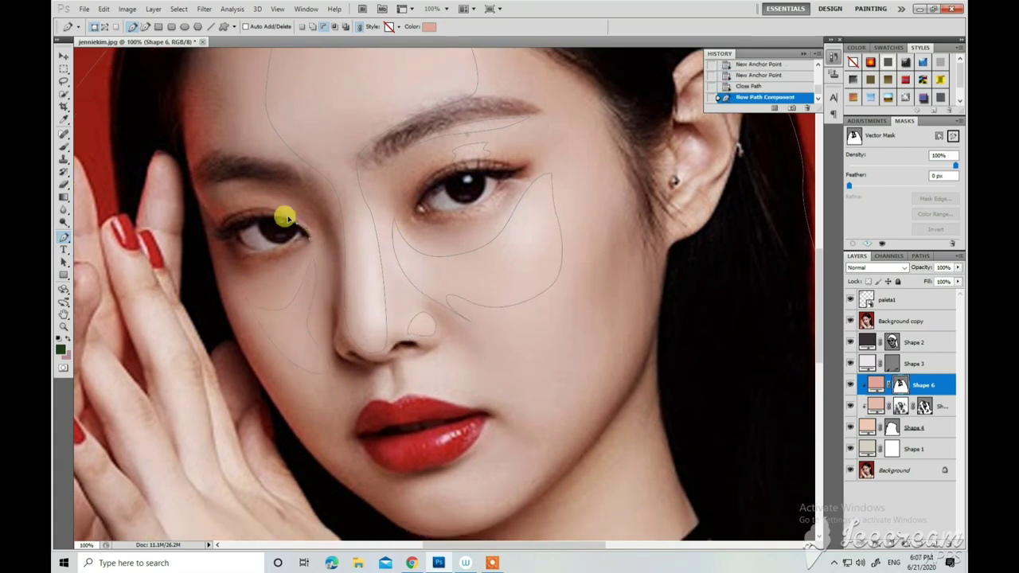
{"action": "left_click", "coordinate": [262, 211]}
{"action": "left_click", "coordinate": [228, 214]}
{"action": "left_click", "coordinate": [304, 250]}
{"action": "scroll", "coordinate": [407, 360], "scroll_direction": "down", "scroll_amount": 5}
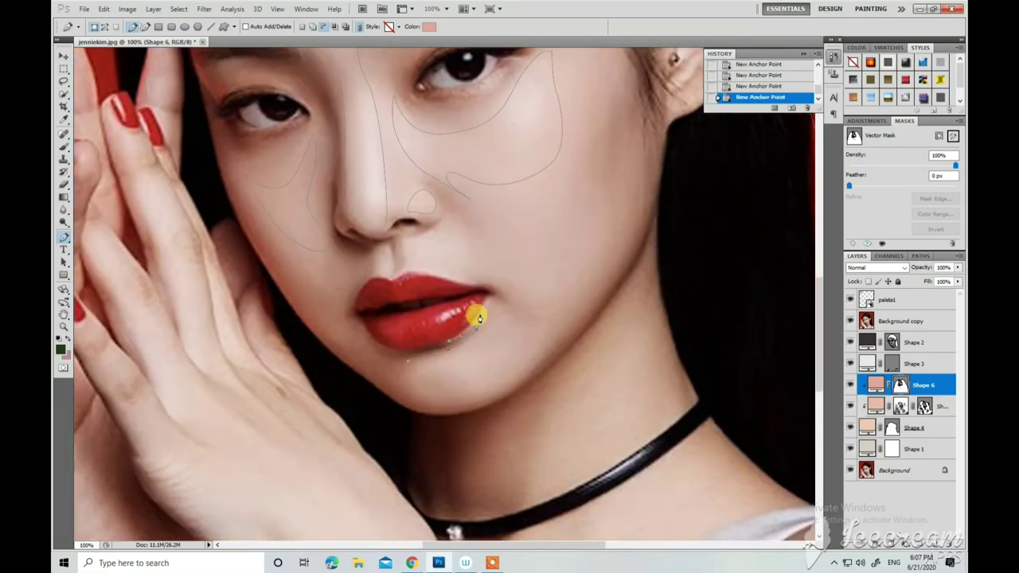
Add highlight outlines down the chin below the lips and above the upper lip.
{"action": "left_click", "coordinate": [523, 362]}
{"action": "left_click", "coordinate": [504, 375]}
{"action": "scroll", "coordinate": [422, 326], "scroll_direction": "up", "scroll_amount": 3}
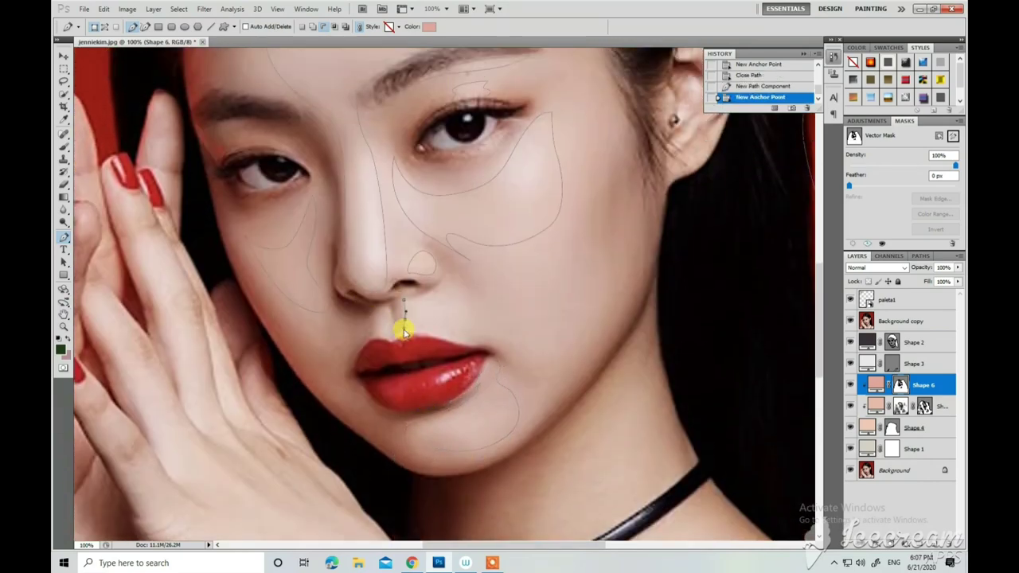
{"action": "left_click", "coordinate": [404, 328]}
{"action": "left_click", "coordinate": [386, 329]}
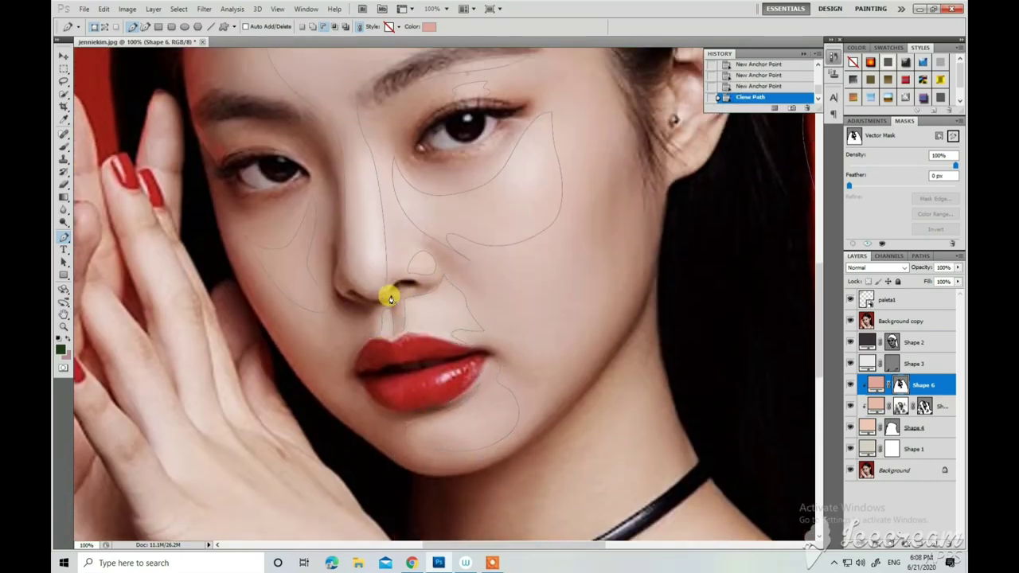
{"action": "key", "text": "ctrl+minus"}
Trace a new highlight outline on the cheek.
{"action": "left_click", "coordinate": [522, 229]}
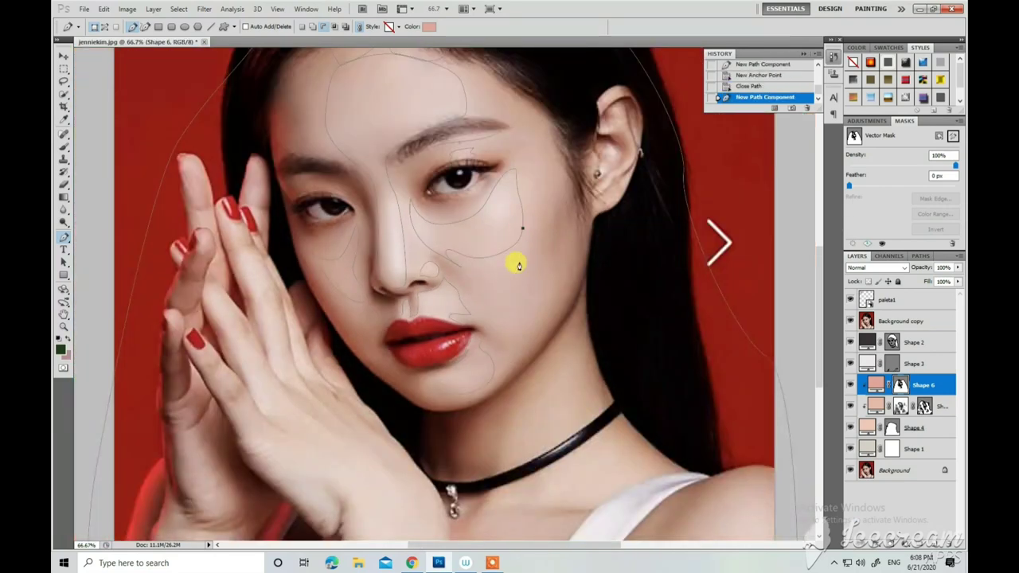
{"action": "left_click", "coordinate": [513, 282]}
{"action": "scroll", "coordinate": [446, 270], "scroll_direction": "down", "scroll_amount": 1}
{"action": "left_click", "coordinate": [499, 310]}
{"action": "left_click", "coordinate": [539, 290]}
Trace highlight outlines on the cheek and on the neck beside the choker toward the collarbone.
{"action": "left_click", "coordinate": [547, 265]}
{"action": "left_click_drag", "start_coordinate": [475, 240], "coordinate": [450, 237]}
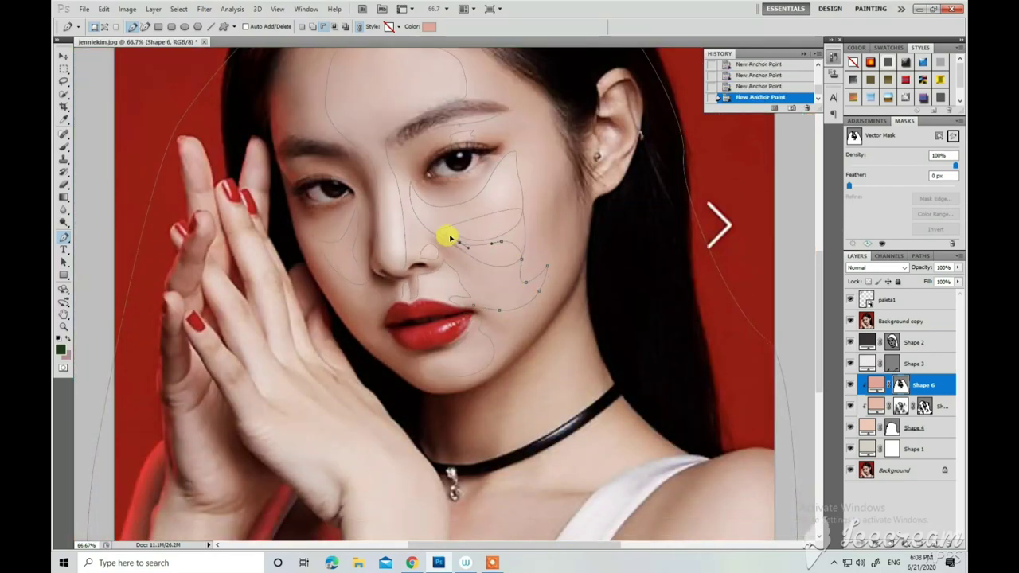
{"action": "scroll", "coordinate": [743, 403], "scroll_direction": "down", "scroll_amount": 4}
{"action": "scroll", "coordinate": [557, 382], "scroll_direction": "down", "scroll_amount": 2}
{"action": "left_click", "coordinate": [547, 271]}
{"action": "scroll", "coordinate": [517, 335], "scroll_direction": "down", "scroll_amount": 5}
{"action": "left_click", "coordinate": [609, 280]}
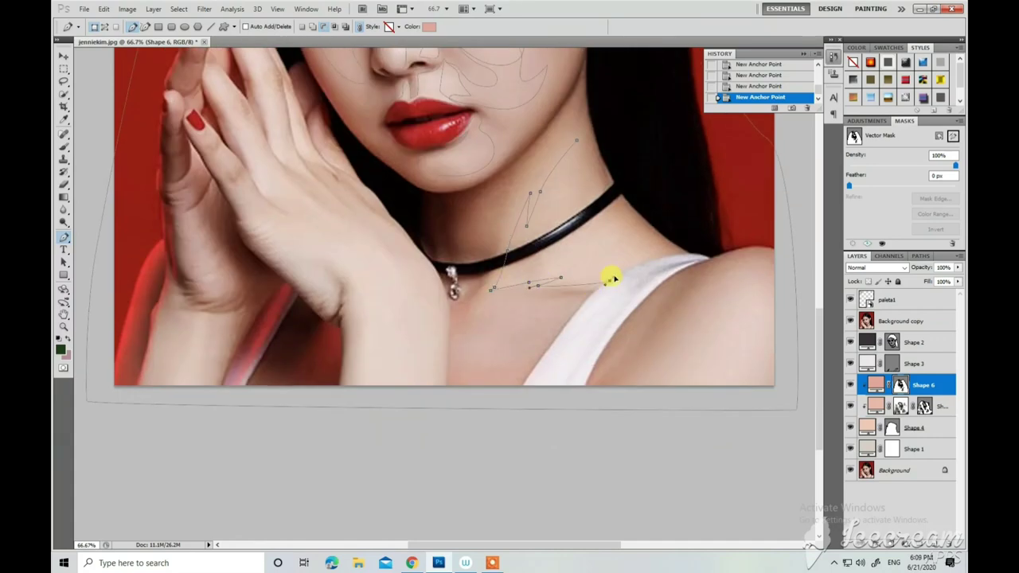
{"action": "left_click", "coordinate": [644, 259]}
{"action": "scroll", "coordinate": [580, 135], "scroll_direction": "down", "scroll_amount": 1}
Trace a closed highlight shape along the hand's edge.
{"action": "left_click", "coordinate": [360, 359]}
{"action": "left_click", "coordinate": [366, 297]}
{"action": "left_click", "coordinate": [346, 249]}
{"action": "left_click", "coordinate": [298, 213]}
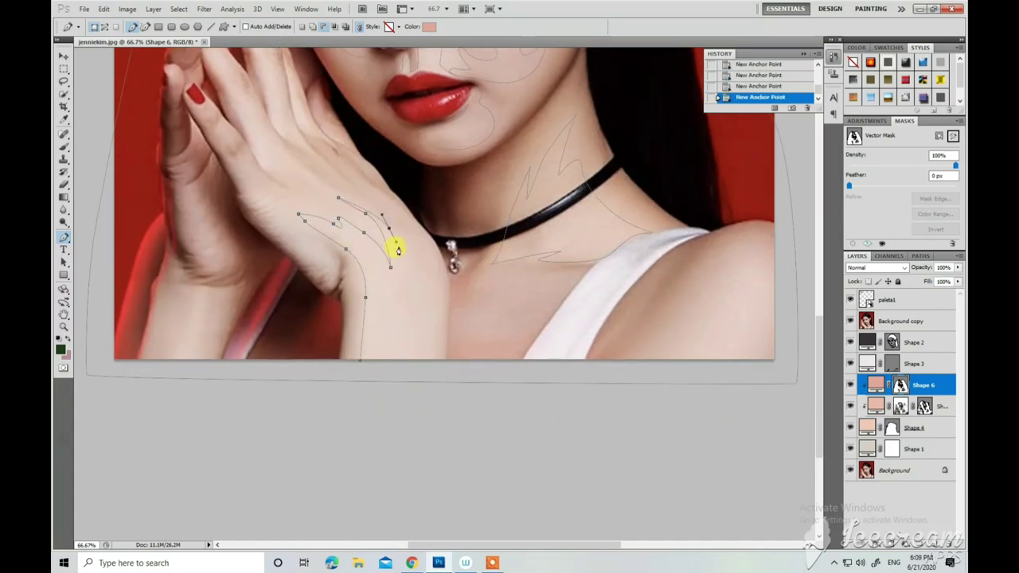
{"action": "left_click", "coordinate": [360, 359]}
{"action": "scroll", "coordinate": [398, 371], "scroll_direction": "up", "scroll_amount": 3}
{"action": "scroll", "coordinate": [398, 371], "scroll_direction": "down", "scroll_amount": 1}
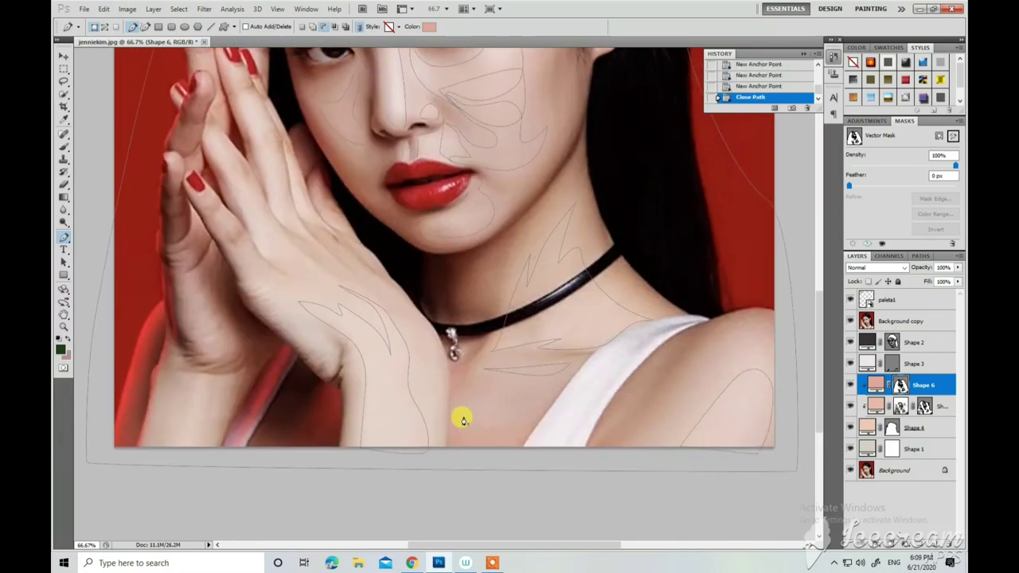
{"action": "scroll", "coordinate": [463, 420], "scroll_direction": "down", "scroll_amount": 2}
Add a small closed highlight on the back of the hand.
{"action": "left_click", "coordinate": [335, 275]}
{"action": "left_click", "coordinate": [326, 296]}
{"action": "left_click", "coordinate": [300, 271]}
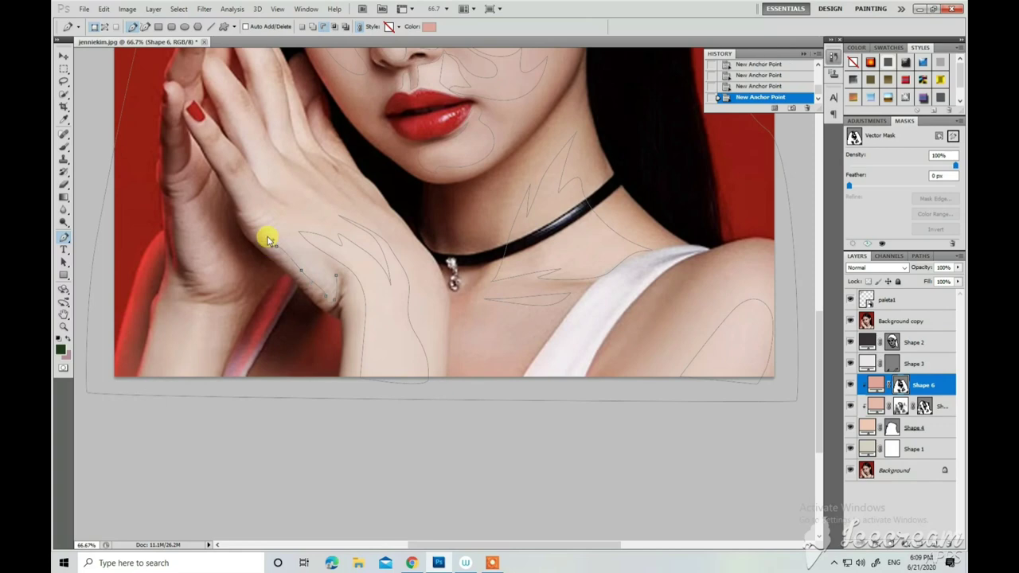
{"action": "left_click", "coordinate": [334, 278]}
{"action": "scroll", "coordinate": [351, 271], "scroll_direction": "up", "scroll_amount": 4}
{"action": "scroll", "coordinate": [375, 256], "scroll_direction": "left", "scroll_amount": 2}
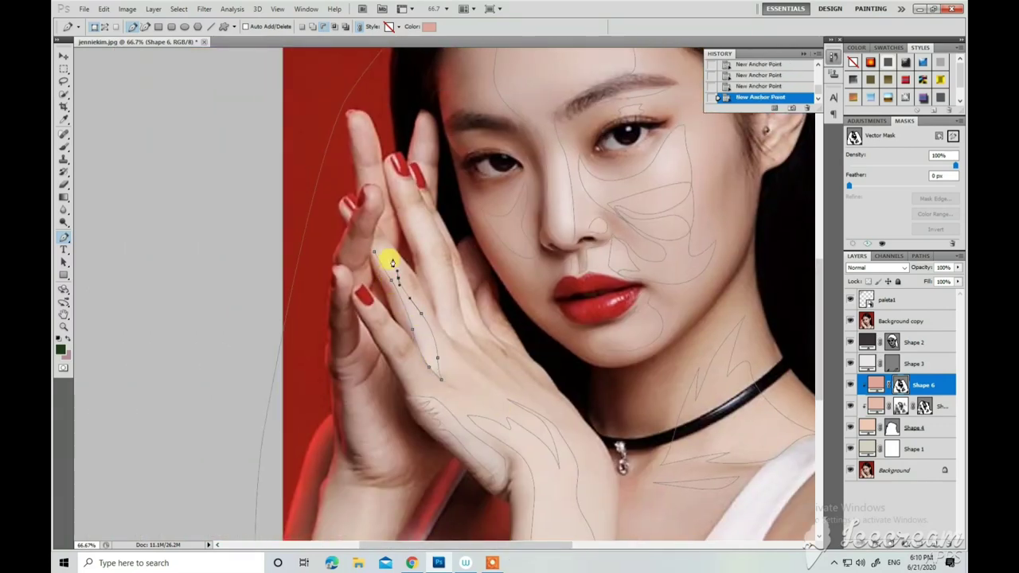
Trace another closed highlight outline along the hand.
{"action": "left_click", "coordinate": [503, 350]}
{"action": "left_click", "coordinate": [450, 256]}
{"action": "left_click", "coordinate": [445, 242]}
{"action": "left_click", "coordinate": [436, 220]}
{"action": "scroll", "coordinate": [393, 343], "scroll_direction": "down", "scroll_amount": 4}
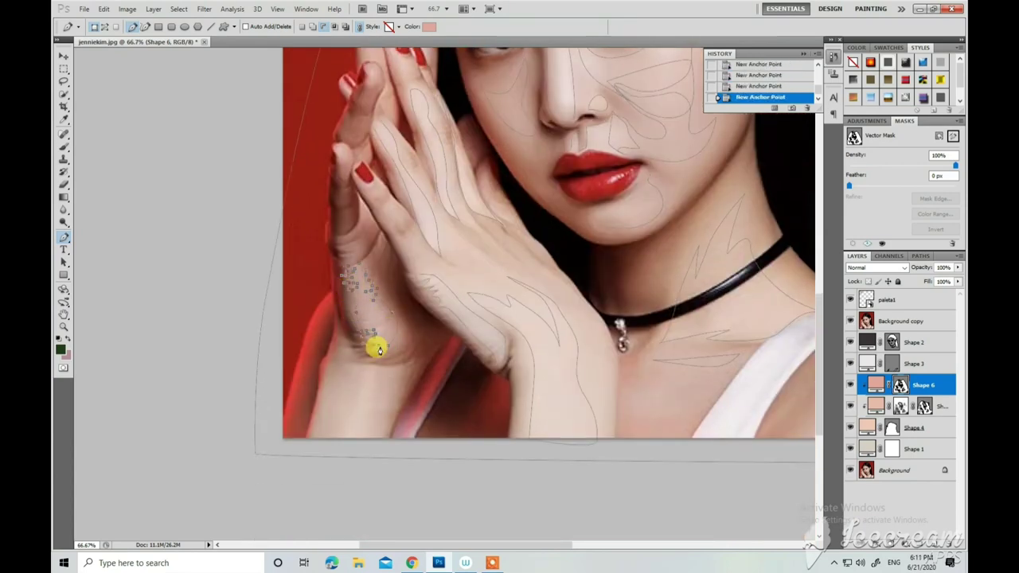
{"action": "scroll", "coordinate": [378, 349], "scroll_direction": "down", "scroll_amount": 1}
Add a wrist highlight and close the final hand highlight shape.
{"action": "left_click", "coordinate": [370, 356]}
{"action": "left_click", "coordinate": [336, 374]}
{"action": "scroll", "coordinate": [477, 382], "scroll_direction": "up", "scroll_amount": 3}
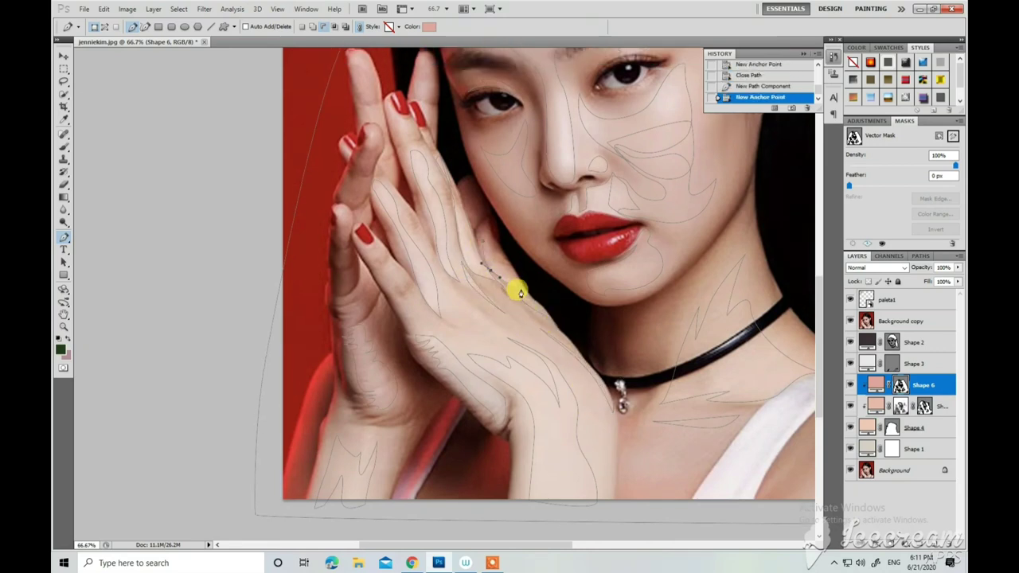
{"action": "left_click", "coordinate": [519, 293]}
{"action": "left_click", "coordinate": [481, 262]}
{"action": "scroll", "coordinate": [461, 304], "scroll_direction": "down", "scroll_amount": 1}
{"action": "scroll", "coordinate": [458, 273], "scroll_direction": "up", "scroll_amount": 2}
Trace closed highlights up the raised finger and along the lower finger.
{"action": "left_click", "coordinate": [374, 280]}
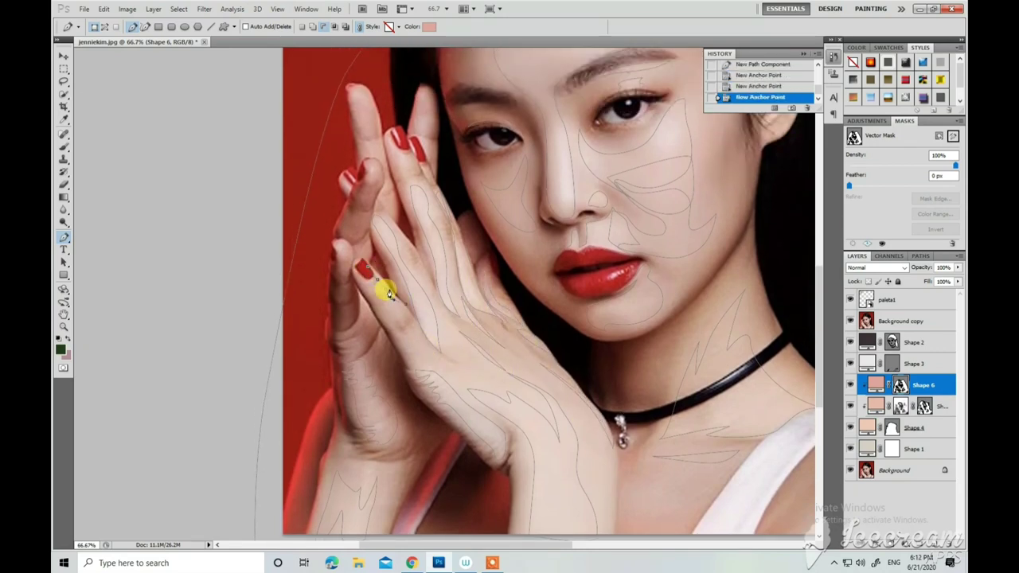
{"action": "left_click", "coordinate": [338, 252]}
{"action": "scroll", "coordinate": [342, 254], "scroll_direction": "up", "scroll_amount": 3}
{"action": "left_click", "coordinate": [369, 181]}
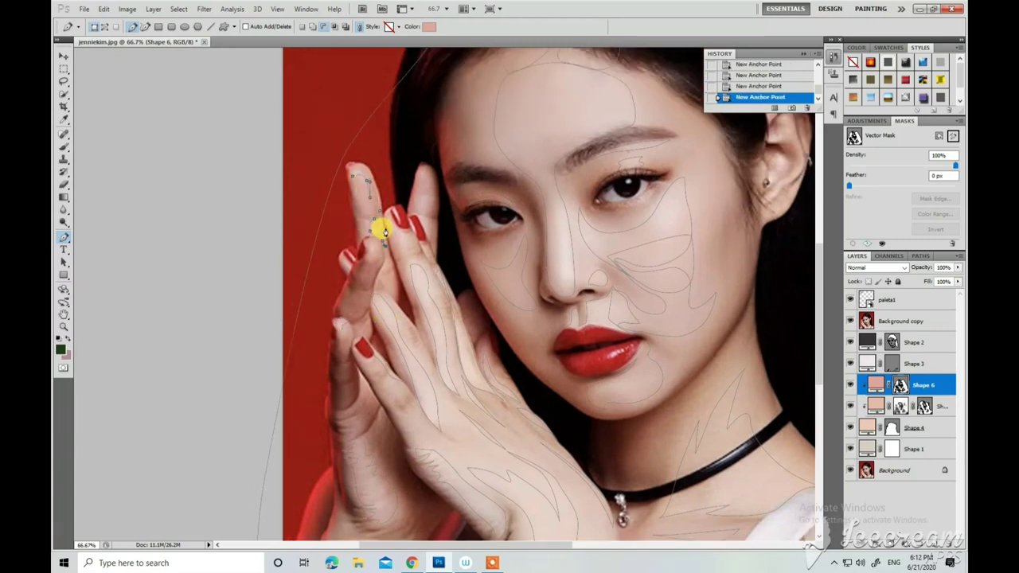
{"action": "left_click", "coordinate": [420, 197]}
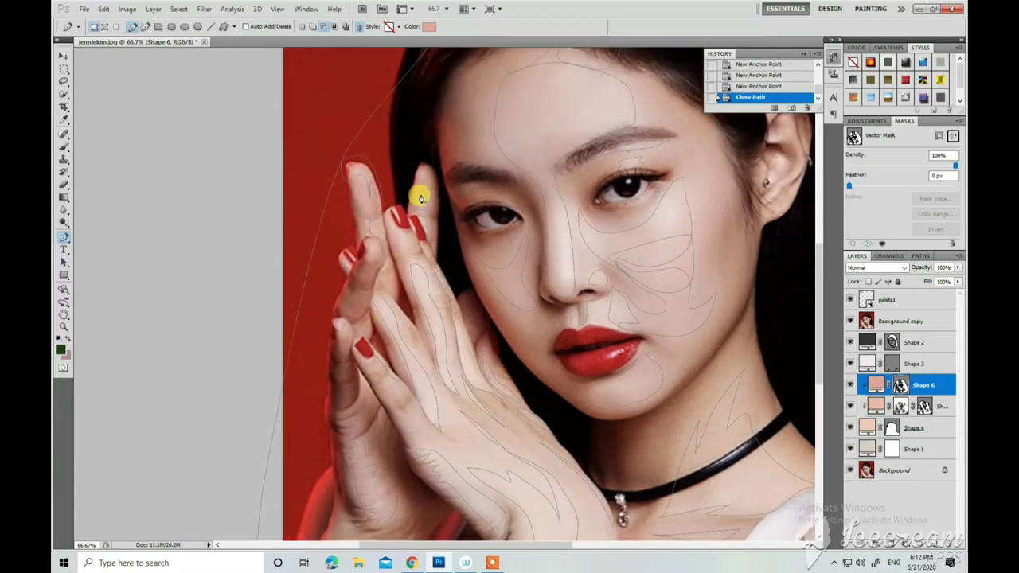
{"action": "scroll", "coordinate": [382, 207], "scroll_direction": "down", "scroll_amount": 3}
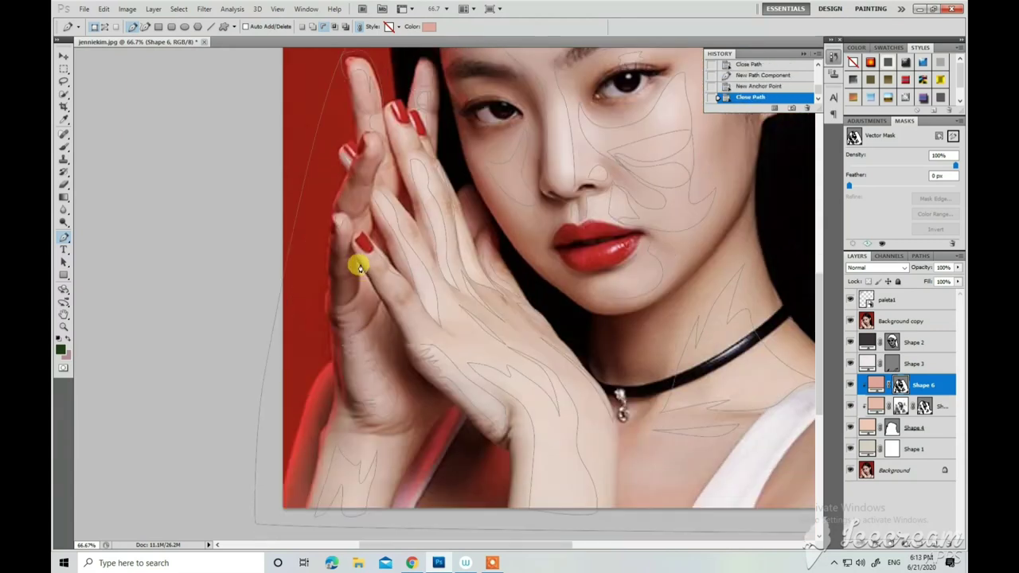
{"action": "left_click", "coordinate": [354, 282]}
{"action": "scroll", "coordinate": [675, 457], "scroll_direction": "down", "scroll_amount": 3}
{"action": "scroll", "coordinate": [636, 343], "scroll_direction": "up", "scroll_amount": 5}
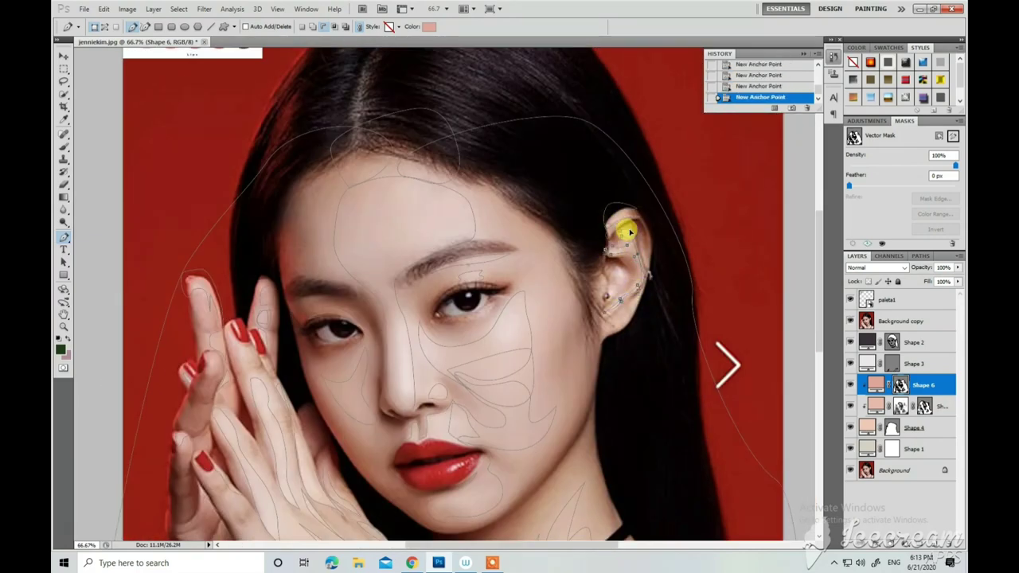
Trace a small closed highlight shape on the ear.
{"action": "left_click", "coordinate": [635, 304]}
{"action": "left_click", "coordinate": [613, 269]}
{"action": "left_click", "coordinate": [607, 291]}
{"action": "left_click", "coordinate": [636, 308]}
{"action": "scroll", "coordinate": [600, 342], "scroll_direction": "down", "scroll_amount": 2}
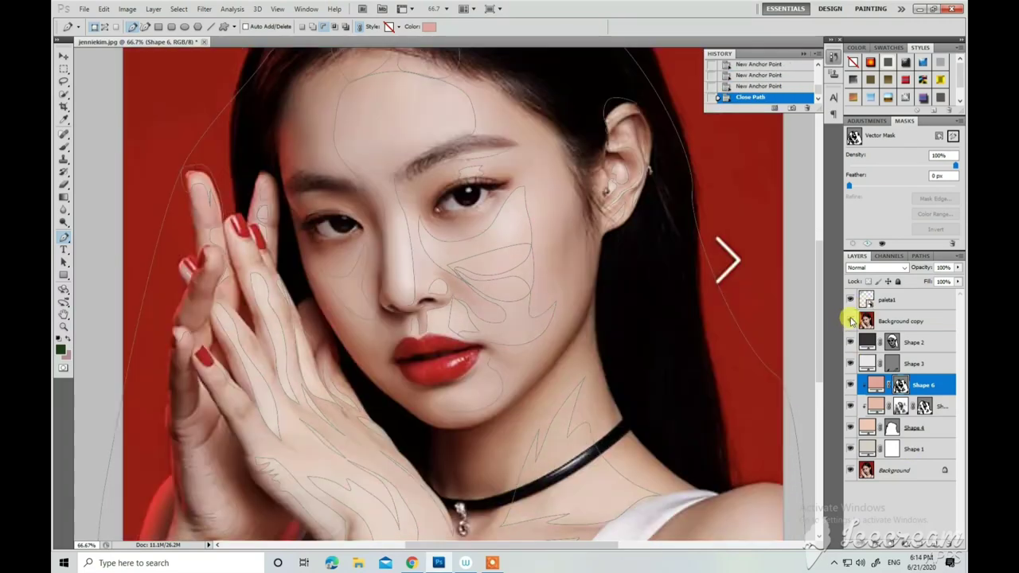
Compare with the reference photo, soften the forehead highlight edge, and set the brush to 80.
{"action": "left_click", "coordinate": [849, 321]}
{"action": "key", "text": "ctrl+minus"}
{"action": "left_click", "coordinate": [849, 321]}
{"action": "key", "text": "b"}
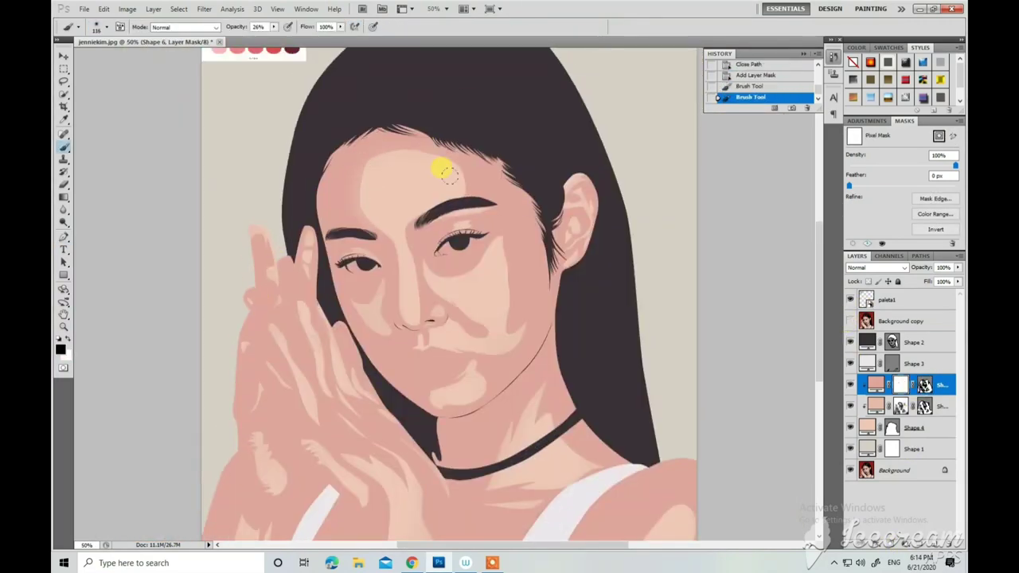
{"action": "left_click_drag", "start_coordinate": [439, 166], "coordinate": [350, 175]}
{"action": "right_click", "coordinate": [350, 176]}
{"action": "scroll", "coordinate": [366, 167], "scroll_direction": "down", "scroll_amount": 1}
{"action": "right_click", "coordinate": [405, 164]}
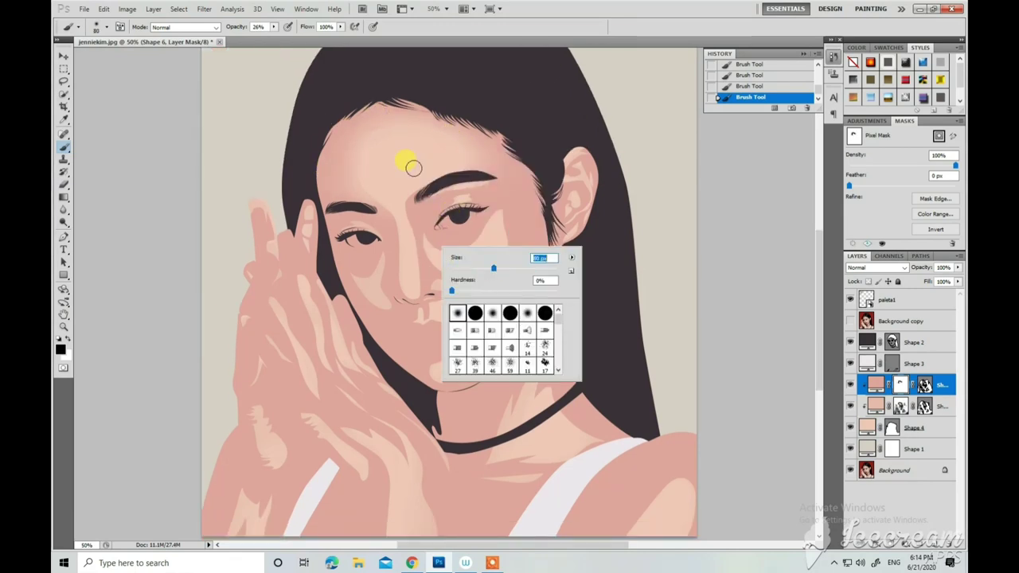
Blend the cheek highlight under the eye and reduce the brush size to 77.
{"action": "left_click_drag", "start_coordinate": [516, 306], "coordinate": [448, 243]}
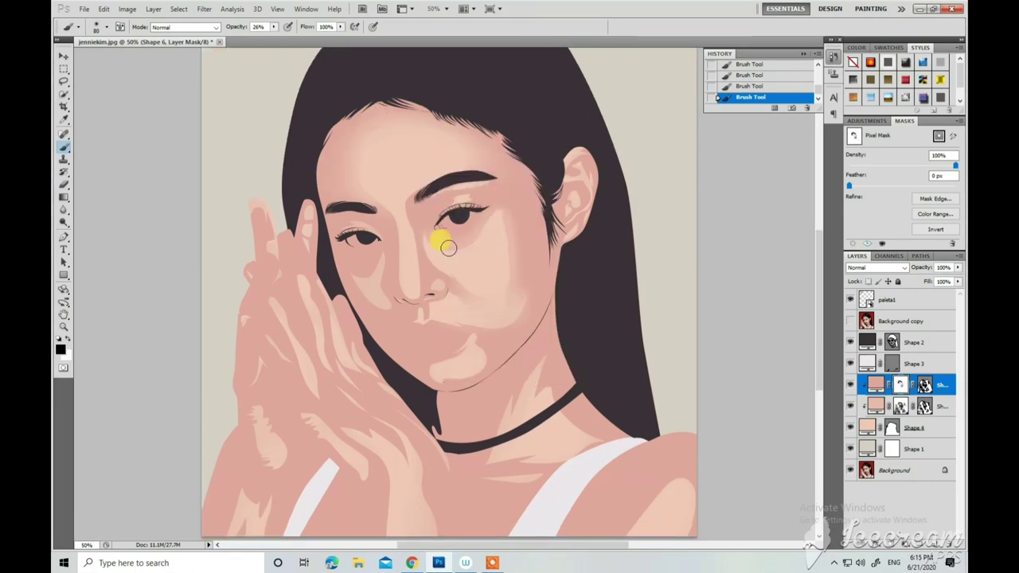
{"action": "right_click", "coordinate": [492, 265]}
{"action": "left_click", "coordinate": [495, 200]}
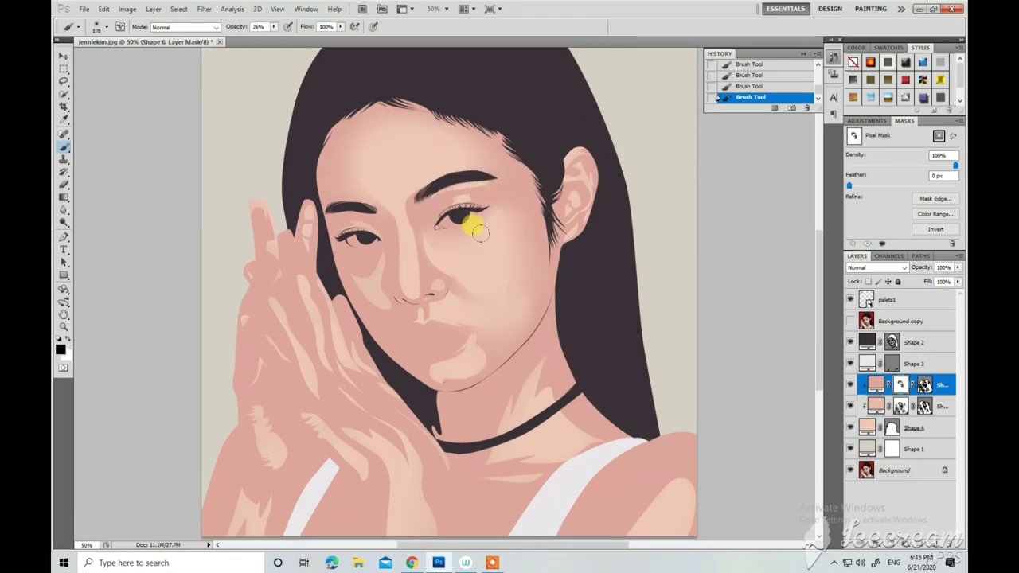
{"action": "right_click", "coordinate": [468, 248]}
{"action": "left_click", "coordinate": [432, 279]}
{"action": "right_click", "coordinate": [464, 191]}
{"action": "left_click", "coordinate": [514, 215]}
{"action": "left_click", "coordinate": [432, 200]}
{"action": "scroll", "coordinate": [450, 238], "scroll_direction": "down", "scroll_amount": 1}
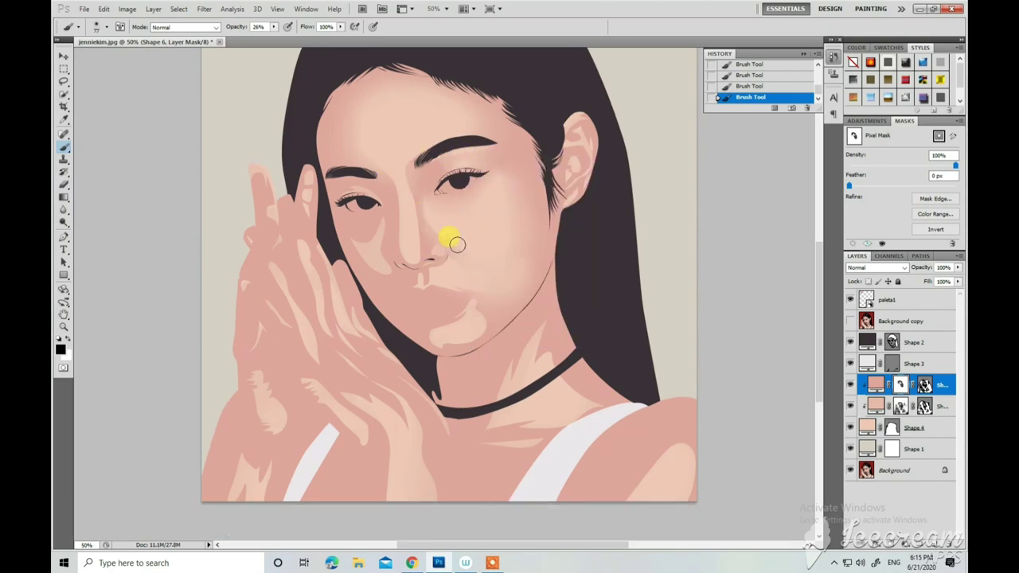
{"action": "left_click", "coordinate": [851, 321]}
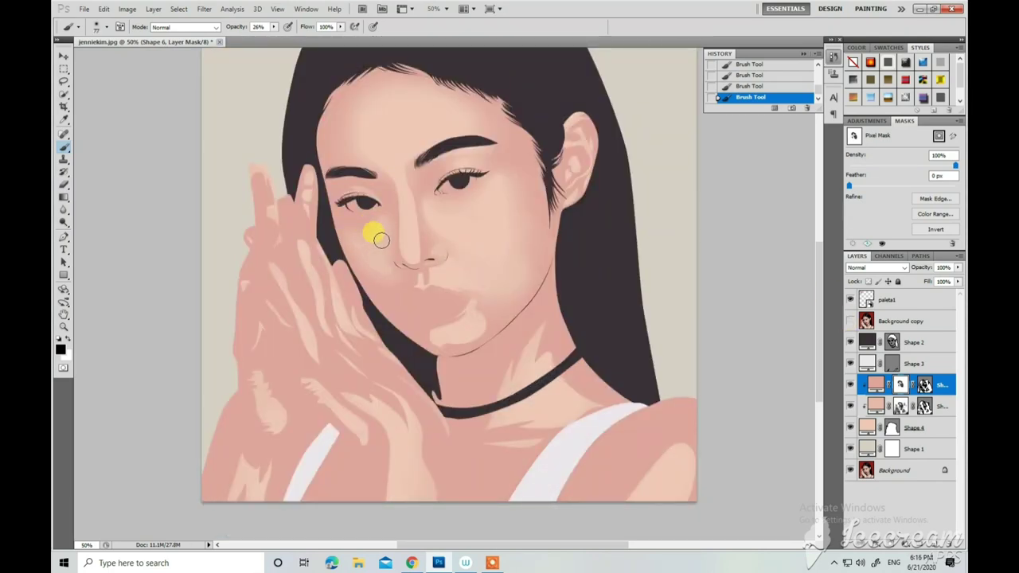
Zoom to 66.7% on the face and shrink the brush to 61 for the eye area.
{"action": "right_click", "coordinate": [487, 254]}
{"action": "key", "text": "ctrl+plus"}
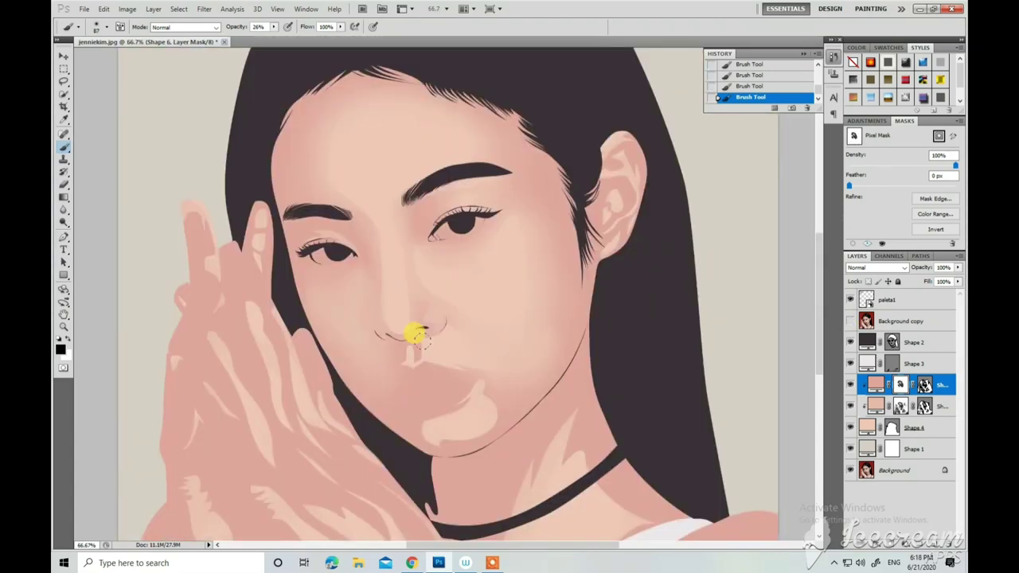
{"action": "scroll", "coordinate": [415, 338], "scroll_direction": "down", "scroll_amount": 2}
{"action": "scroll", "coordinate": [489, 340], "scroll_direction": "up", "scroll_amount": 2}
{"action": "right_click", "coordinate": [329, 257]}
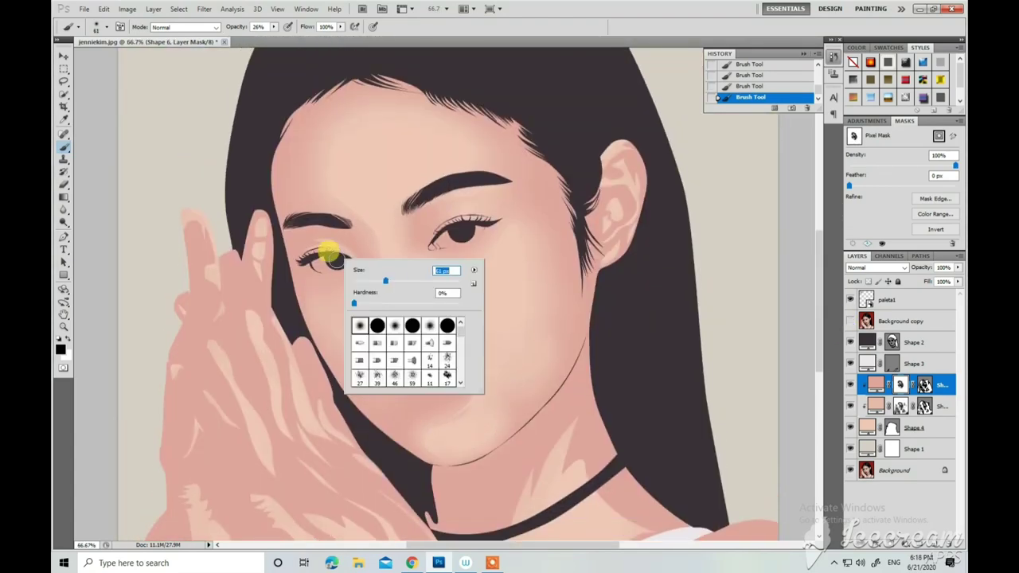
{"action": "key", "text": "Return"}
{"action": "scroll", "coordinate": [429, 319], "scroll_direction": "down", "scroll_amount": 5}
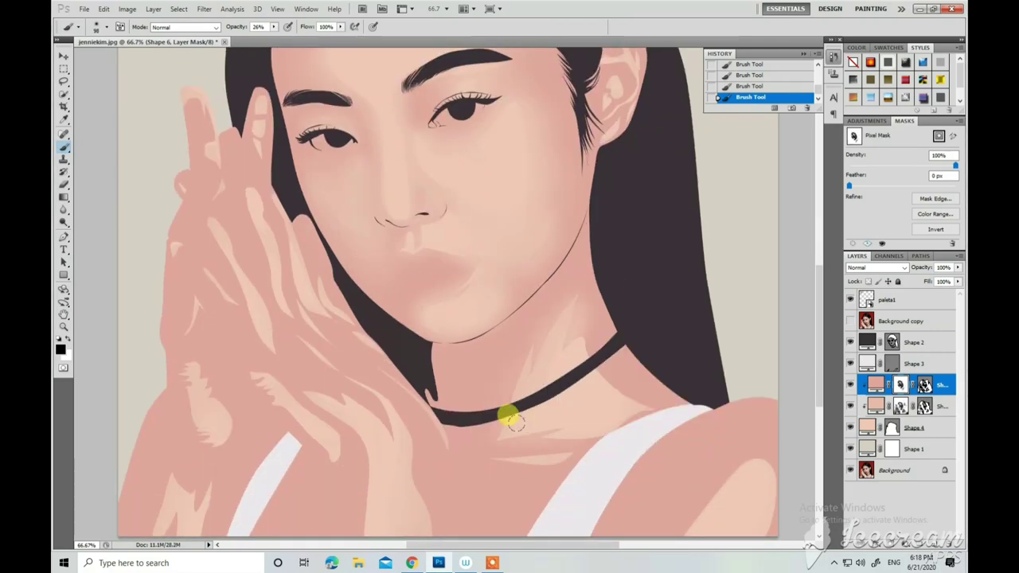
{"action": "scroll", "coordinate": [576, 329], "scroll_direction": "down", "scroll_amount": 2}
{"action": "scroll", "coordinate": [620, 319], "scroll_direction": "down", "scroll_amount": 3}
{"action": "right_click", "coordinate": [718, 387]}
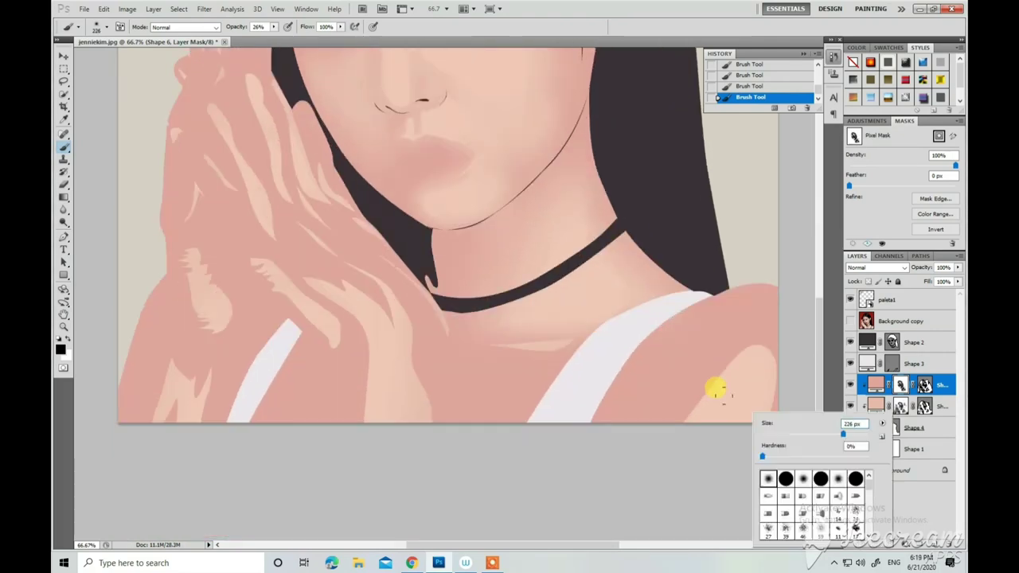
{"action": "key", "text": "Return"}
Re-zoom on the face, adjust brush size, and hide the reference photo.
{"action": "key", "text": "ctrl+minus"}
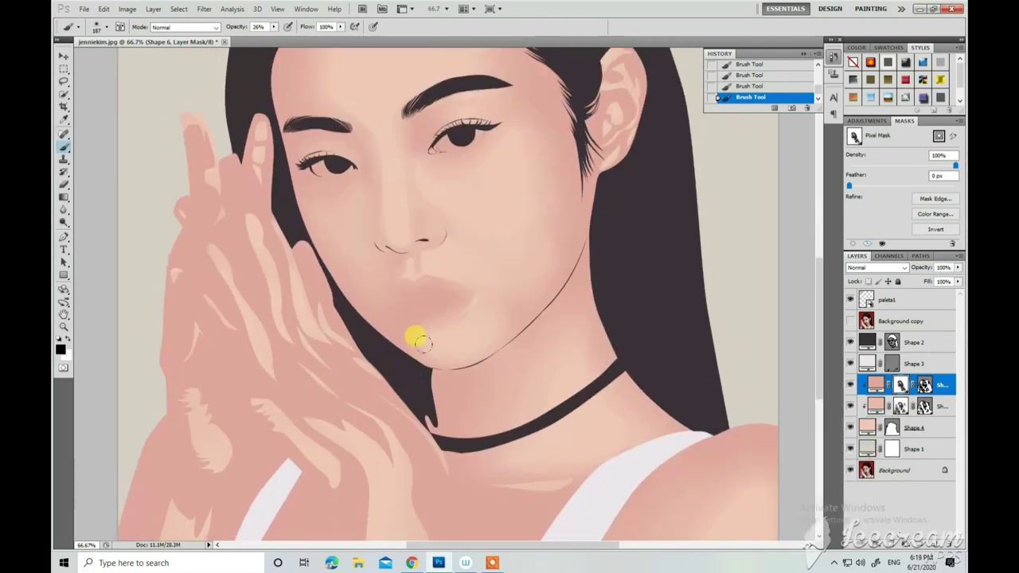
{"action": "scroll", "coordinate": [429, 239], "scroll_direction": "up", "scroll_amount": 3}
{"action": "key", "text": "ctrl+minus"}
{"action": "key", "text": "ctrl+plus"}
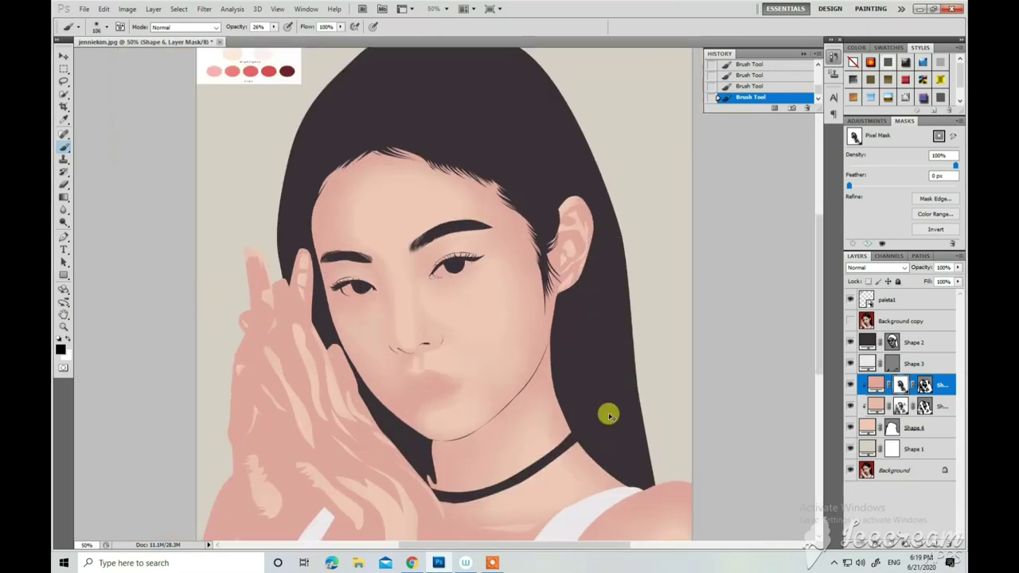
{"action": "key", "text": "ctrl+plus"}
{"action": "right_click", "coordinate": [619, 191]}
{"action": "key", "text": "Return"}
{"action": "left_click", "coordinate": [849, 321]}
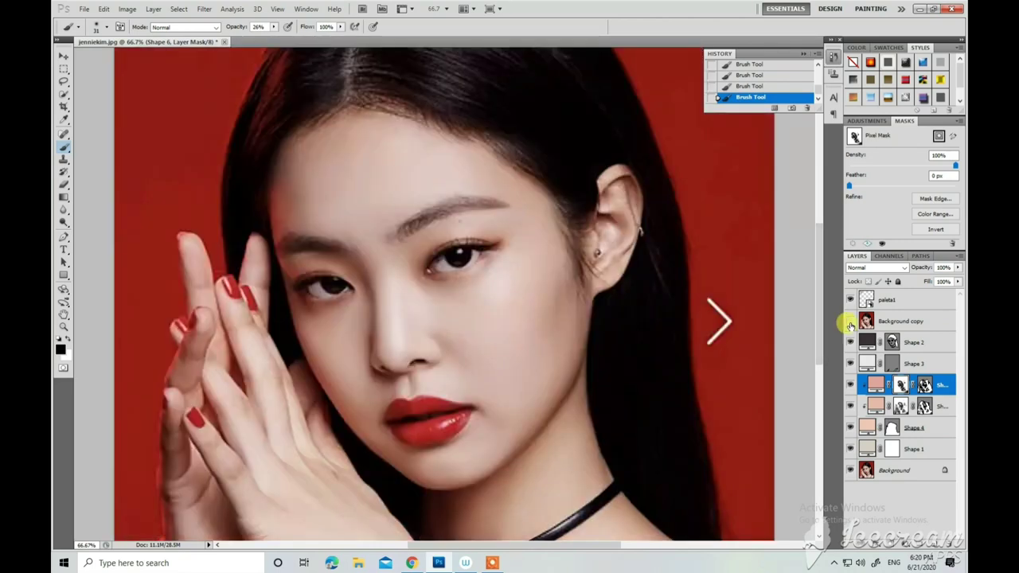
Soften the skin-tone edge on the ear and shrink the brush for finer blending.
{"action": "left_click_drag", "start_coordinate": [611, 266], "coordinate": [609, 190]}
{"action": "scroll", "coordinate": [477, 279], "scroll_direction": "down", "scroll_amount": 5}
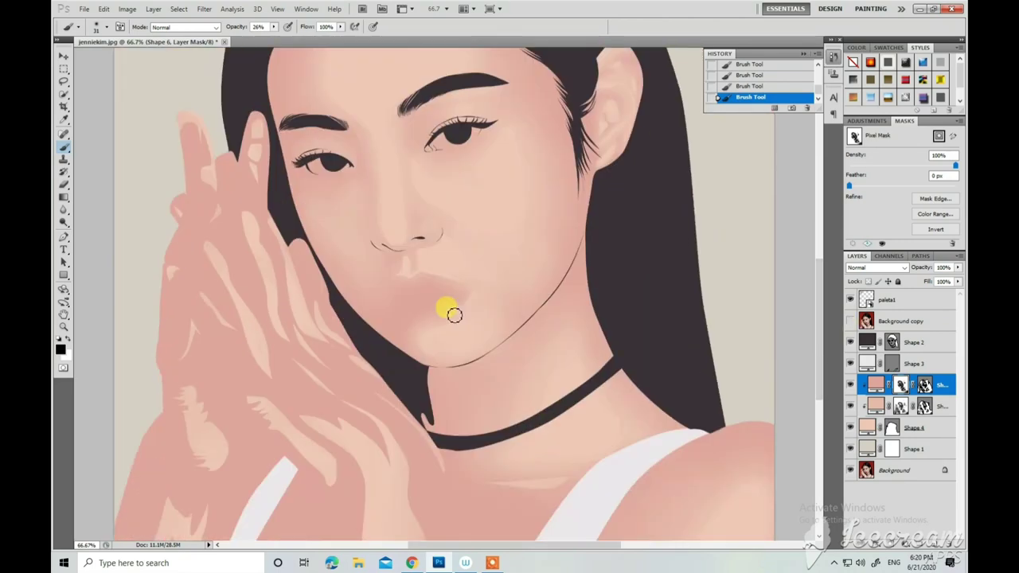
{"action": "scroll", "coordinate": [525, 322], "scroll_direction": "down", "scroll_amount": 5}
{"action": "key", "text": "bracketleft"}
{"action": "key", "text": "bracketleft"}
{"action": "key", "text": "bracketleft"}
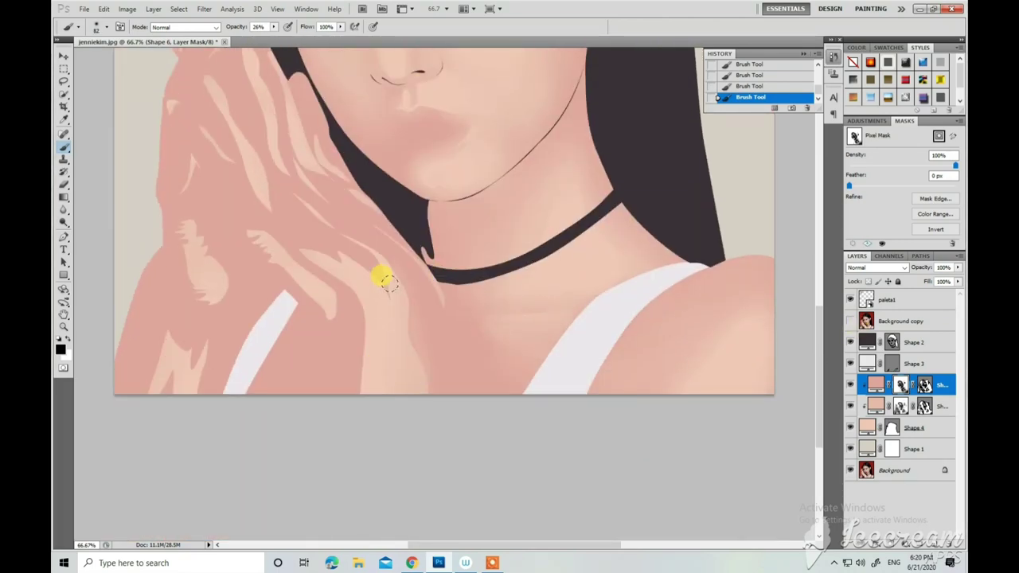
{"action": "scroll", "coordinate": [406, 351], "scroll_direction": "up", "scroll_amount": 2}
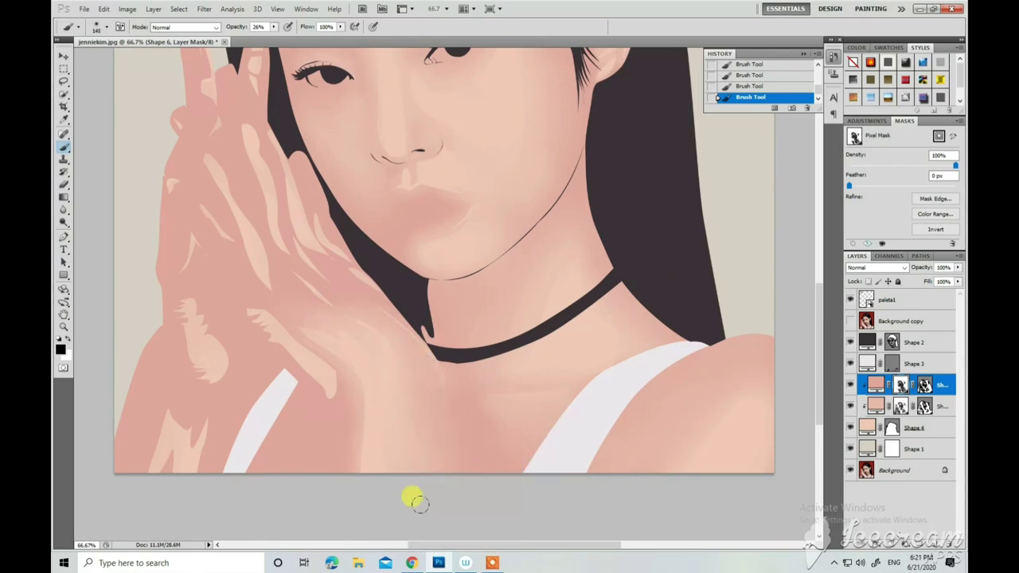
{"action": "right_click", "coordinate": [229, 446]}
{"action": "key", "text": "Return"}
{"action": "scroll", "coordinate": [228, 417], "scroll_direction": "up", "scroll_amount": 2}
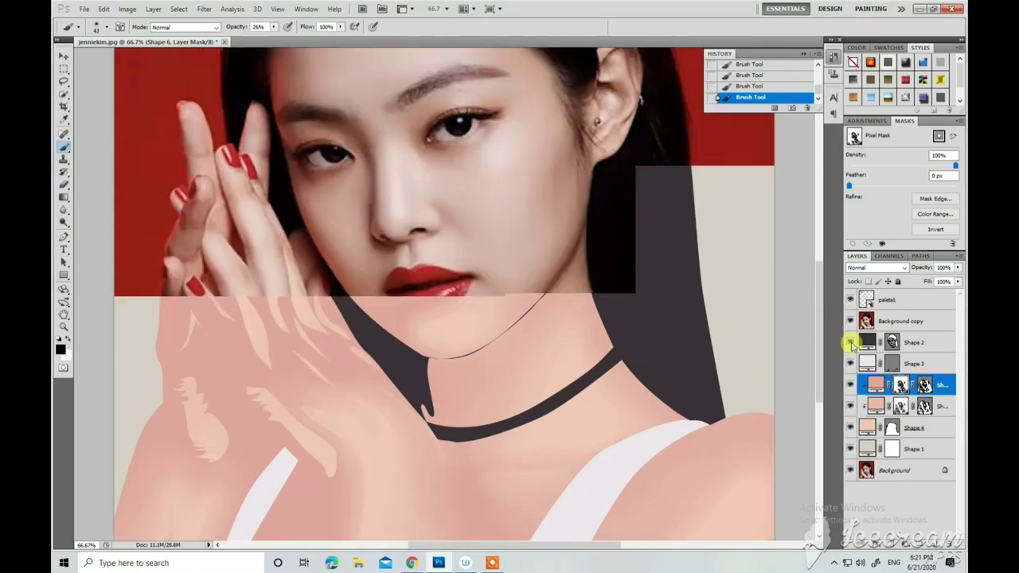
Softly blend the skin tone across the hand and compare with the reference photo.
{"action": "left_click_drag", "start_coordinate": [342, 342], "coordinate": [265, 332]}
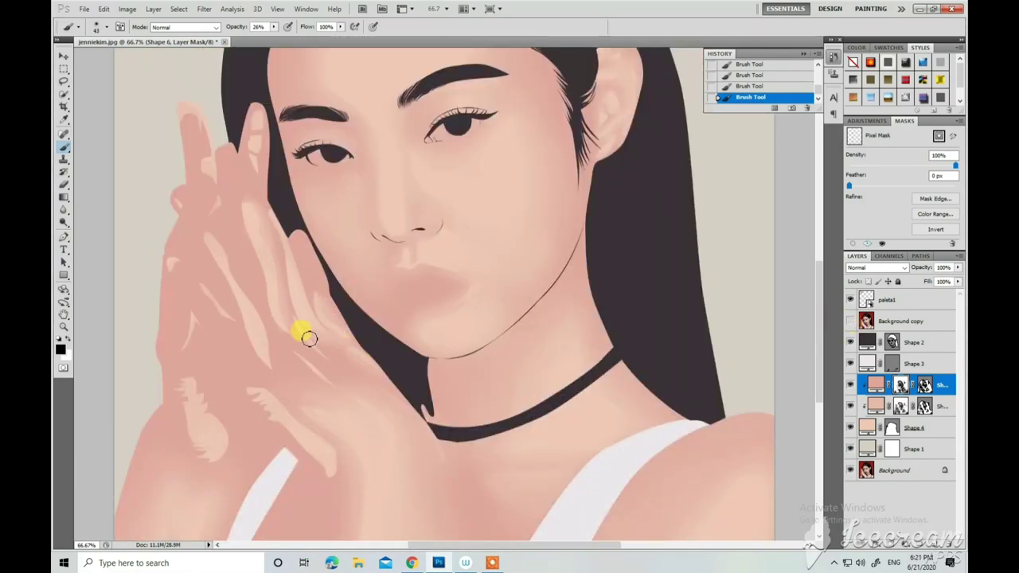
{"action": "scroll", "coordinate": [255, 330], "scroll_direction": "up", "scroll_amount": 1}
{"action": "right_click", "coordinate": [255, 171]}
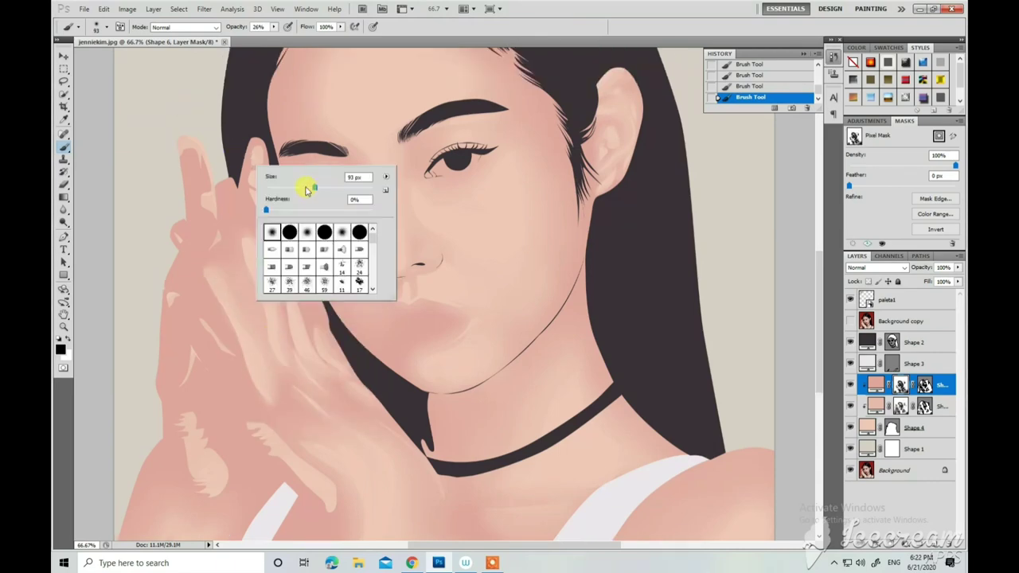
{"action": "key", "text": "Return"}
{"action": "scroll", "coordinate": [253, 187], "scroll_direction": "down", "scroll_amount": 1}
{"action": "left_click", "coordinate": [850, 321]}
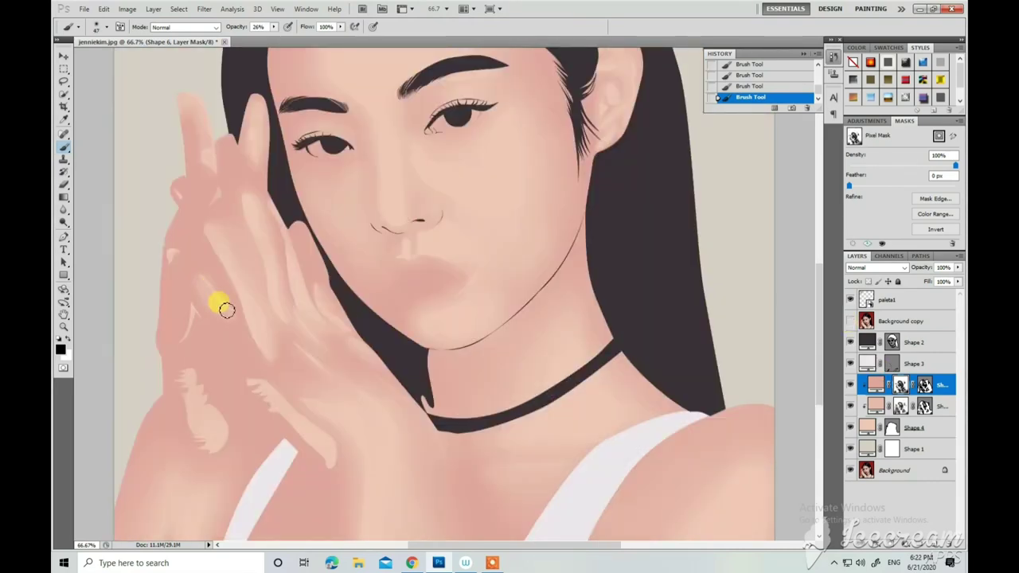
{"action": "scroll", "coordinate": [191, 334], "scroll_direction": "down", "scroll_amount": 1}
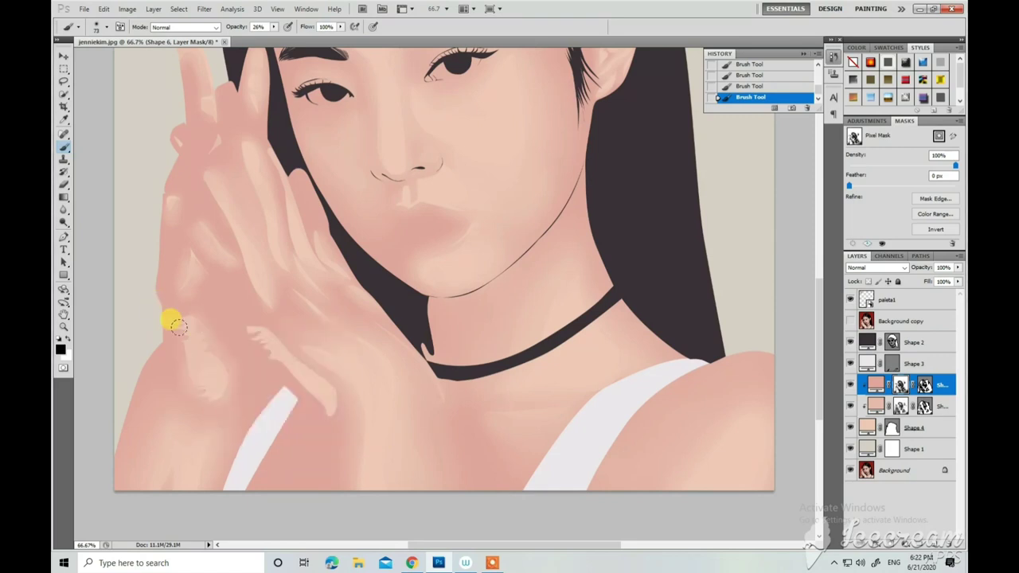
{"action": "key", "text": "ctrl+minus"}
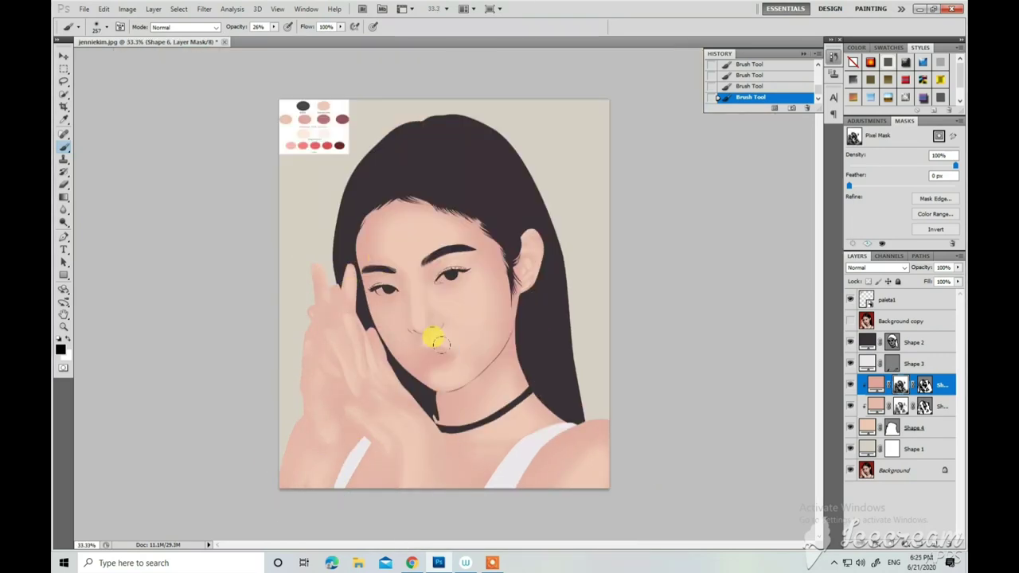
{"action": "key", "text": "p"}
{"action": "key", "text": "ctrl+plus"}
Start a new shape at the hairline, curving down the forehead, below the eyebrow and around the eye corner.
{"action": "scroll", "coordinate": [318, 159], "scroll_direction": "up", "scroll_amount": 1}
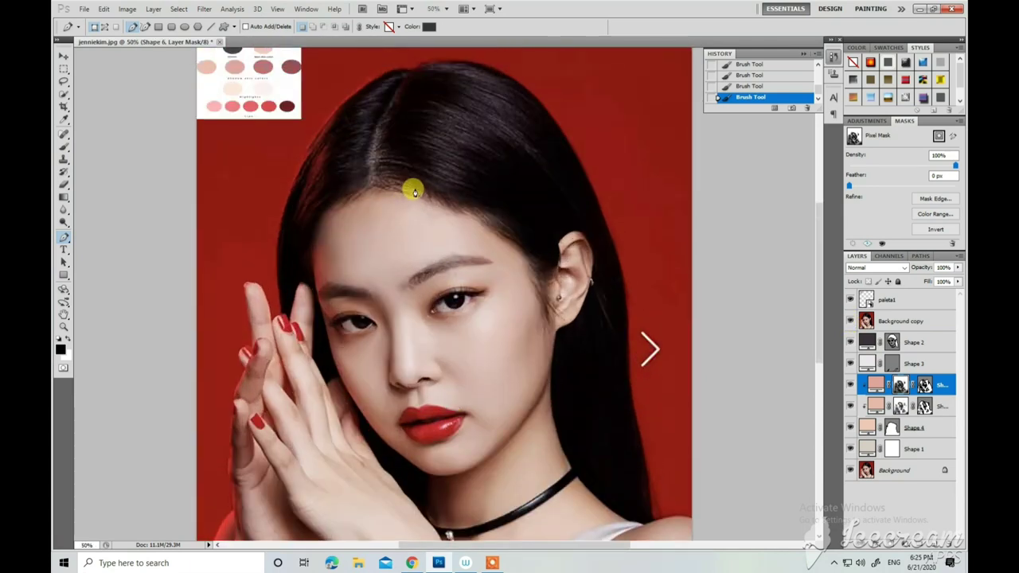
{"action": "left_click", "coordinate": [415, 181]}
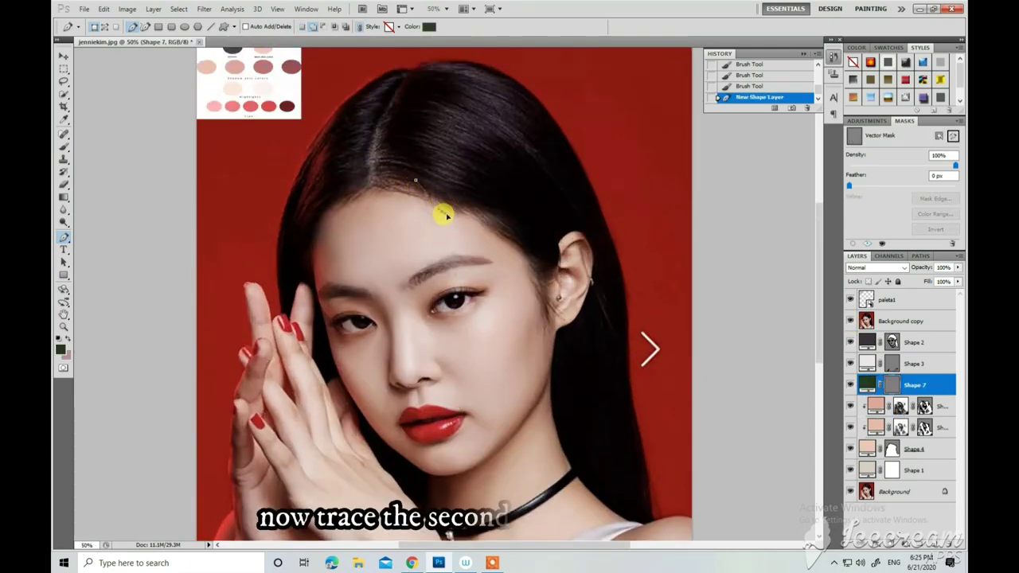
{"action": "left_click", "coordinate": [453, 225]}
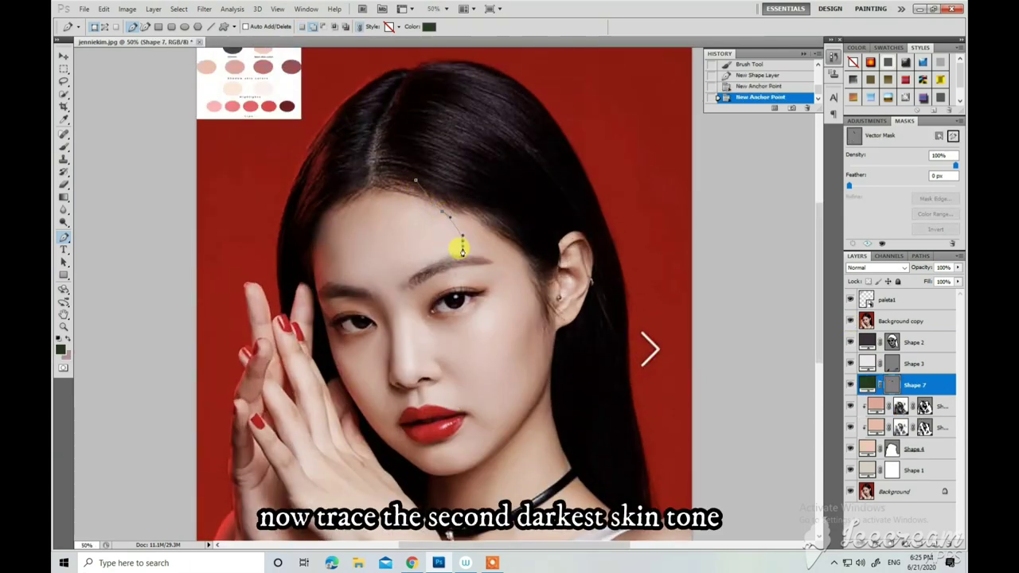
{"action": "left_click_drag", "start_coordinate": [462, 251], "coordinate": [474, 255]}
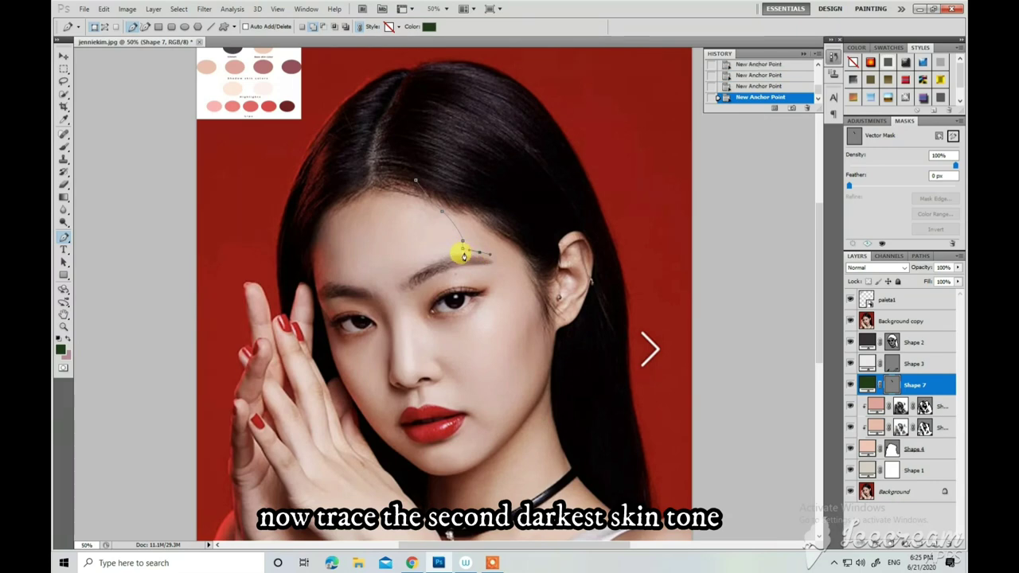
{"action": "scroll", "coordinate": [446, 251], "scroll_direction": "up", "scroll_amount": 2}
{"action": "left_click_drag", "start_coordinate": [375, 318], "coordinate": [379, 326]}
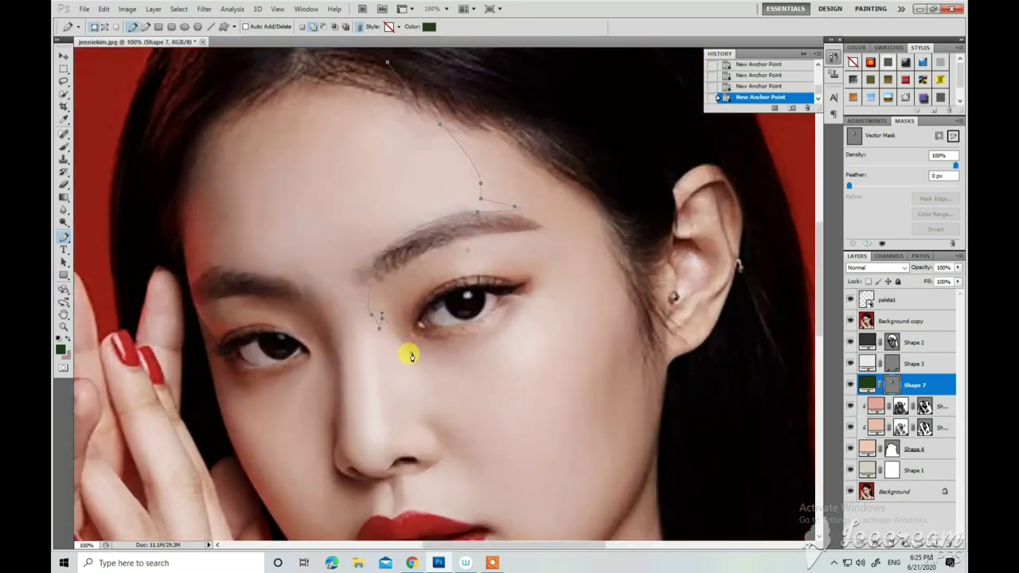
{"action": "left_click_drag", "start_coordinate": [527, 301], "coordinate": [537, 284]}
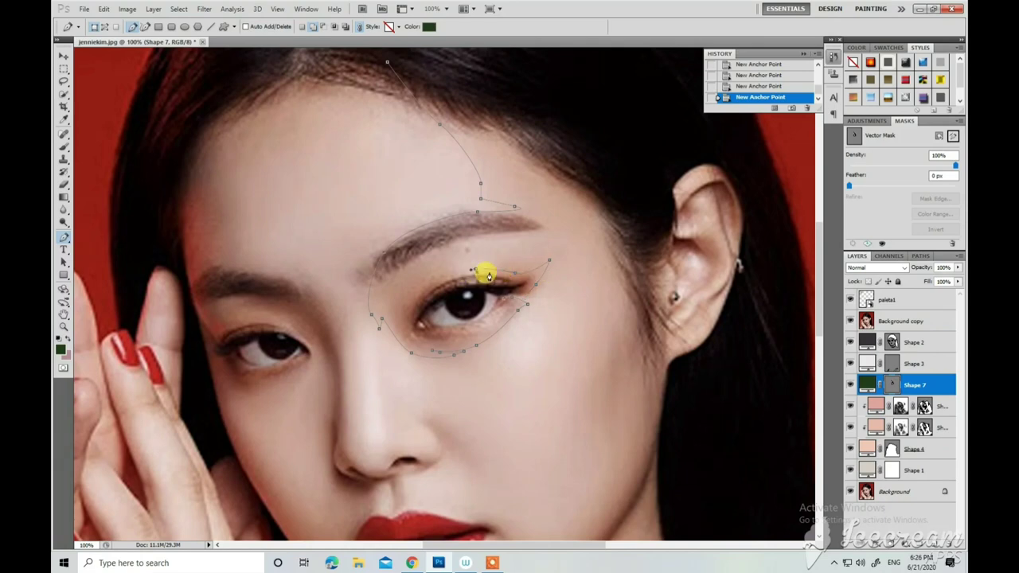
{"action": "scroll", "coordinate": [557, 341], "scroll_direction": "down", "scroll_amount": 2}
Continue the outline down the cheek to the jawline and below the left eye.
{"action": "left_click", "coordinate": [526, 302]}
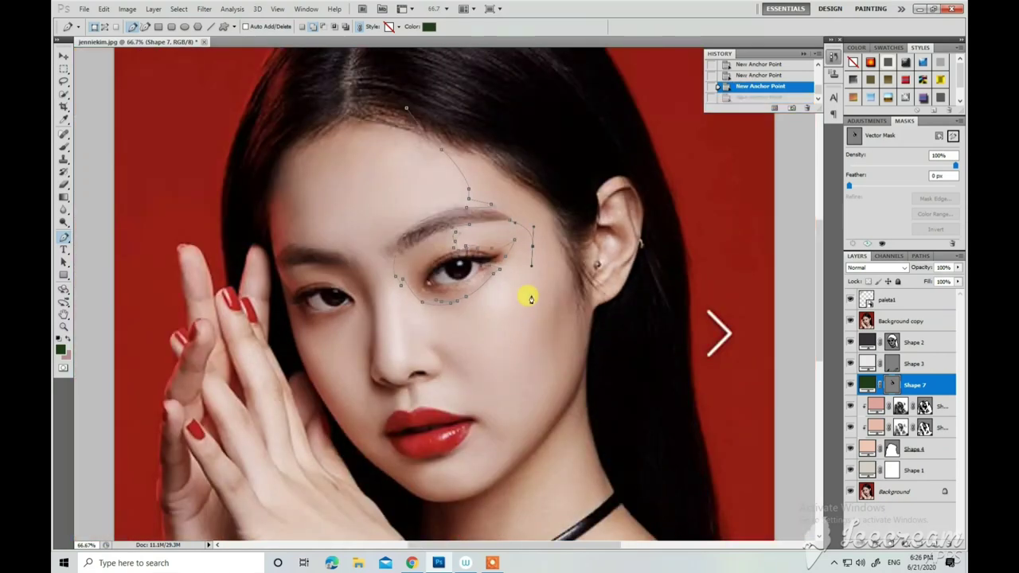
{"action": "left_click", "coordinate": [527, 352]}
{"action": "left_click", "coordinate": [525, 425]}
{"action": "scroll", "coordinate": [422, 411], "scroll_direction": "down", "scroll_amount": 2}
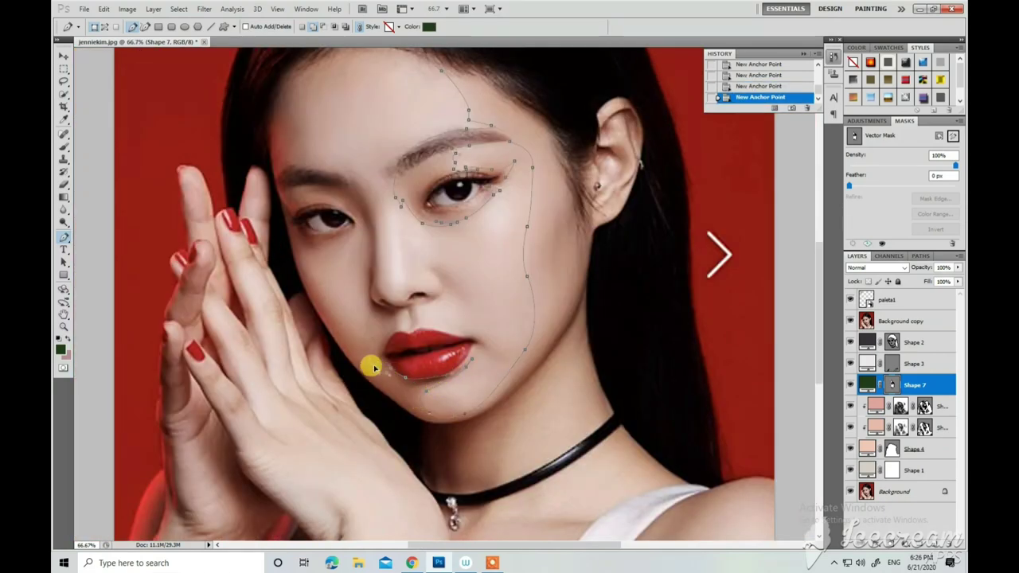
{"action": "scroll", "coordinate": [307, 266], "scroll_direction": "up", "scroll_amount": 1}
{"action": "left_click", "coordinate": [246, 316]}
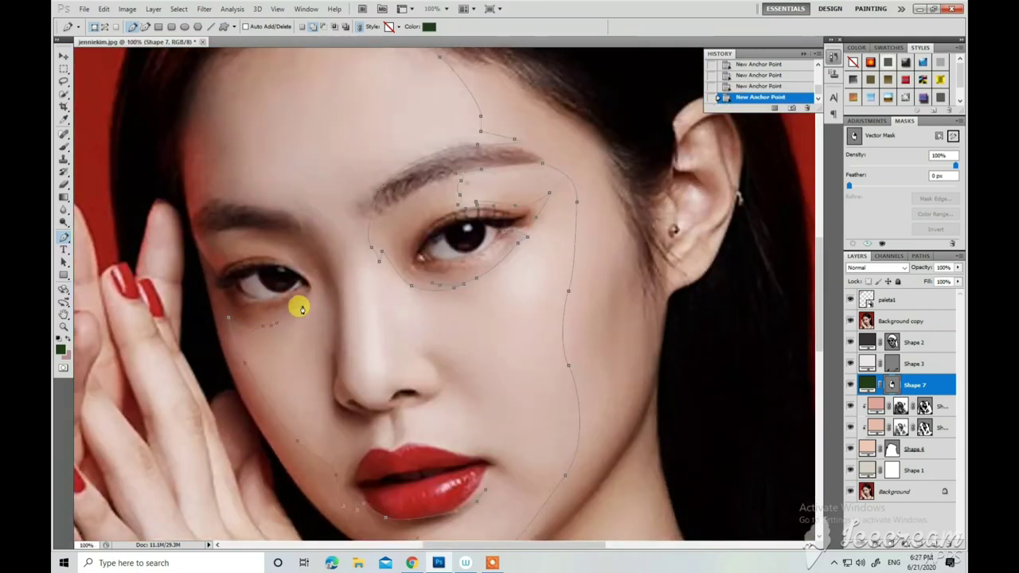
{"action": "scroll", "coordinate": [231, 183], "scroll_direction": "down", "scroll_amount": 1}
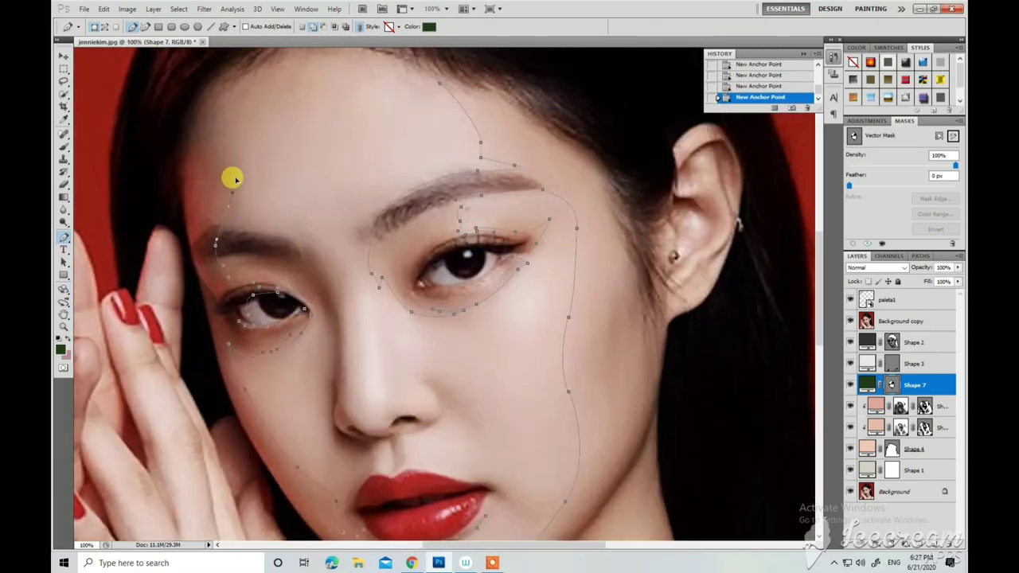
{"action": "scroll", "coordinate": [363, 103], "scroll_direction": "up", "scroll_amount": 1}
{"action": "scroll", "coordinate": [243, 87], "scroll_direction": "down", "scroll_amount": 1}
{"action": "scroll", "coordinate": [358, 303], "scroll_direction": "down", "scroll_amount": 1}
Trace along the jaw, over the neck and shoulder, and close the skin-tone outline.
{"action": "left_click", "coordinate": [424, 347]}
{"action": "left_click", "coordinate": [478, 374]}
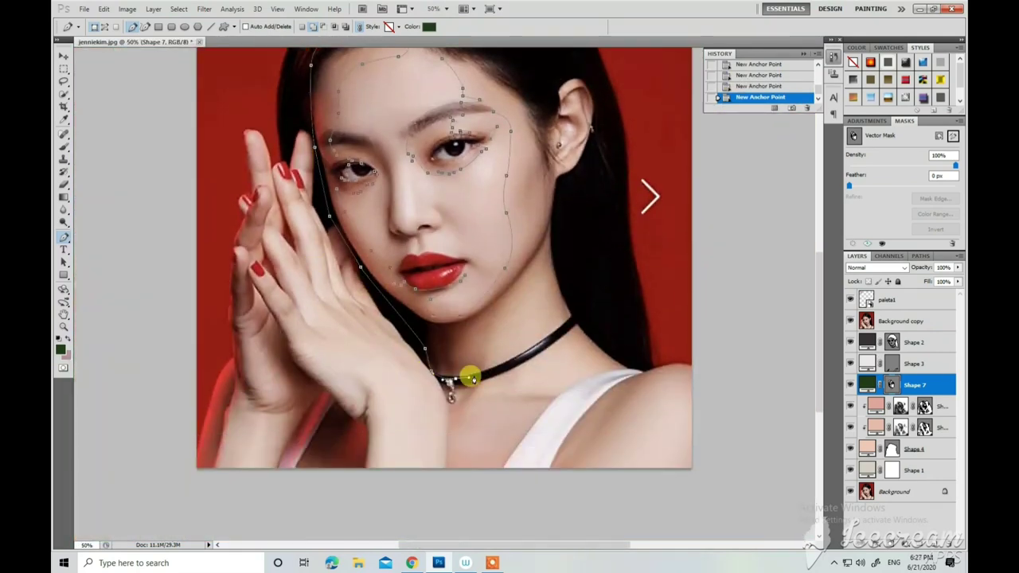
{"action": "left_click", "coordinate": [693, 336]}
{"action": "scroll", "coordinate": [693, 337], "scroll_direction": "up", "scroll_amount": 4}
{"action": "left_click", "coordinate": [550, 261]}
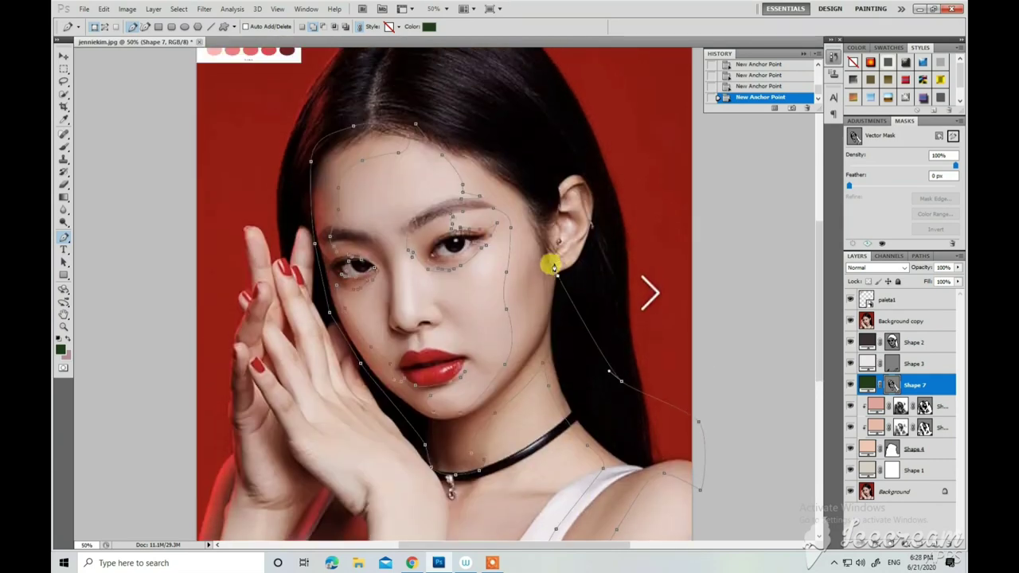
{"action": "left_click", "coordinate": [412, 119]}
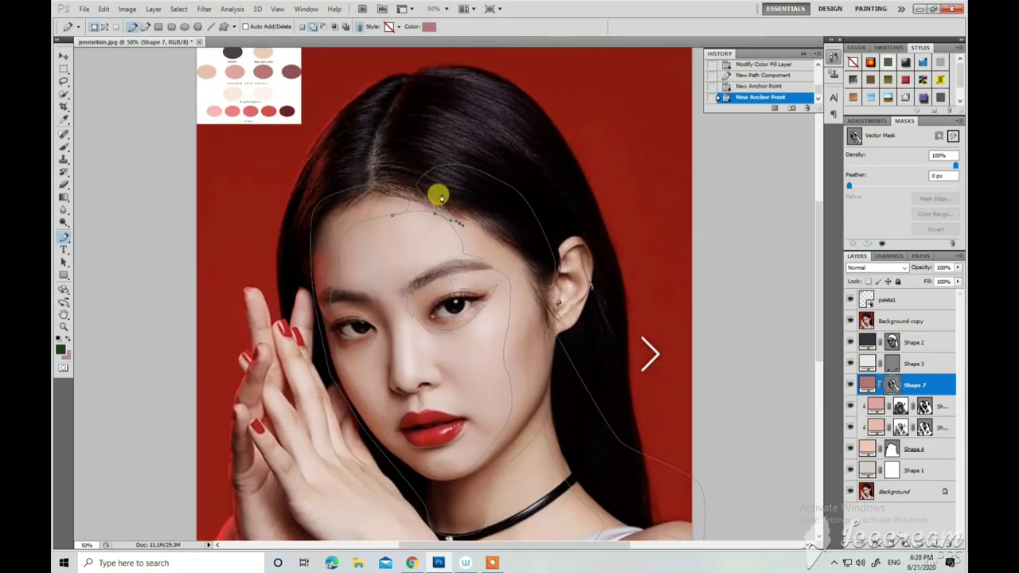
{"action": "scroll", "coordinate": [380, 280], "scroll_direction": "up", "scroll_amount": 1}
Trace a shadow outline from the brow down the nose bridge and around the nose.
{"action": "left_click", "coordinate": [332, 171]}
{"action": "left_click", "coordinate": [374, 203]}
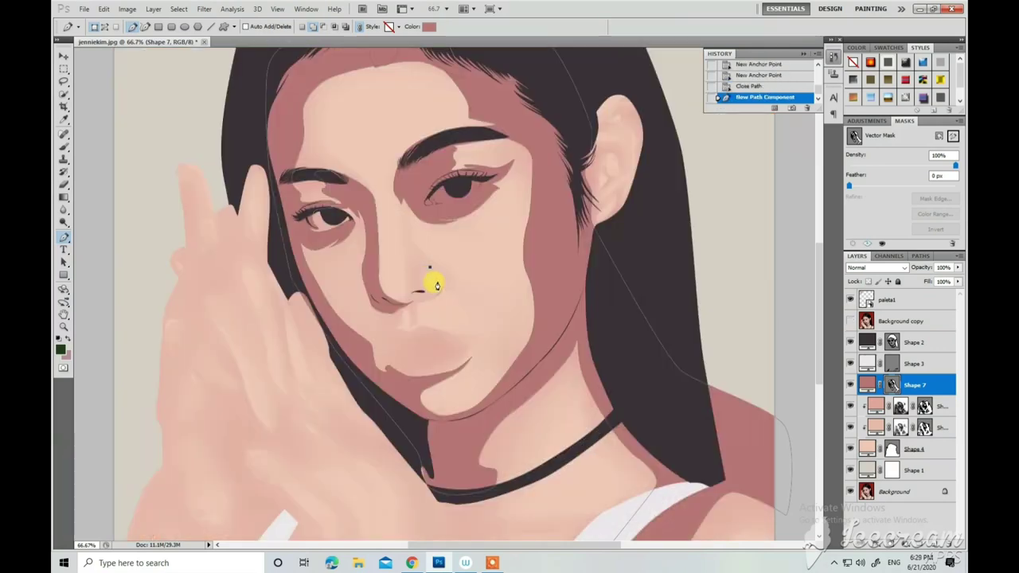
{"action": "left_click_drag", "start_coordinate": [446, 284], "coordinate": [430, 267]}
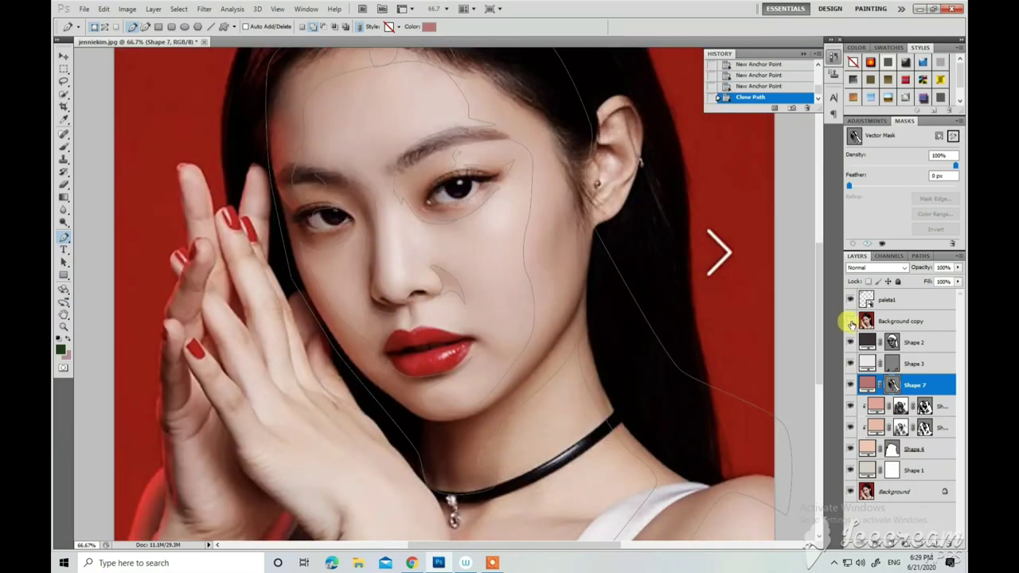
{"action": "scroll", "coordinate": [364, 275], "scroll_direction": "down", "scroll_amount": 2}
{"action": "left_click_drag", "start_coordinate": [434, 236], "coordinate": [418, 252]}
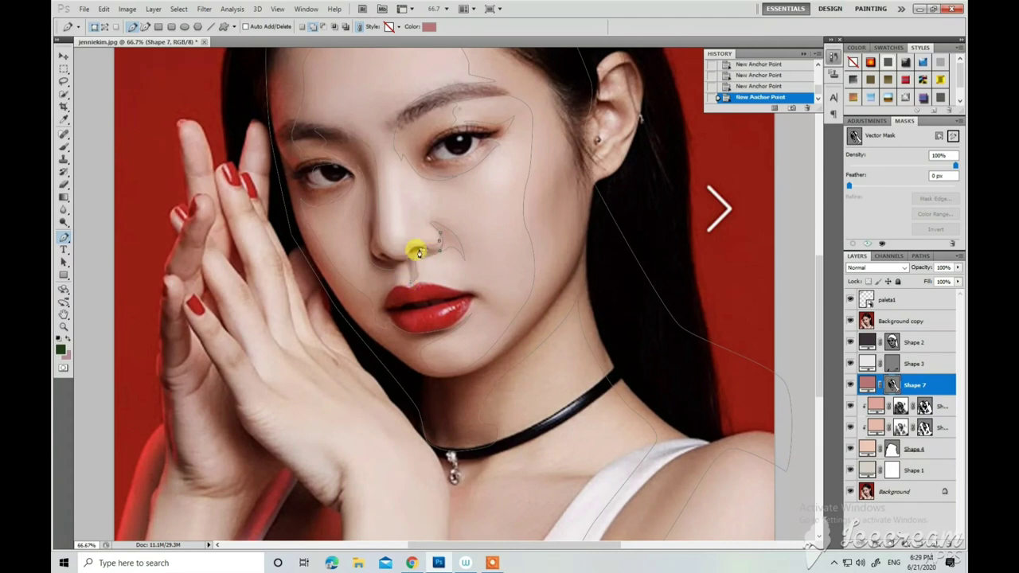
Add shadow outlines under the eye and across the neck and collarbone to Shape 7.
{"action": "left_click_drag", "start_coordinate": [364, 216], "coordinate": [366, 198]}
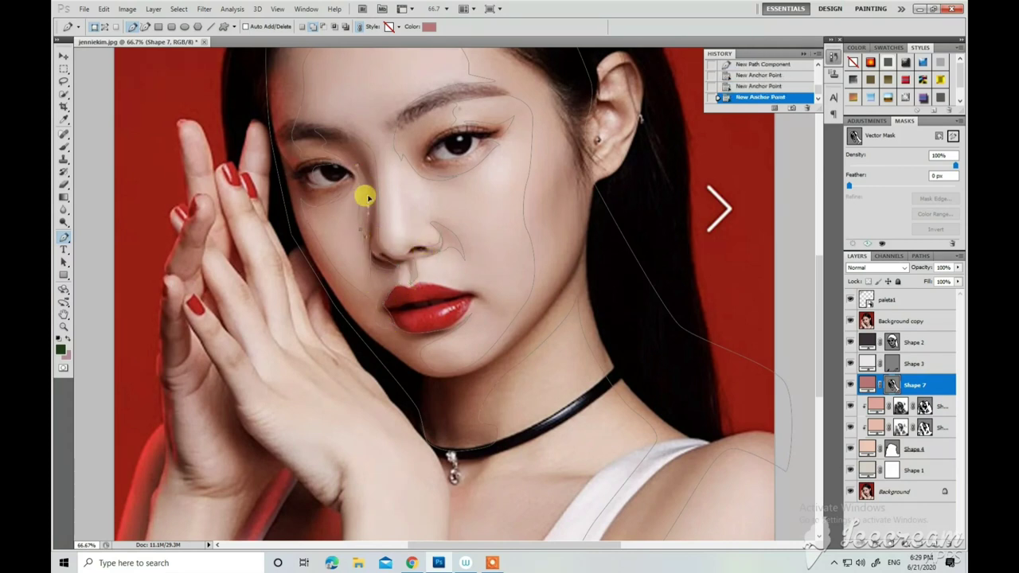
{"action": "scroll", "coordinate": [367, 198], "scroll_direction": "down", "scroll_amount": 3}
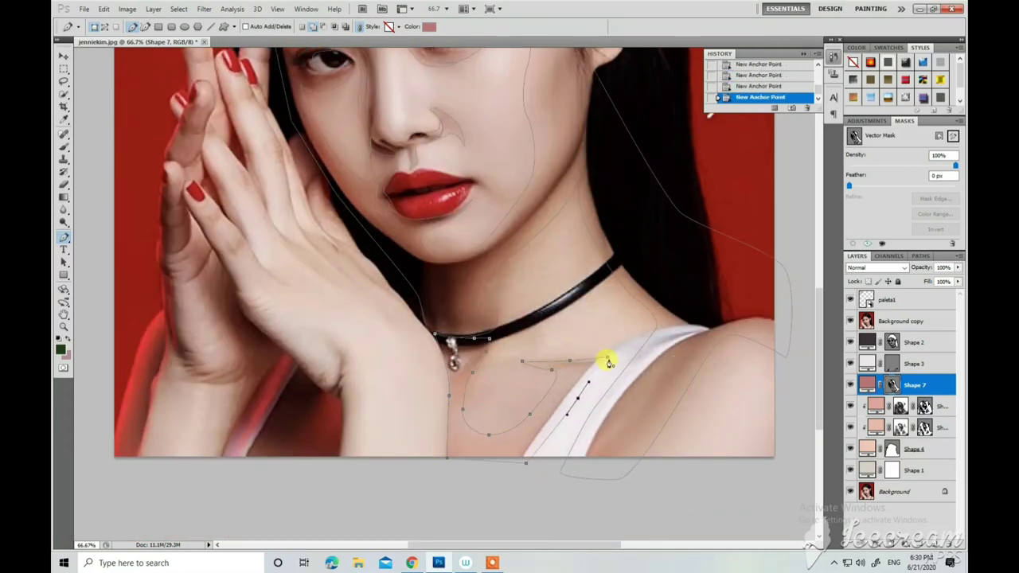
{"action": "left_click", "coordinate": [607, 362]}
{"action": "scroll", "coordinate": [291, 307], "scroll_direction": "down", "scroll_amount": 2}
{"action": "left_click", "coordinate": [298, 315]}
{"action": "left_click", "coordinate": [336, 339]}
{"action": "scroll", "coordinate": [257, 398], "scroll_direction": "up", "scroll_amount": 3}
{"action": "scroll", "coordinate": [305, 284], "scroll_direction": "up", "scroll_amount": 2}
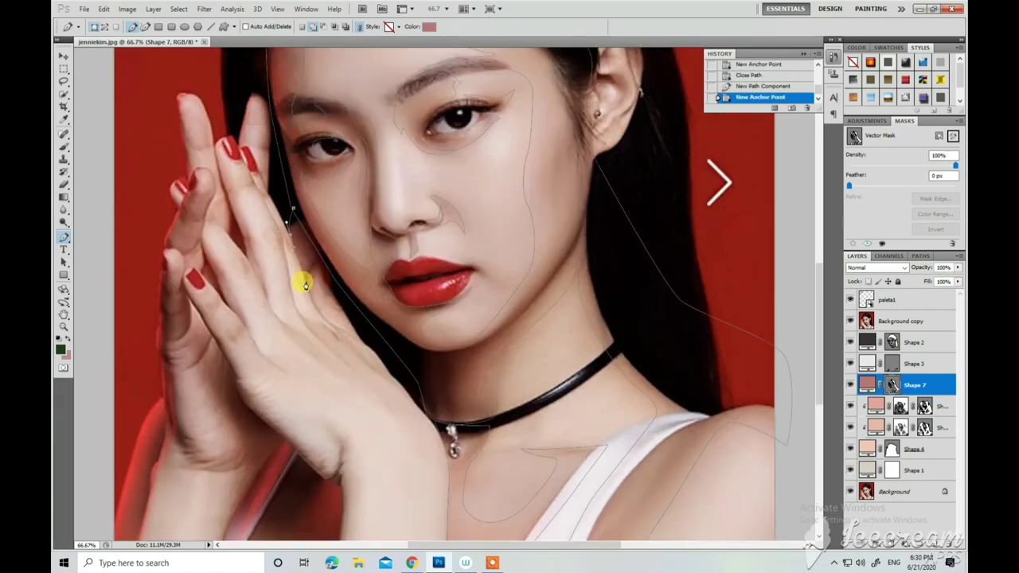
Hide the reference photo, clip Shape 7 to the skin layer, and close the outline.
{"action": "left_click", "coordinate": [292, 209]}
{"action": "left_click", "coordinate": [850, 321]}
{"action": "left_click", "coordinate": [944, 395], "text": "alt"}
{"action": "left_click", "coordinate": [944, 395], "text": "alt"}
{"action": "left_click", "coordinate": [944, 395], "text": "alt"}
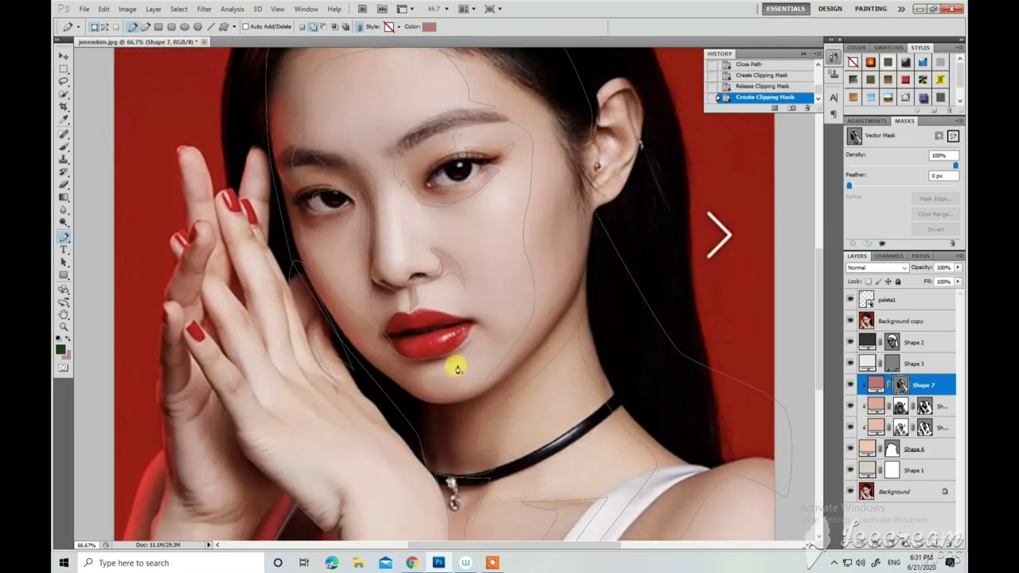
{"action": "left_click", "coordinate": [483, 318]}
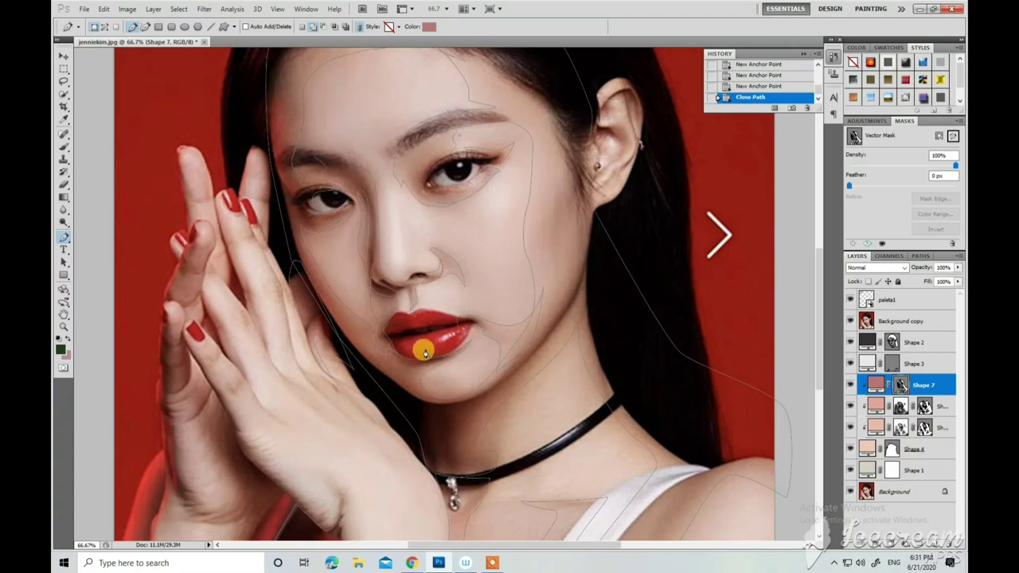
{"action": "scroll", "coordinate": [423, 353], "scroll_direction": "down", "scroll_amount": 2}
{"action": "scroll", "coordinate": [273, 371], "scroll_direction": "up", "scroll_amount": 1}
Trace and close a shadow outline from the wrist along the hand to the fingers.
{"action": "left_click", "coordinate": [297, 297]}
{"action": "left_click", "coordinate": [282, 285]}
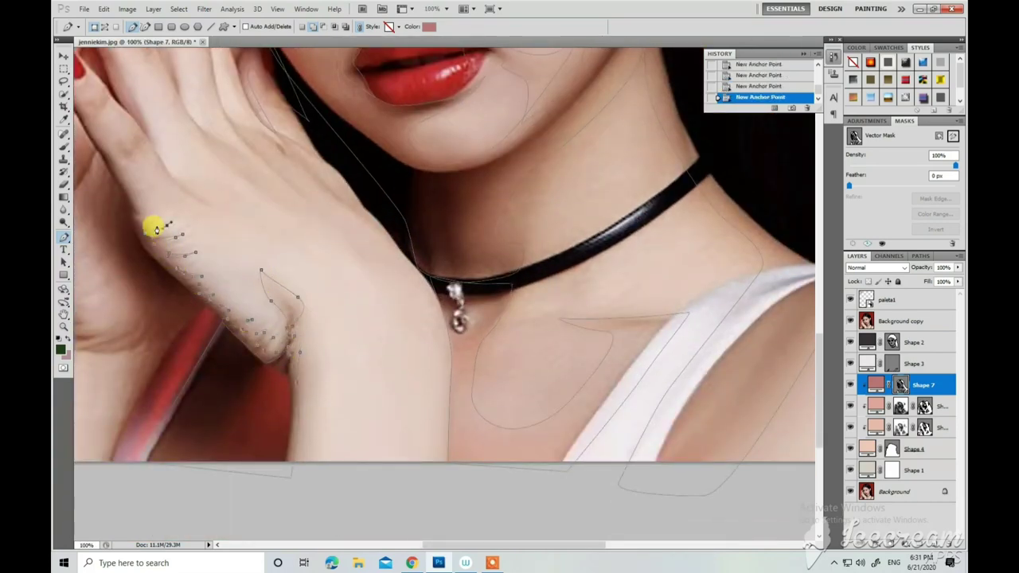
{"action": "left_click_drag", "start_coordinate": [157, 229], "coordinate": [347, 306]}
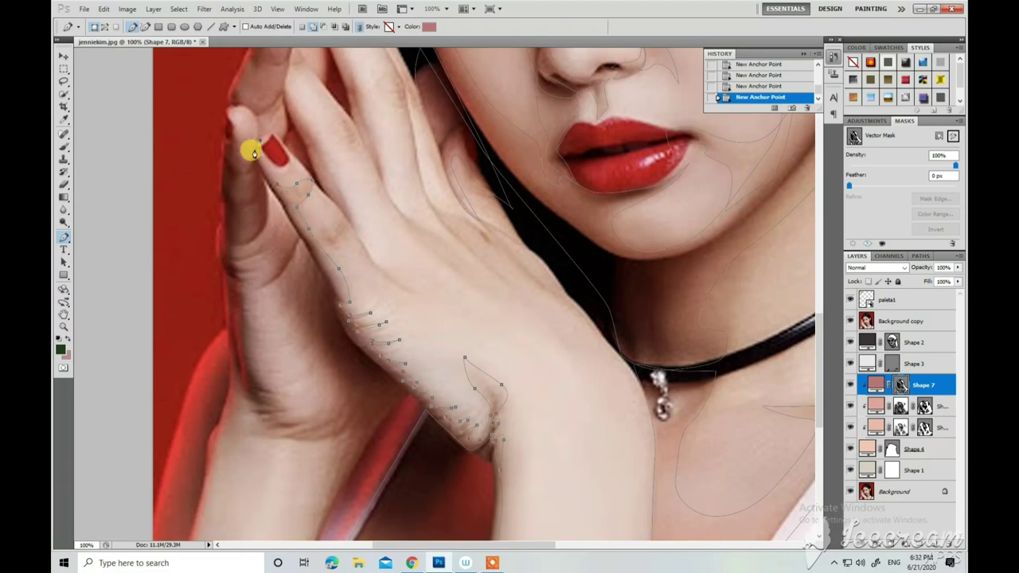
{"action": "scroll", "coordinate": [309, 266], "scroll_direction": "down", "scroll_amount": 3}
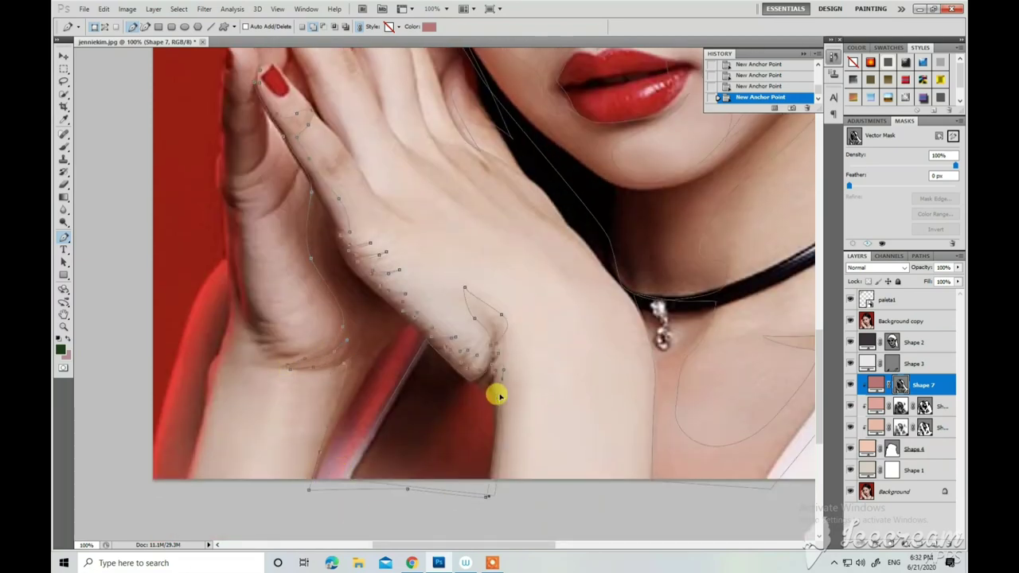
{"action": "scroll", "coordinate": [398, 382], "scroll_direction": "up", "scroll_amount": 6}
{"action": "left_click", "coordinate": [300, 297]}
{"action": "scroll", "coordinate": [231, 311], "scroll_direction": "up", "scroll_amount": 1}
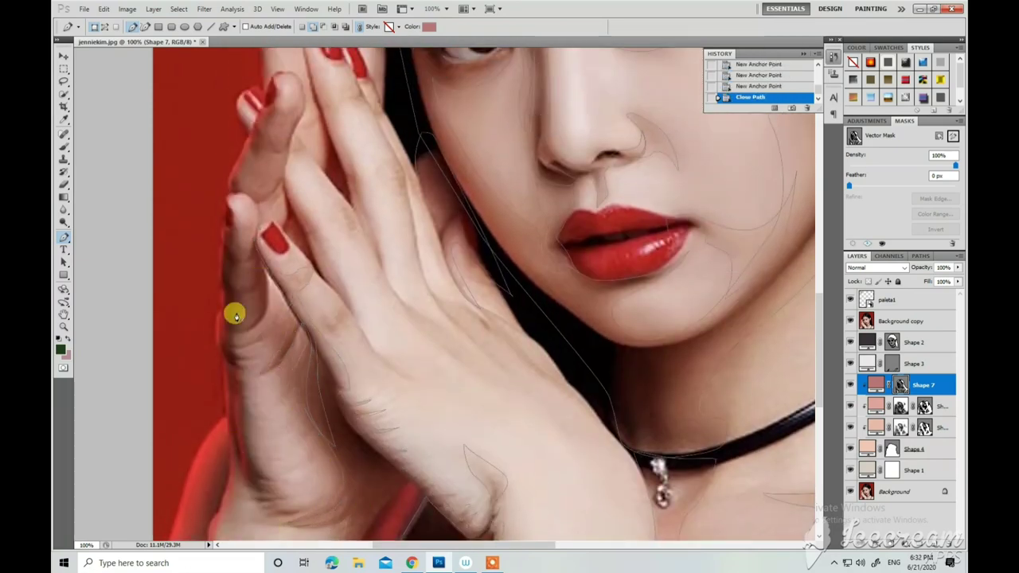
{"action": "scroll", "coordinate": [228, 337], "scroll_direction": "down", "scroll_amount": 1}
{"action": "scroll", "coordinate": [239, 326], "scroll_direction": "down", "scroll_amount": 3}
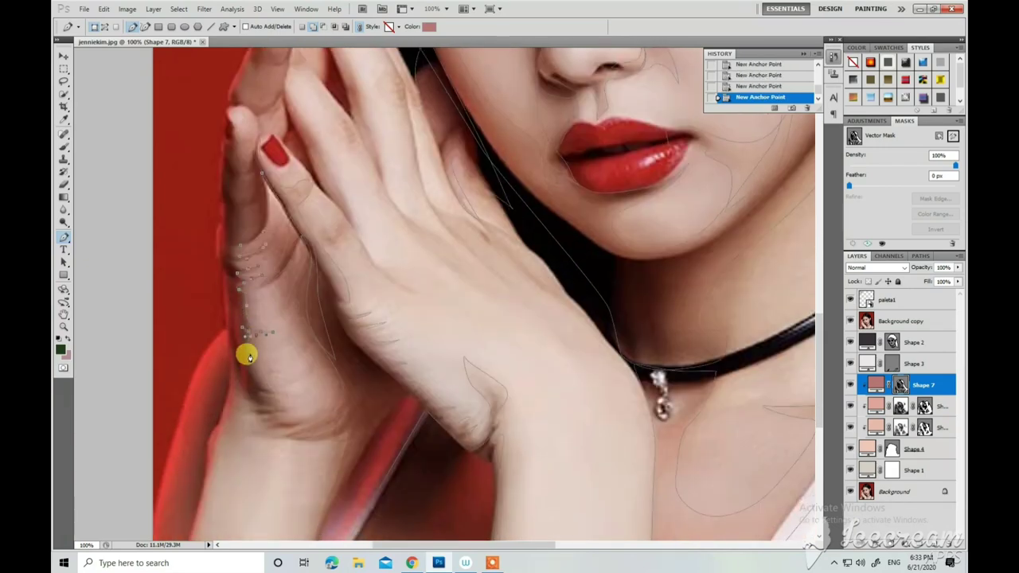
{"action": "scroll", "coordinate": [235, 428], "scroll_direction": "down", "scroll_amount": 3}
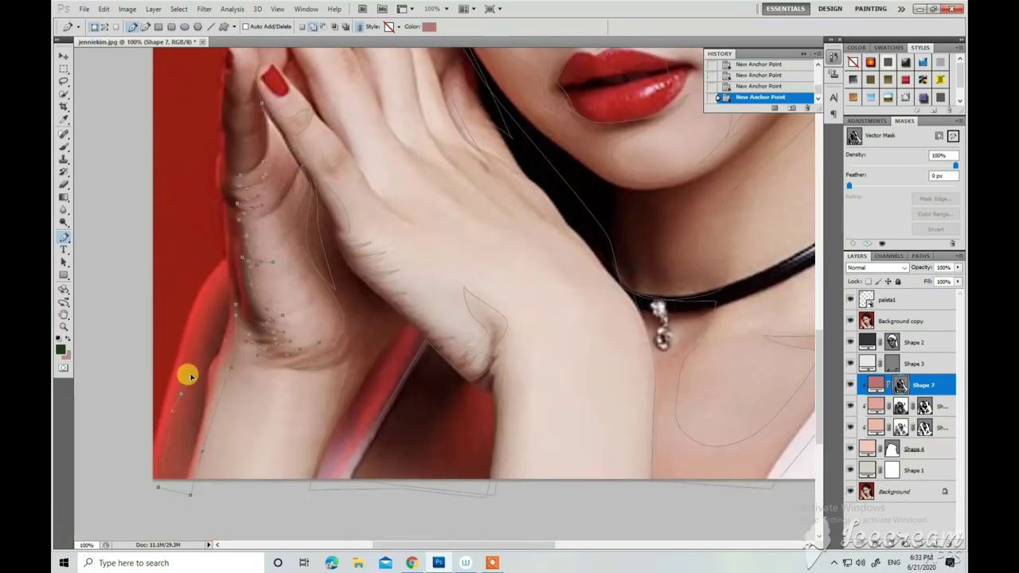
{"action": "scroll", "coordinate": [188, 371], "scroll_direction": "up", "scroll_amount": 3}
{"action": "scroll", "coordinate": [204, 205], "scroll_direction": "up", "scroll_amount": 3}
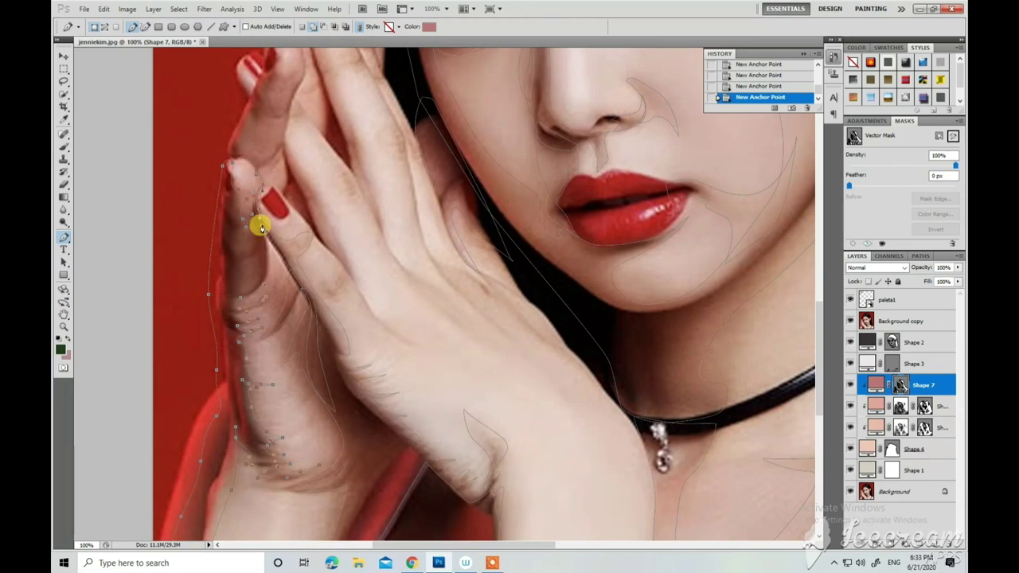
{"action": "scroll", "coordinate": [261, 227], "scroll_direction": "up", "scroll_amount": 5}
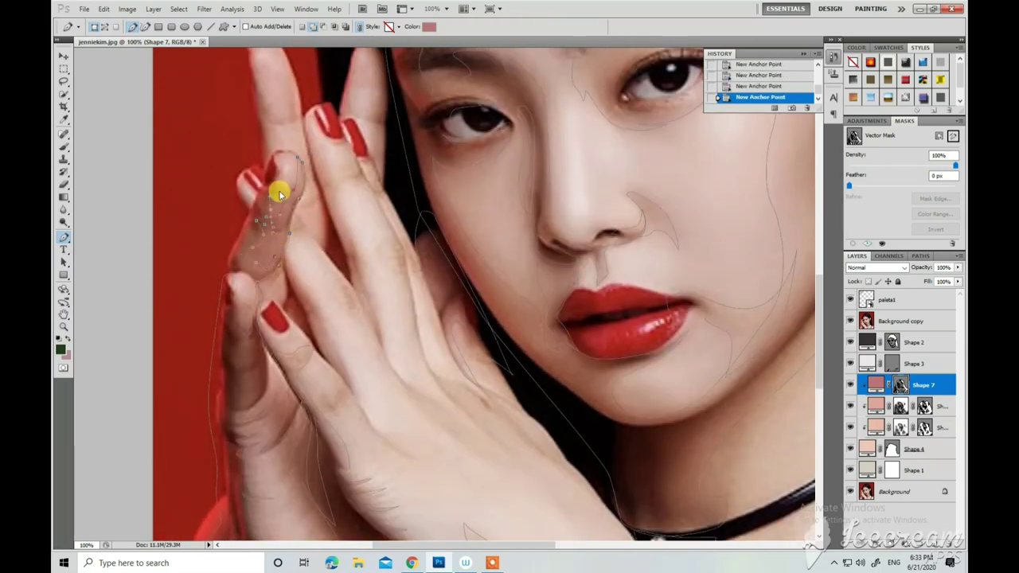
{"action": "scroll", "coordinate": [265, 278], "scroll_direction": "down", "scroll_amount": 1}
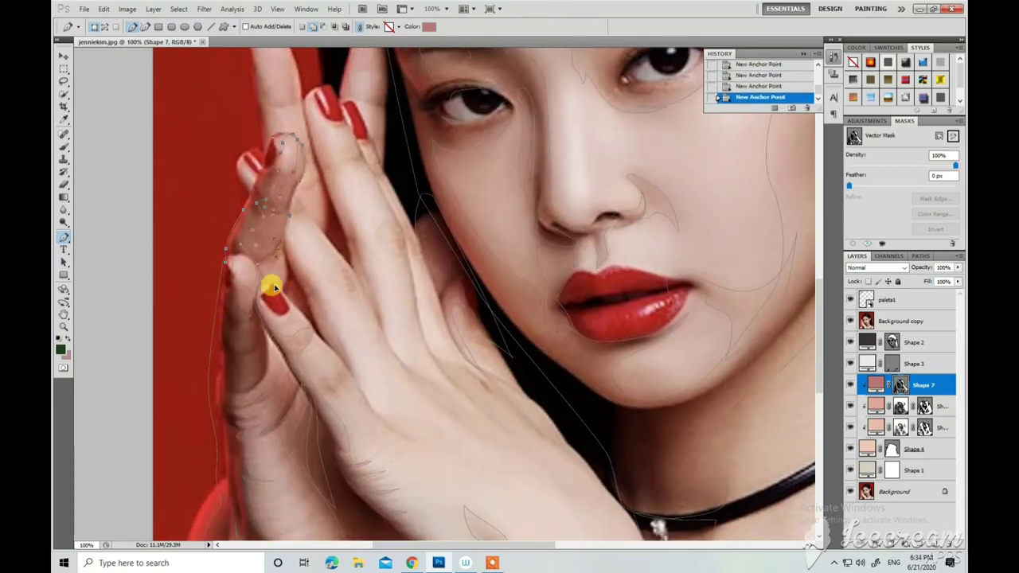
{"action": "scroll", "coordinate": [271, 287], "scroll_direction": "up", "scroll_amount": 5}
{"action": "left_click", "coordinate": [246, 136]}
Add a closed shadow outline running along the hand onto the fingers.
{"action": "scroll", "coordinate": [281, 209], "scroll_direction": "down", "scroll_amount": 3}
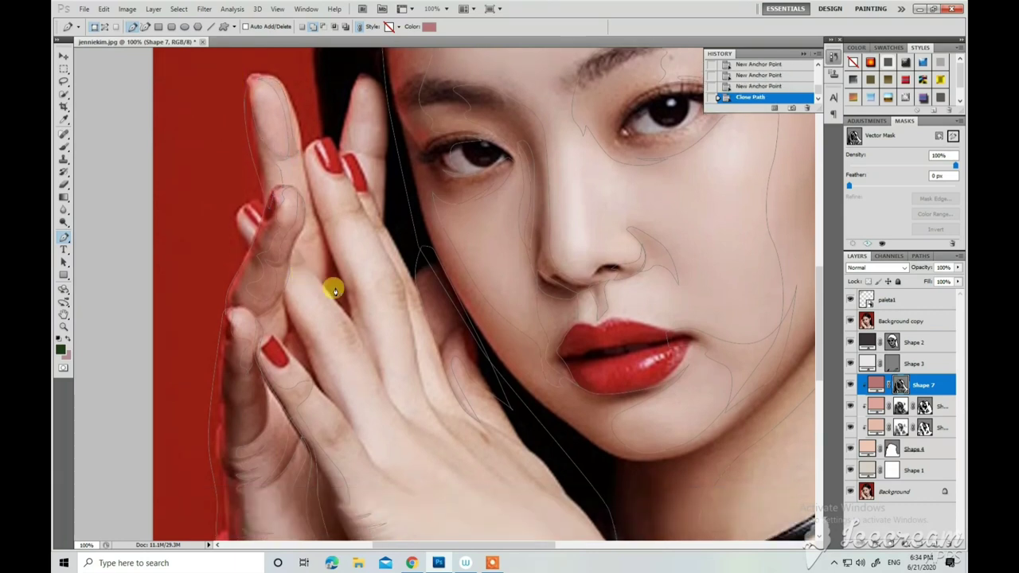
{"action": "scroll", "coordinate": [334, 291], "scroll_direction": "down", "scroll_amount": 2}
{"action": "left_click", "coordinate": [378, 324]}
{"action": "left_click", "coordinate": [403, 388]}
{"action": "left_click", "coordinate": [321, 210]}
{"action": "scroll", "coordinate": [311, 214], "scroll_direction": "up", "scroll_amount": 2}
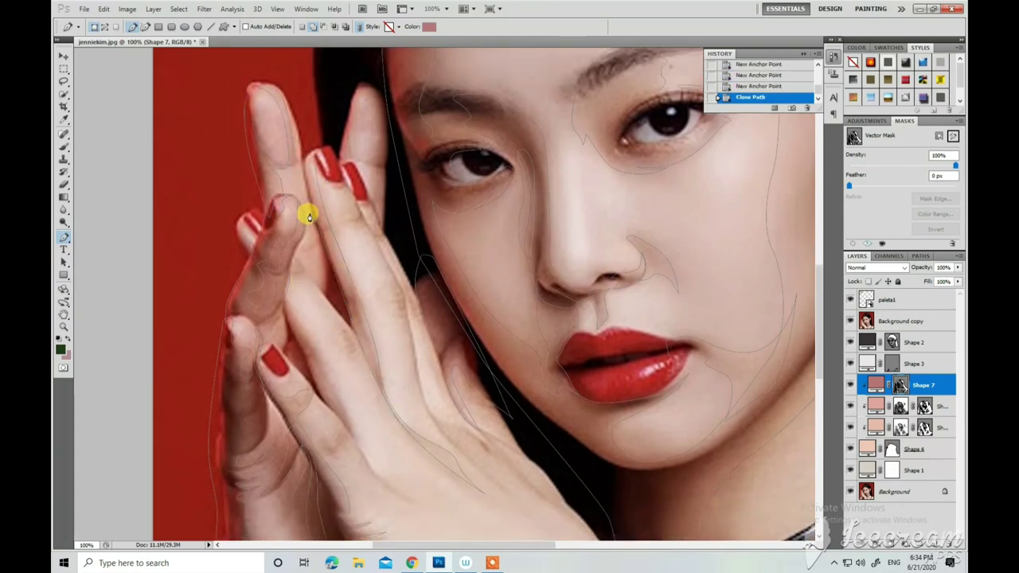
{"action": "scroll", "coordinate": [334, 171], "scroll_direction": "down", "scroll_amount": 1}
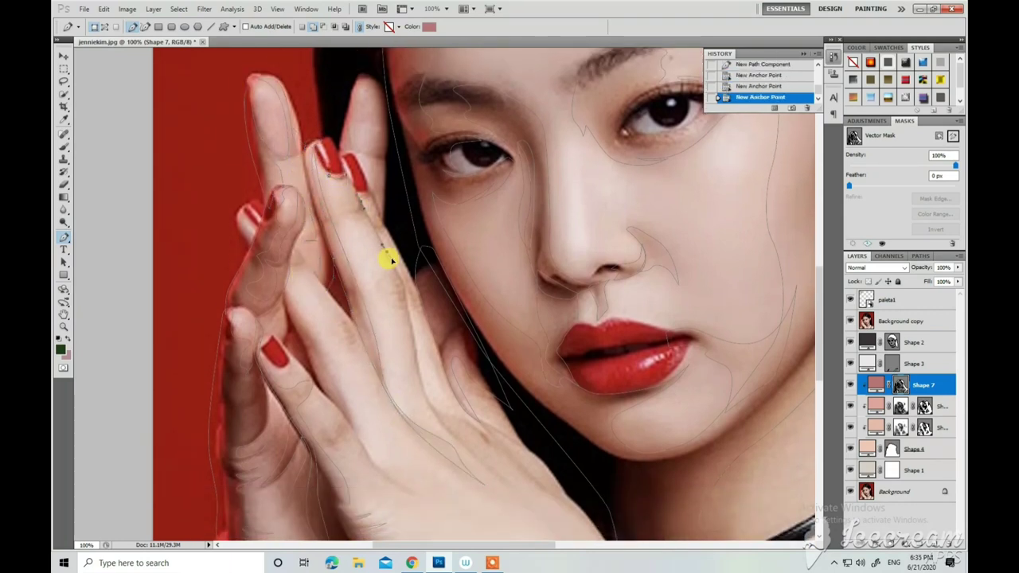
Trace a closed shadow outline on the middle finger, undoing a stray back-of-hand anchor.
{"action": "left_click", "coordinate": [387, 255]}
{"action": "left_click", "coordinate": [410, 319]}
{"action": "scroll", "coordinate": [410, 319], "scroll_direction": "down", "scroll_amount": 5}
{"action": "left_click_drag", "start_coordinate": [475, 383], "coordinate": [429, 342]}
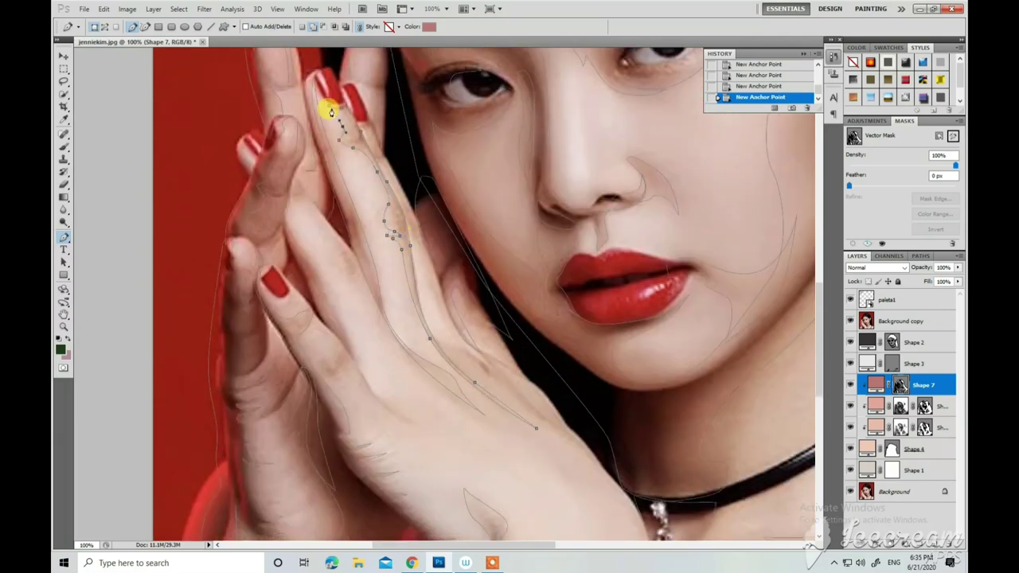
{"action": "left_click", "coordinate": [356, 129]}
{"action": "left_click", "coordinate": [416, 248]}
{"action": "key", "text": "ctrl+minus"}
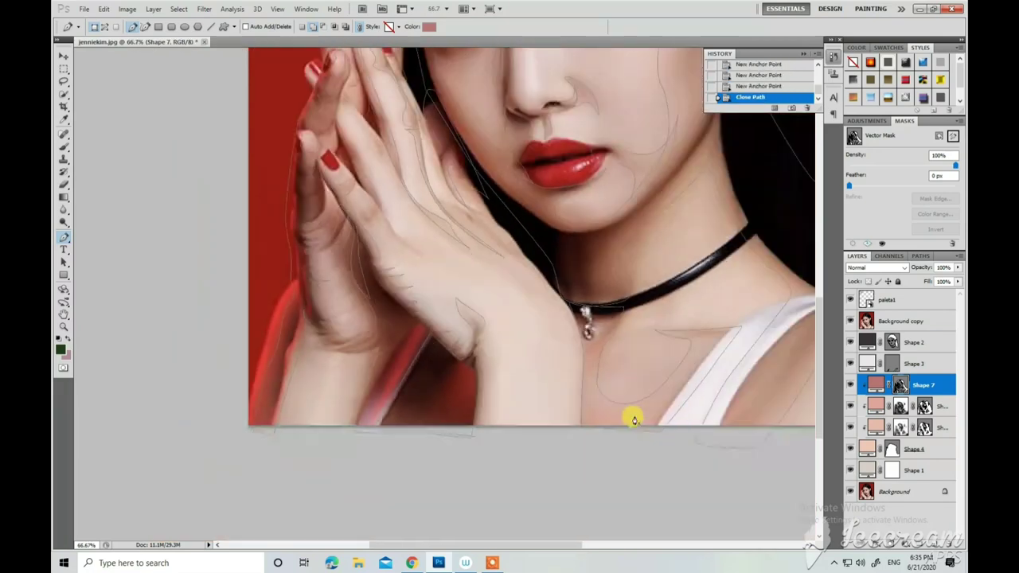
{"action": "key", "text": "ctrl+minus"}
{"action": "left_click_drag", "start_coordinate": [410, 257], "coordinate": [427, 265]}
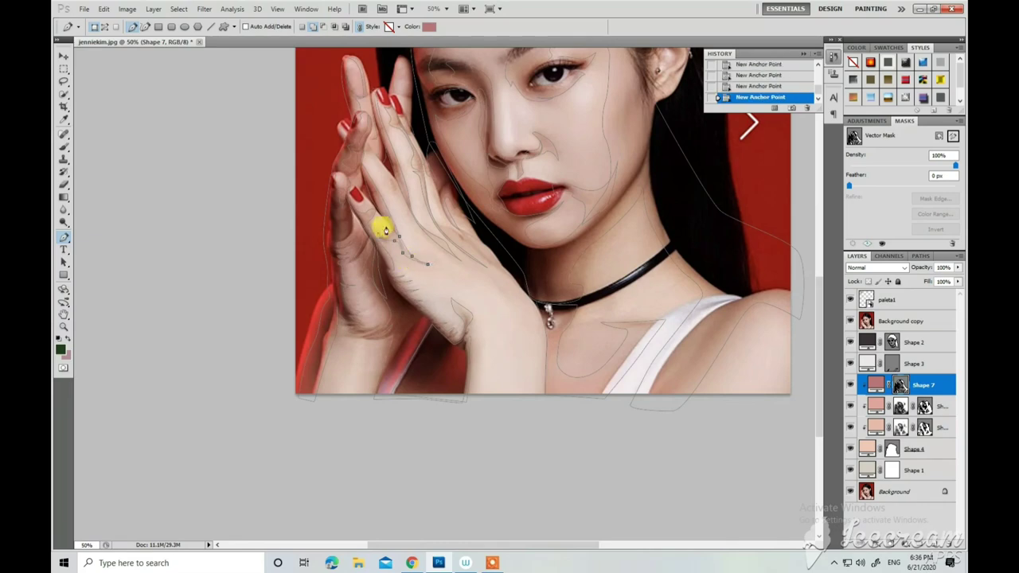
{"action": "key", "text": "ctrl+z"}
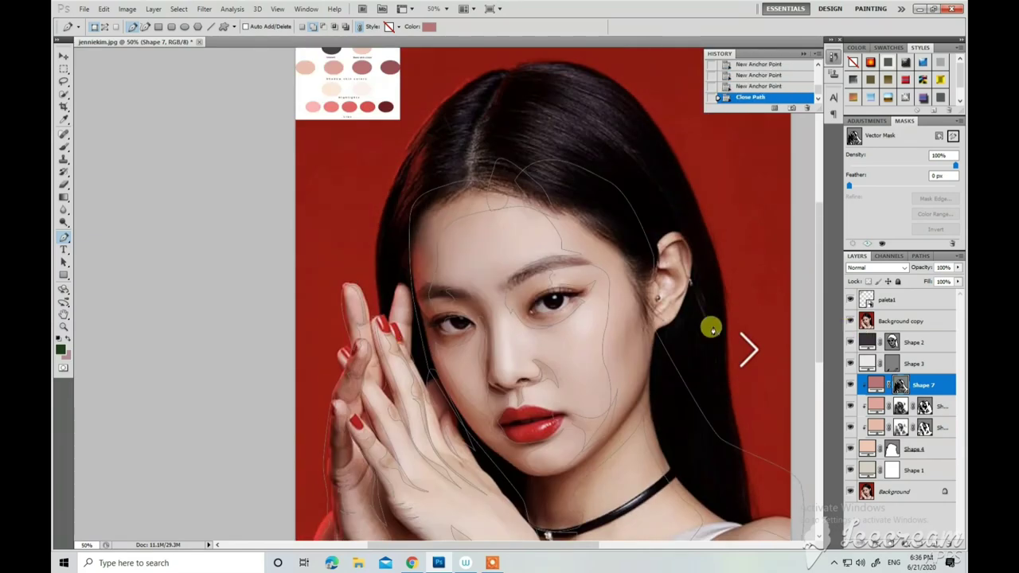
{"action": "scroll", "coordinate": [716, 342], "scroll_direction": "up", "scroll_amount": 5}
Trace a closed shadow outline around the ear and hide the reference photo.
{"action": "key", "text": "ctrl+plus"}
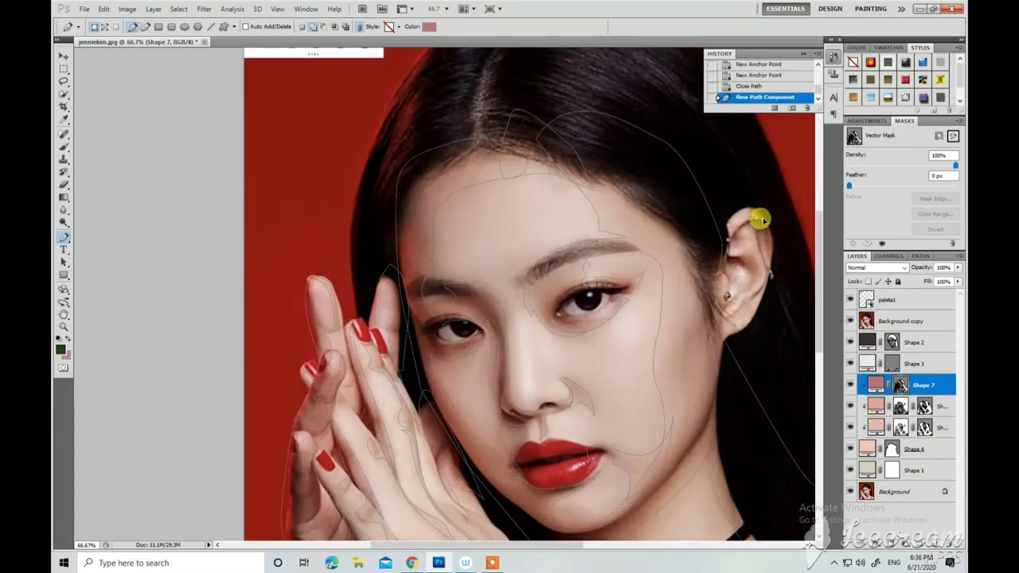
{"action": "left_click", "coordinate": [751, 204]}
{"action": "left_click", "coordinate": [766, 257]}
{"action": "left_click", "coordinate": [737, 270]}
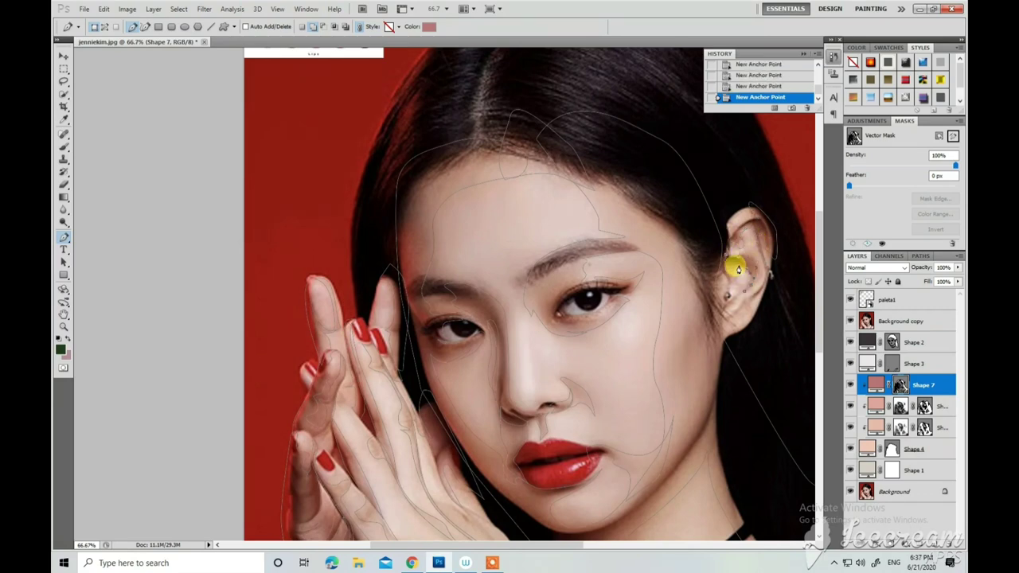
{"action": "left_click", "coordinate": [728, 302]}
{"action": "scroll", "coordinate": [760, 294], "scroll_direction": "up", "scroll_amount": 1}
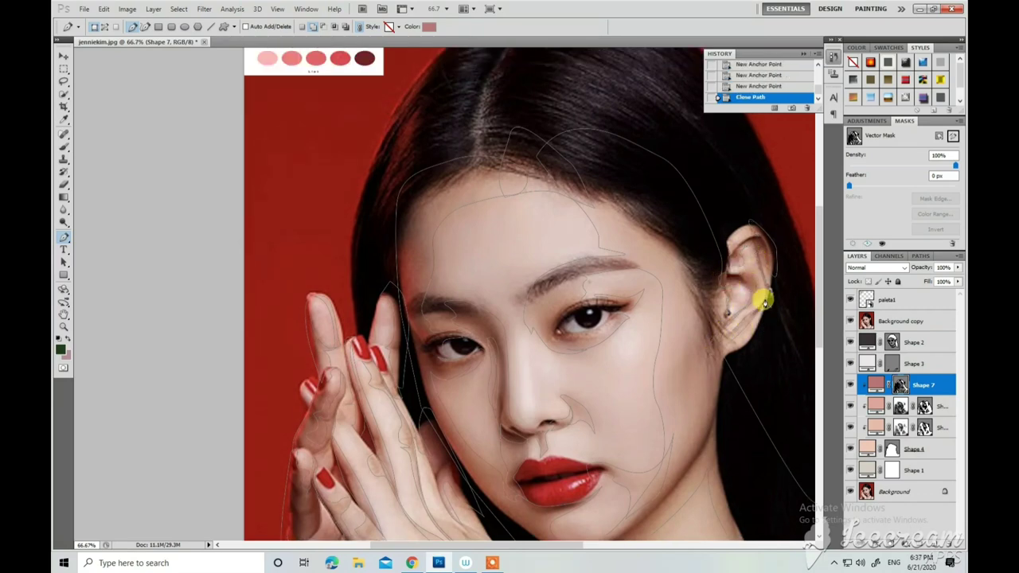
{"action": "left_click", "coordinate": [850, 321]}
{"action": "key", "text": "ctrl+plus"}
Add a layer mask to Shape 7 and soften the forehead shadow with a small soft brush.
{"action": "left_click", "coordinate": [674, 250]}
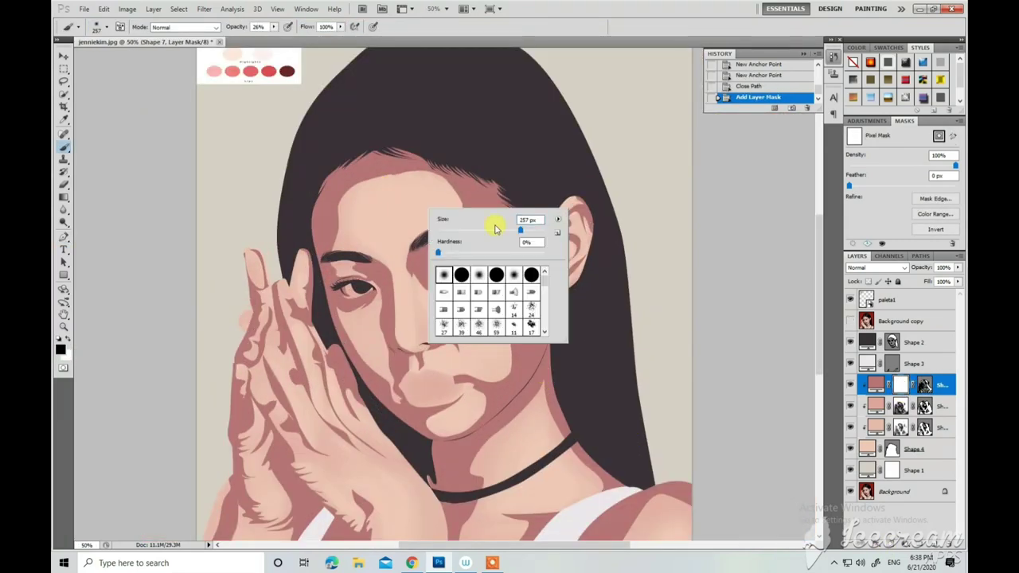
{"action": "mouse_move", "coordinate": [350, 199]}
{"action": "left_mouse_down"}
{"action": "mouse_move", "coordinate": [337, 193]}
{"action": "mouse_move", "coordinate": [355, 171]}
{"action": "left_mouse_up"}
{"action": "right_click", "coordinate": [446, 191]}
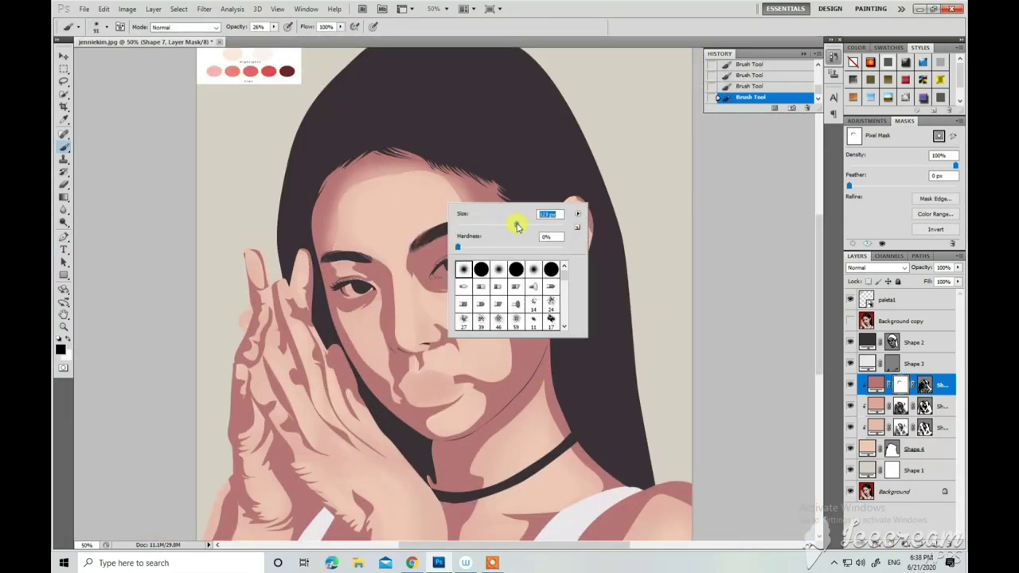
{"action": "left_click_drag", "start_coordinate": [521, 230], "coordinate": [486, 230]}
{"action": "mouse_move", "coordinate": [422, 171]}
{"action": "left_mouse_down"}
{"action": "mouse_move", "coordinate": [434, 175]}
{"action": "mouse_move", "coordinate": [364, 164]}
{"action": "left_mouse_up"}
{"action": "scroll", "coordinate": [362, 183], "scroll_direction": "down", "scroll_amount": 1}
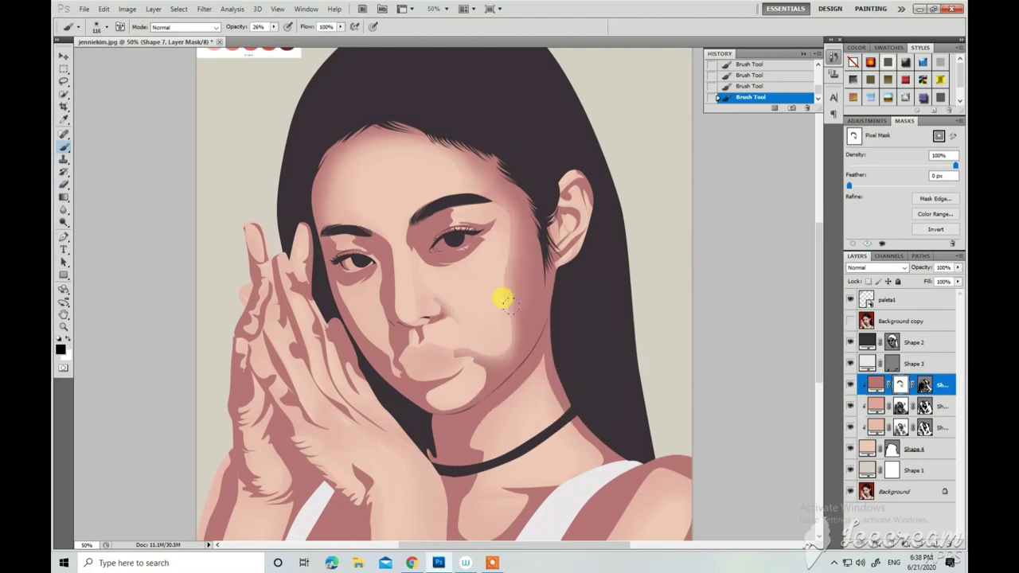
{"action": "scroll", "coordinate": [491, 293], "scroll_direction": "up", "scroll_amount": 1}
Shrink, then enlarge the soft brush while zooming out and back in on the face.
{"action": "key", "text": "bracketleft"}
{"action": "key", "text": "bracketleft"}
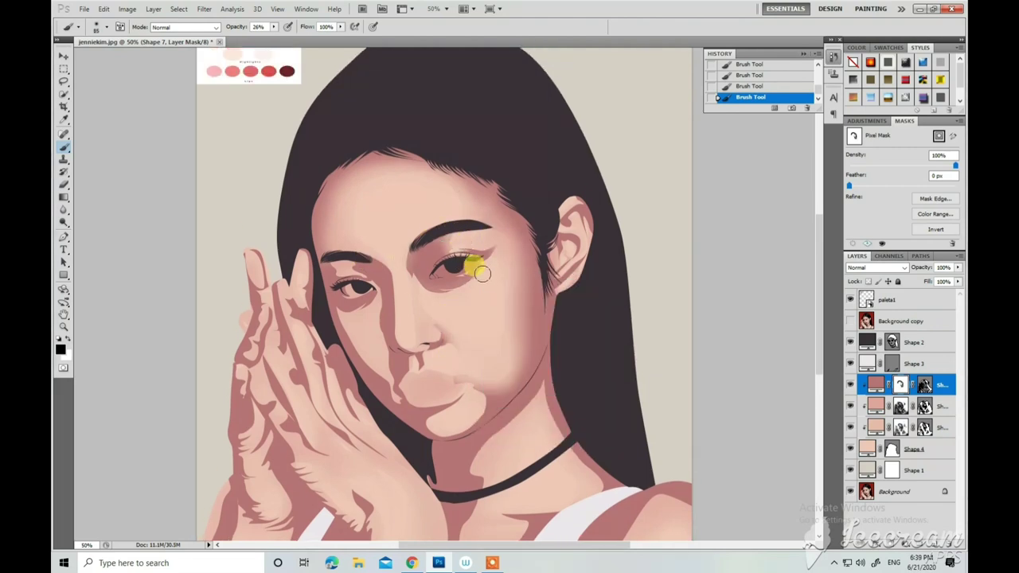
{"action": "key", "text": "ctrl+minus"}
{"action": "right_click", "coordinate": [512, 266]}
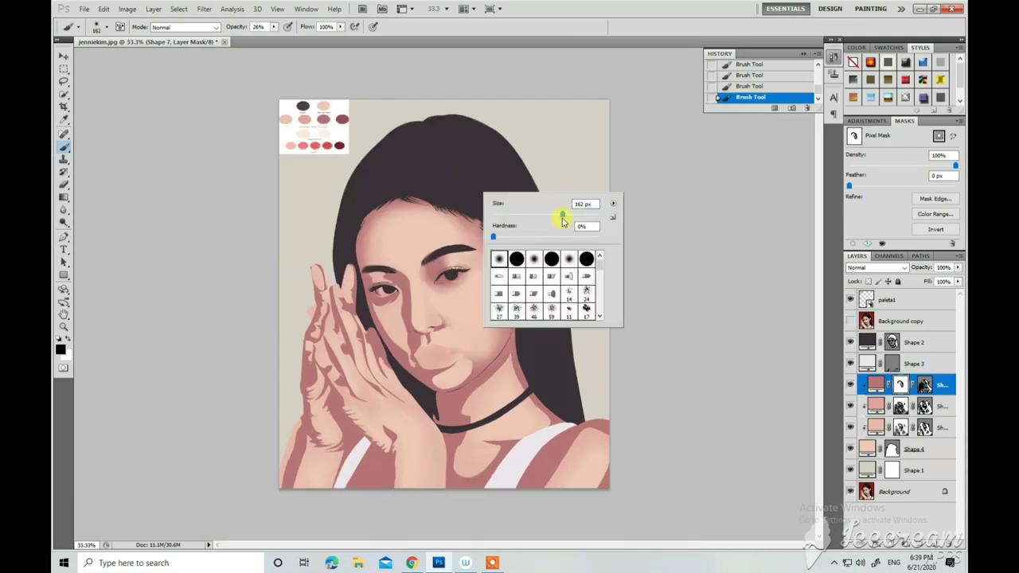
{"action": "left_click_drag", "start_coordinate": [553, 216], "coordinate": [562, 215]}
{"action": "key", "text": "Return"}
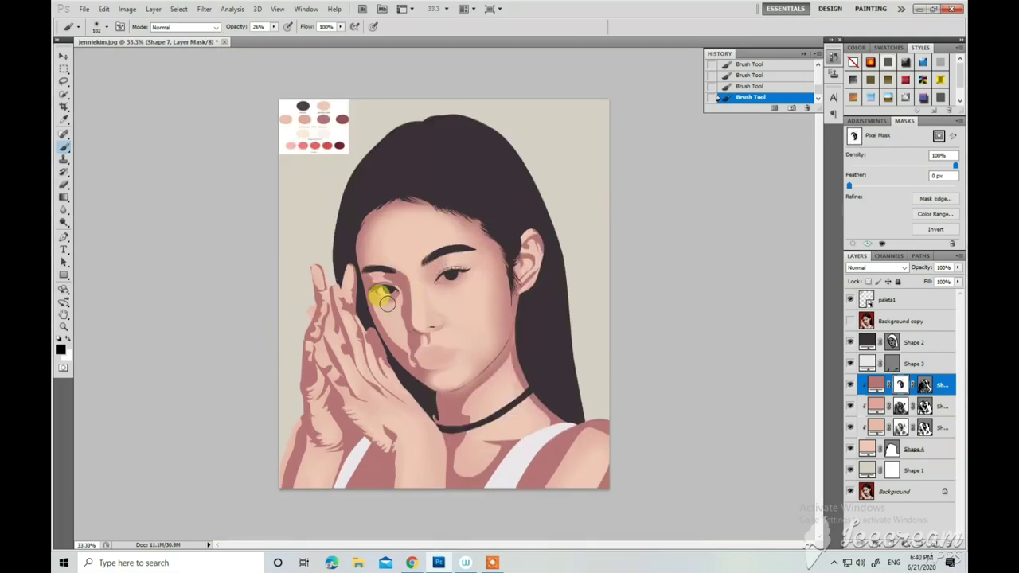
{"action": "key", "text": "ctrl+plus"}
Adjust the soft brush size through 60, 114 and 54 px for the neck area.
{"action": "right_click", "coordinate": [363, 313]}
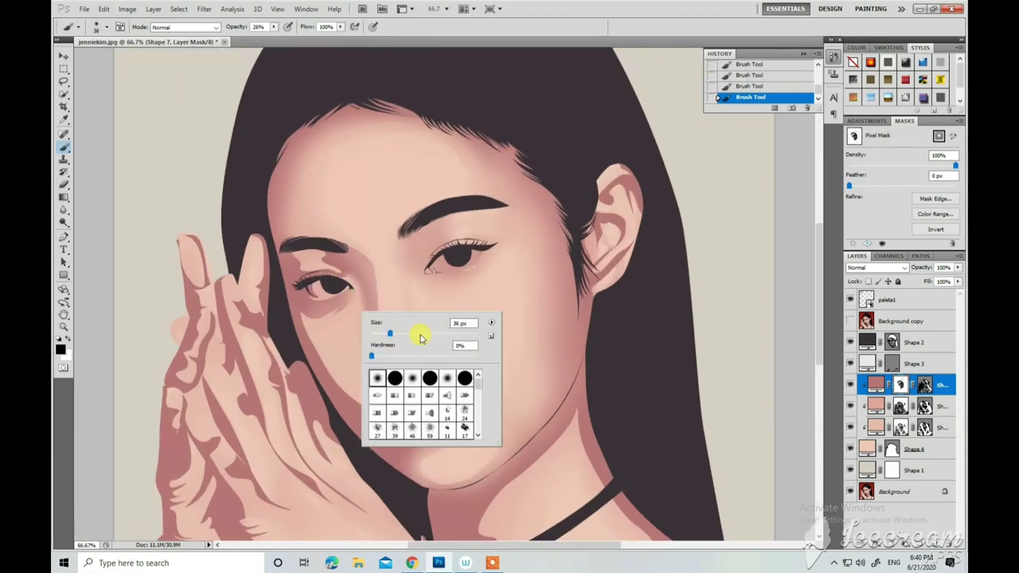
{"action": "key", "text": "Return"}
{"action": "scroll", "coordinate": [398, 342], "scroll_direction": "down", "scroll_amount": 1}
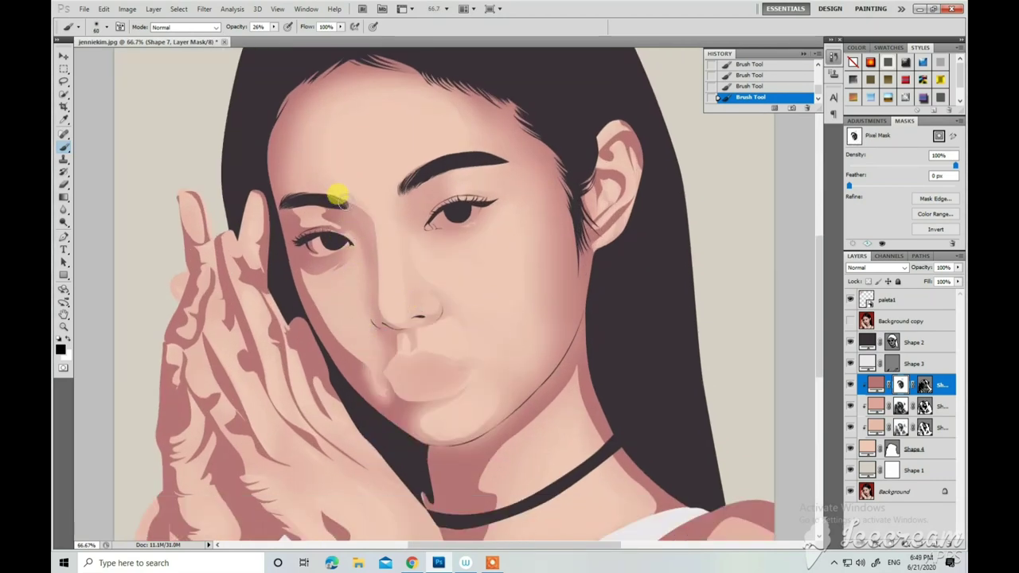
{"action": "key", "text": "bracketright"}
{"action": "key", "text": "bracketright"}
{"action": "key", "text": "bracketright"}
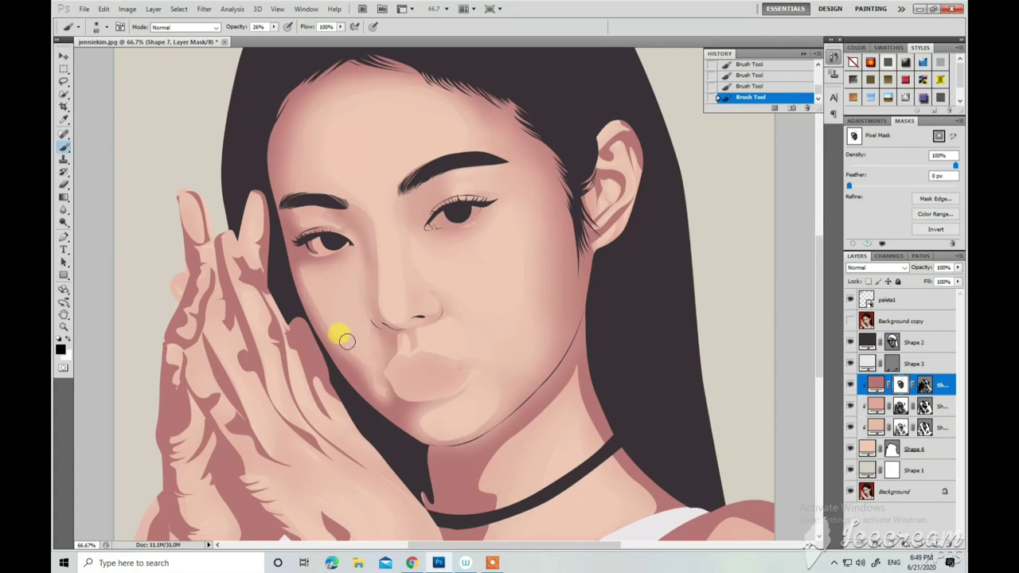
{"action": "scroll", "coordinate": [416, 295], "scroll_direction": "down", "scroll_amount": 3}
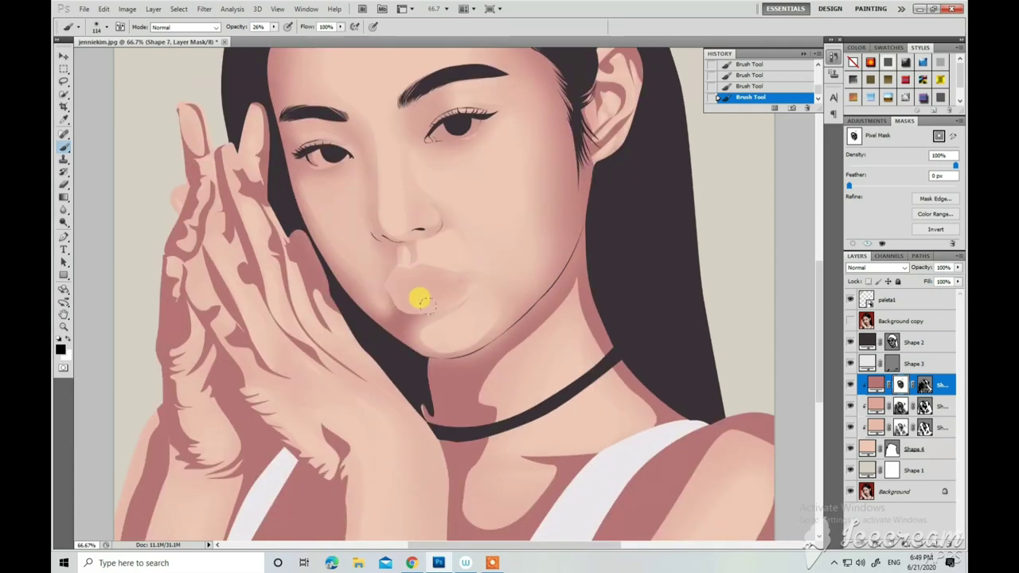
{"action": "key", "text": "bracketleft"}
{"action": "key", "text": "bracketleft"}
{"action": "key", "text": "bracketleft"}
{"action": "scroll", "coordinate": [541, 335], "scroll_direction": "down", "scroll_amount": 1}
{"action": "right_click", "coordinate": [593, 273]}
{"action": "key", "text": "Return"}
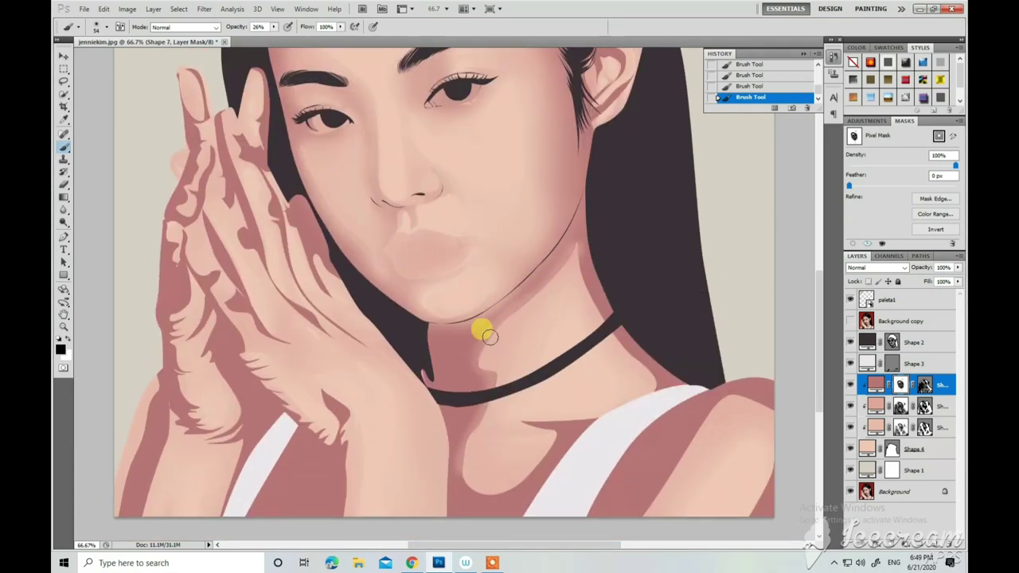
{"action": "right_click", "coordinate": [585, 356]}
{"action": "key", "text": "Return"}
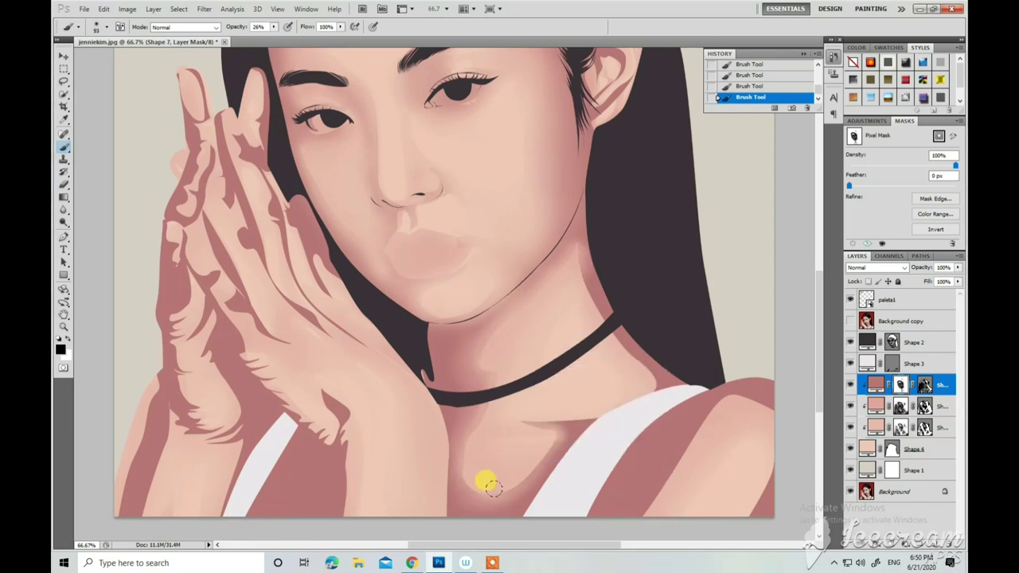
{"action": "key", "text": "ctrl+minus"}
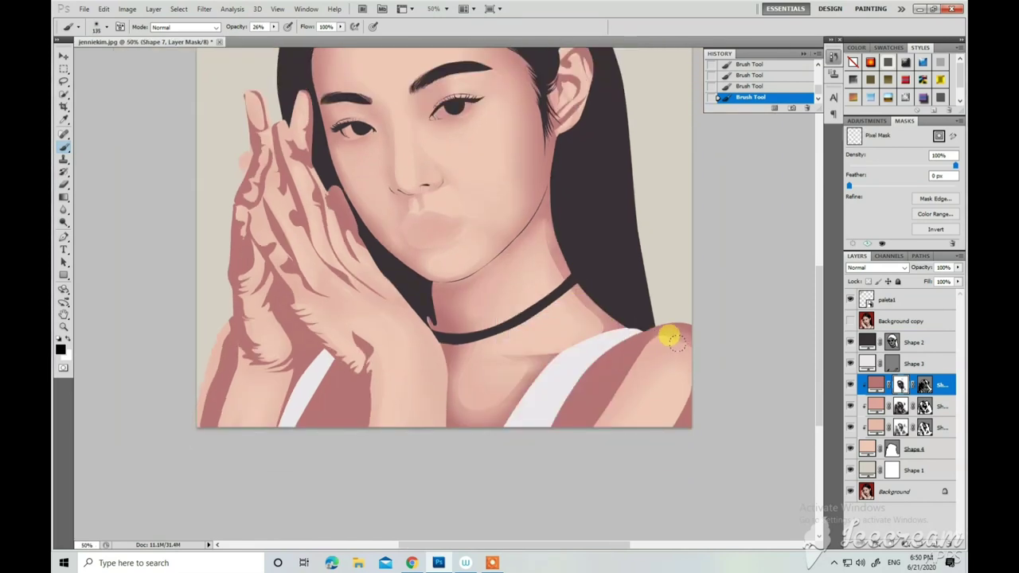
Paint the mask to soften the shadow on the right shoulder.
{"action": "left_click_drag", "start_coordinate": [625, 373], "coordinate": [663, 391]}
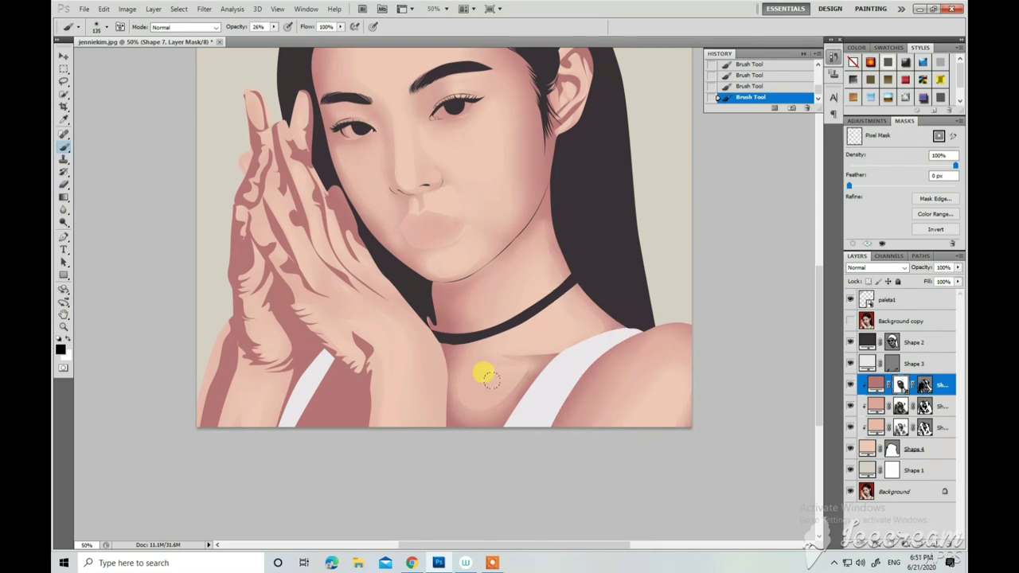
{"action": "scroll", "coordinate": [520, 243], "scroll_direction": "up", "scroll_amount": 2}
{"action": "scroll", "coordinate": [510, 199], "scroll_direction": "up", "scroll_amount": 3}
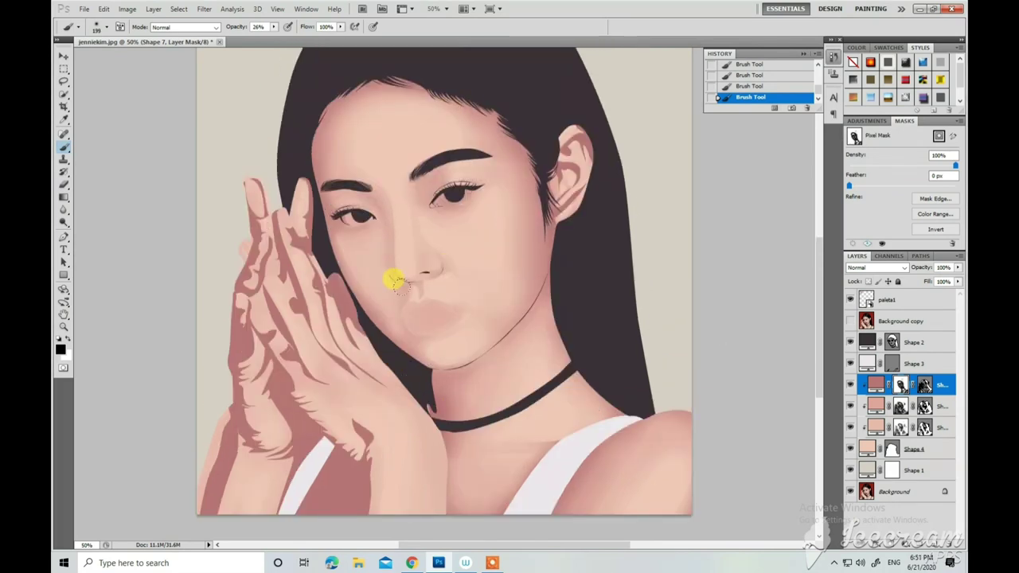
{"action": "scroll", "coordinate": [396, 280], "scroll_direction": "down", "scroll_amount": 2}
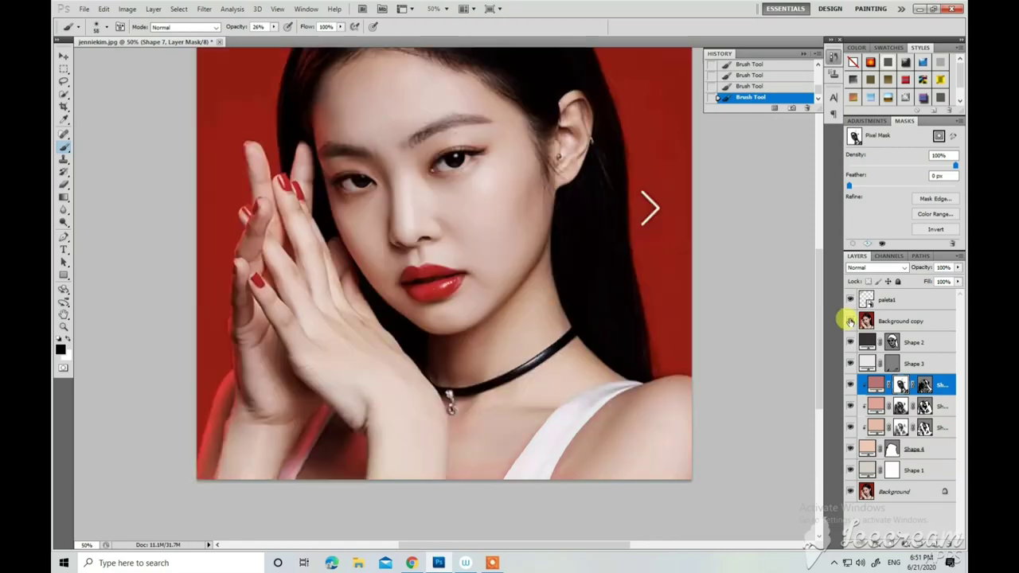
{"action": "scroll", "coordinate": [716, 342], "scroll_direction": "down", "scroll_amount": 6}
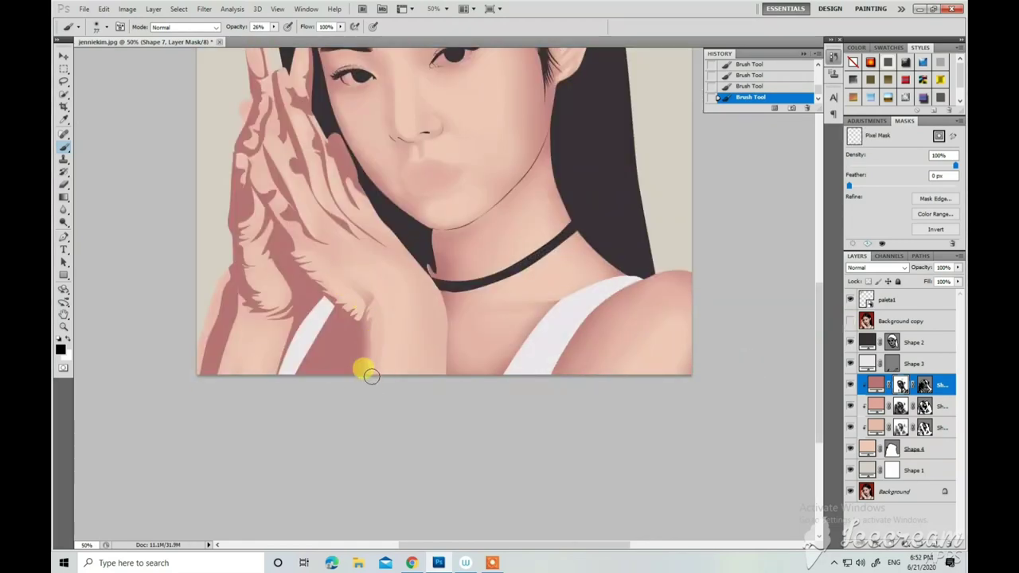
Return the soft Brush to painting on Shape 7's pixel mask.
{"action": "scroll", "coordinate": [364, 363], "scroll_direction": "up", "scroll_amount": 4}
{"action": "right_click", "coordinate": [346, 289]}
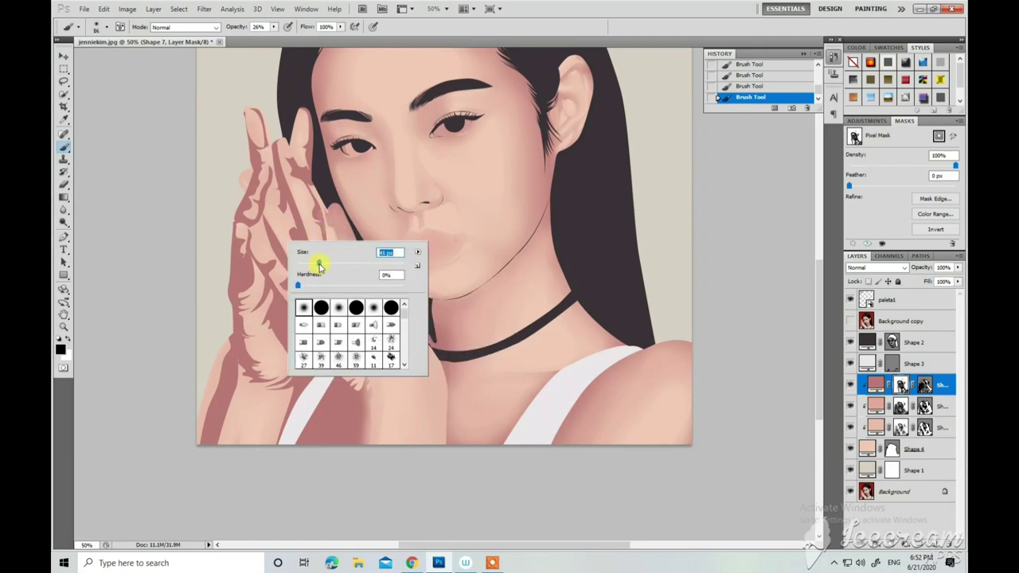
{"action": "key", "text": "p"}
{"action": "left_click", "coordinate": [291, 234]}
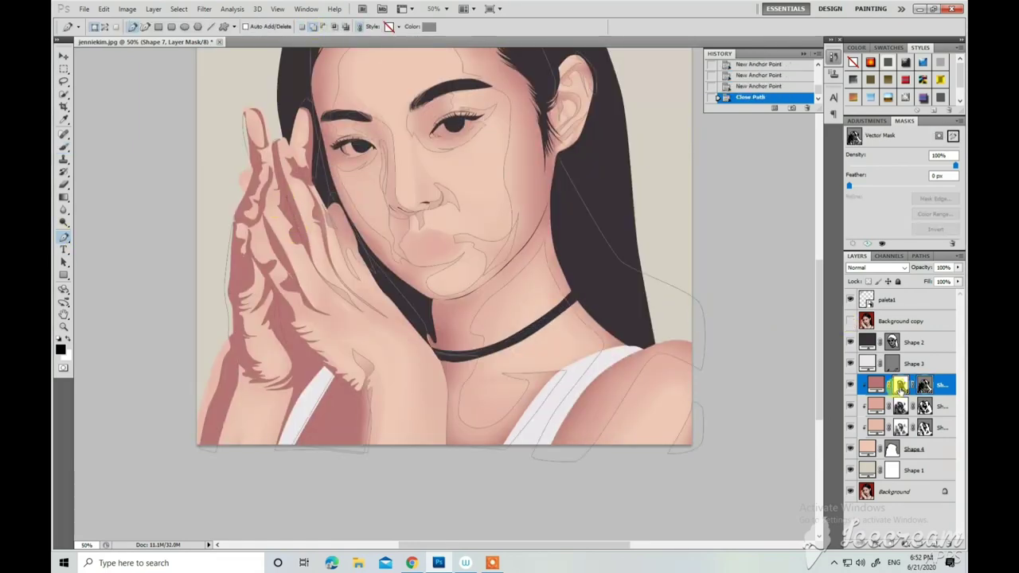
{"action": "key", "text": "b"}
{"action": "right_click", "coordinate": [302, 166]}
{"action": "left_click", "coordinate": [307, 213]}
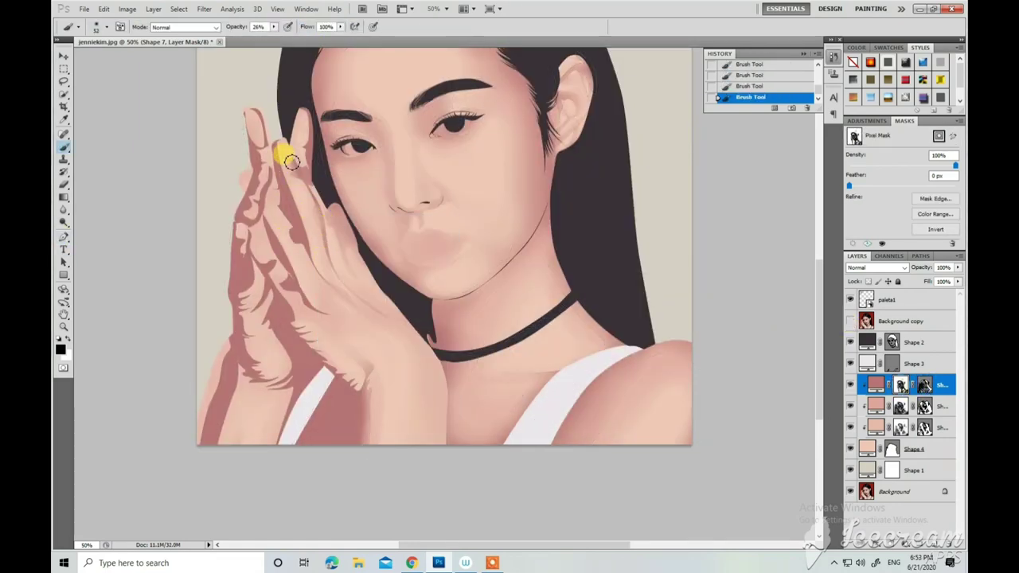
Soften the shading on the raised finger, across the hand and around the fingers.
{"action": "left_click_drag", "start_coordinate": [292, 162], "coordinate": [304, 157]}
{"action": "right_click", "coordinate": [319, 247]}
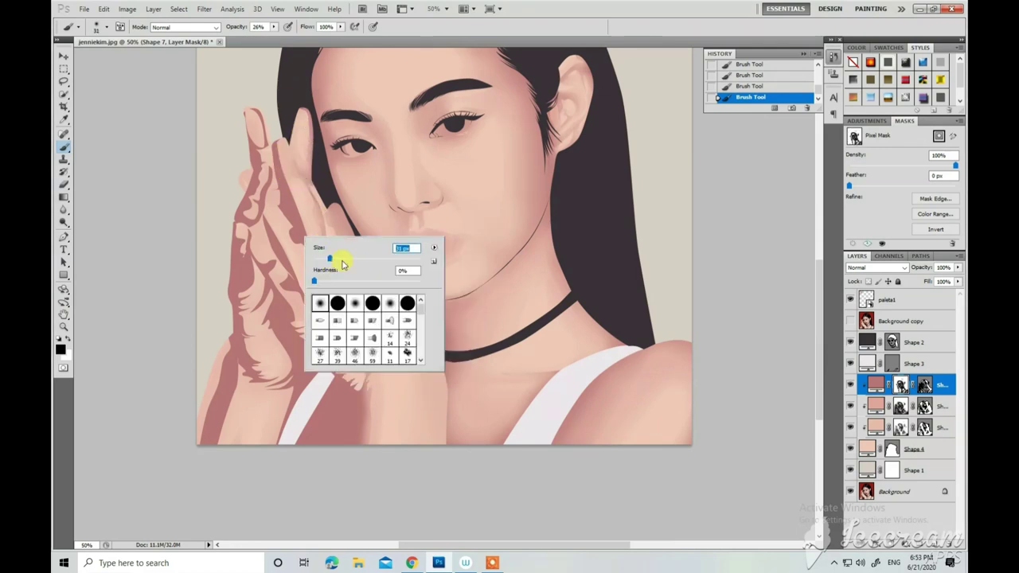
{"action": "left_click", "coordinate": [296, 204]}
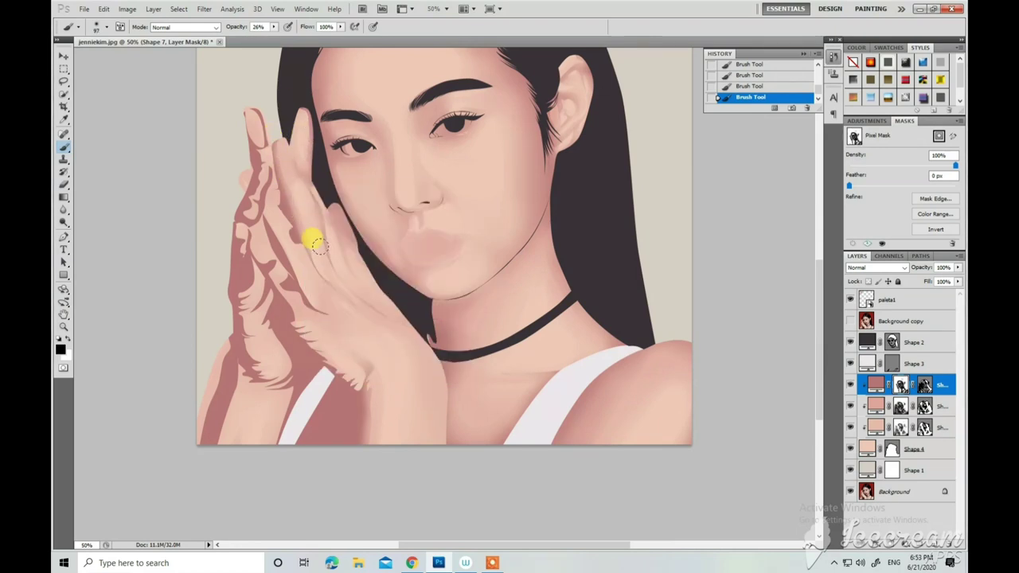
{"action": "left_click_drag", "start_coordinate": [317, 244], "coordinate": [299, 250]}
{"action": "scroll", "coordinate": [222, 374], "scroll_direction": "down", "scroll_amount": 2}
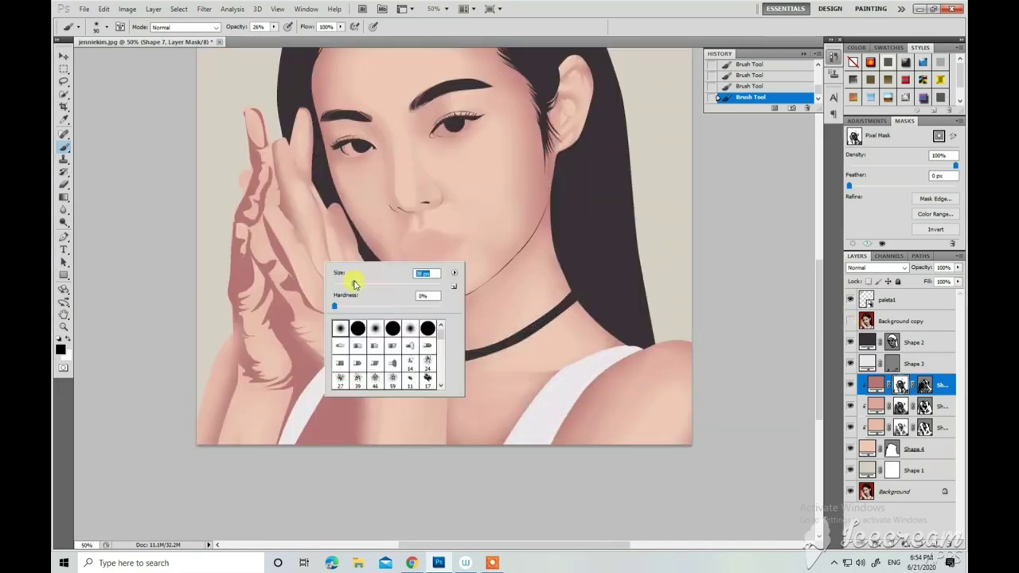
{"action": "left_click_drag", "start_coordinate": [277, 233], "coordinate": [307, 306]}
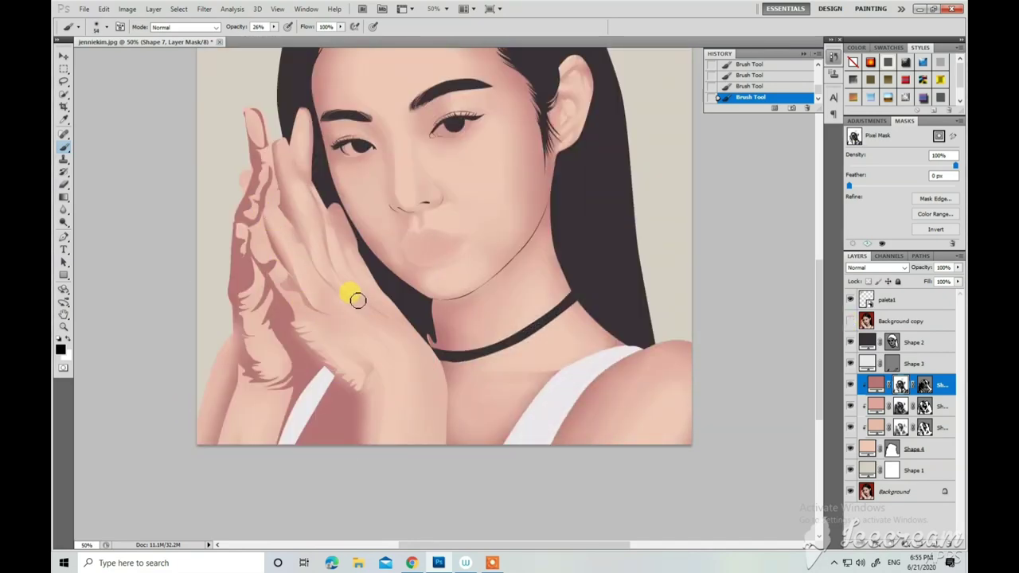
Enlarge the brush and paint away the dark feathery shading on the left hand.
{"action": "scroll", "coordinate": [263, 262], "scroll_direction": "up", "scroll_amount": 3}
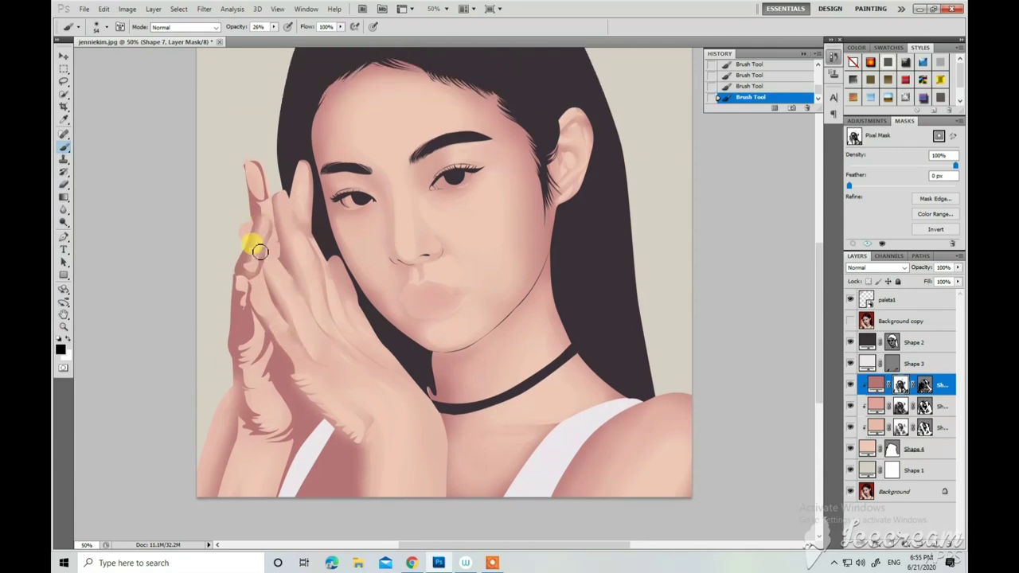
{"action": "scroll", "coordinate": [244, 164], "scroll_direction": "down", "scroll_amount": 6}
{"action": "scroll", "coordinate": [300, 266], "scroll_direction": "down", "scroll_amount": 4}
{"action": "right_click", "coordinate": [302, 317]}
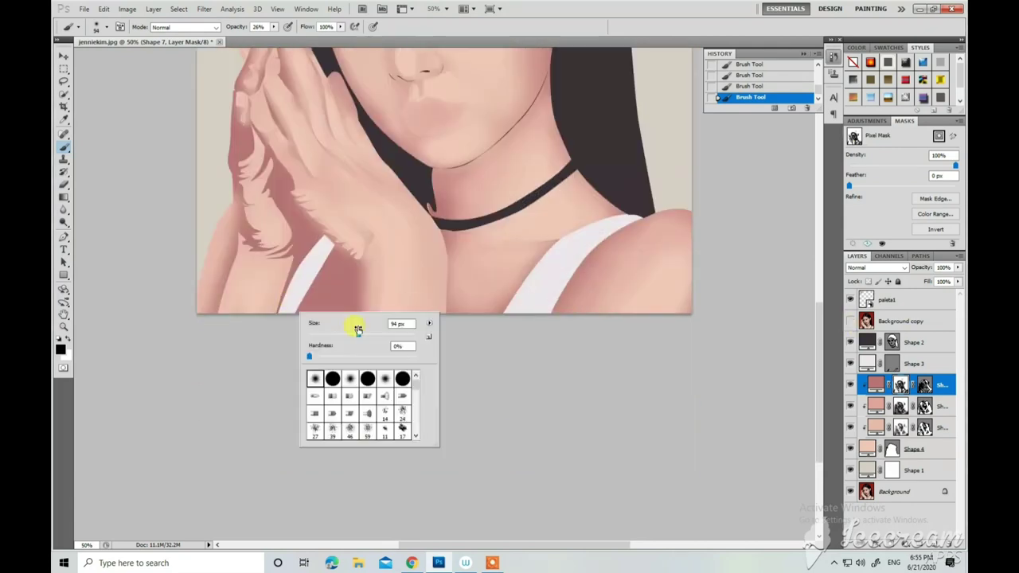
{"action": "key", "text": "Return"}
{"action": "mouse_move", "coordinate": [268, 286]}
{"action": "left_mouse_down"}
{"action": "mouse_move", "coordinate": [234, 141]}
{"action": "mouse_move", "coordinate": [234, 234]}
{"action": "left_mouse_up"}
{"action": "scroll", "coordinate": [239, 207], "scroll_direction": "up", "scroll_amount": 2}
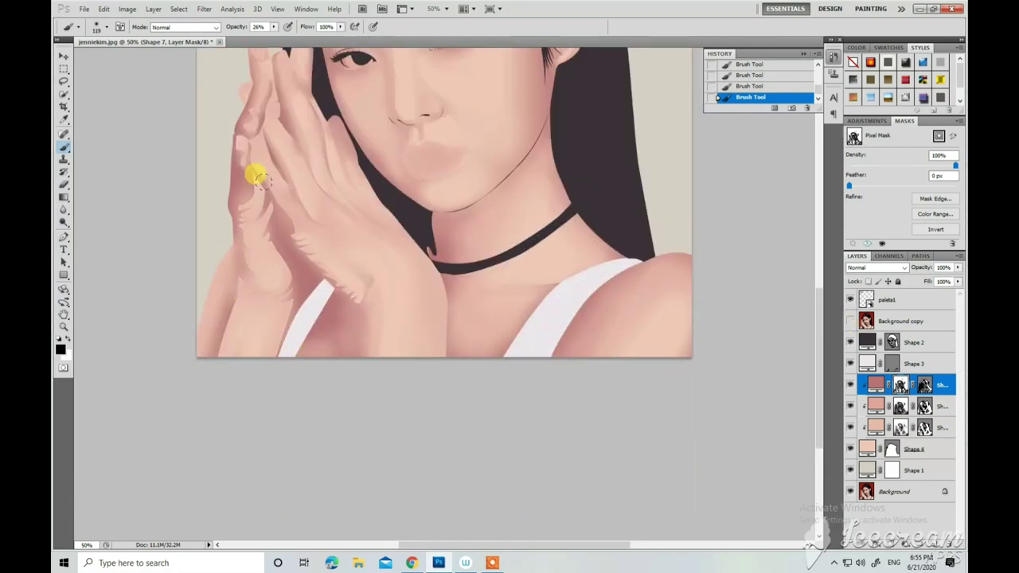
{"action": "scroll", "coordinate": [382, 263], "scroll_direction": "down", "scroll_amount": 1}
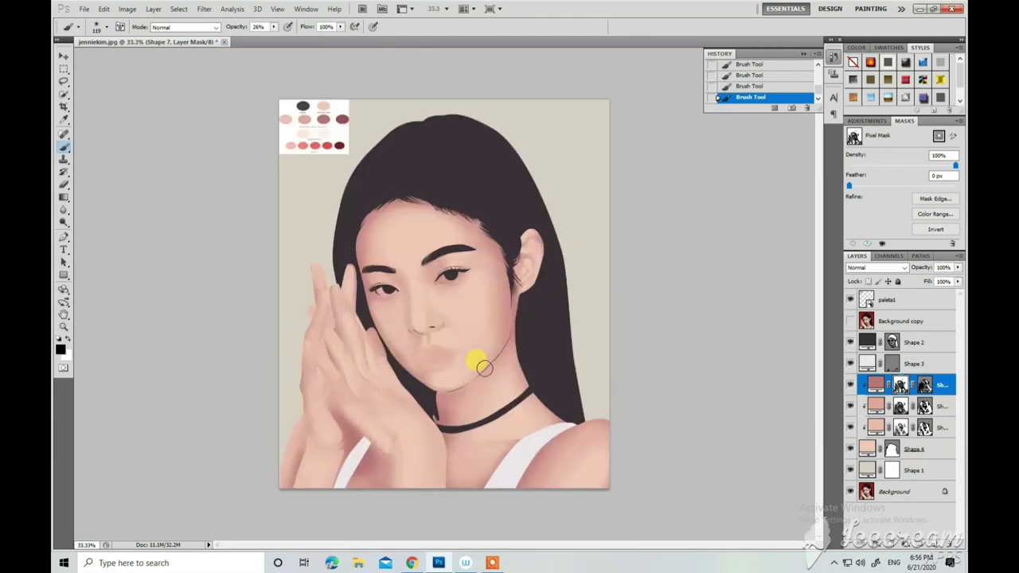
Switch to the Pen tool, show the Background copy photo, and zoom in on the forehead.
{"action": "key", "text": "p"}
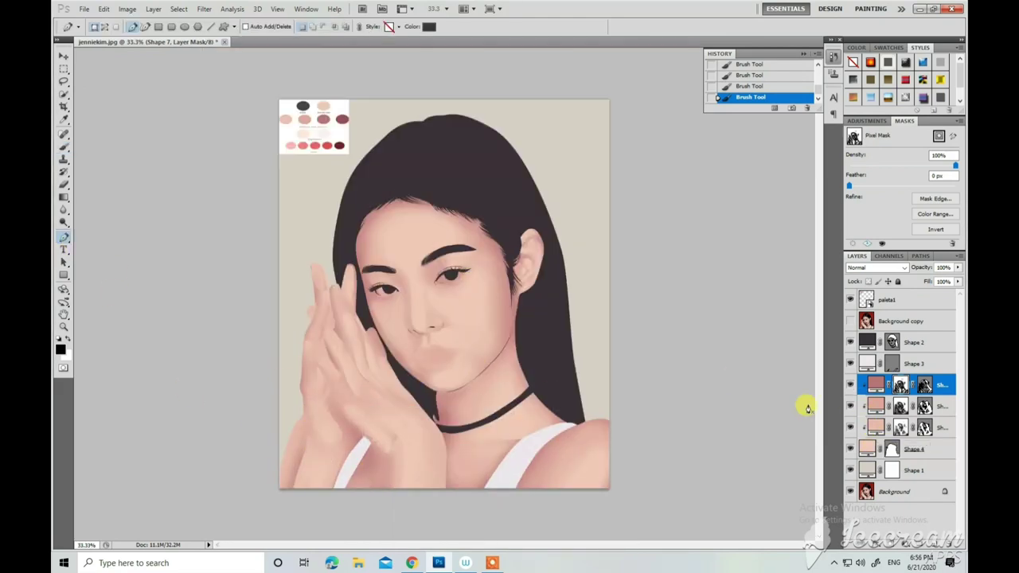
{"action": "left_click", "coordinate": [850, 321]}
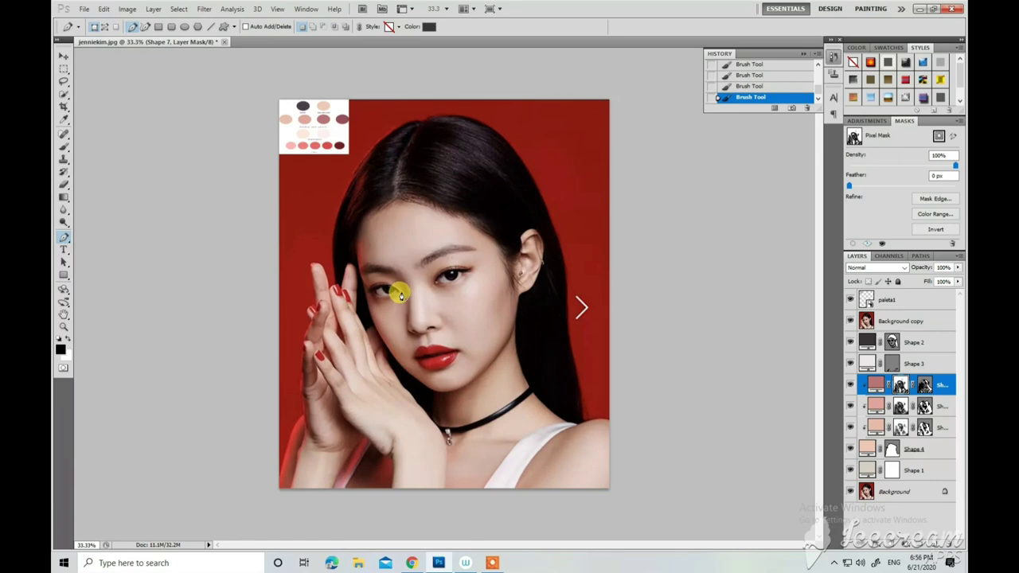
{"action": "scroll", "coordinate": [400, 294], "scroll_direction": "up", "scroll_amount": 1}
{"action": "scroll", "coordinate": [400, 295], "scroll_direction": "up", "scroll_amount": 1}
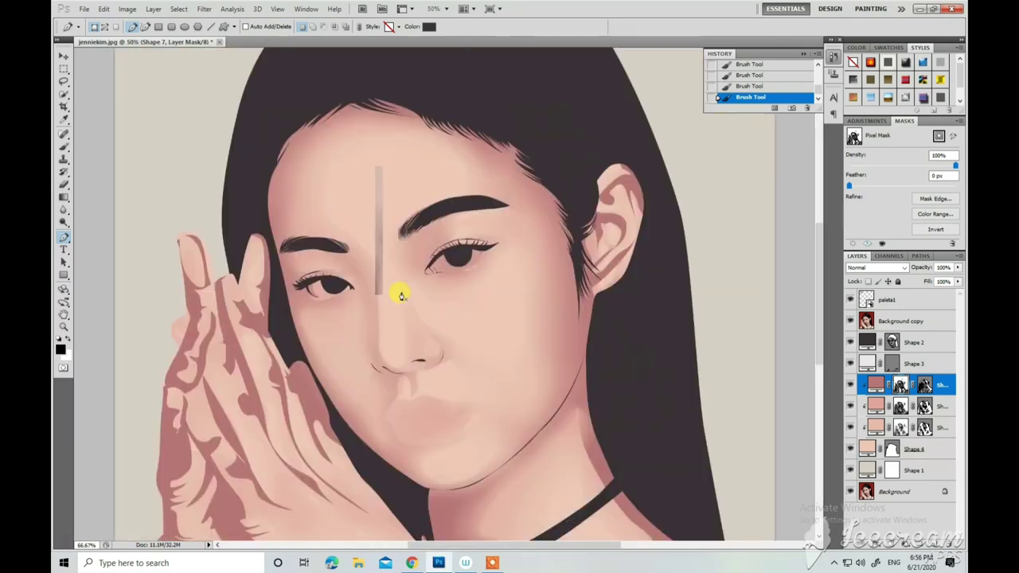
{"action": "scroll", "coordinate": [356, 219], "scroll_direction": "up", "scroll_amount": 1}
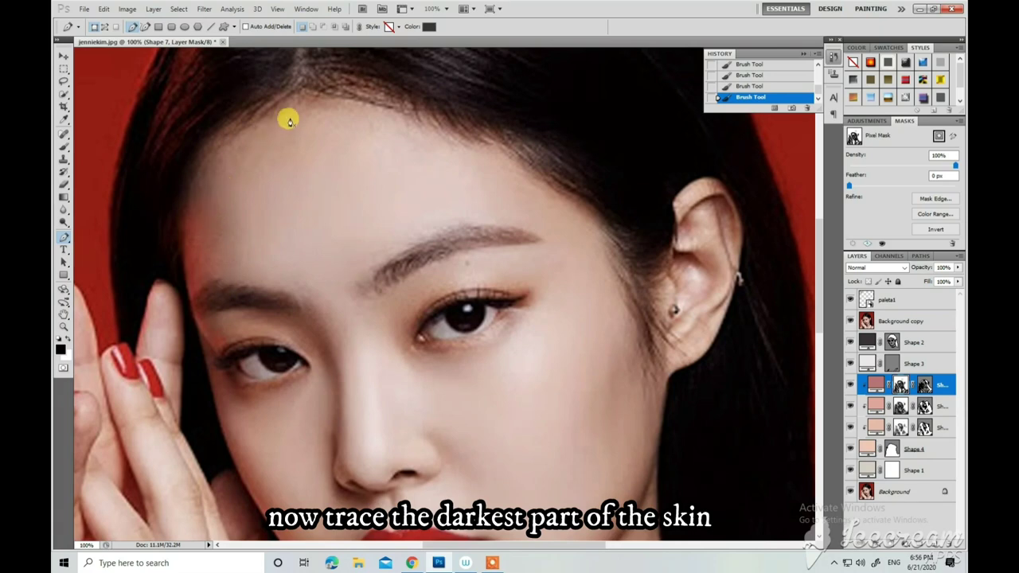
Trace a new pink shadow shape from the eyebrow along the hair edge and clip it to the skin.
{"action": "left_click", "coordinate": [220, 269]}
{"action": "scroll", "coordinate": [221, 334], "scroll_direction": "down", "scroll_amount": 5}
{"action": "left_click", "coordinate": [189, 148]}
{"action": "left_click", "coordinate": [224, 265]}
{"action": "left_click_drag", "start_coordinate": [238, 282], "coordinate": [225, 211]}
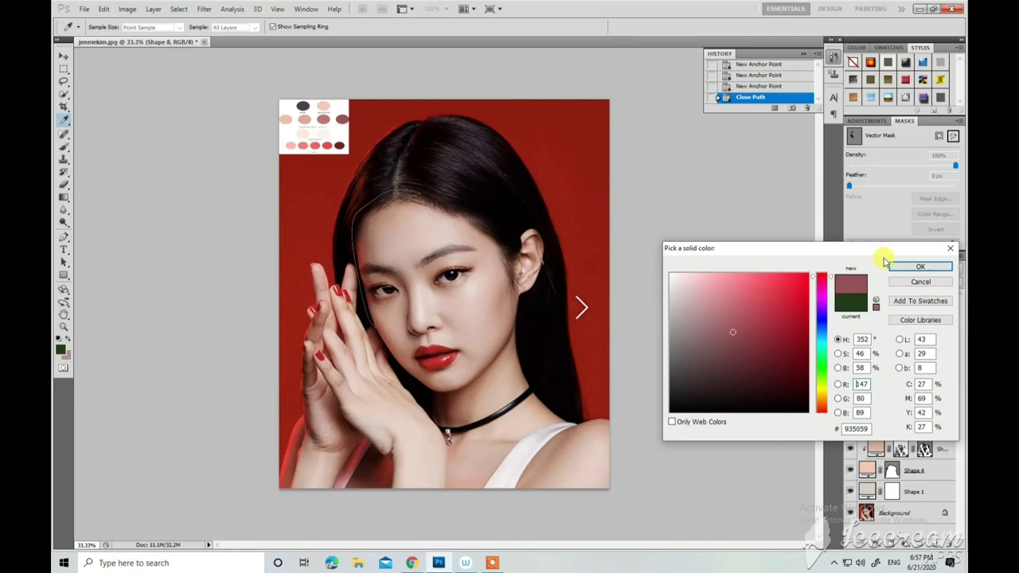
{"action": "left_click", "coordinate": [919, 268]}
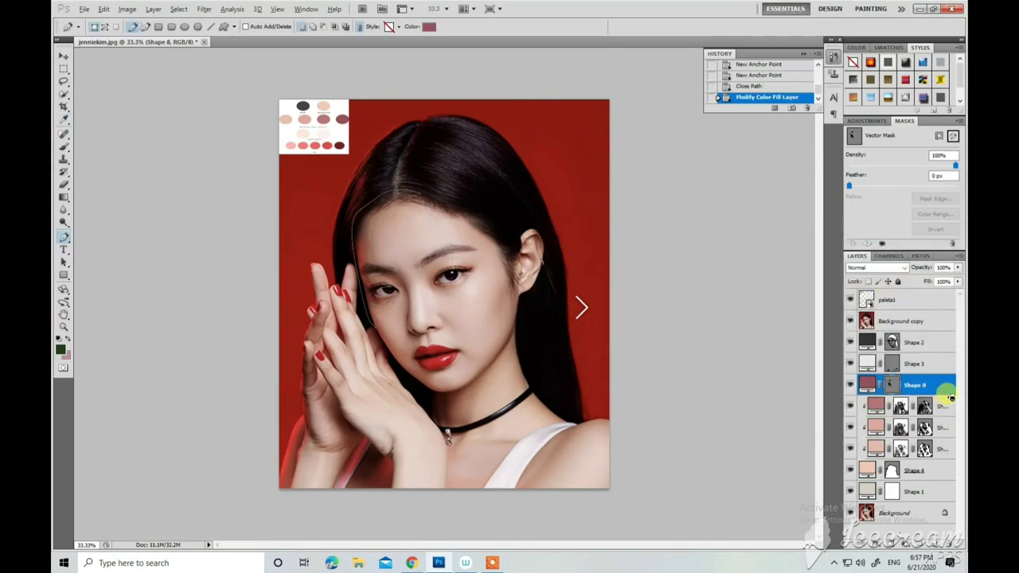
{"action": "left_click", "coordinate": [949, 396], "text": "alt"}
{"action": "scroll", "coordinate": [382, 284], "scroll_direction": "up", "scroll_amount": 5}
Add a closed shadow piece along the edge of the nose and around the nostril.
{"action": "left_click", "coordinate": [268, 252]}
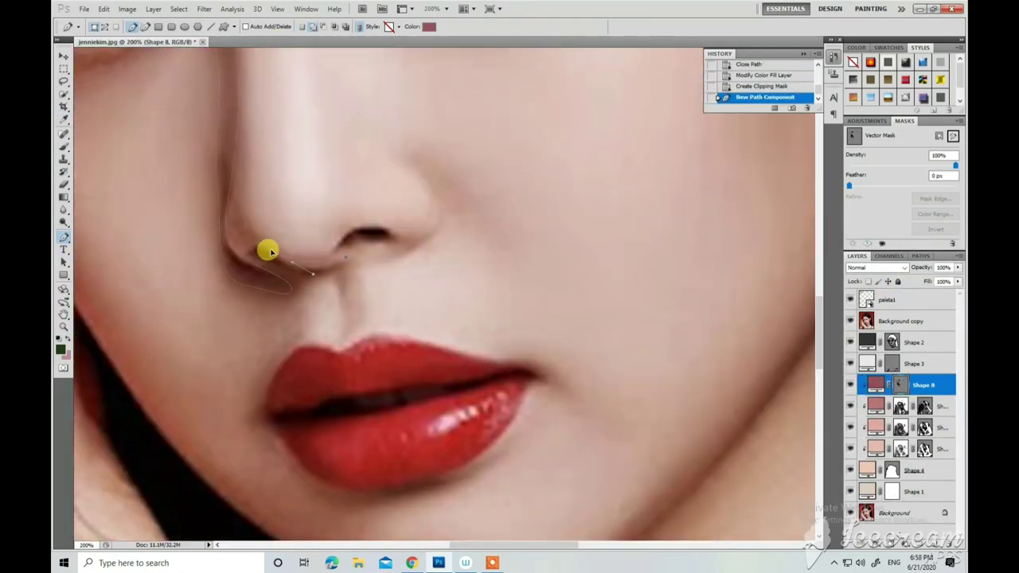
{"action": "left_click", "coordinate": [241, 199]}
{"action": "left_click", "coordinate": [239, 119]}
{"action": "left_click_drag", "start_coordinate": [271, 264], "coordinate": [252, 265]}
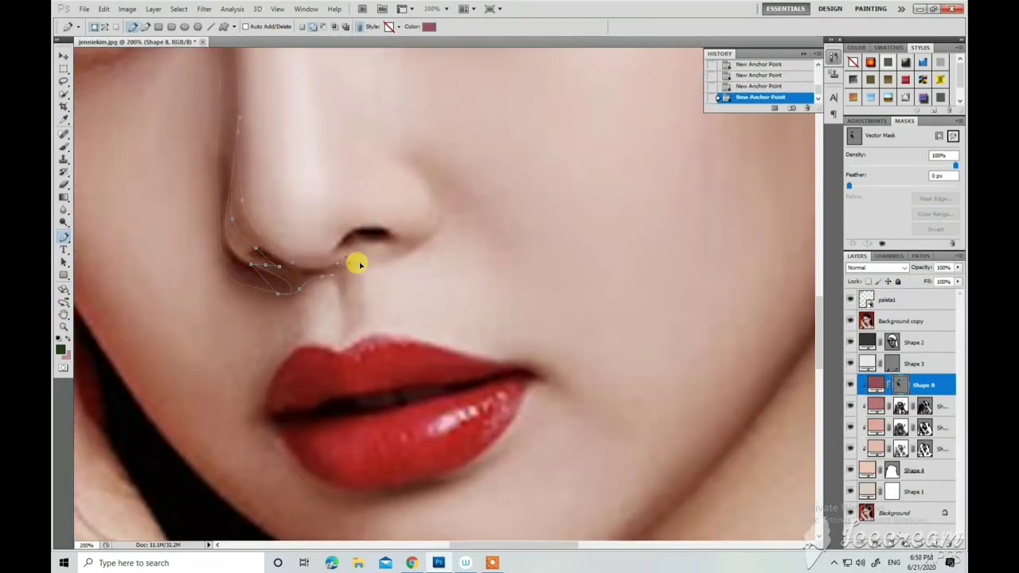
{"action": "left_click", "coordinate": [318, 274]}
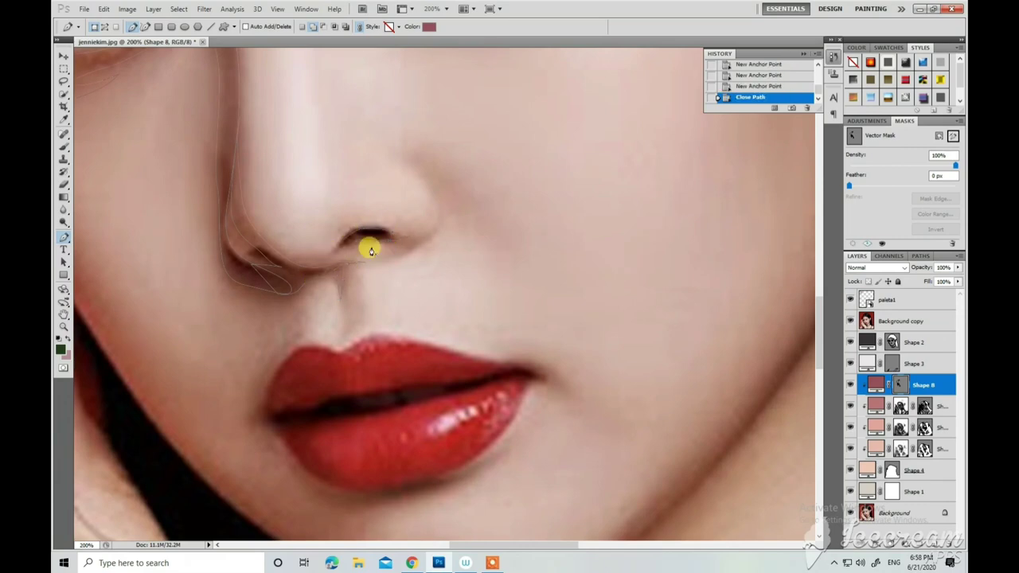
Add a closed shadow piece from the cheek down the jawline and along the neck.
{"action": "key", "text": "ctrl+minus"}
{"action": "left_click", "coordinate": [396, 269]}
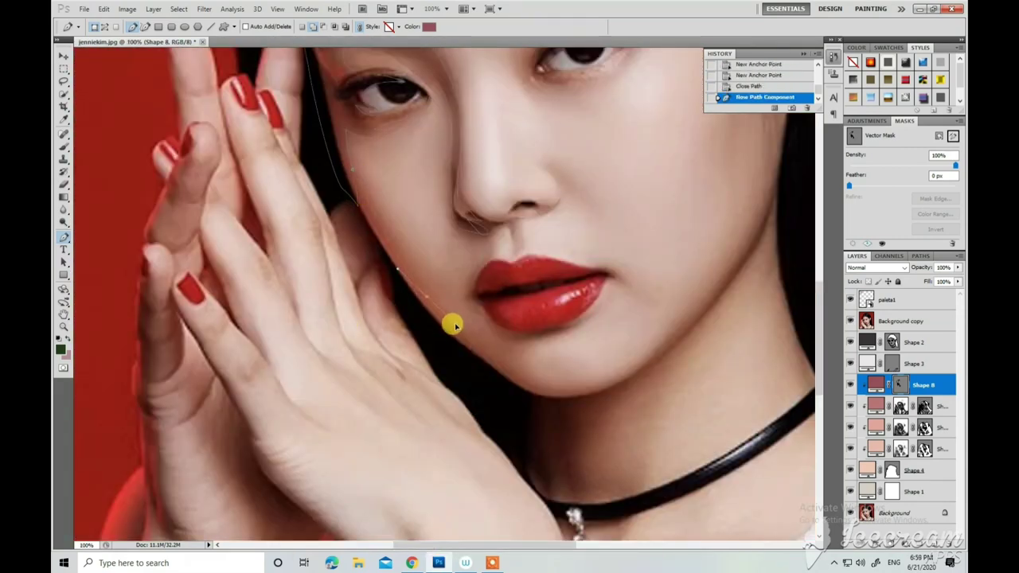
{"action": "left_click", "coordinate": [605, 390]}
{"action": "left_click", "coordinate": [706, 305]}
{"action": "left_click", "coordinate": [664, 215]}
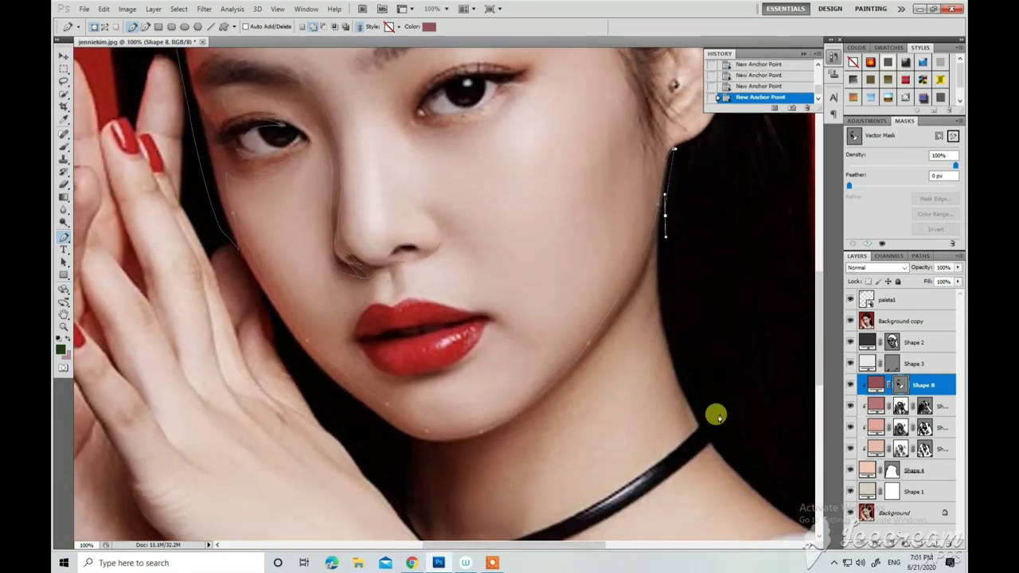
{"action": "key", "text": "ctrl+minus"}
{"action": "key", "text": "ctrl+minus"}
{"action": "key", "text": "ctrl+plus"}
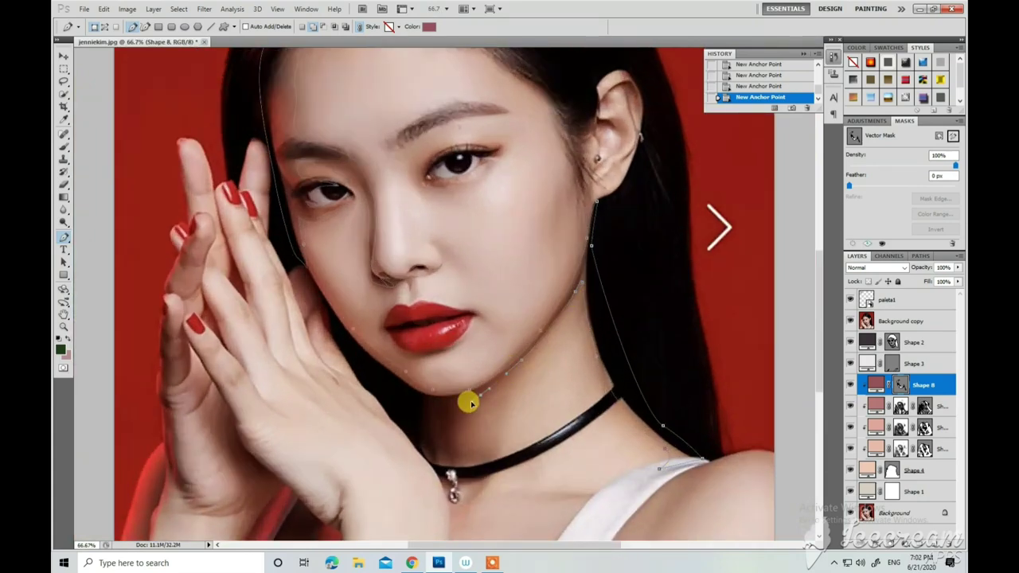
{"action": "left_click", "coordinate": [427, 278]}
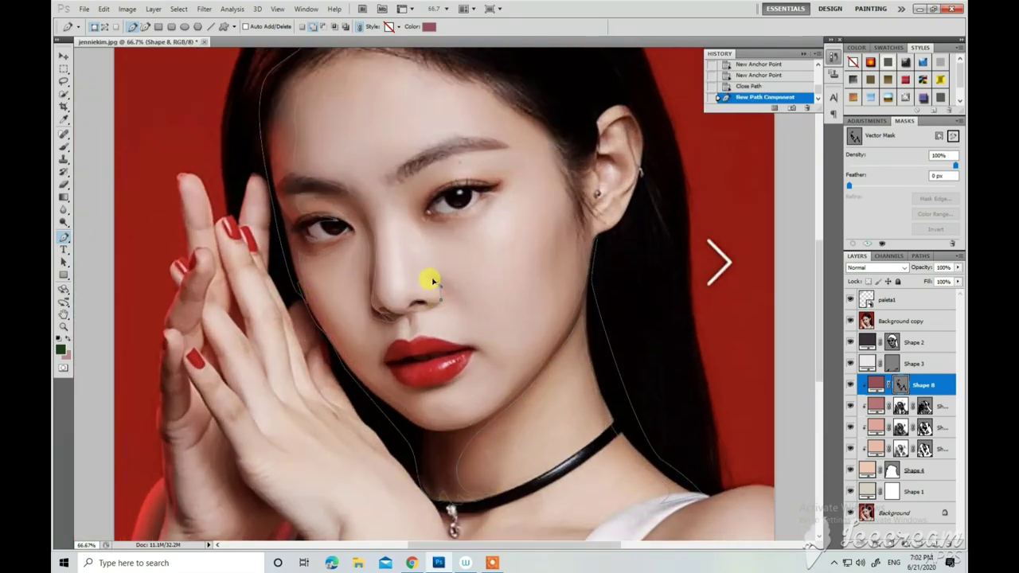
Trace a shadow curve from the upper eyelid around the inner corner and under the eye.
{"action": "key", "text": "ctrl+plus"}
{"action": "key", "text": "ctrl+plus"}
{"action": "left_click", "coordinate": [398, 247]}
{"action": "left_click", "coordinate": [368, 279]}
{"action": "left_click", "coordinate": [355, 332]}
{"action": "left_click", "coordinate": [367, 360]}
{"action": "left_click", "coordinate": [384, 363]}
{"action": "left_click", "coordinate": [405, 366]}
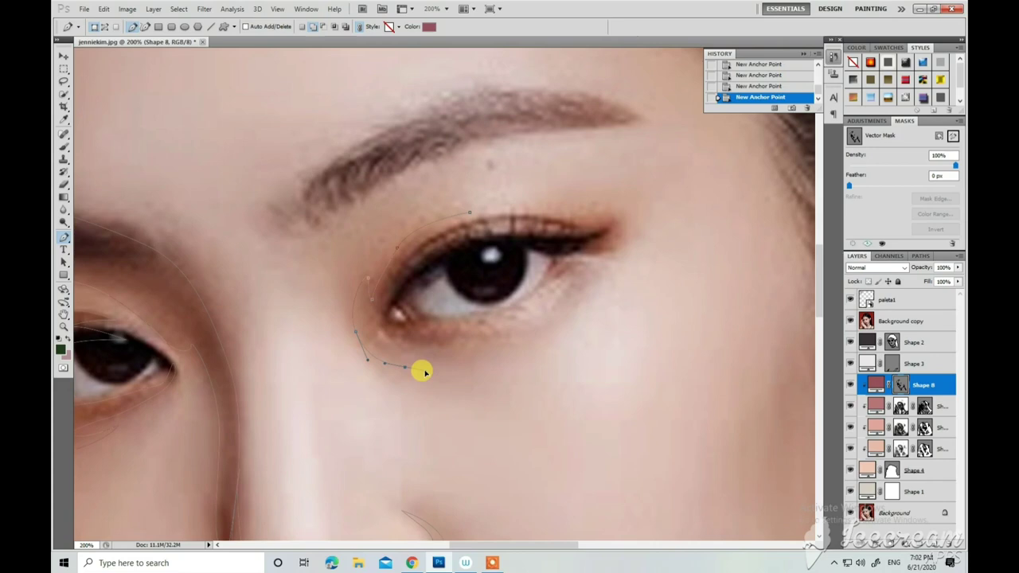
{"action": "left_click", "coordinate": [431, 322]}
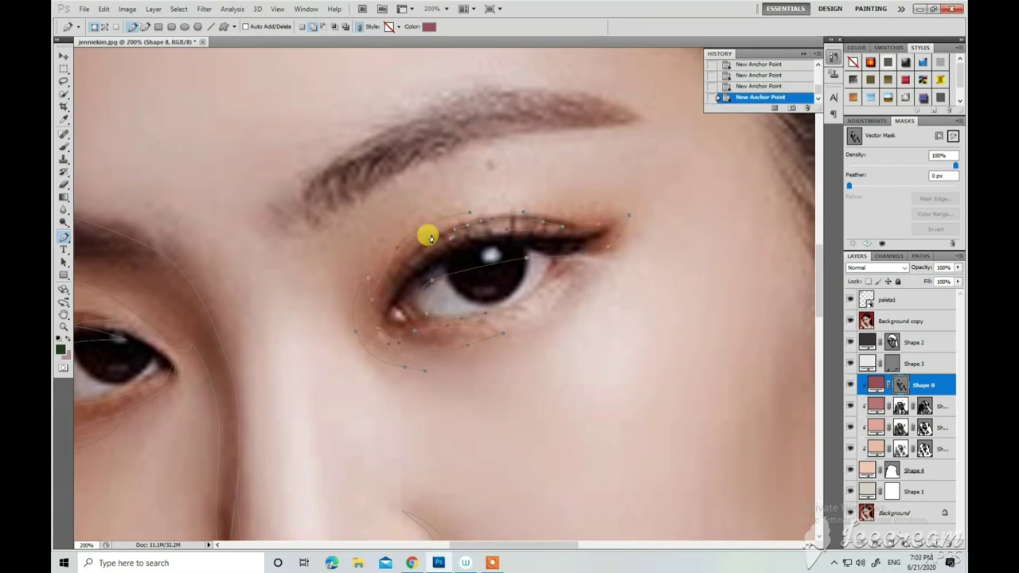
{"action": "key", "text": "ctrl+minus"}
Start a shadow piece near the shoulder with anchors along its edge.
{"action": "scroll", "coordinate": [380, 448], "scroll_direction": "down", "scroll_amount": 5}
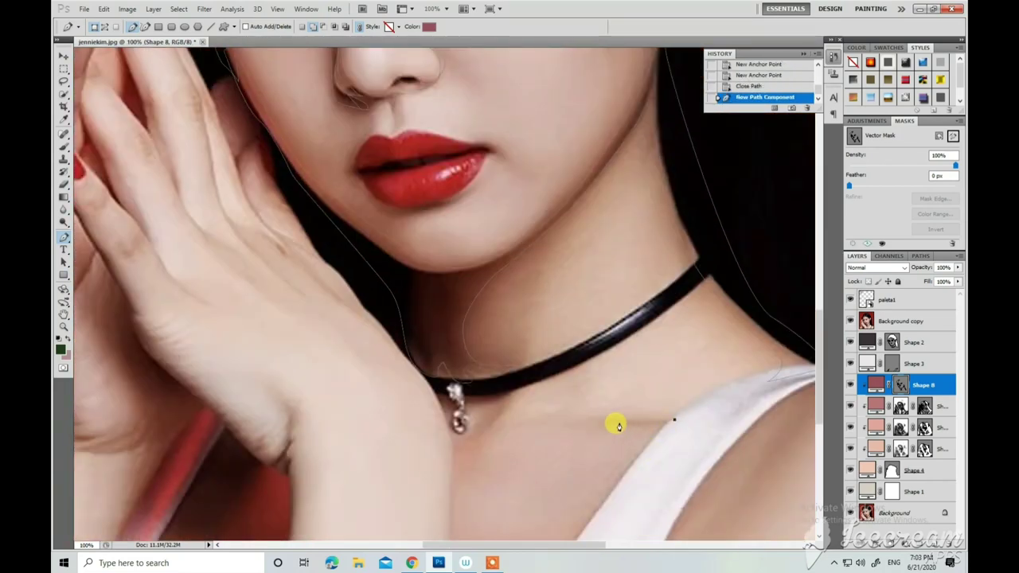
{"action": "left_click", "coordinate": [616, 415]}
{"action": "left_click", "coordinate": [674, 412]}
{"action": "left_click", "coordinate": [616, 467]}
{"action": "scroll", "coordinate": [561, 429], "scroll_direction": "down", "scroll_amount": 2}
{"action": "scroll", "coordinate": [550, 442], "scroll_direction": "right", "scroll_amount": 2}
{"action": "scroll", "coordinate": [716, 318], "scroll_direction": "right", "scroll_amount": 1}
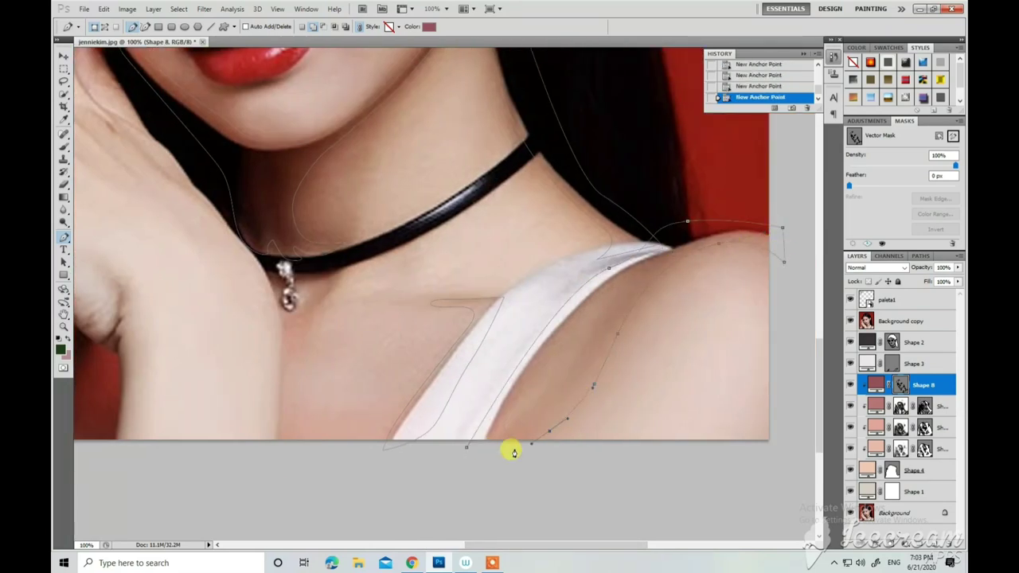
{"action": "scroll", "coordinate": [482, 450], "scroll_direction": "left", "scroll_amount": 3}
{"action": "scroll", "coordinate": [485, 437], "scroll_direction": "up", "scroll_amount": 1}
{"action": "scroll", "coordinate": [488, 425], "scroll_direction": "up", "scroll_amount": 1}
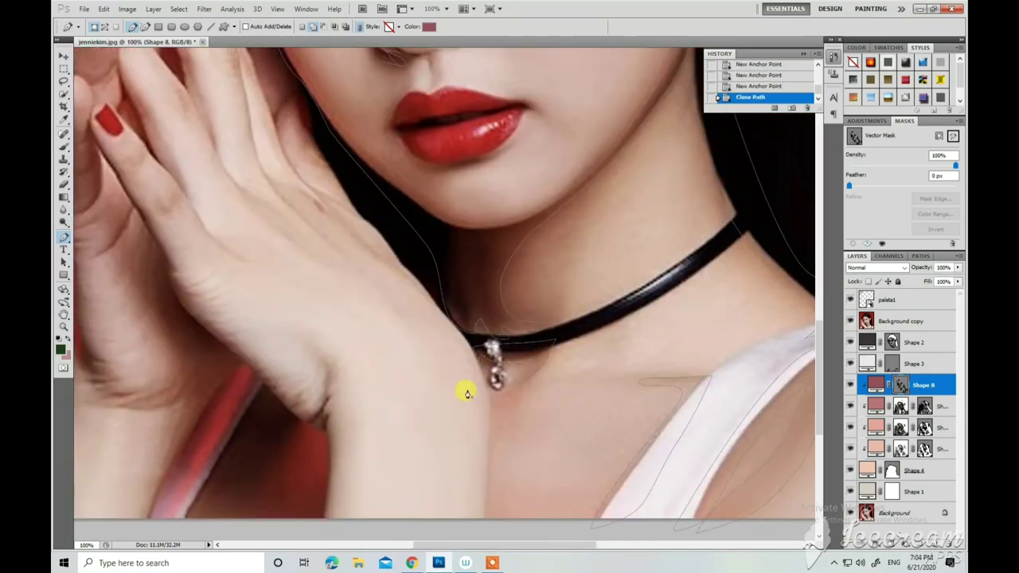
{"action": "scroll", "coordinate": [467, 394], "scroll_direction": "down", "scroll_amount": 2}
Trace and close a shadow piece along the wrist.
{"action": "left_click", "coordinate": [324, 359]}
{"action": "left_click", "coordinate": [328, 327]}
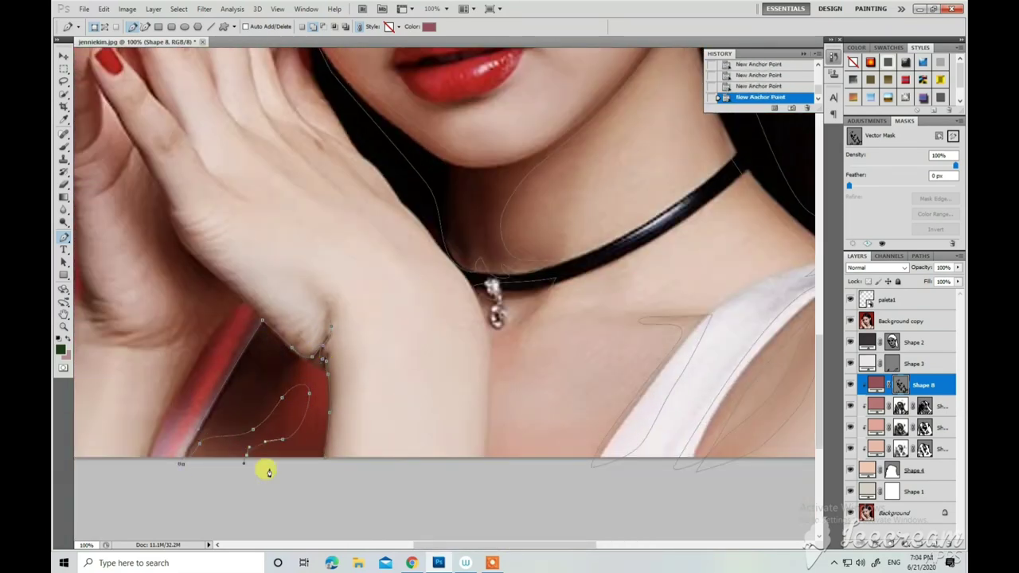
{"action": "left_click_drag", "start_coordinate": [433, 545], "coordinate": [366, 544]}
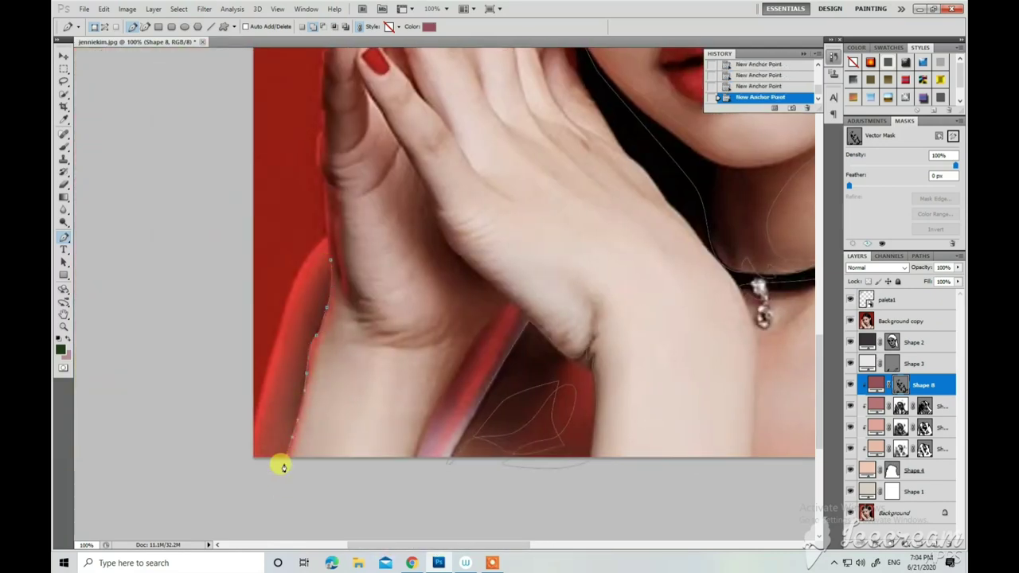
{"action": "left_click", "coordinate": [330, 260]}
{"action": "scroll", "coordinate": [360, 390], "scroll_direction": "up", "scroll_amount": 4}
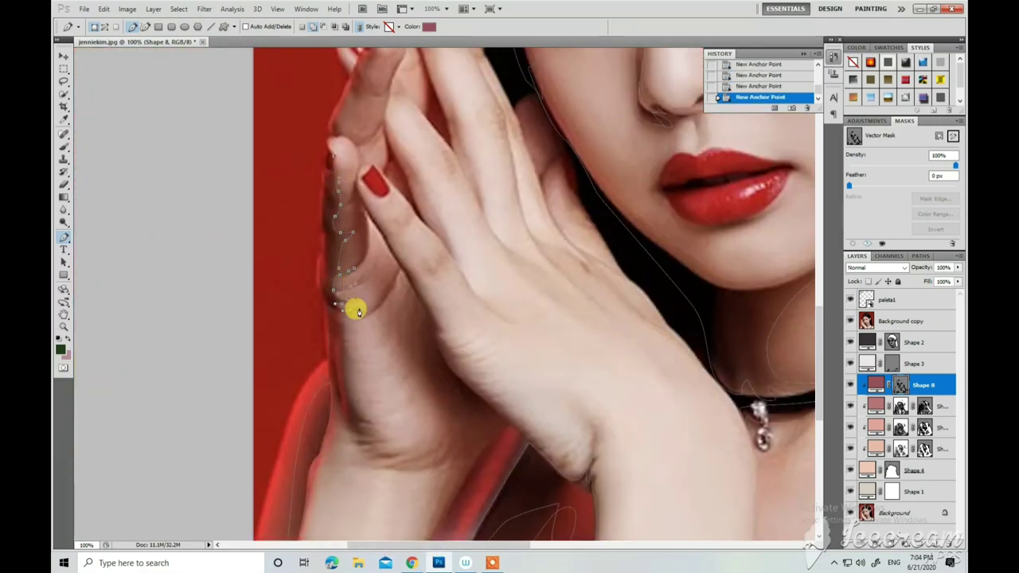
Trace a shadow down the outer edge of the hand toward the wrist.
{"action": "left_click", "coordinate": [360, 438]}
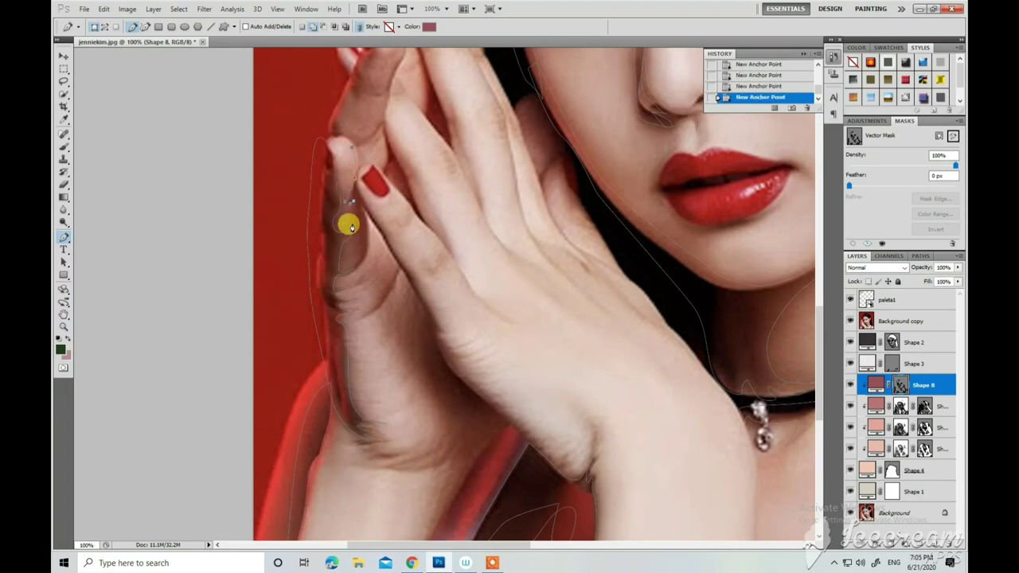
{"action": "left_click", "coordinate": [391, 256]}
{"action": "left_click", "coordinate": [429, 325]}
{"action": "left_click", "coordinate": [439, 391]}
{"action": "left_click", "coordinate": [485, 413]}
{"action": "left_click", "coordinate": [521, 439]}
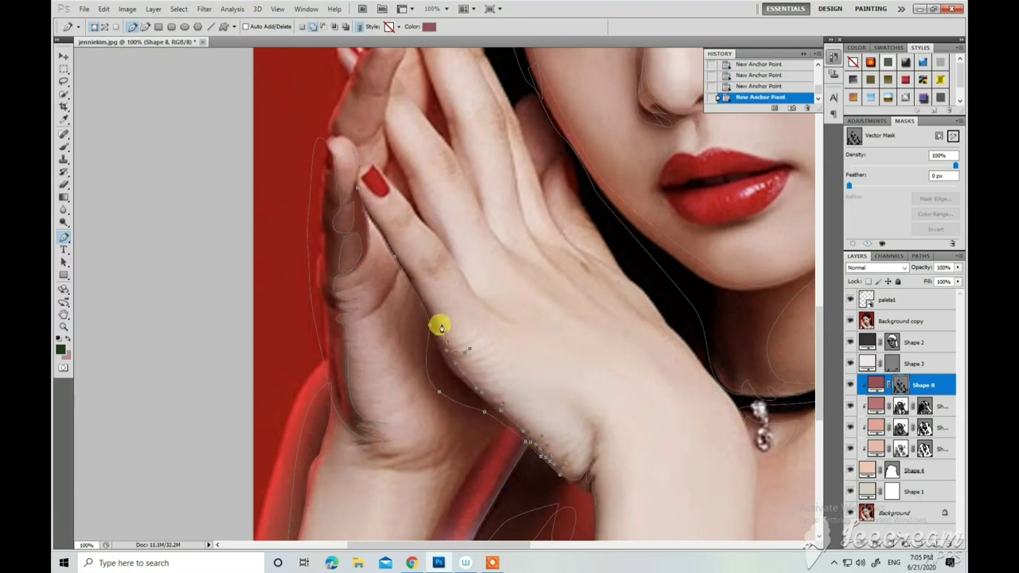
{"action": "scroll", "coordinate": [409, 433], "scroll_direction": "down", "scroll_amount": 4}
{"action": "left_click", "coordinate": [468, 328]}
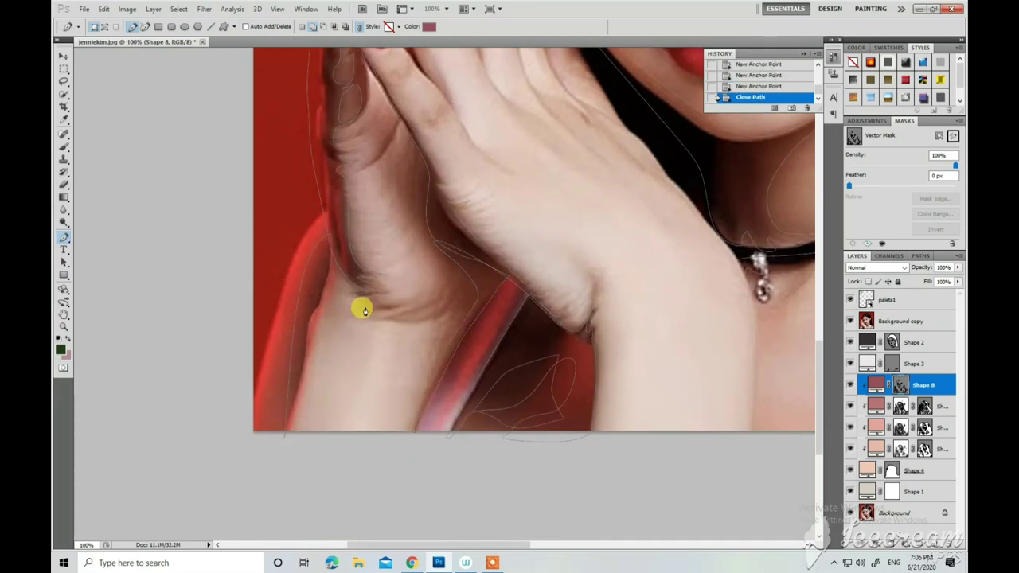
{"action": "scroll", "coordinate": [362, 290], "scroll_direction": "up", "scroll_amount": 3}
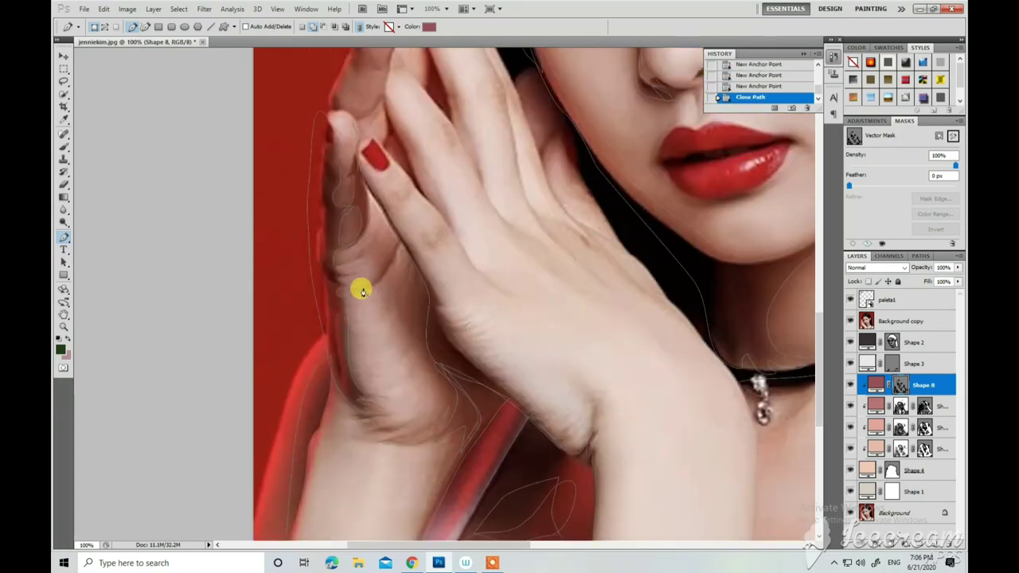
Close the hand shadow and trace a closed shadow piece along the finger edge.
{"action": "left_click", "coordinate": [429, 294]}
{"action": "scroll", "coordinate": [421, 301], "scroll_direction": "up", "scroll_amount": 3}
{"action": "left_click", "coordinate": [415, 305]}
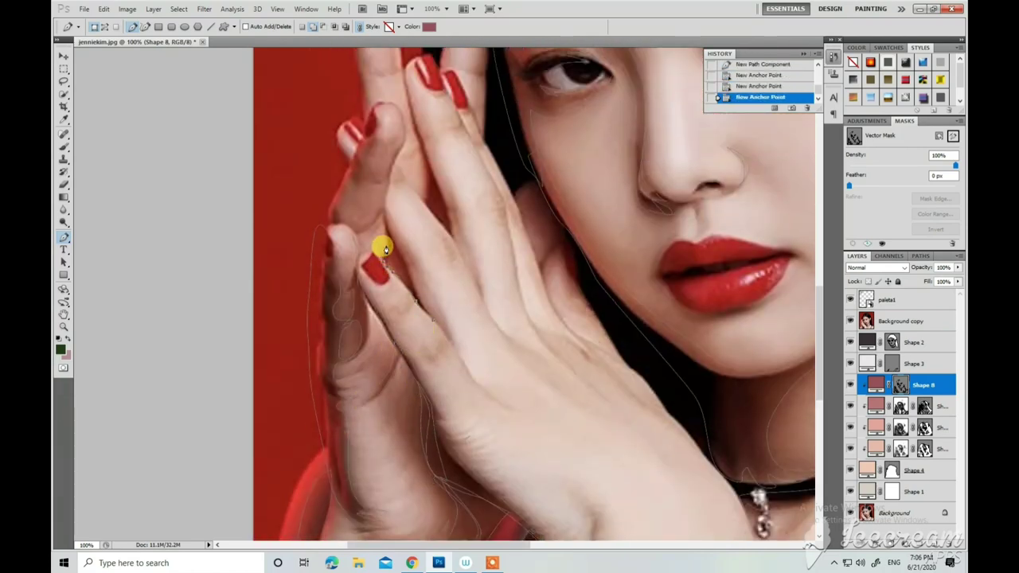
{"action": "scroll", "coordinate": [448, 333], "scroll_direction": "up", "scroll_amount": 2}
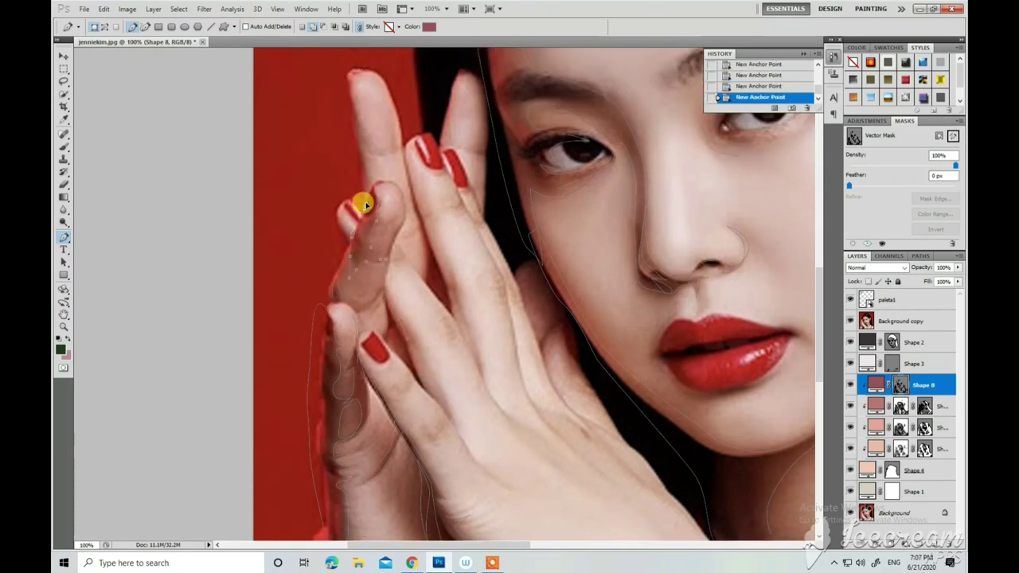
{"action": "left_click", "coordinate": [394, 241]}
{"action": "left_click", "coordinate": [373, 302]}
{"action": "left_click", "coordinate": [368, 260]}
{"action": "left_click", "coordinate": [406, 203]}
{"action": "scroll", "coordinate": [416, 284], "scroll_direction": "up", "scroll_amount": 1}
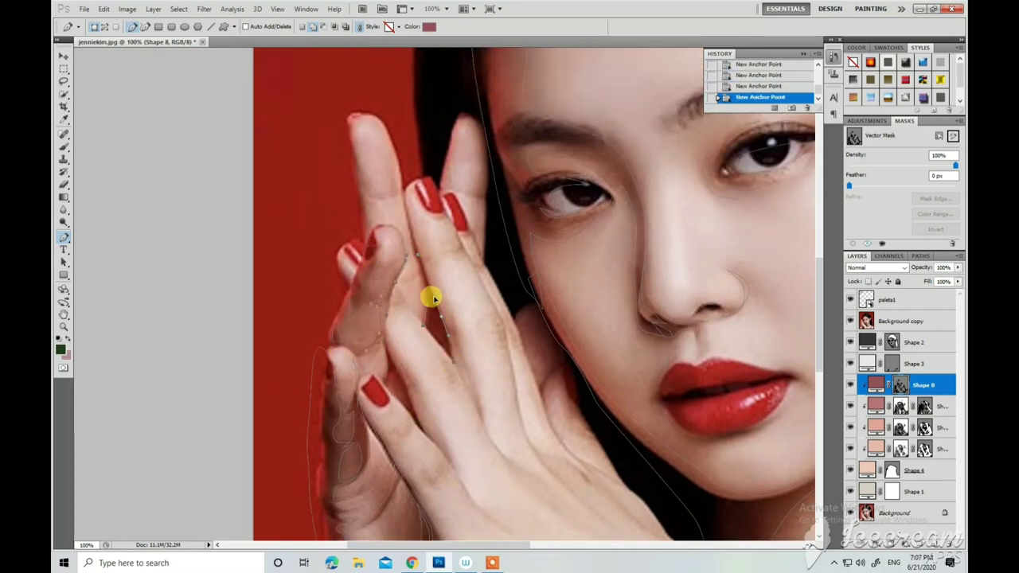
{"action": "scroll", "coordinate": [431, 298], "scroll_direction": "down", "scroll_amount": 3}
{"action": "key", "text": "ctrl+z"}
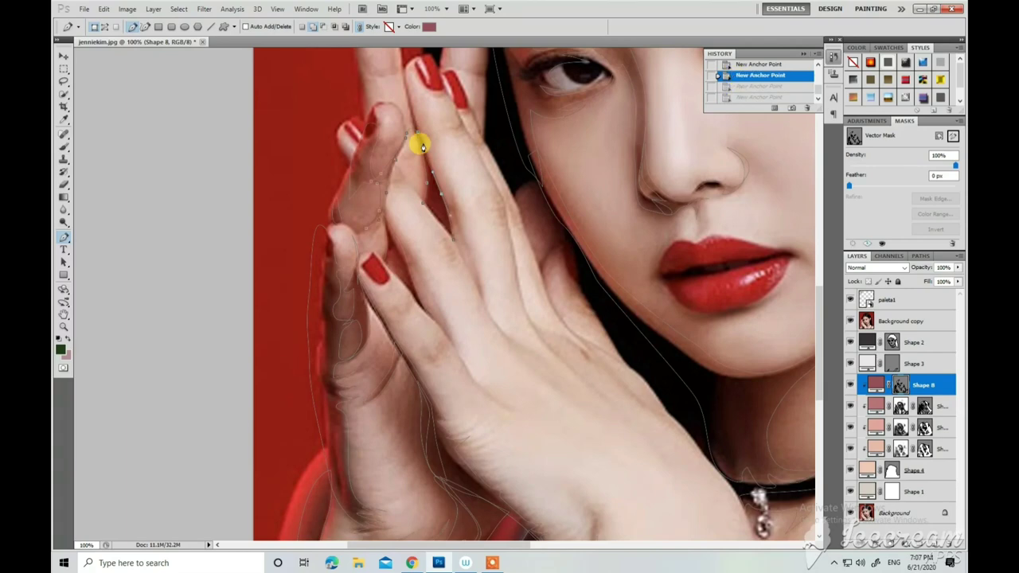
{"action": "left_click", "coordinate": [419, 143]}
Add a curved closed shadow piece along the fingertip.
{"action": "scroll", "coordinate": [352, 121], "scroll_direction": "up", "scroll_amount": 2}
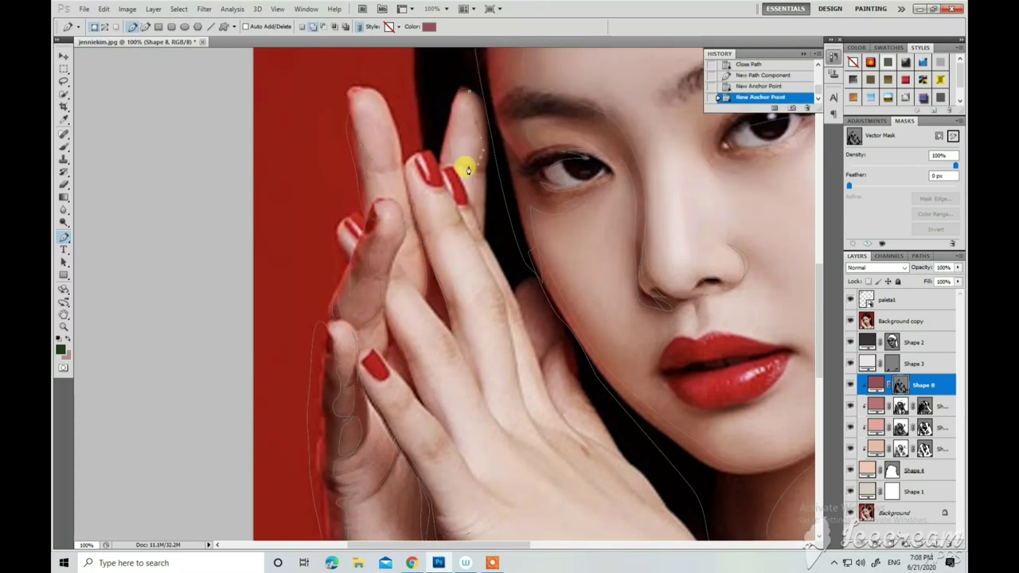
{"action": "scroll", "coordinate": [461, 151], "scroll_direction": "down", "scroll_amount": 2}
{"action": "mouse_move", "coordinate": [517, 209]}
{"action": "left_mouse_down"}
{"action": "mouse_move", "coordinate": [515, 228]}
{"action": "mouse_move", "coordinate": [566, 269]}
{"action": "left_mouse_up"}
{"action": "scroll", "coordinate": [515, 228], "scroll_direction": "down", "scroll_amount": 3}
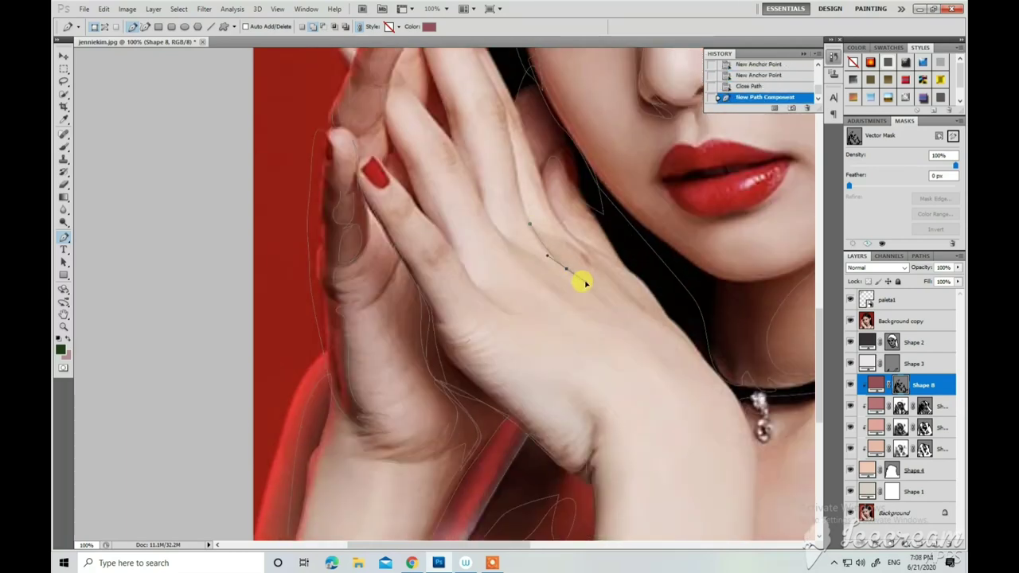
{"action": "left_click", "coordinate": [530, 225]}
{"action": "scroll", "coordinate": [526, 263], "scroll_direction": "up", "scroll_amount": 2}
Add a curved shadow piece on the back of the hand.
{"action": "left_click", "coordinate": [503, 312]}
{"action": "left_click_drag", "start_coordinate": [532, 330], "coordinate": [503, 319]}
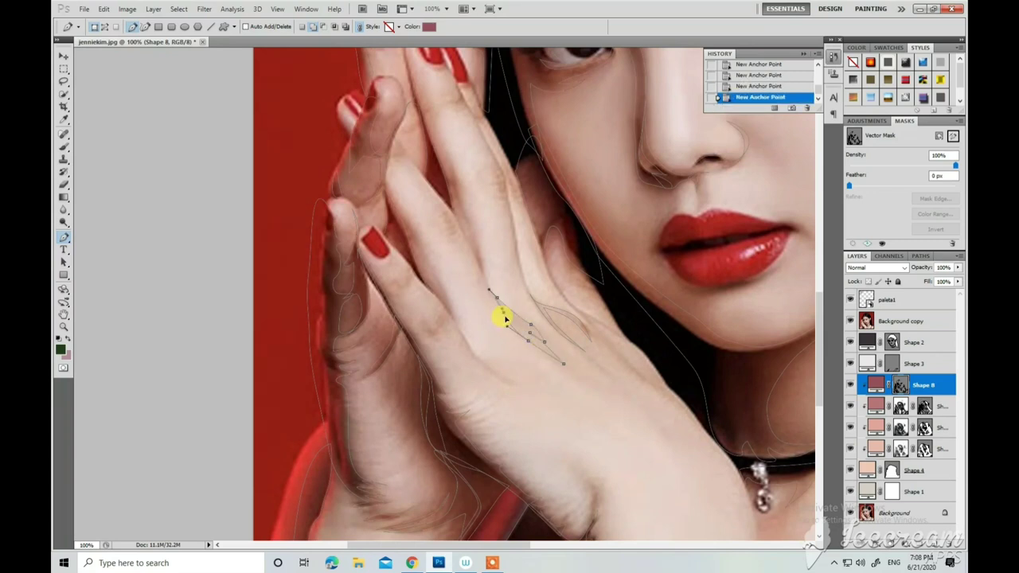
{"action": "left_click", "coordinate": [484, 277]}
{"action": "scroll", "coordinate": [513, 335], "scroll_direction": "up", "scroll_amount": 2}
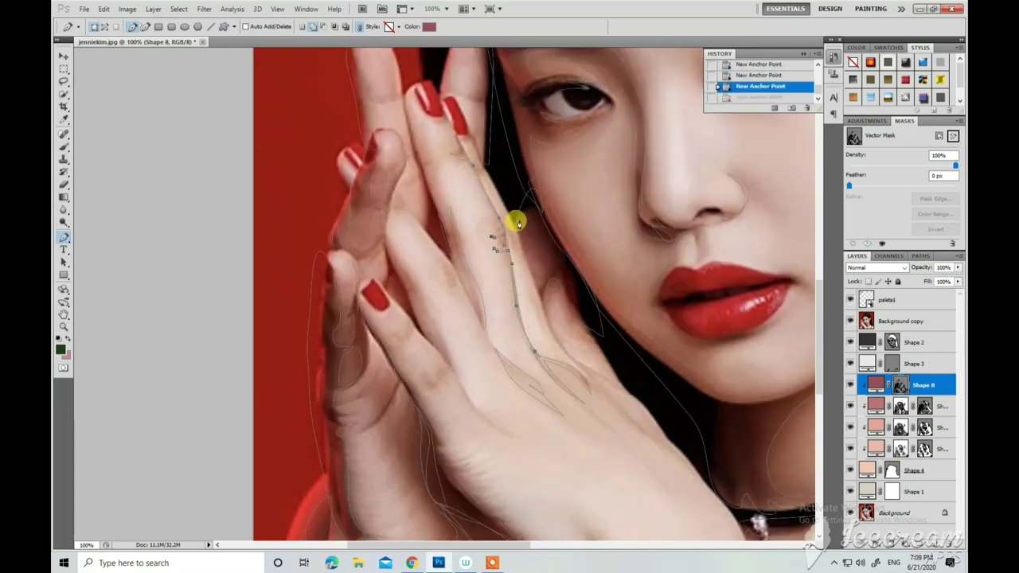
{"action": "scroll", "coordinate": [446, 278], "scroll_direction": "down", "scroll_amount": 5}
{"action": "scroll", "coordinate": [533, 209], "scroll_direction": "up", "scroll_amount": 3}
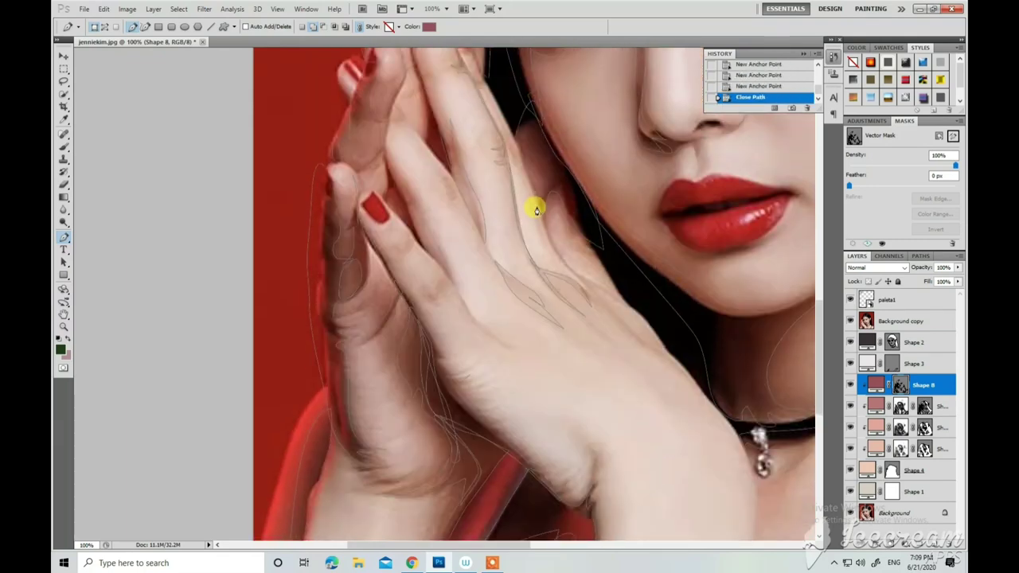
{"action": "left_click_drag", "start_coordinate": [471, 314], "coordinate": [497, 337]}
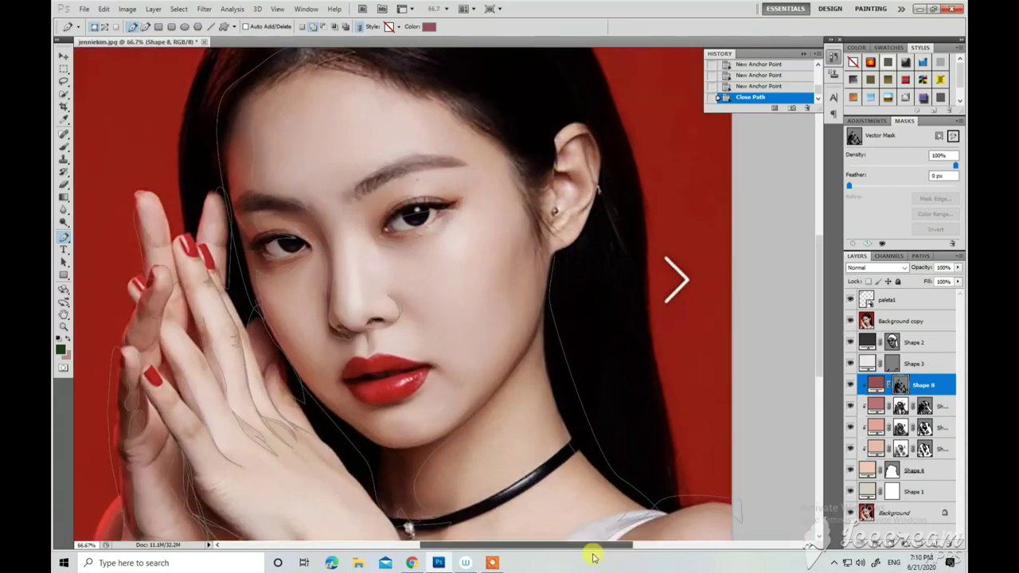
Outline and close a shape around the ear, then hide the reference photo copy layer.
{"action": "left_click", "coordinate": [555, 235]}
{"action": "left_click", "coordinate": [590, 200]}
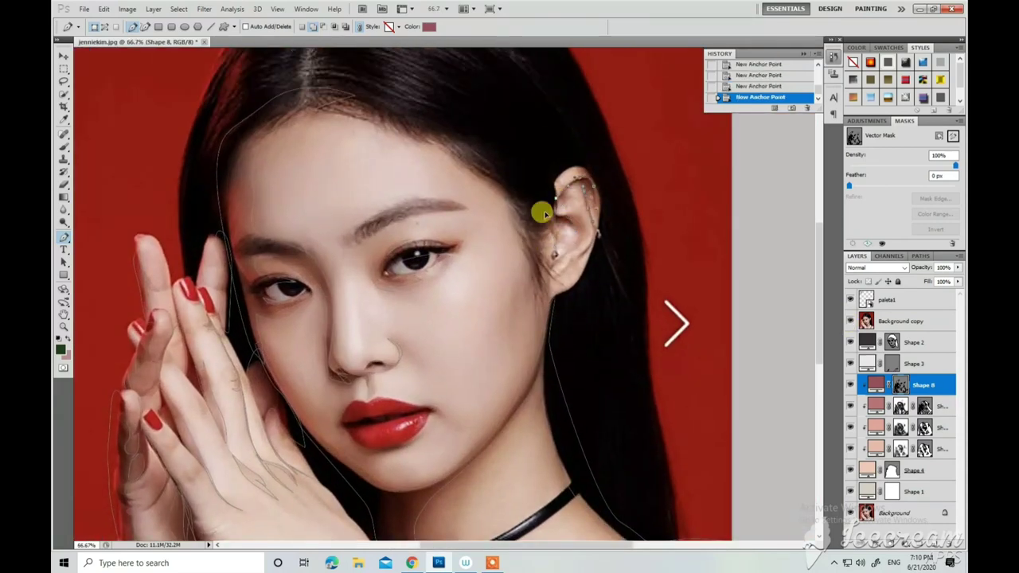
{"action": "left_click", "coordinate": [568, 246]}
{"action": "left_click", "coordinate": [550, 265]}
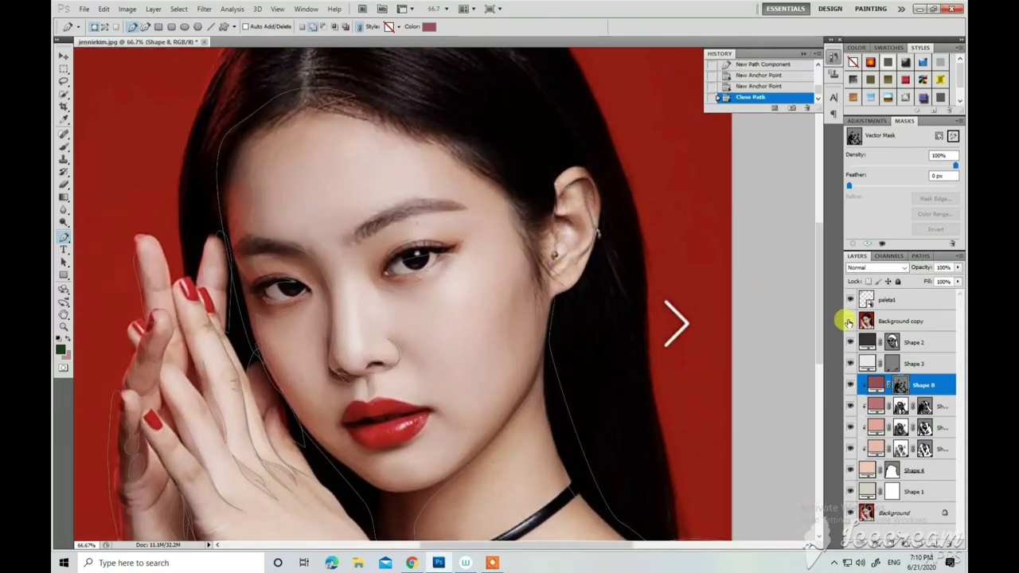
{"action": "left_click", "coordinate": [848, 321]}
With a soft brush on the mask, fade the shadow tone along the left hairline.
{"action": "key", "text": "b"}
{"action": "right_click", "coordinate": [414, 215]}
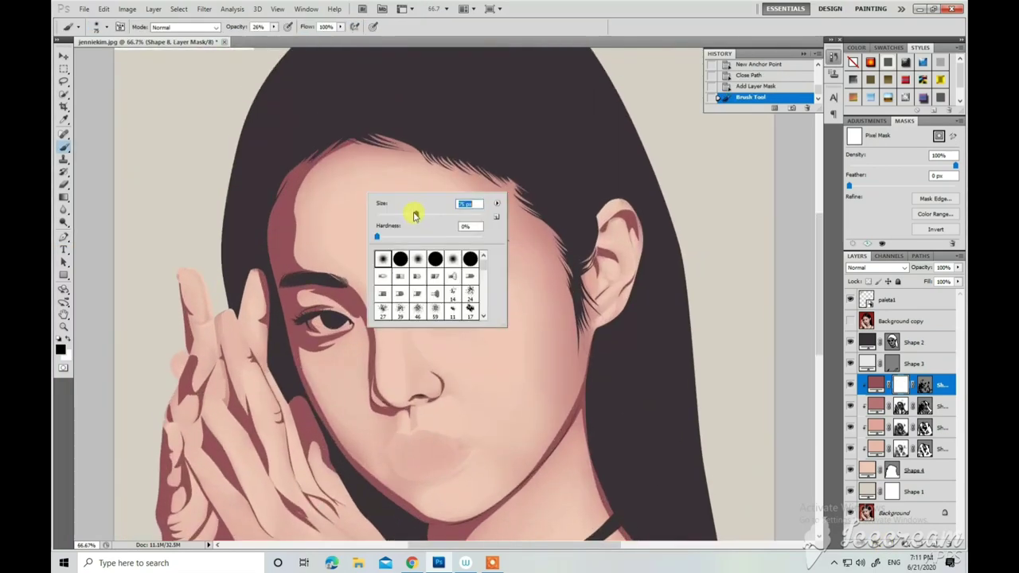
{"action": "mouse_move", "coordinate": [302, 199]}
{"action": "left_mouse_down"}
{"action": "mouse_move", "coordinate": [302, 255]}
{"action": "mouse_move", "coordinate": [353, 136]}
{"action": "left_mouse_up"}
{"action": "right_click", "coordinate": [352, 186]}
{"action": "left_click_drag", "start_coordinate": [303, 191], "coordinate": [294, 157]}
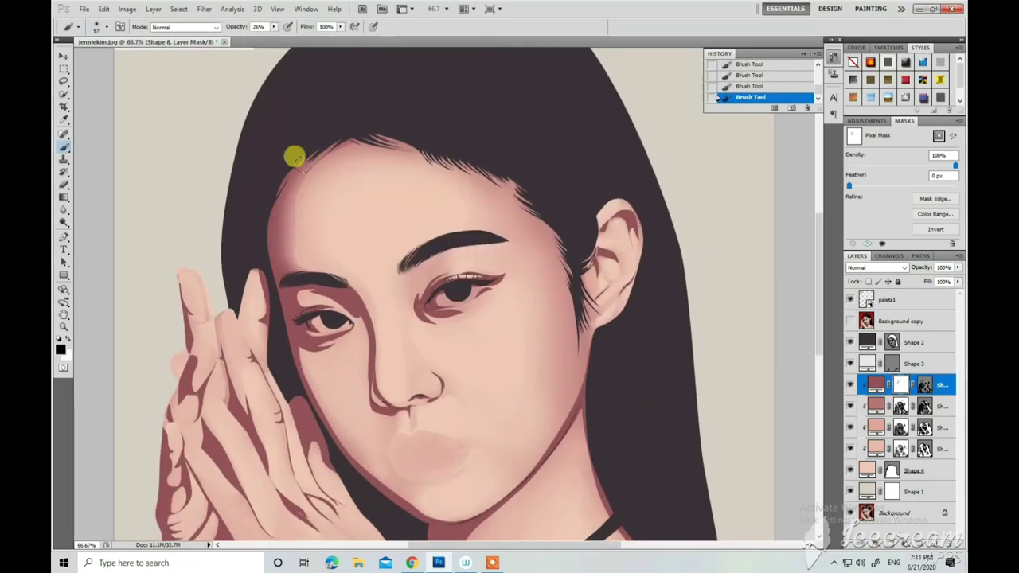
{"action": "scroll", "coordinate": [471, 215], "scroll_direction": "down", "scroll_amount": 3}
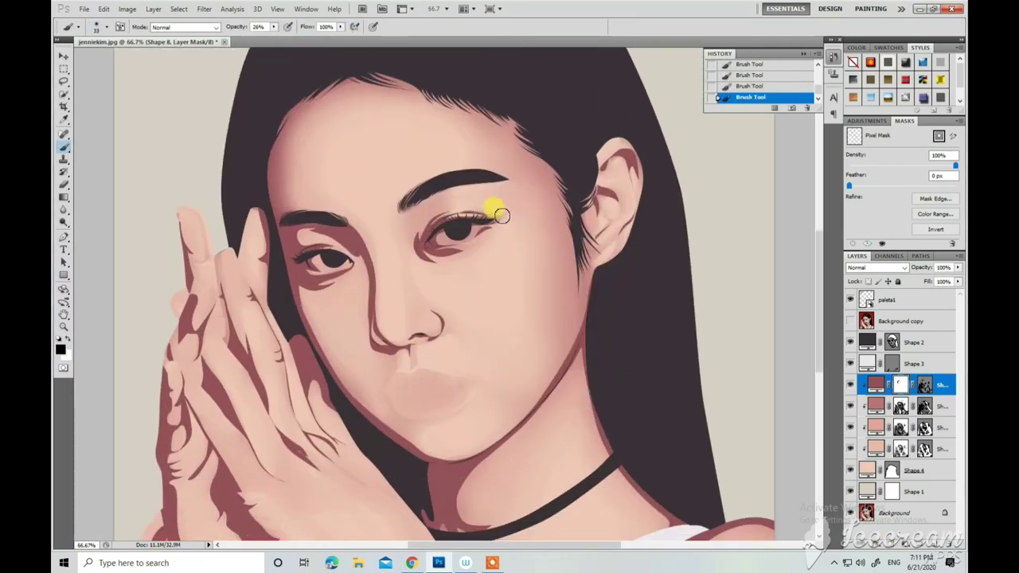
Soften the shading beside the eyes, down the cheek and beside the nose.
{"action": "left_click_drag", "start_coordinate": [501, 216], "coordinate": [430, 263]}
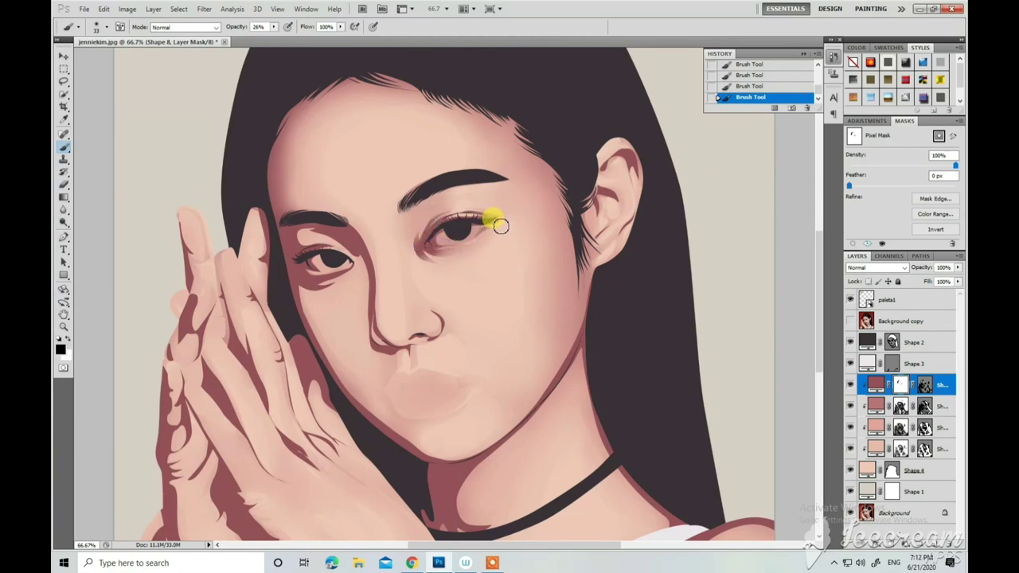
{"action": "right_click", "coordinate": [438, 243]}
{"action": "scroll", "coordinate": [319, 191], "scroll_direction": "down", "scroll_amount": 2}
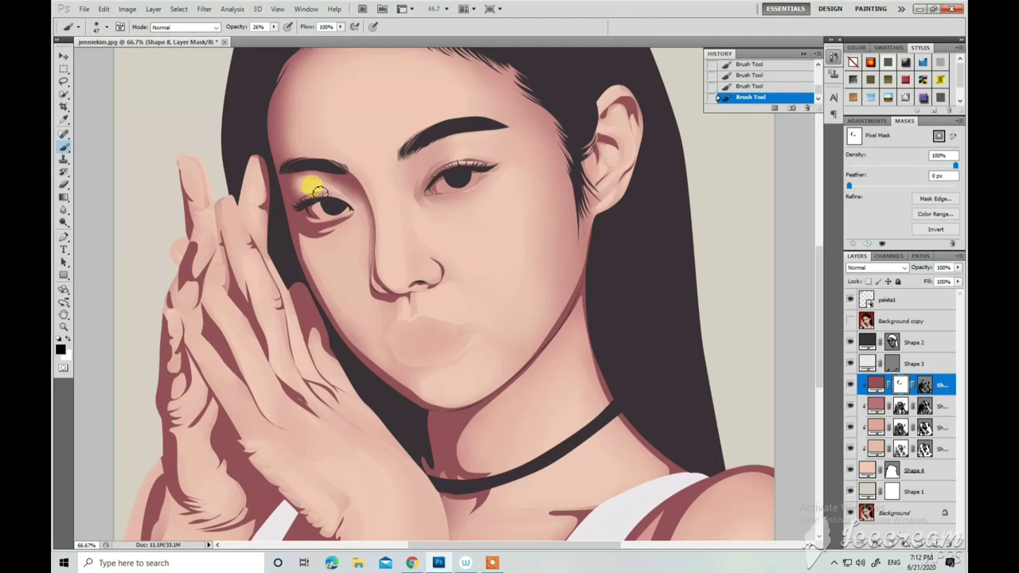
{"action": "scroll", "coordinate": [338, 227], "scroll_direction": "down", "scroll_amount": 1}
{"action": "left_click_drag", "start_coordinate": [338, 227], "coordinate": [310, 234]}
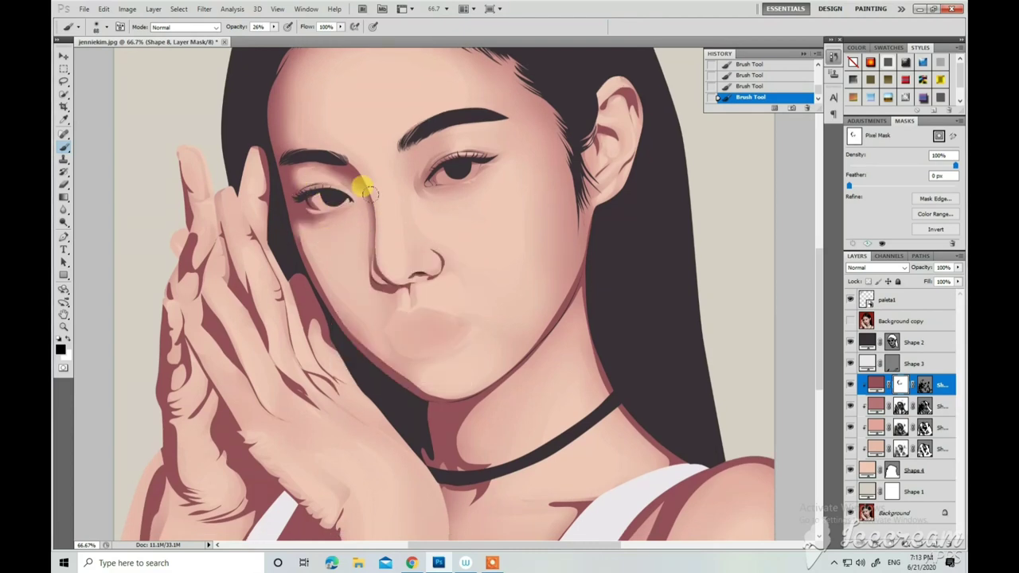
{"action": "mouse_move", "coordinate": [368, 191]}
{"action": "left_mouse_down"}
{"action": "mouse_move", "coordinate": [345, 253]}
{"action": "mouse_move", "coordinate": [439, 253]}
{"action": "left_mouse_up"}
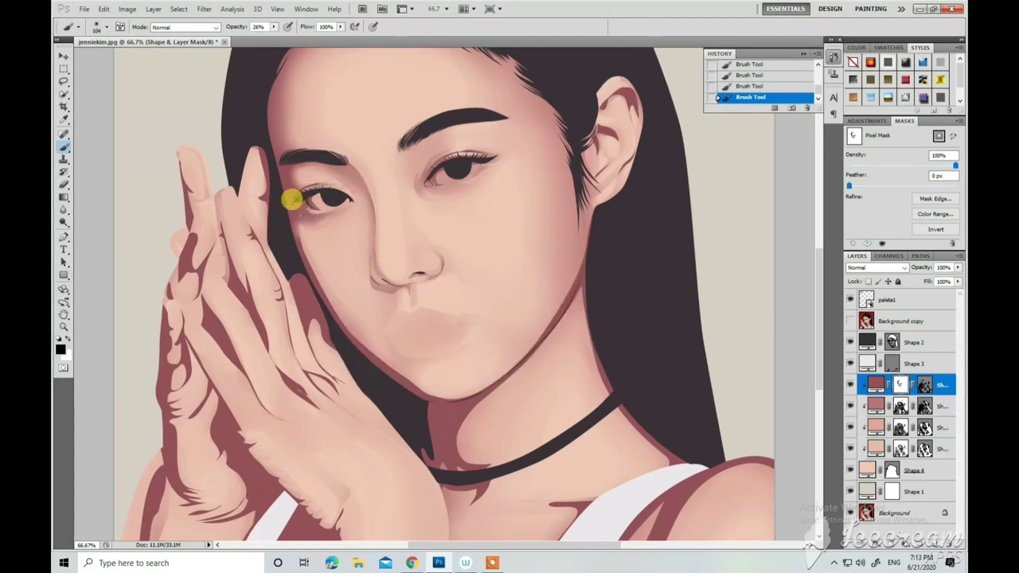
{"action": "scroll", "coordinate": [303, 238], "scroll_direction": "down", "scroll_amount": 1}
Shrink the brush to 58 px.
{"action": "right_click", "coordinate": [528, 275]}
{"action": "left_click", "coordinate": [532, 327]}
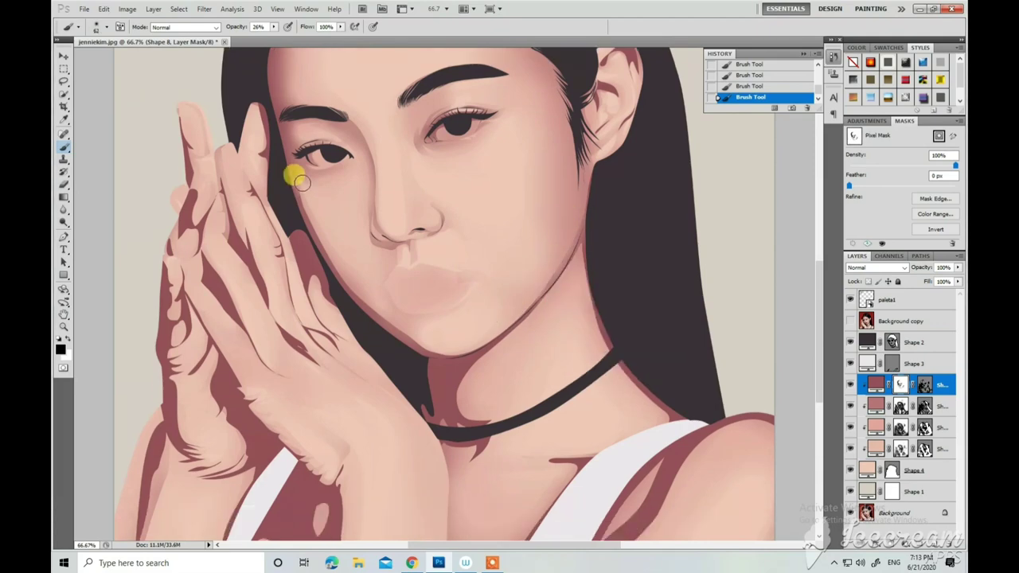
{"action": "scroll", "coordinate": [531, 326], "scroll_direction": "down", "scroll_amount": 5}
{"action": "scroll", "coordinate": [532, 408], "scroll_direction": "up", "scroll_amount": 10}
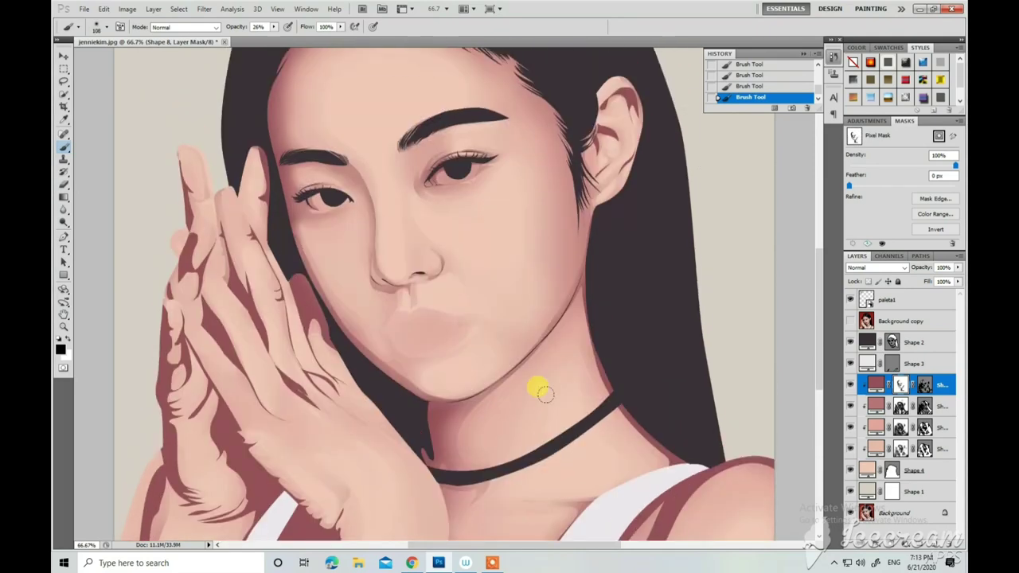
{"action": "right_click", "coordinate": [557, 195]}
{"action": "left_click", "coordinate": [850, 322]}
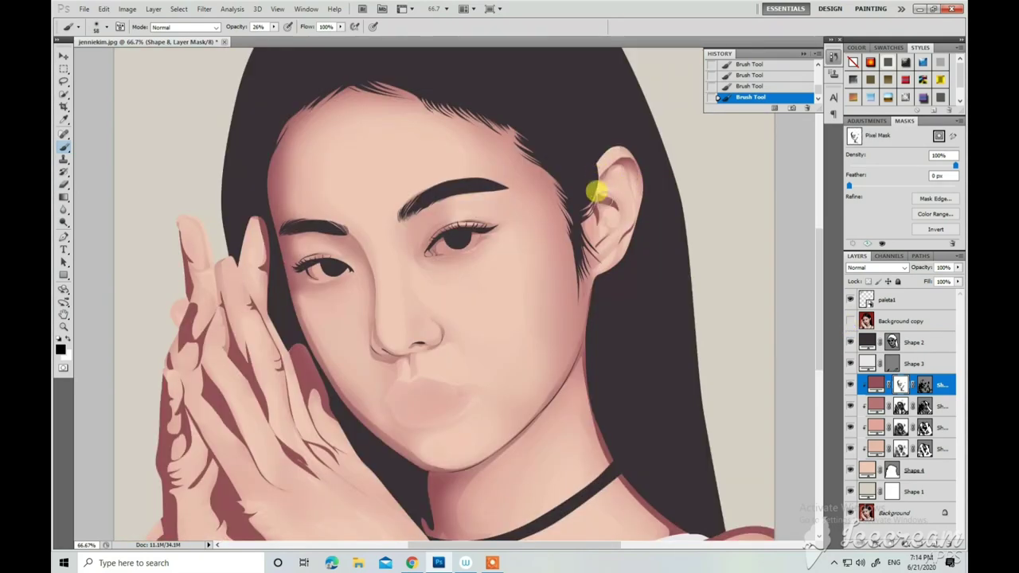
Paint shadow along the white strap at the shoulder.
{"action": "scroll", "coordinate": [629, 217], "scroll_direction": "down", "scroll_amount": 3}
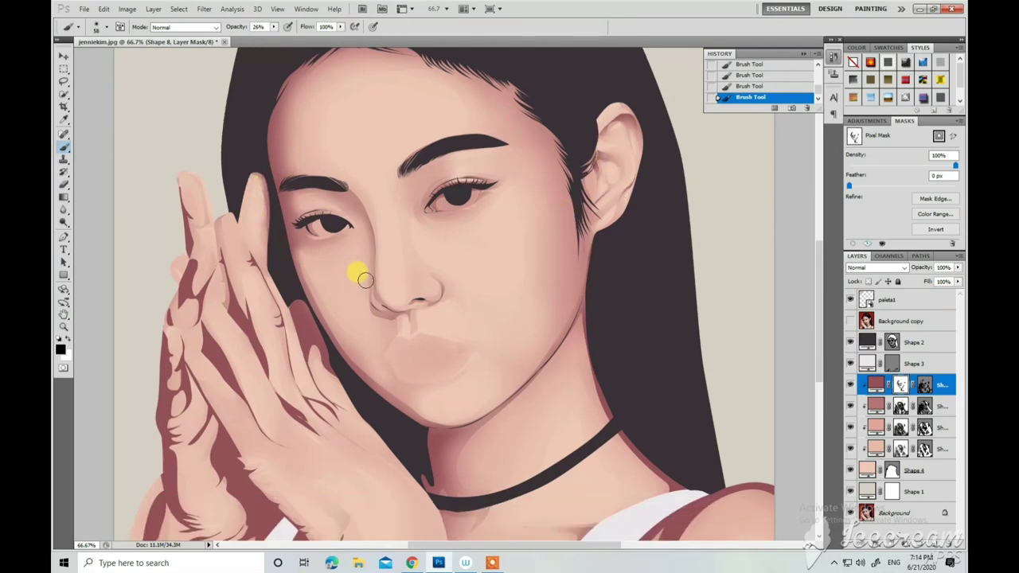
{"action": "scroll", "coordinate": [357, 273], "scroll_direction": "down", "scroll_amount": 10}
{"action": "right_click", "coordinate": [710, 348]}
{"action": "key", "text": "Return"}
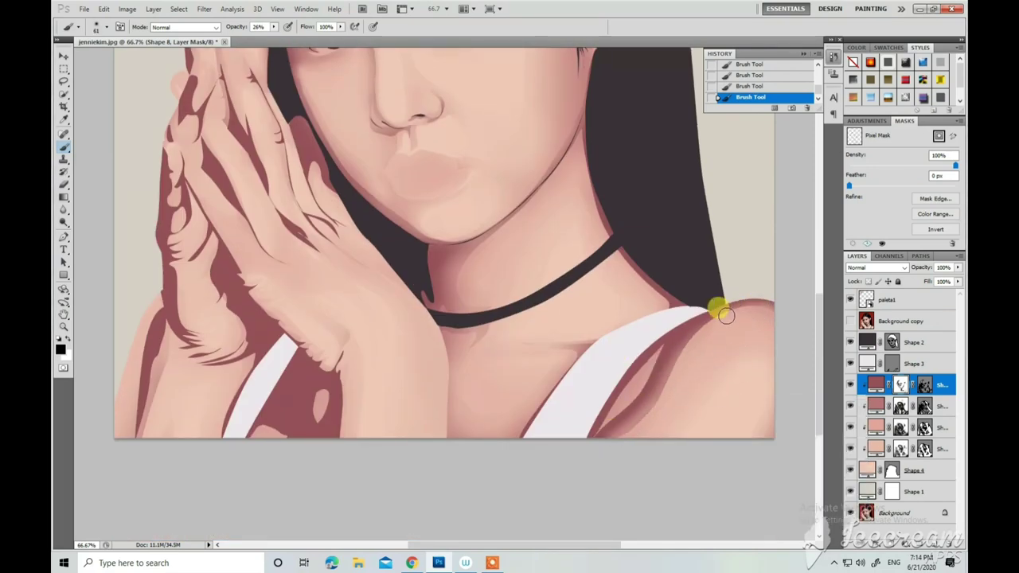
{"action": "left_click_drag", "start_coordinate": [724, 315], "coordinate": [636, 429]}
{"action": "scroll", "coordinate": [603, 407], "scroll_direction": "down", "scroll_amount": 2}
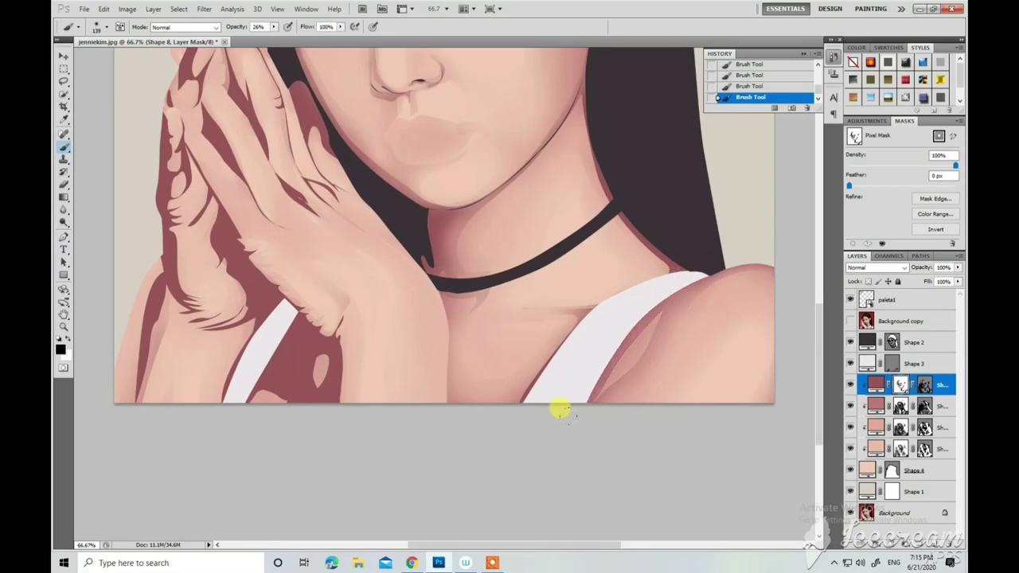
Repeatedly adjust the brush size, settling around 67 px.
{"action": "right_click", "coordinate": [608, 209]}
{"action": "key", "text": "Return"}
{"action": "scroll", "coordinate": [461, 348], "scroll_direction": "up", "scroll_amount": 4}
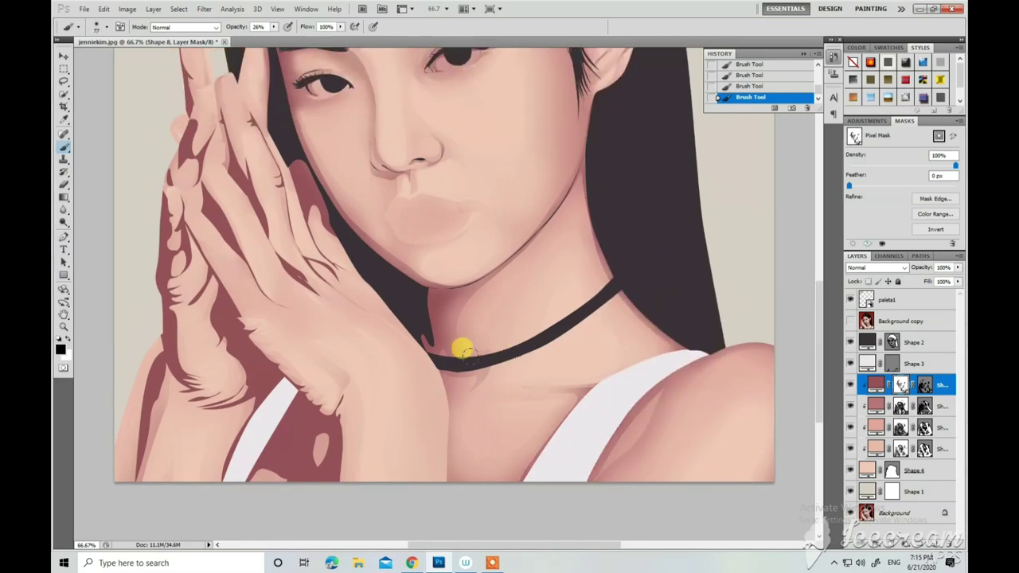
{"action": "scroll", "coordinate": [495, 253], "scroll_direction": "up", "scroll_amount": 2}
{"action": "right_click", "coordinate": [387, 295]}
{"action": "key", "text": "Return"}
{"action": "right_click", "coordinate": [284, 228]}
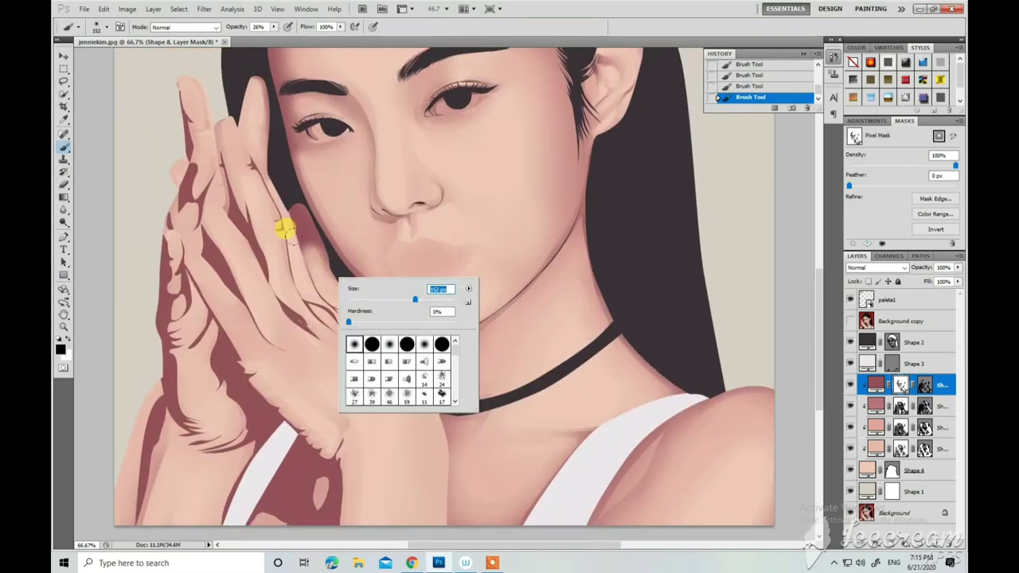
{"action": "key", "text": "Return"}
{"action": "right_click", "coordinate": [317, 296]}
{"action": "key", "text": "Return"}
{"action": "scroll", "coordinate": [329, 300], "scroll_direction": "up", "scroll_amount": 2}
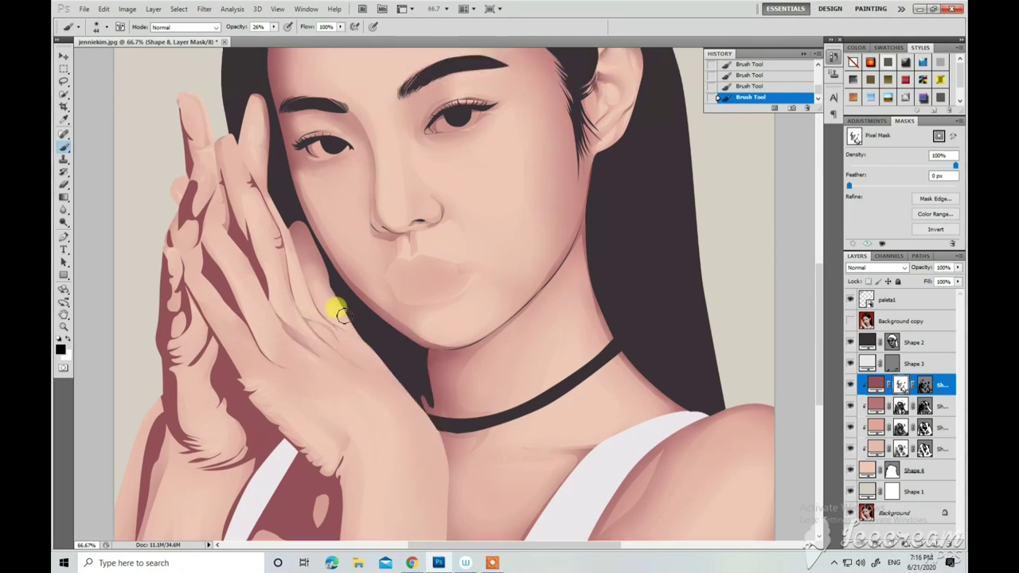
{"action": "right_click", "coordinate": [326, 255]}
{"action": "key", "text": "Return"}
Set the brush to 70 px and soften the shading along the fingers.
{"action": "scroll", "coordinate": [270, 247], "scroll_direction": "down", "scroll_amount": 2}
{"action": "scroll", "coordinate": [257, 307], "scroll_direction": "down", "scroll_amount": 4}
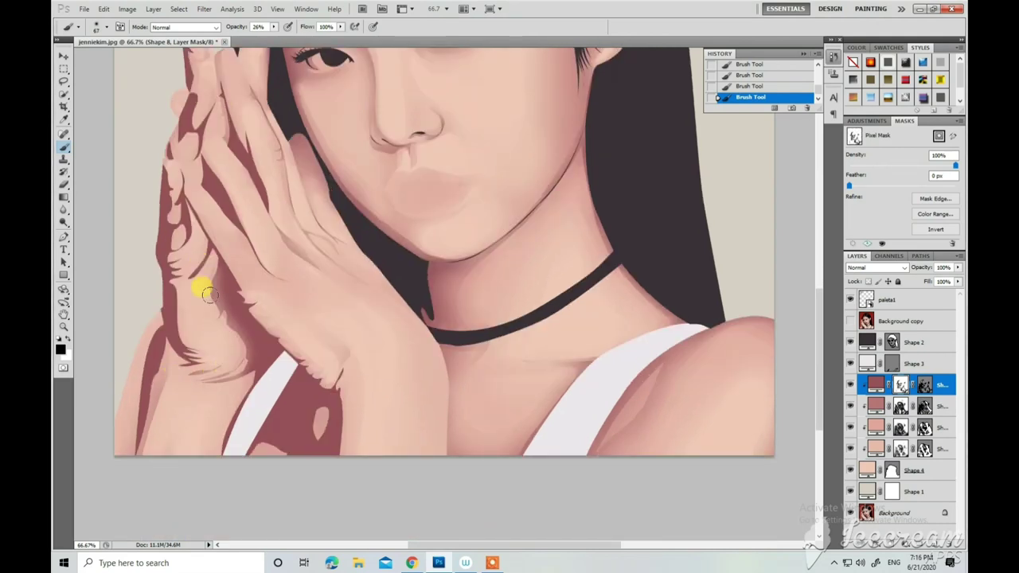
{"action": "scroll", "coordinate": [200, 289], "scroll_direction": "down", "scroll_amount": 3}
{"action": "scroll", "coordinate": [187, 281], "scroll_direction": "up", "scroll_amount": 2}
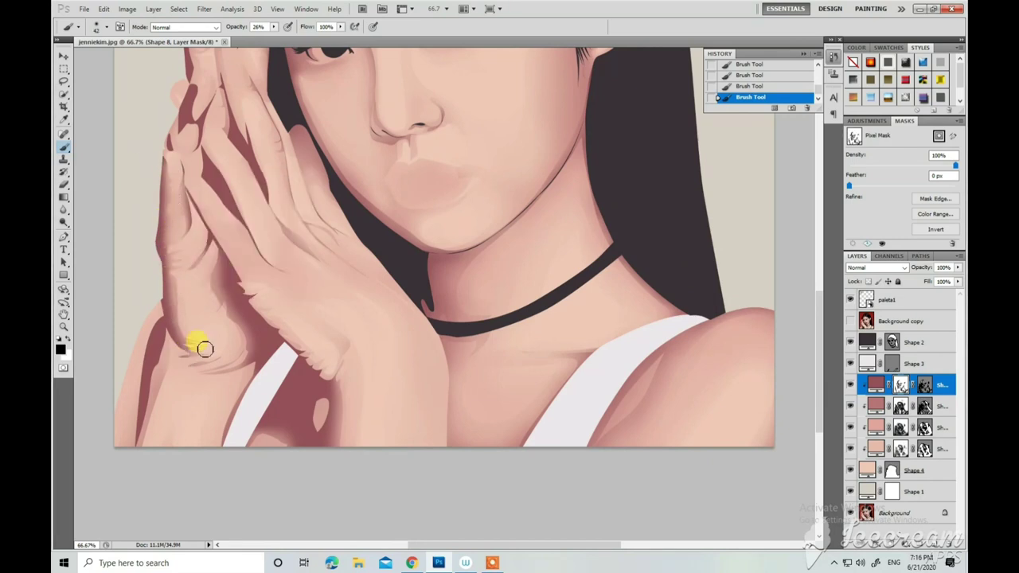
{"action": "scroll", "coordinate": [195, 334], "scroll_direction": "down", "scroll_amount": 2}
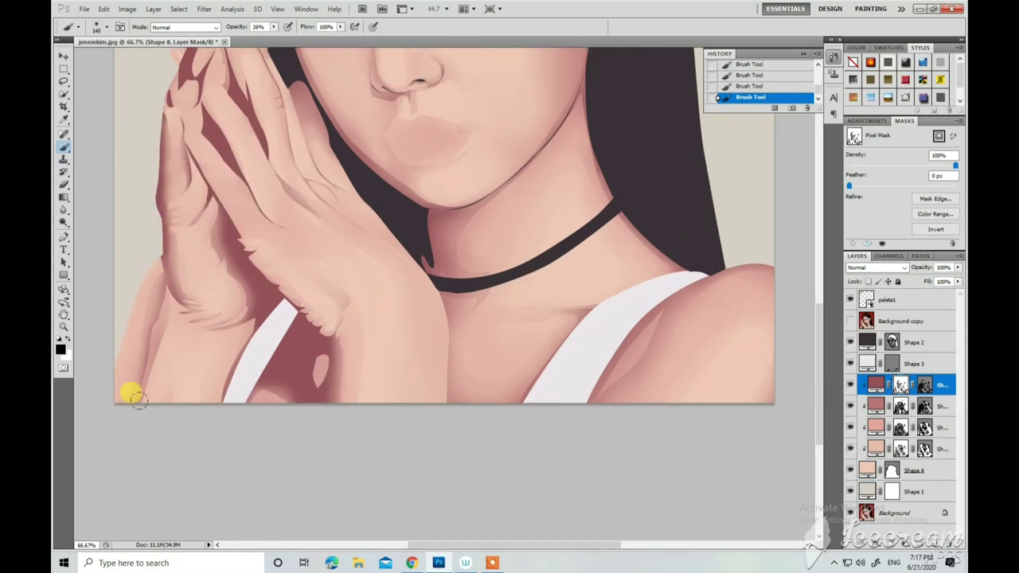
{"action": "scroll", "coordinate": [193, 289], "scroll_direction": "up", "scroll_amount": 3}
{"action": "scroll", "coordinate": [318, 428], "scroll_direction": "down", "scroll_amount": 2}
{"action": "right_click", "coordinate": [358, 367]}
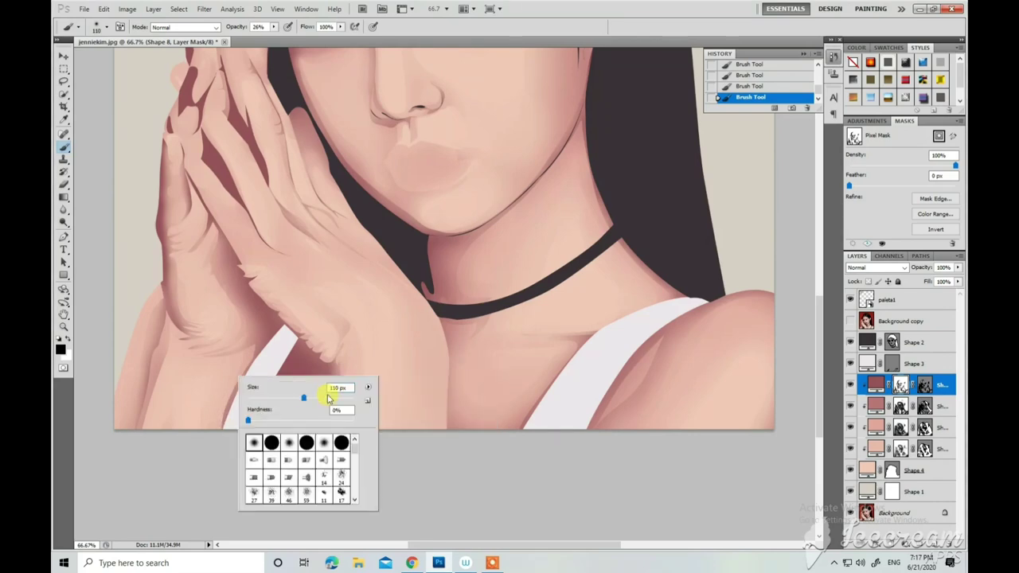
{"action": "scroll", "coordinate": [296, 409], "scroll_direction": "up", "scroll_amount": 6}
{"action": "right_click", "coordinate": [274, 319]}
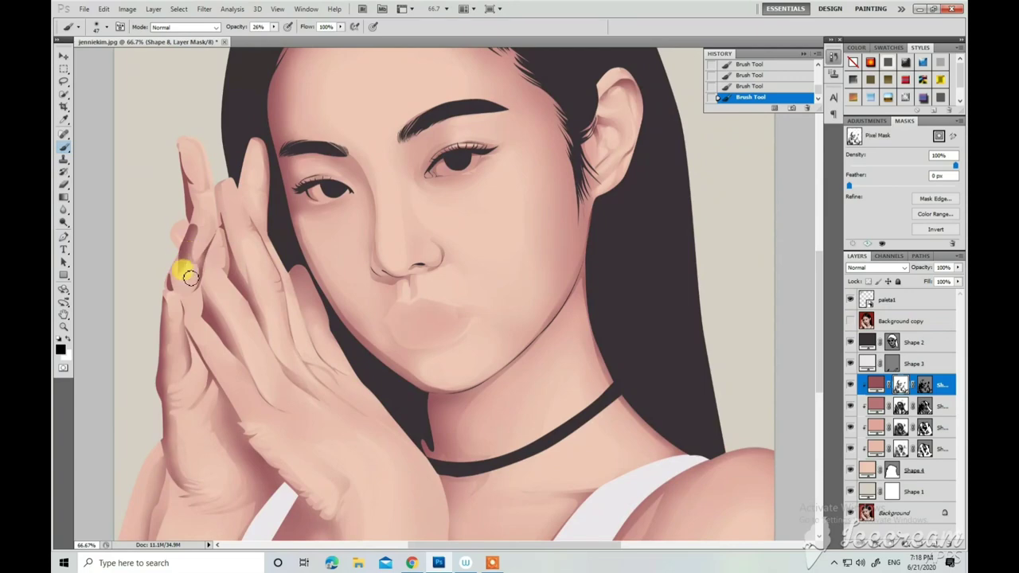
{"action": "mouse_move", "coordinate": [178, 269]}
{"action": "left_mouse_down"}
{"action": "mouse_move", "coordinate": [166, 255]}
{"action": "mouse_move", "coordinate": [196, 320]}
{"action": "left_mouse_up"}
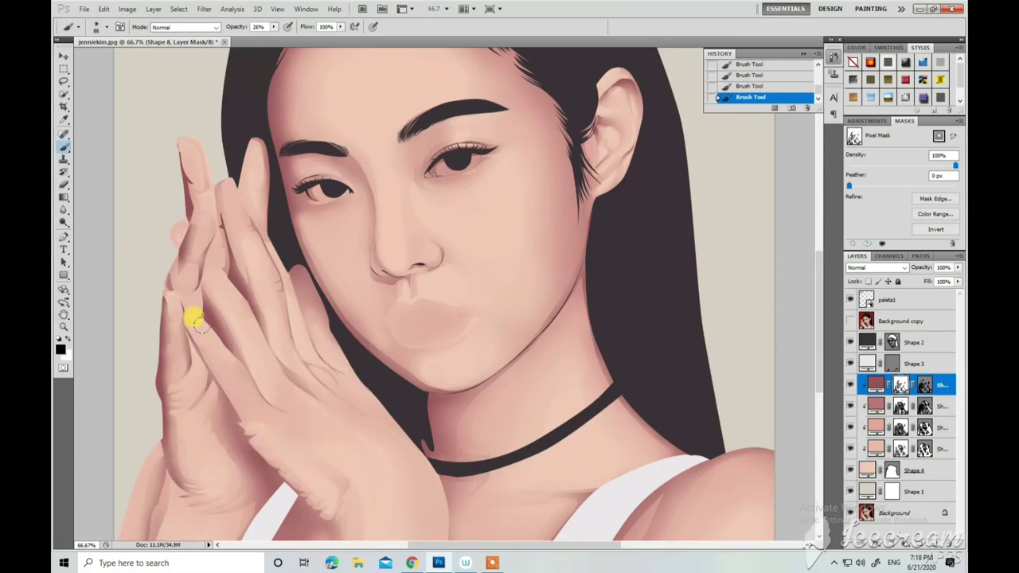
{"action": "right_click", "coordinate": [205, 183]}
{"action": "left_click", "coordinate": [197, 205]}
Zoom in on the nose and begin the Shape 9 outline beside and under the nostril.
{"action": "key", "text": "ctrl+minus"}
{"action": "key", "text": "ctrl+minus"}
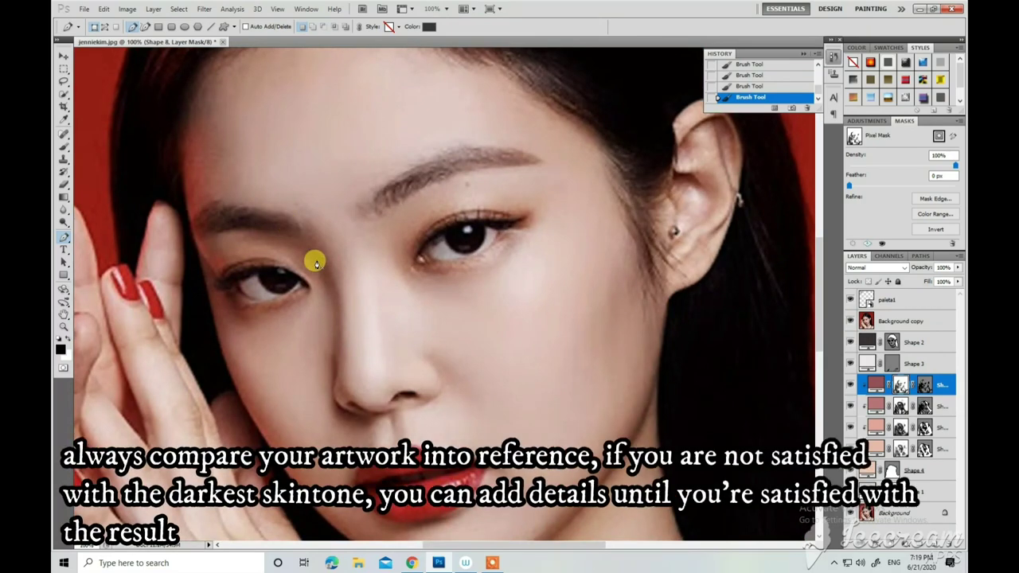
{"action": "scroll", "coordinate": [302, 337], "scroll_direction": "down", "scroll_amount": 3}
{"action": "key", "text": "ctrl+plus"}
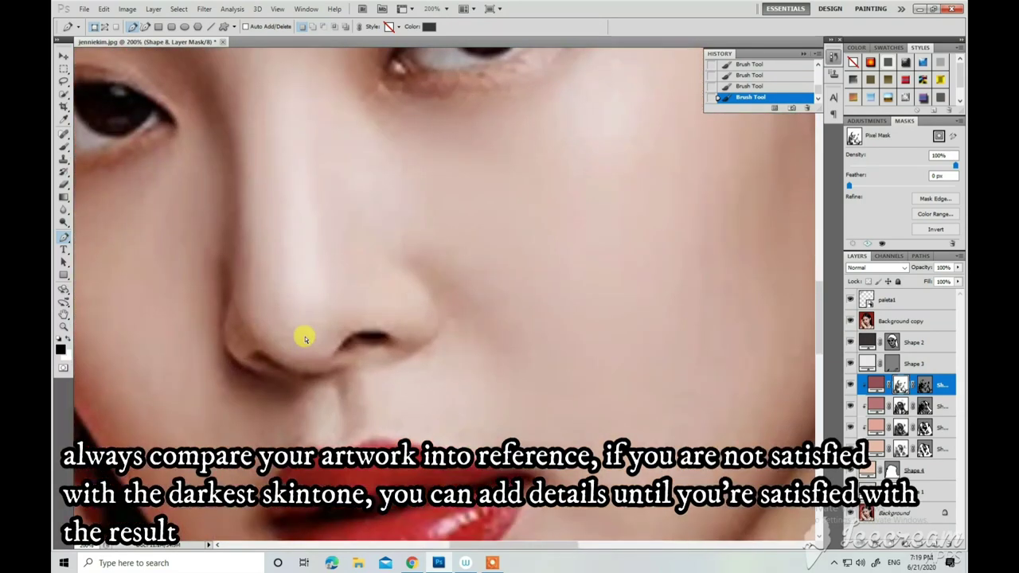
{"action": "left_click", "coordinate": [224, 347]}
{"action": "left_click", "coordinate": [259, 371]}
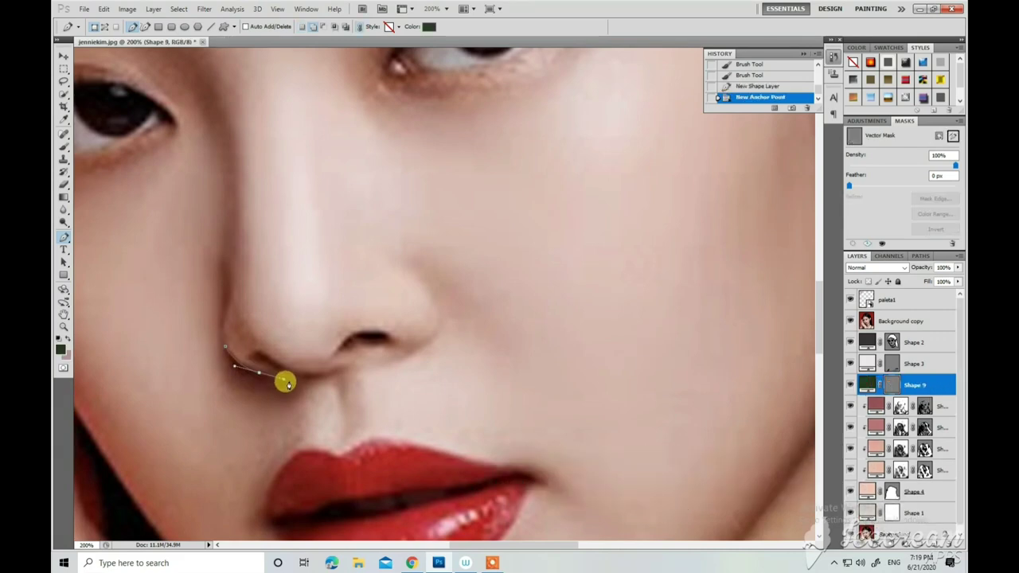
{"action": "left_click", "coordinate": [291, 376]}
{"action": "scroll", "coordinate": [211, 212], "scroll_direction": "up", "scroll_amount": 2}
{"action": "scroll", "coordinate": [469, 397], "scroll_direction": "left", "scroll_amount": 5}
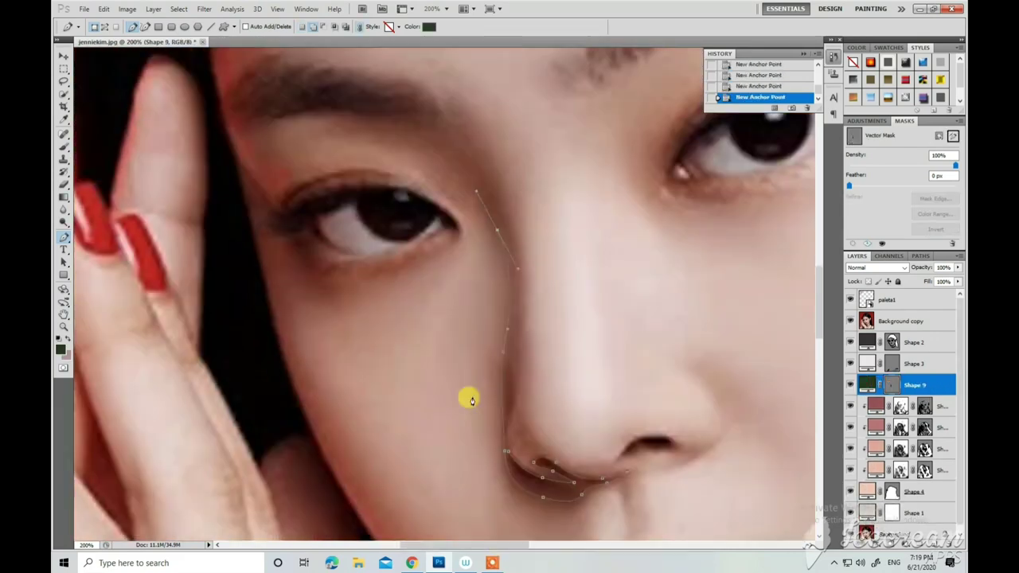
{"action": "scroll", "coordinate": [483, 195], "scroll_direction": "up", "scroll_amount": 2}
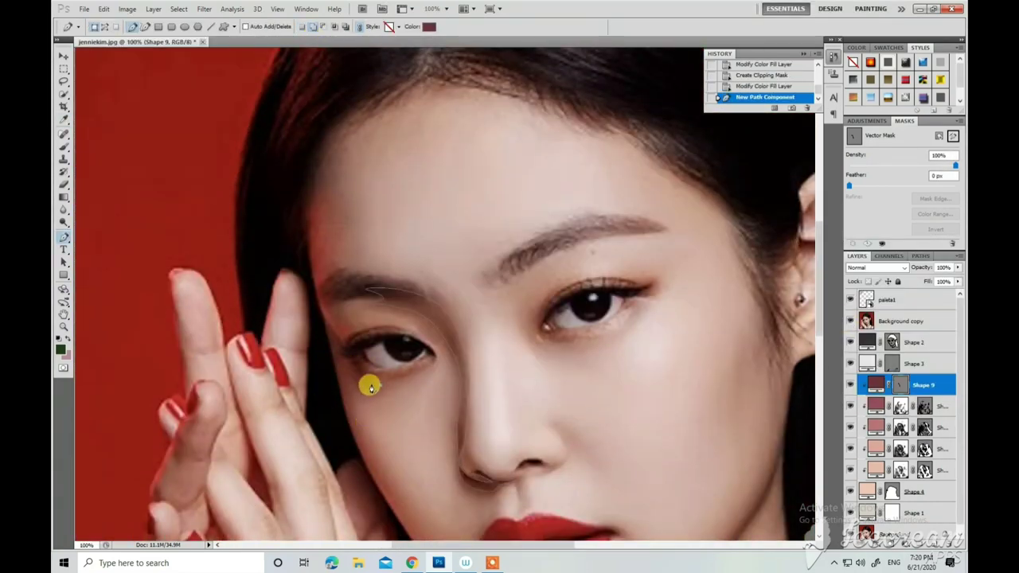
Trace the shadow from beside the eye up the temple to the brow.
{"action": "left_click", "coordinate": [334, 359]}
{"action": "left_click", "coordinate": [352, 337]}
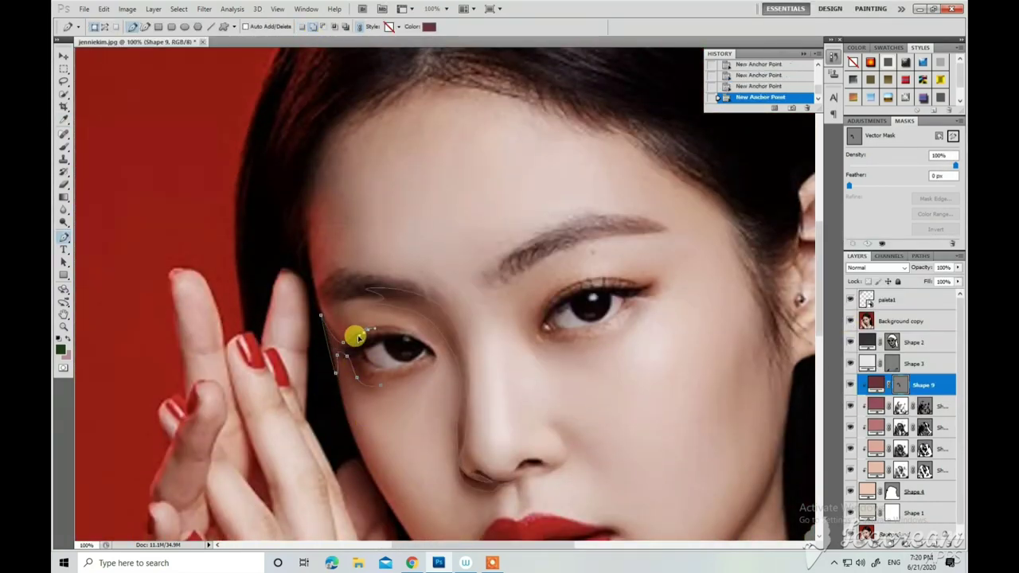
{"action": "scroll", "coordinate": [378, 384], "scroll_direction": "up", "scroll_amount": 2}
{"action": "left_click", "coordinate": [317, 263]}
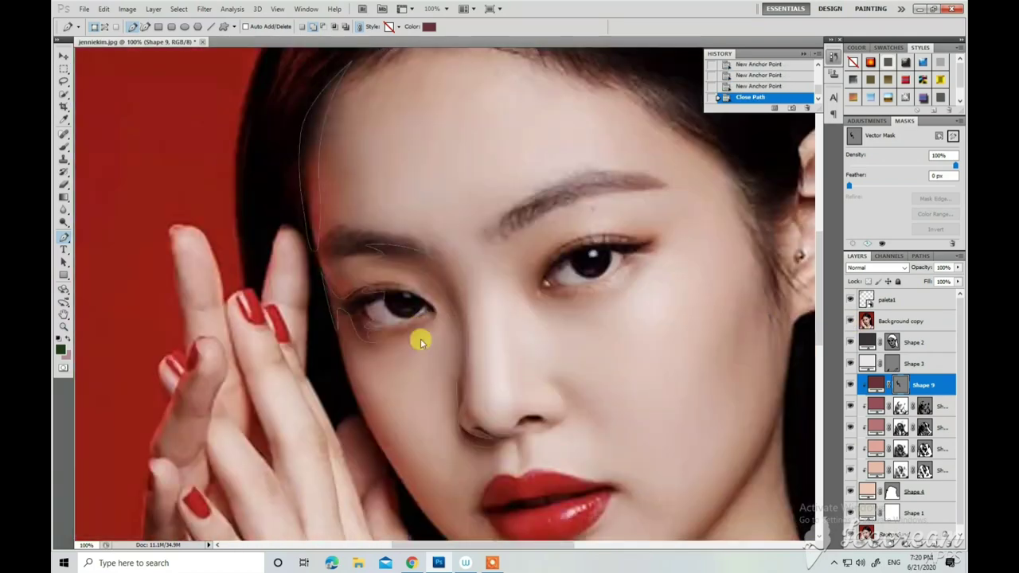
{"action": "scroll", "coordinate": [340, 364], "scroll_direction": "up", "scroll_amount": 1}
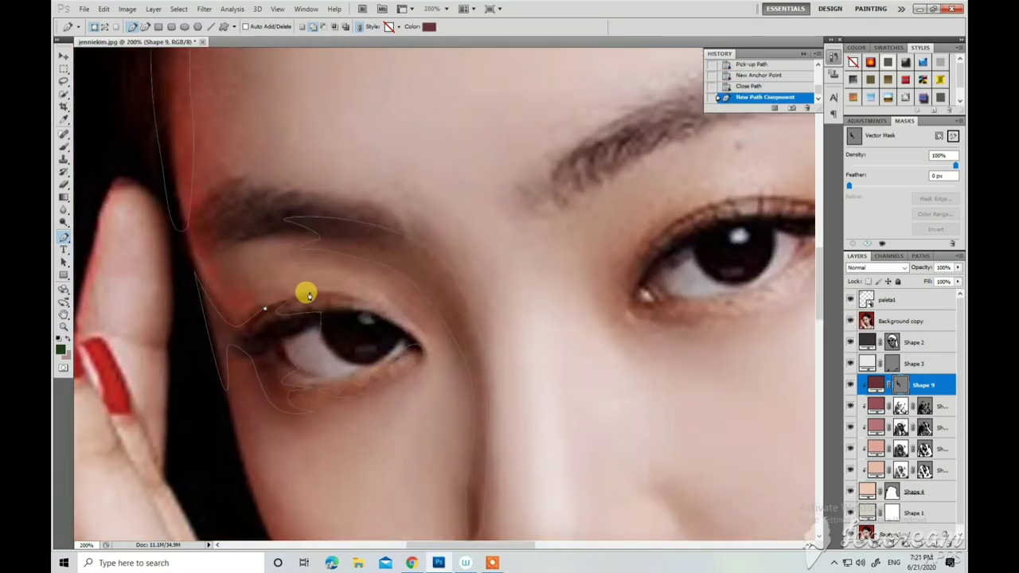
{"action": "left_click", "coordinate": [256, 297]}
{"action": "left_click", "coordinate": [246, 282]}
{"action": "left_click", "coordinate": [236, 247]}
{"action": "left_click", "coordinate": [276, 216]}
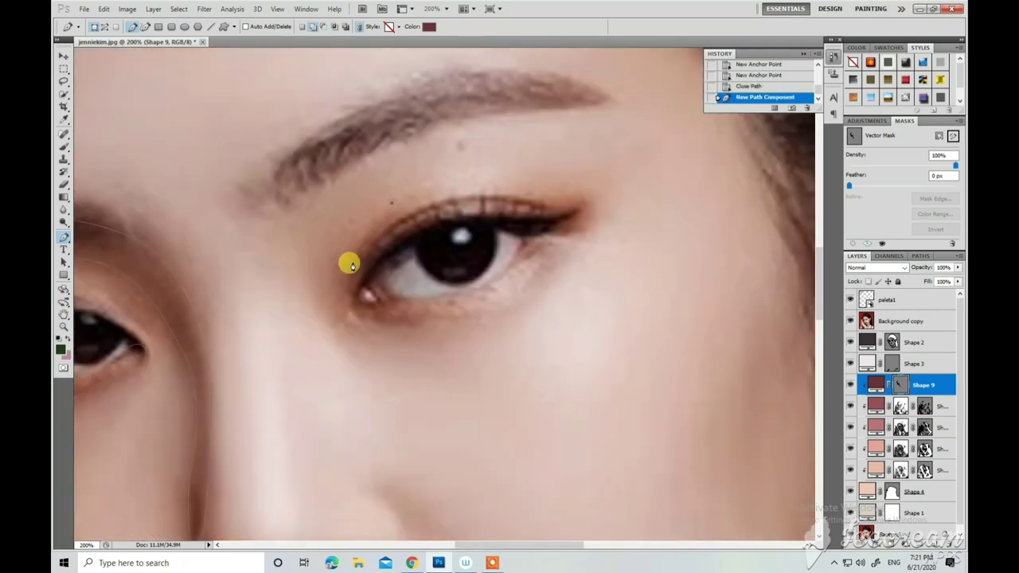
Outline shadows along the right upper eyelid, the nostril and below the lip, closing the path around the lips.
{"action": "left_click", "coordinate": [347, 268]}
{"action": "left_click", "coordinate": [378, 309]}
{"action": "left_click", "coordinate": [397, 252]}
{"action": "left_click", "coordinate": [525, 237]}
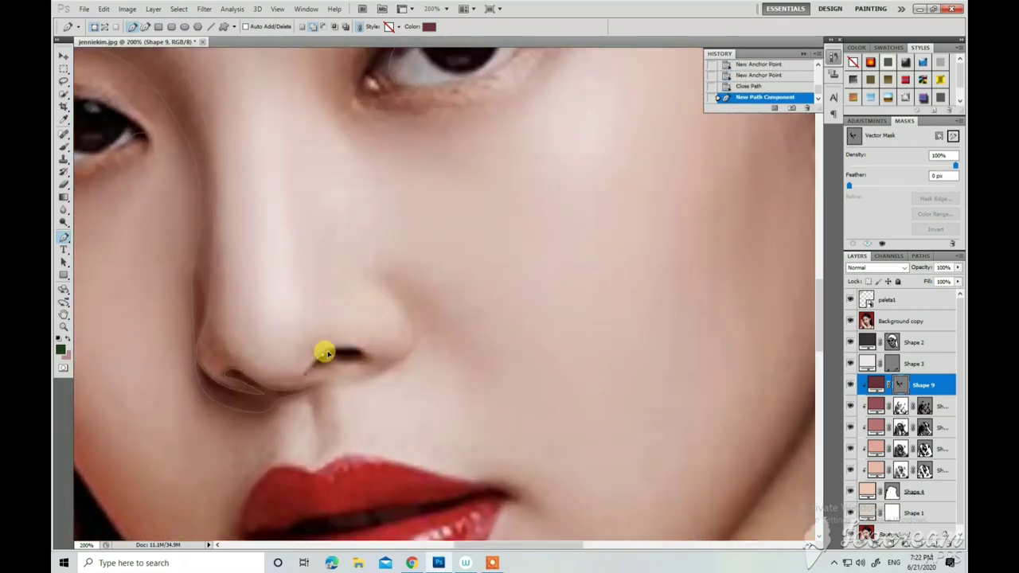
{"action": "left_click", "coordinate": [333, 360]}
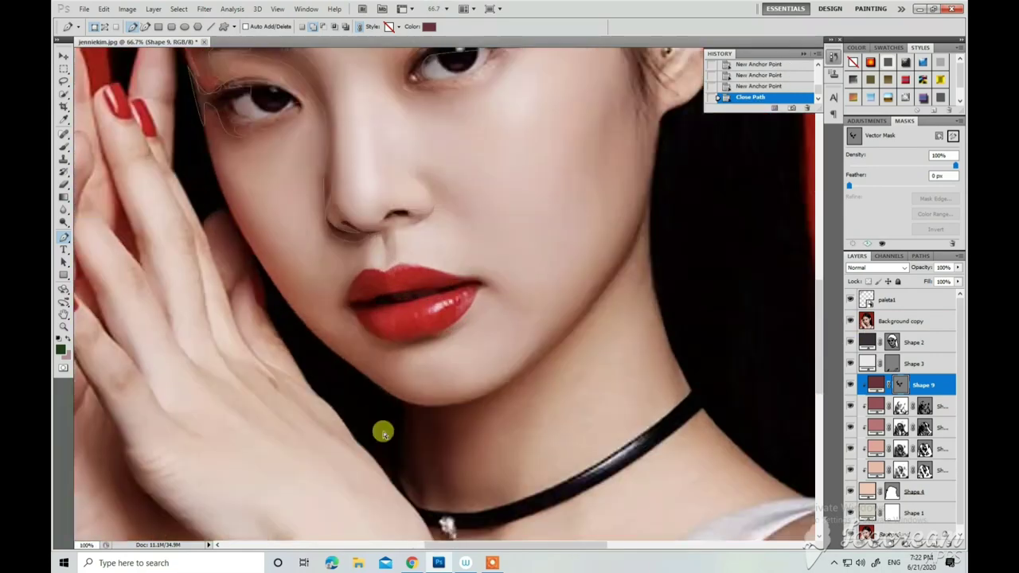
{"action": "mouse_move", "coordinate": [386, 397]}
{"action": "left_mouse_down"}
{"action": "mouse_move", "coordinate": [347, 406]}
{"action": "mouse_move", "coordinate": [451, 369]}
{"action": "left_mouse_up"}
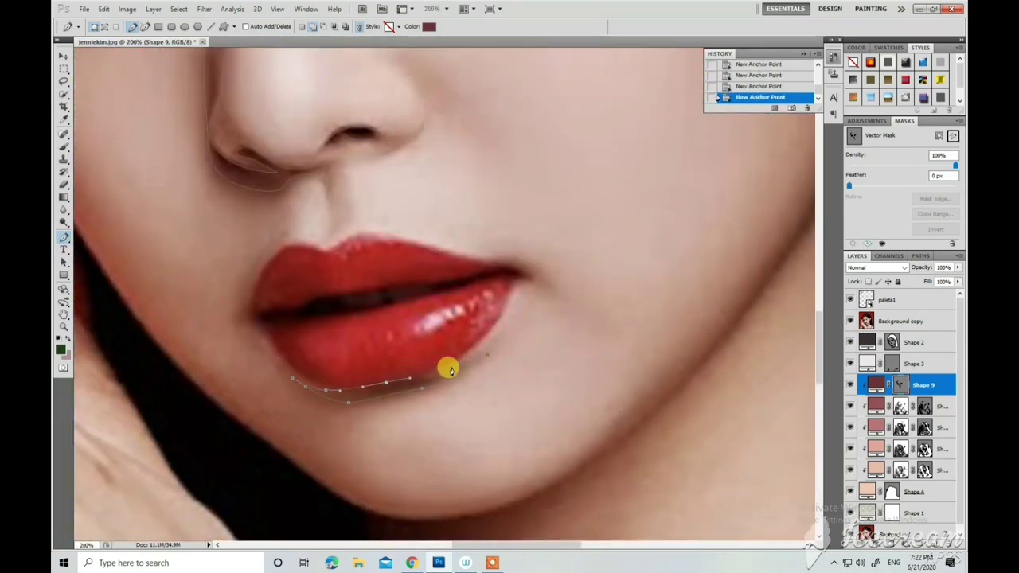
{"action": "left_click", "coordinate": [230, 320]}
Outline and close the shadow path along the chin and jawline.
{"action": "key", "text": "ctrl+minus"}
{"action": "key", "text": "ctrl+plus"}
{"action": "left_click", "coordinate": [427, 308]}
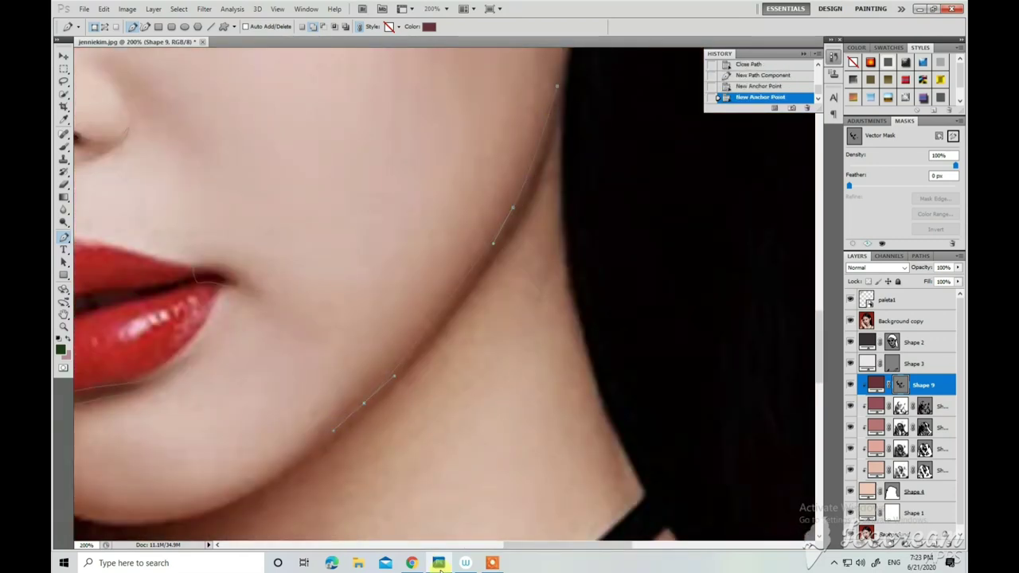
{"action": "scroll", "coordinate": [239, 467], "scroll_direction": "down", "scroll_amount": 3}
{"action": "scroll", "coordinate": [239, 466], "scroll_direction": "down", "scroll_amount": 5}
{"action": "left_click_drag", "start_coordinate": [163, 278], "coordinate": [199, 427]}
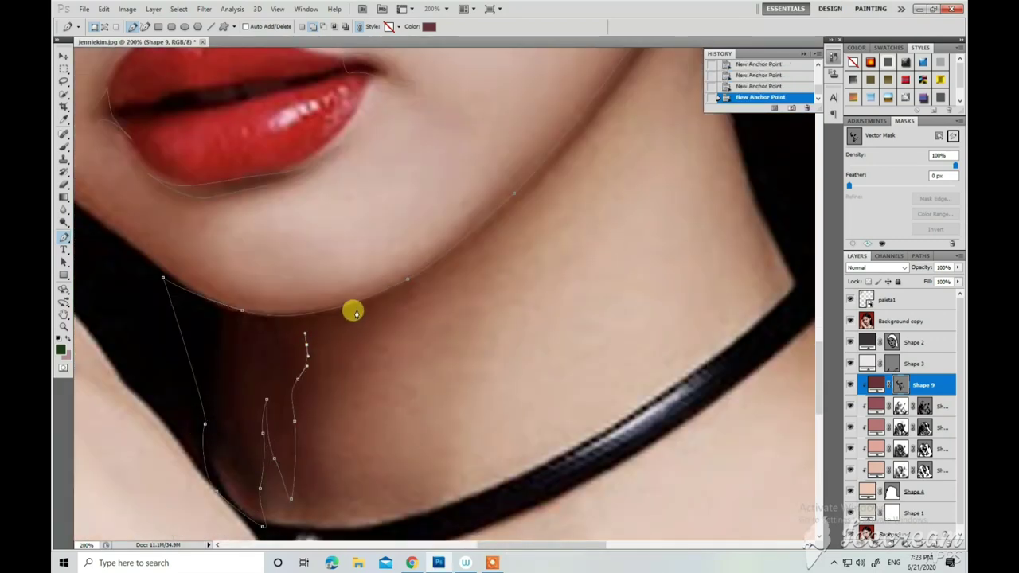
{"action": "scroll", "coordinate": [703, 187], "scroll_direction": "up", "scroll_amount": 3}
{"action": "scroll", "coordinate": [704, 187], "scroll_direction": "up", "scroll_amount": 3}
{"action": "scroll", "coordinate": [772, 357], "scroll_direction": "up", "scroll_amount": 5}
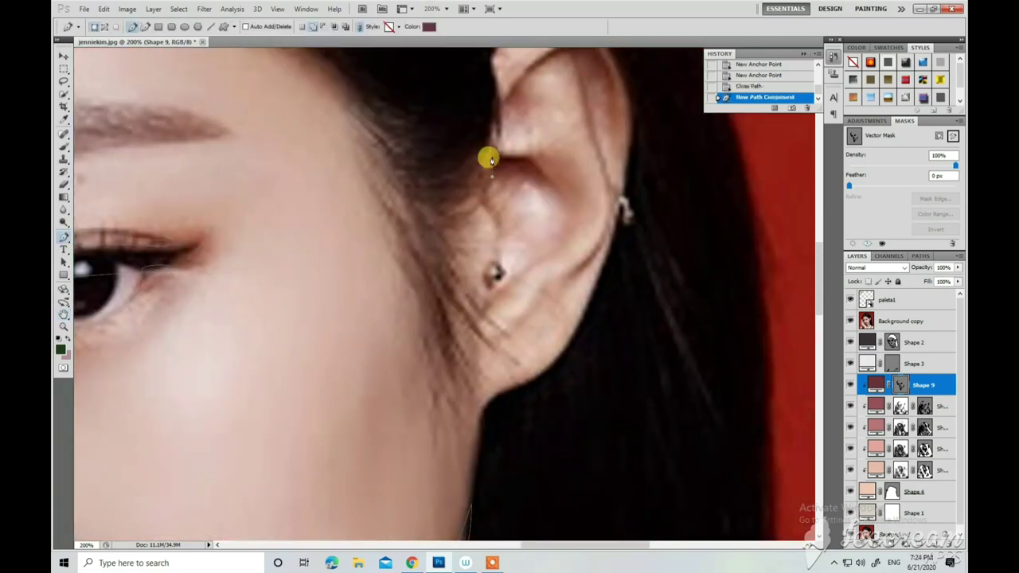
{"action": "left_click", "coordinate": [498, 179]}
Outline and close a shadow path along the rim and top of the ear.
{"action": "left_click", "coordinate": [503, 185]}
{"action": "left_click", "coordinate": [599, 125]}
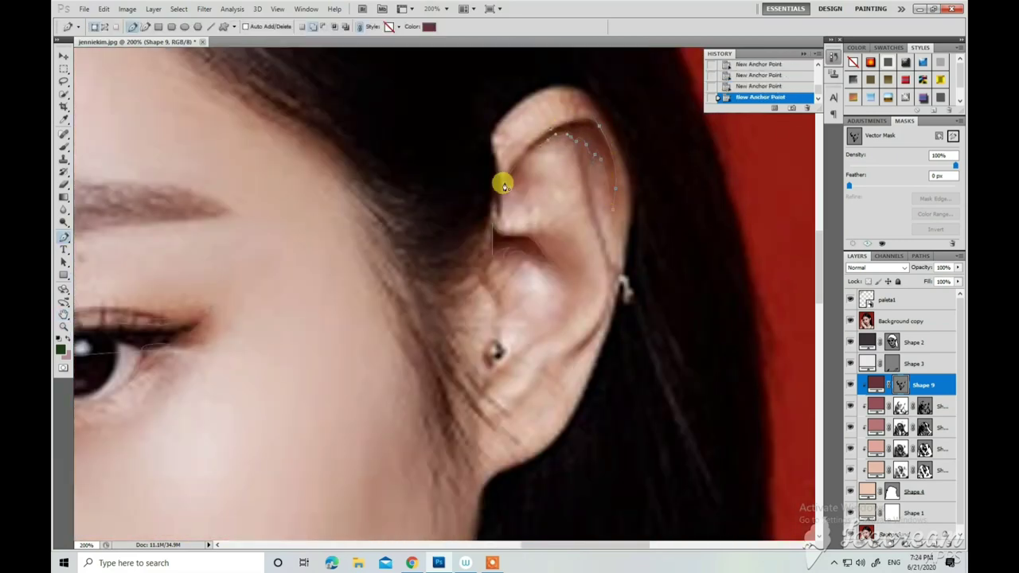
{"action": "scroll", "coordinate": [597, 255], "scroll_direction": "down", "scroll_amount": 1}
{"action": "scroll", "coordinate": [591, 227], "scroll_direction": "up", "scroll_amount": 1}
{"action": "left_click", "coordinate": [580, 141]}
Trace and close a shadow from the bottom of the wrist up the hand edge to the fingernail.
{"action": "key", "text": "ctrl+minus"}
{"action": "key", "text": "ctrl+minus"}
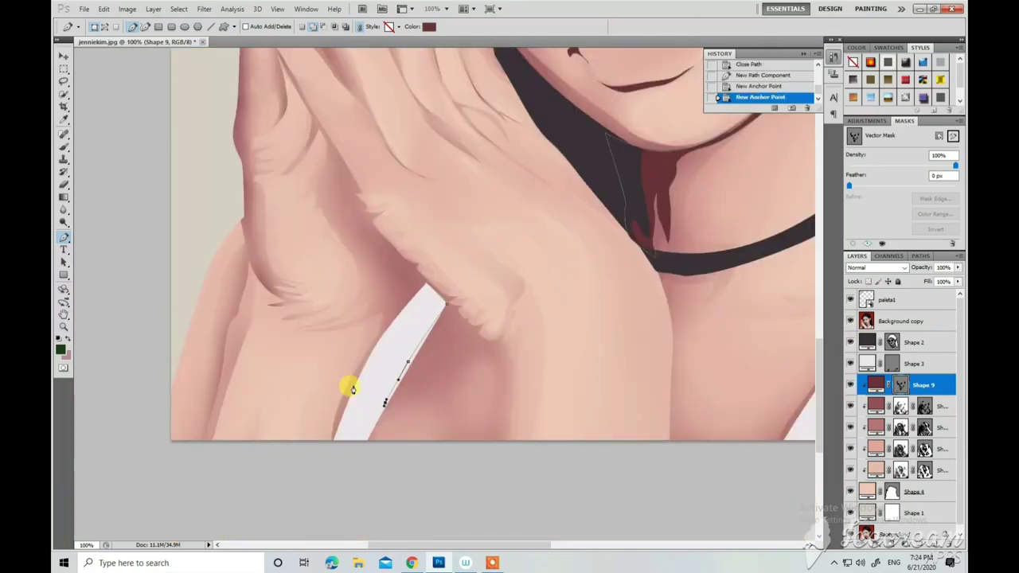
{"action": "left_click", "coordinate": [390, 415]}
{"action": "left_click", "coordinate": [414, 421]}
{"action": "left_click", "coordinate": [436, 420]}
{"action": "left_click", "coordinate": [455, 393]}
{"action": "scroll", "coordinate": [477, 342], "scroll_direction": "up", "scroll_amount": 2}
{"action": "left_click", "coordinate": [423, 349]}
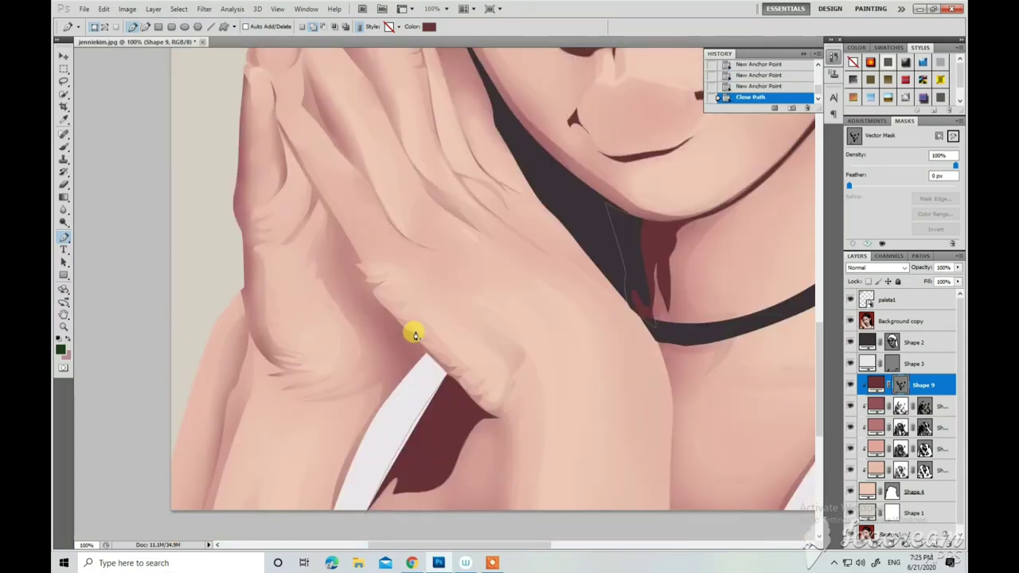
{"action": "left_click", "coordinate": [384, 313]}
{"action": "left_click", "coordinate": [356, 278]}
{"action": "left_click", "coordinate": [323, 199]}
{"action": "left_click", "coordinate": [277, 137]}
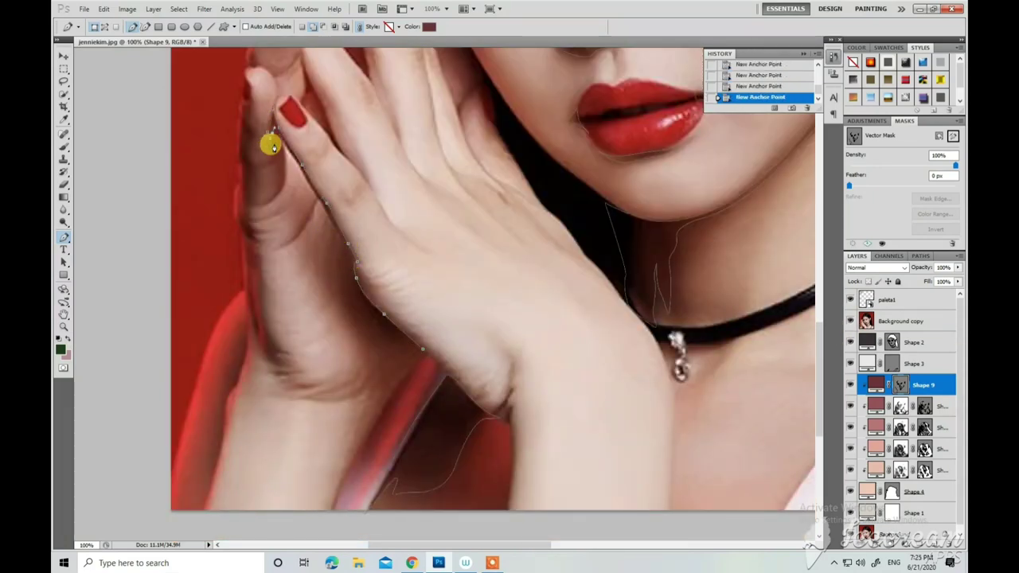
{"action": "left_click", "coordinate": [416, 357]}
Trace and close a shadow path running down the finger edge.
{"action": "scroll", "coordinate": [261, 309], "scroll_direction": "down", "scroll_amount": 1}
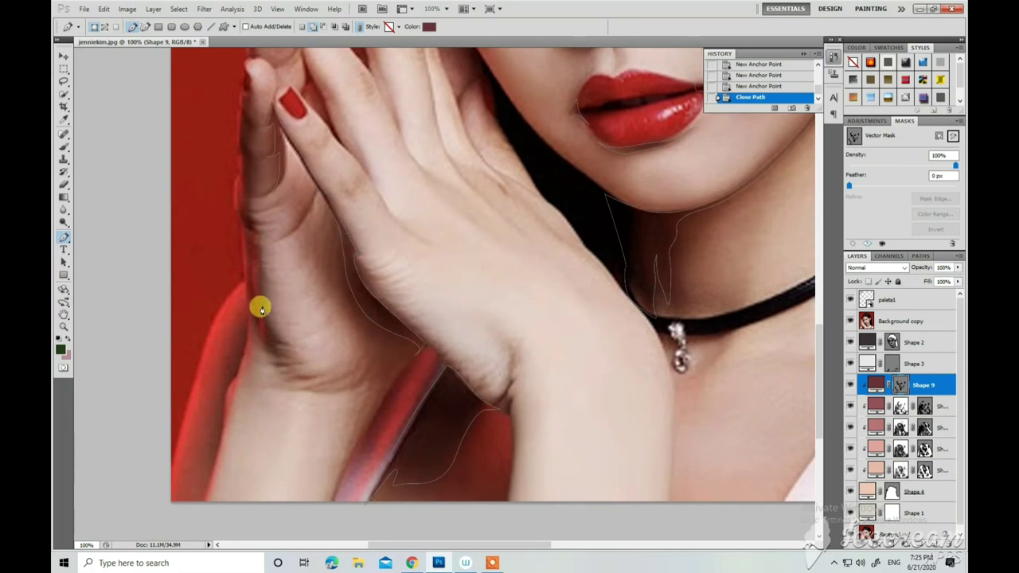
{"action": "scroll", "coordinate": [242, 231], "scroll_direction": "up", "scroll_amount": 1}
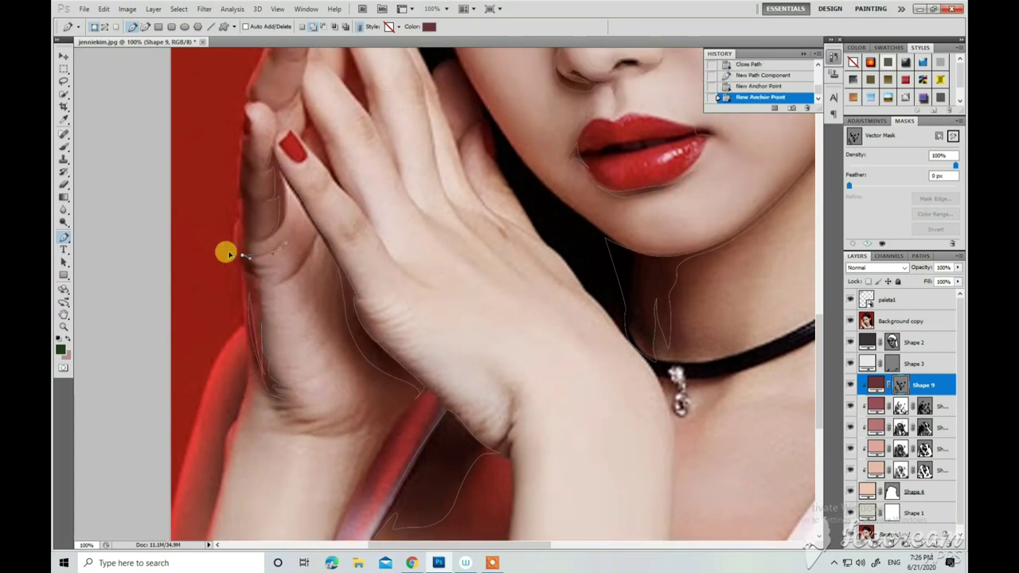
{"action": "left_click", "coordinate": [247, 258]}
{"action": "scroll", "coordinate": [240, 271], "scroll_direction": "up", "scroll_amount": 1}
{"action": "left_click", "coordinate": [245, 160]}
{"action": "left_click", "coordinate": [252, 195]}
{"action": "left_click", "coordinate": [252, 231]}
{"action": "left_click", "coordinate": [255, 263]}
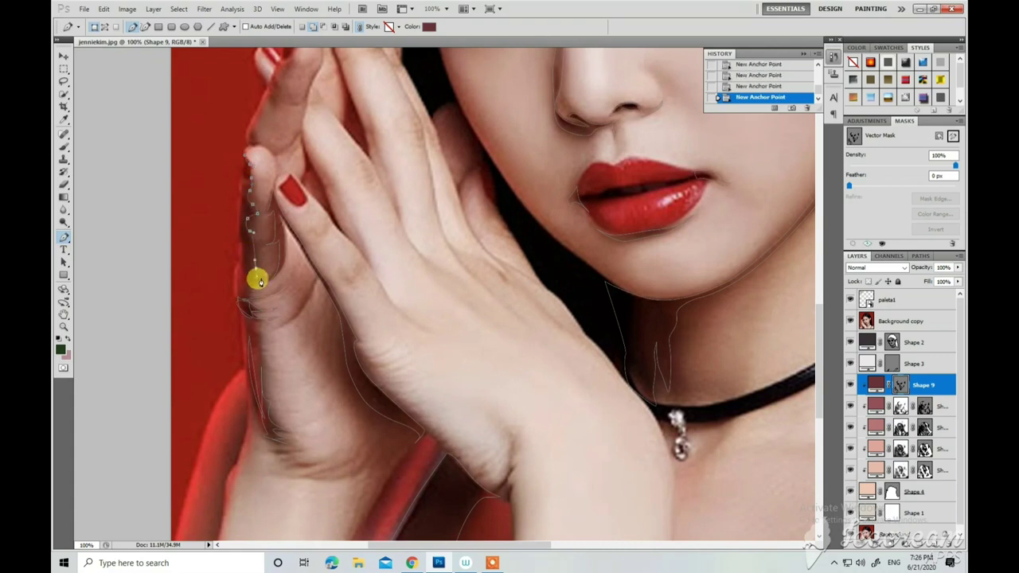
{"action": "scroll", "coordinate": [311, 283], "scroll_direction": "up", "scroll_amount": 3}
{"action": "left_click", "coordinate": [302, 288]}
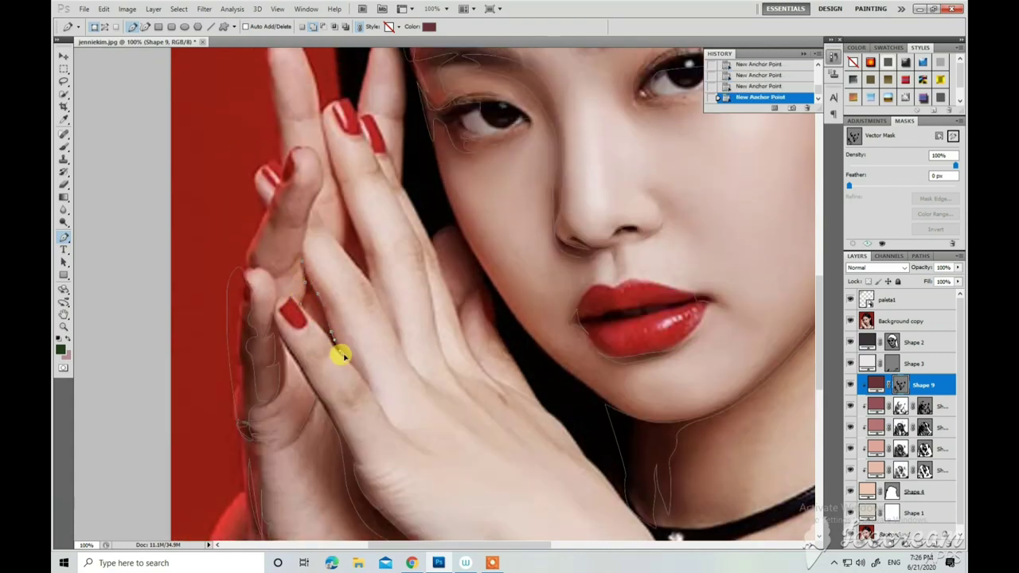
{"action": "scroll", "coordinate": [318, 239], "scroll_direction": "up", "scroll_amount": 1}
{"action": "left_click", "coordinate": [280, 247]}
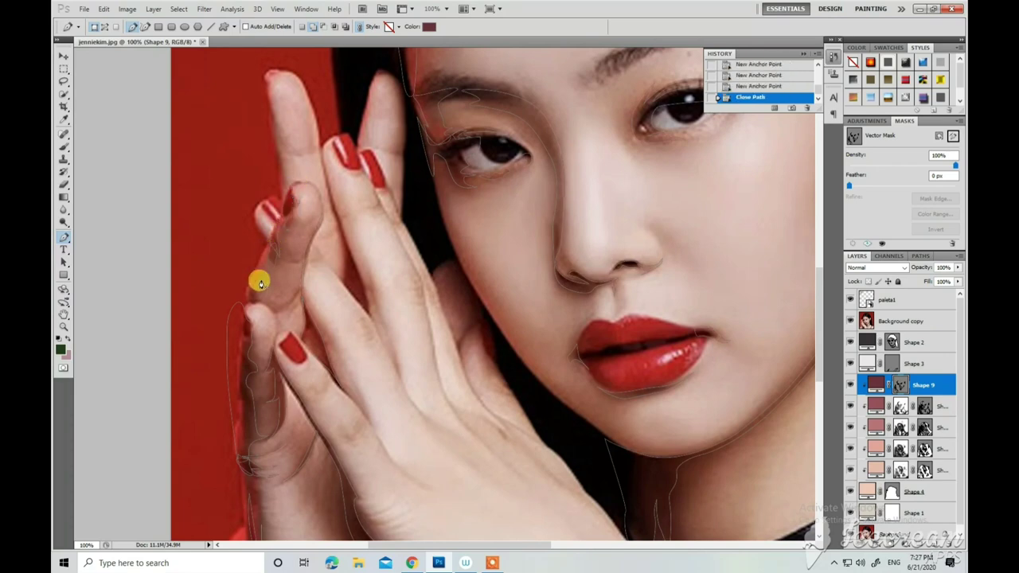
Add shadow shapes near the fingernails and along the fingers.
{"action": "left_click", "coordinate": [243, 308]}
{"action": "left_click", "coordinate": [268, 307]}
{"action": "scroll", "coordinate": [269, 307], "scroll_direction": "up", "scroll_amount": 1}
{"action": "left_click", "coordinate": [323, 201]}
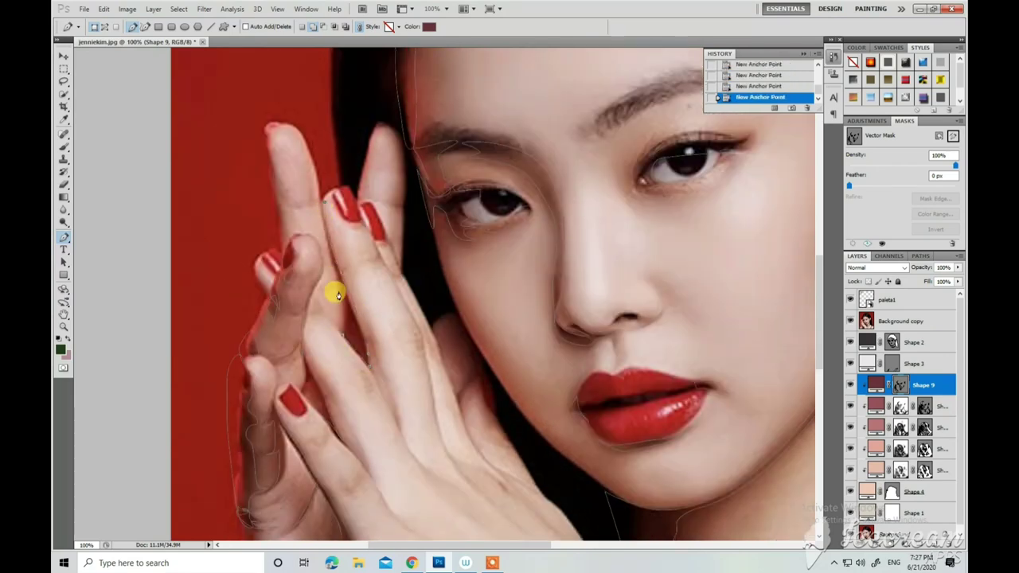
{"action": "left_click", "coordinate": [326, 220]}
{"action": "scroll", "coordinate": [326, 220], "scroll_direction": "down", "scroll_amount": 2}
{"action": "left_click", "coordinate": [374, 129]}
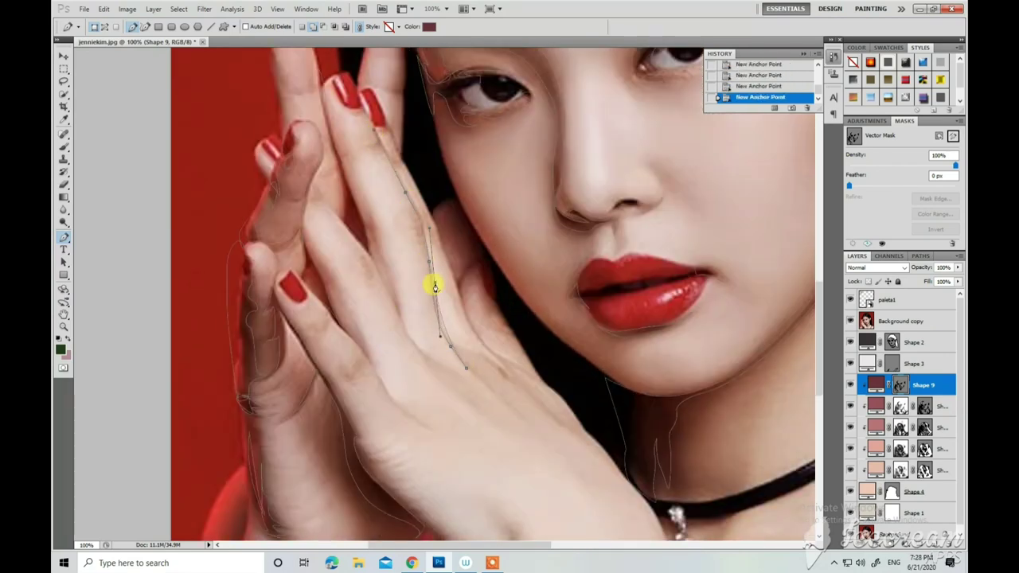
{"action": "left_click", "coordinate": [398, 243]}
{"action": "scroll", "coordinate": [398, 242], "scroll_direction": "down", "scroll_amount": 1}
{"action": "left_click", "coordinate": [448, 232]}
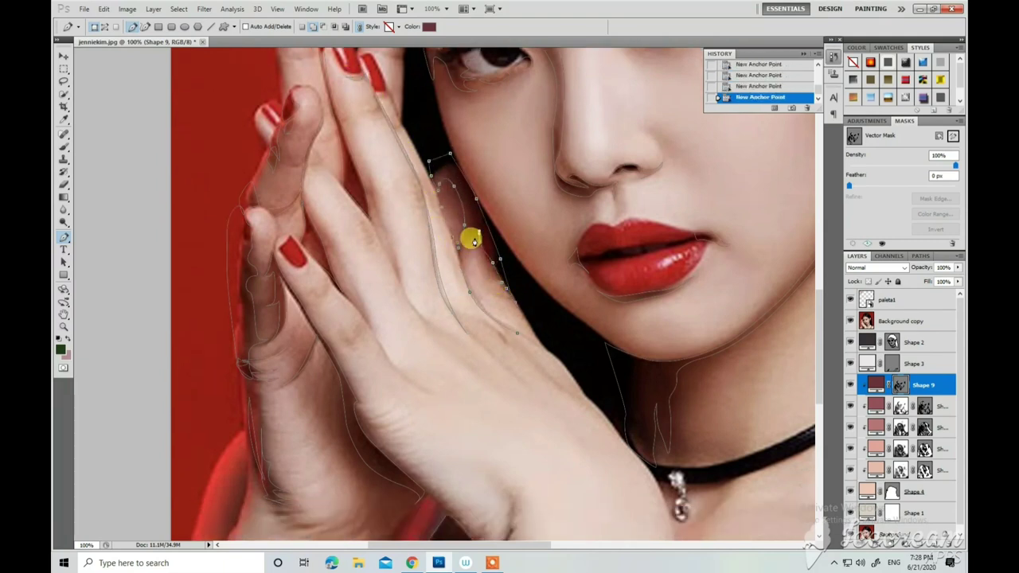
{"action": "left_click", "coordinate": [257, 334]}
Outline shadows on the outer edge of the hand and along another finger.
{"action": "scroll", "coordinate": [257, 334], "scroll_direction": "down", "scroll_amount": 4}
{"action": "left_click", "coordinate": [288, 331]}
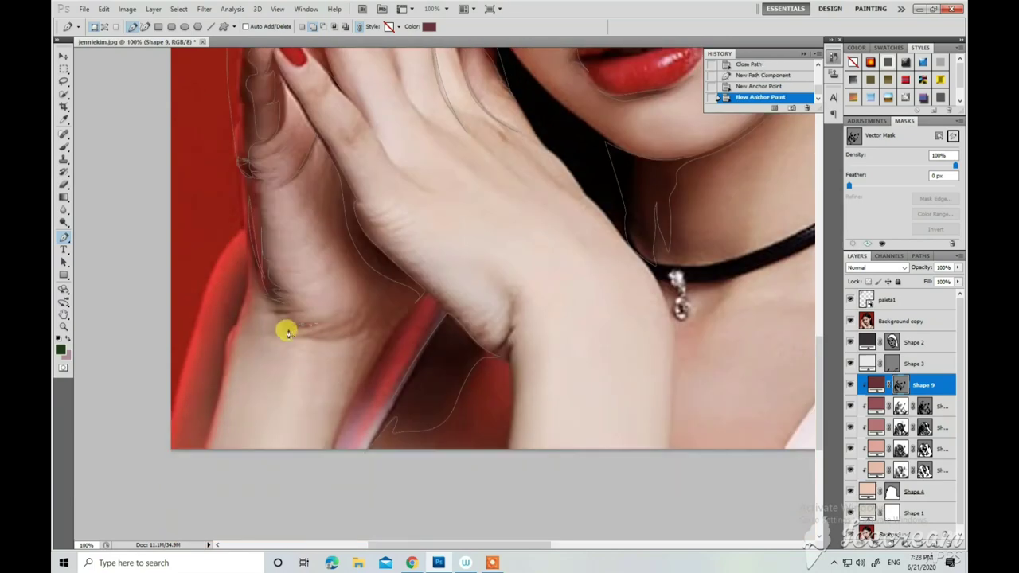
{"action": "scroll", "coordinate": [292, 354], "scroll_direction": "down", "scroll_amount": 2}
{"action": "left_click", "coordinate": [220, 332]}
{"action": "left_click", "coordinate": [223, 296]}
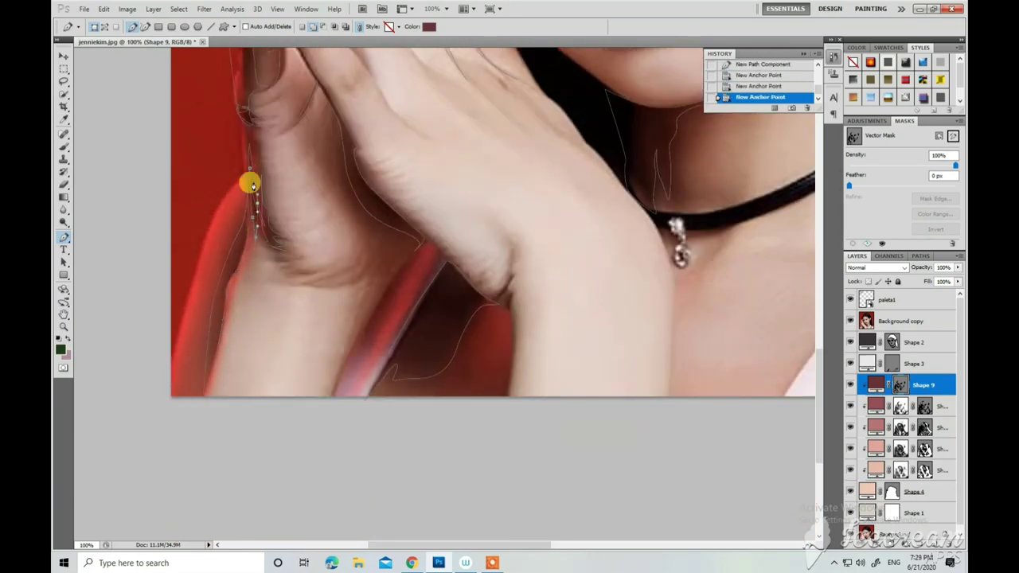
{"action": "scroll", "coordinate": [250, 184], "scroll_direction": "up", "scroll_amount": 3}
{"action": "left_click", "coordinate": [258, 282]}
{"action": "scroll", "coordinate": [382, 401], "scroll_direction": "up", "scroll_amount": 1}
{"action": "left_click", "coordinate": [366, 265]}
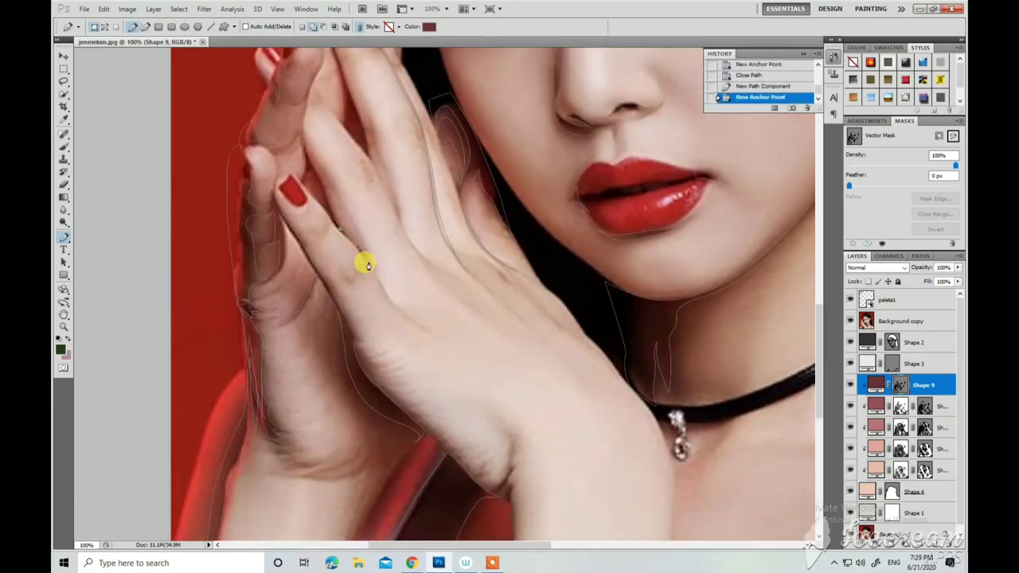
{"action": "scroll", "coordinate": [348, 238], "scroll_direction": "up", "scroll_amount": 1}
{"action": "left_click", "coordinate": [391, 223]}
{"action": "scroll", "coordinate": [394, 266], "scroll_direction": "up", "scroll_amount": 5}
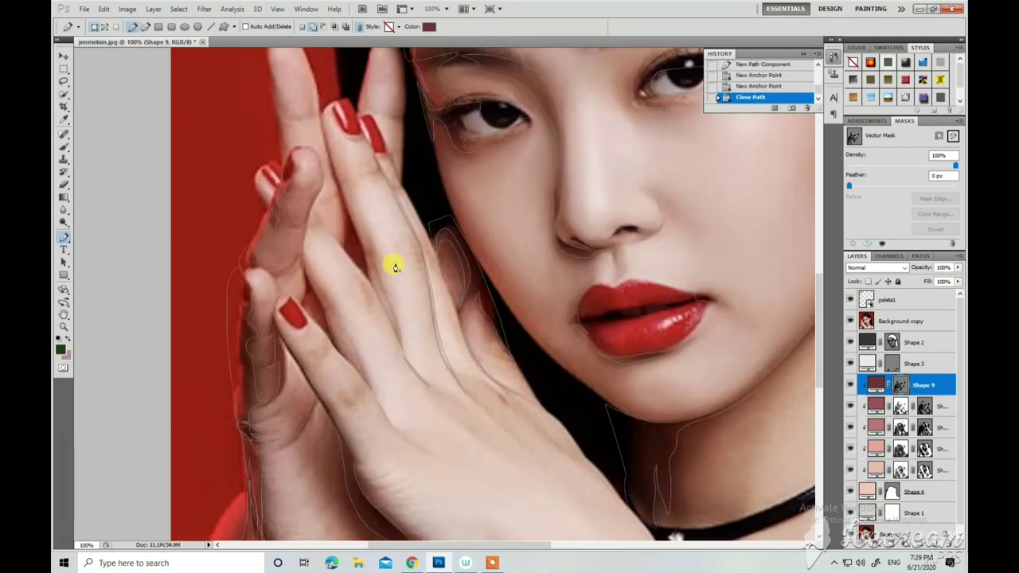
{"action": "left_click", "coordinate": [374, 144]}
Add shadow outlines near the wrist, along the shoulder strap and the jaw near the ear.
{"action": "left_click", "coordinate": [394, 220]}
{"action": "scroll", "coordinate": [422, 207], "scroll_direction": "down", "scroll_amount": 1}
{"action": "scroll", "coordinate": [382, 350], "scroll_direction": "down", "scroll_amount": 2}
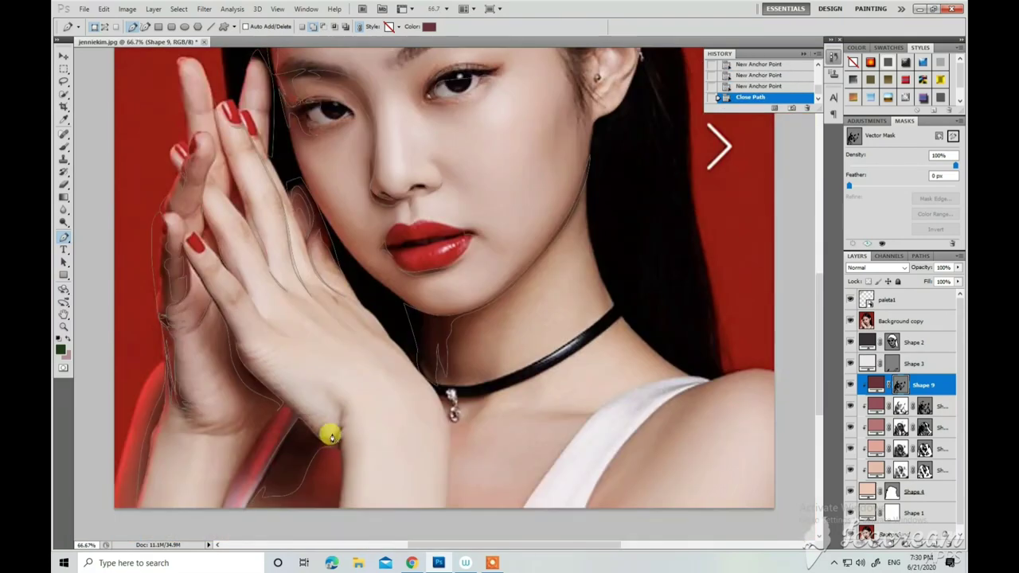
{"action": "left_click", "coordinate": [331, 434]}
{"action": "left_click_drag", "start_coordinate": [340, 462], "coordinate": [335, 509]}
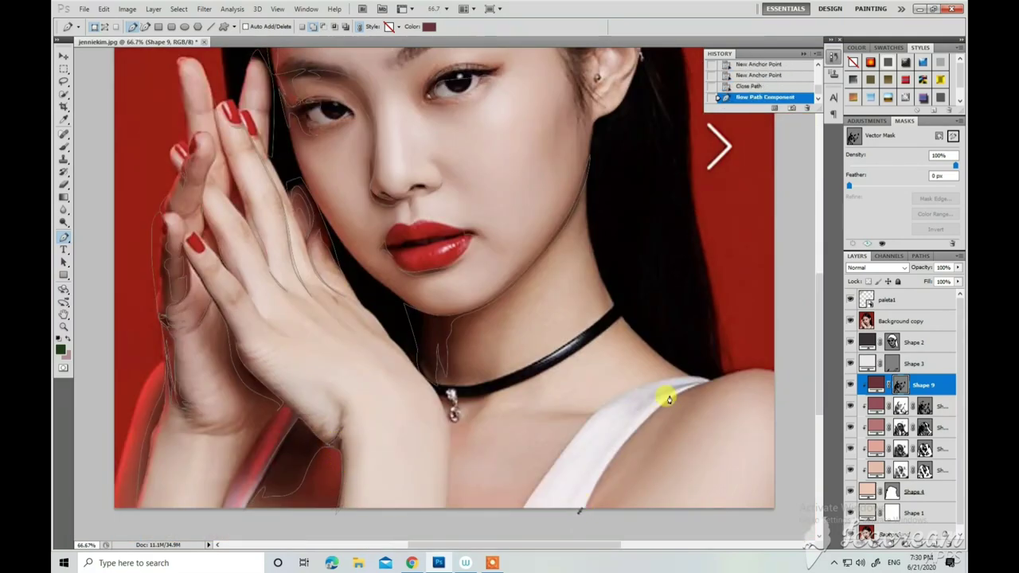
{"action": "left_click_drag", "start_coordinate": [762, 362], "coordinate": [788, 385]}
{"action": "left_click", "coordinate": [624, 488]}
{"action": "scroll", "coordinate": [581, 334], "scroll_direction": "up", "scroll_amount": 2}
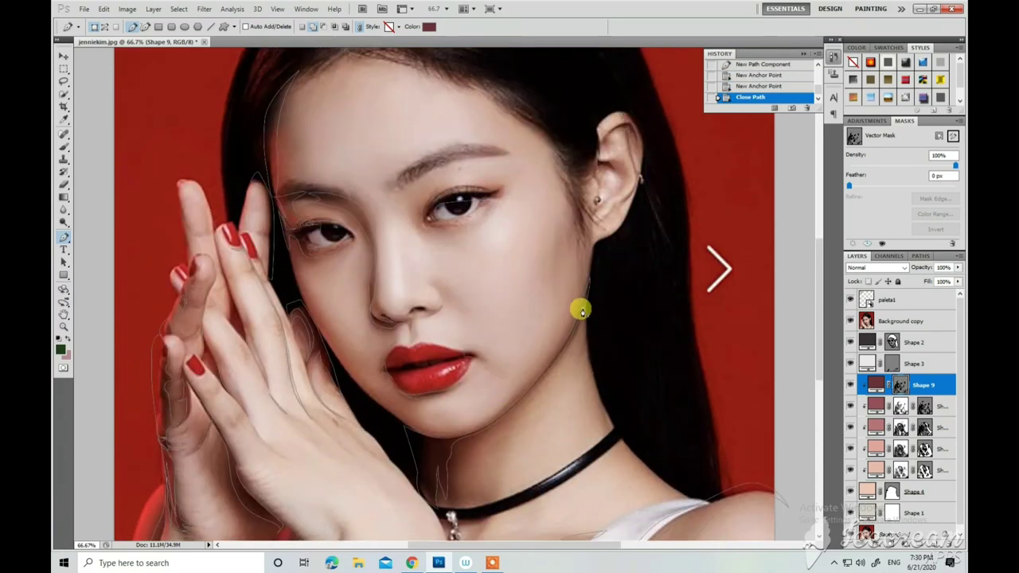
{"action": "left_click", "coordinate": [580, 307]}
{"action": "scroll", "coordinate": [585, 270], "scroll_direction": "up", "scroll_amount": 1}
{"action": "left_click", "coordinate": [591, 239]}
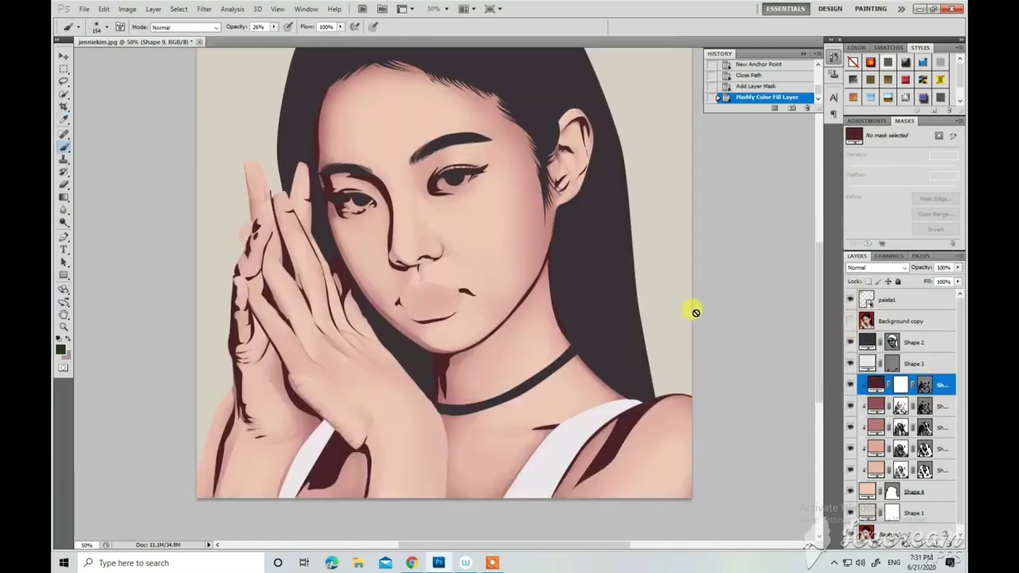
Adjust the brush and soften the dark shadow beside the nose on the mask.
{"action": "key", "text": "ctrl+plus"}
{"action": "right_click", "coordinate": [484, 205]}
{"action": "left_click", "coordinate": [496, 189]}
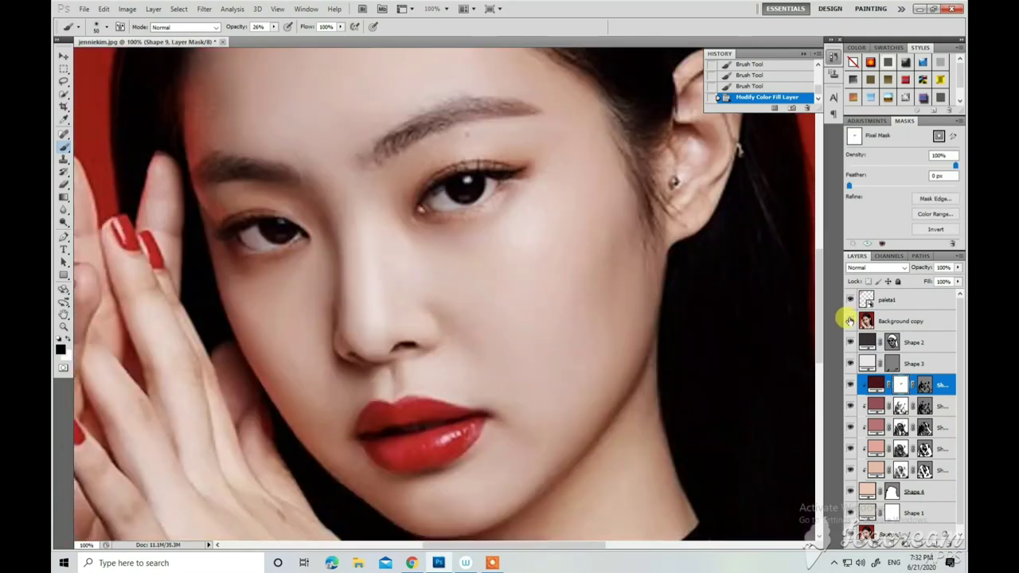
{"action": "left_click", "coordinate": [849, 321]}
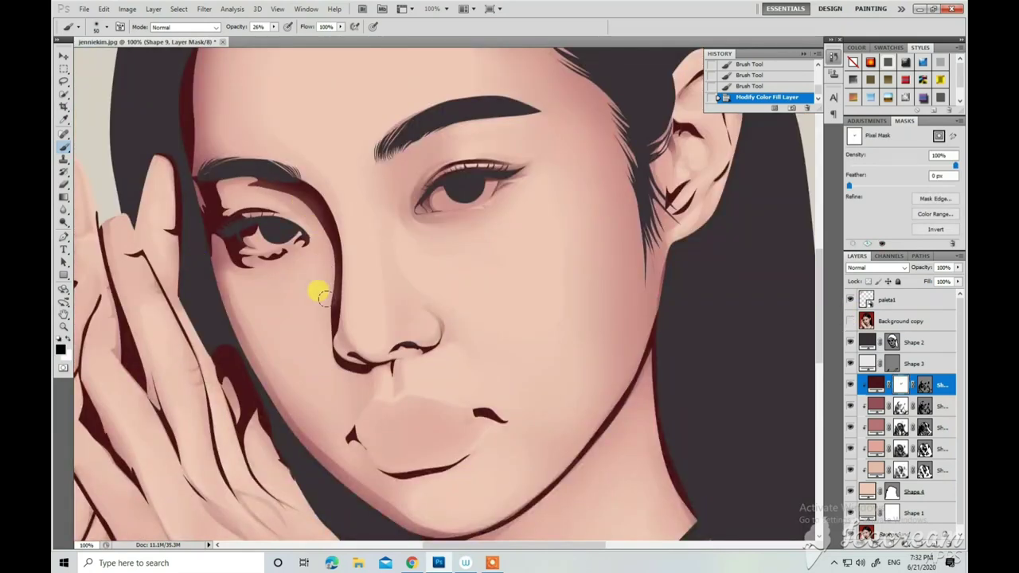
{"action": "left_click", "coordinate": [682, 102]}
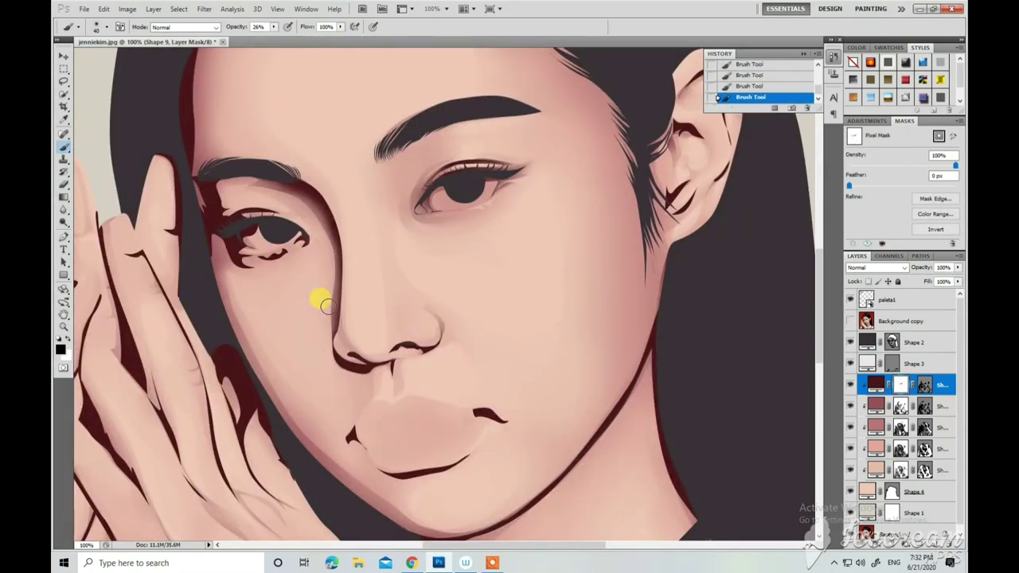
{"action": "scroll", "coordinate": [470, 259], "scroll_direction": "down", "scroll_amount": 2}
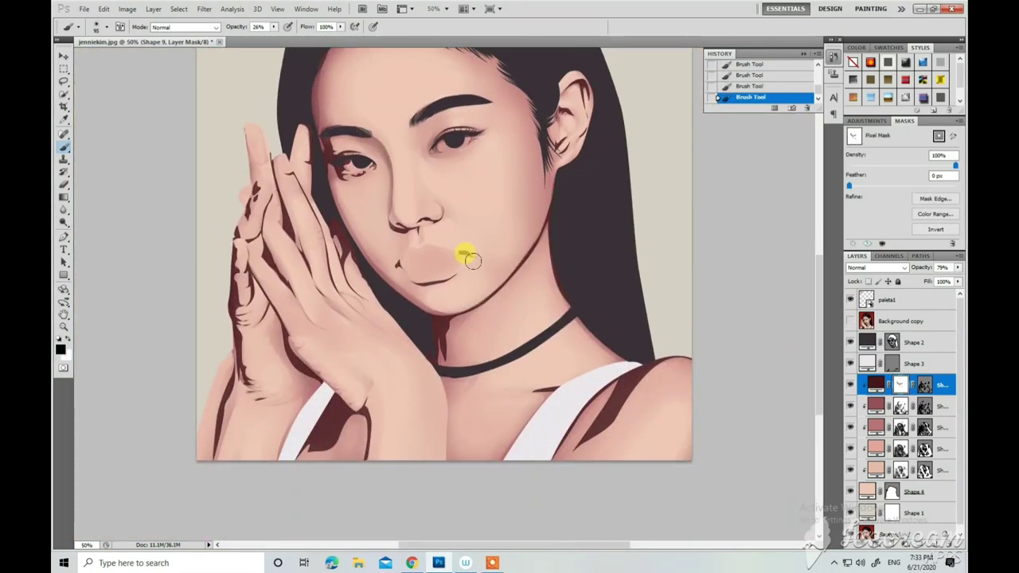
{"action": "scroll", "coordinate": [566, 335], "scroll_direction": "down", "scroll_amount": 2}
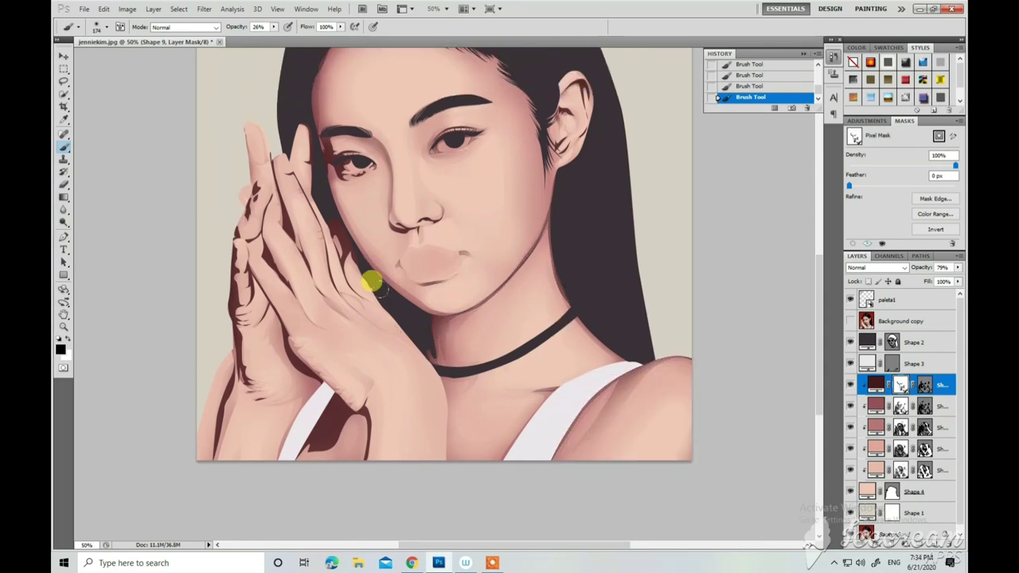
Set brush size to 73 and fade the shading on the hand's left edge and under the left eye.
{"action": "right_click", "coordinate": [338, 354]}
{"action": "type", "text": "73"}
{"action": "key", "text": "Return"}
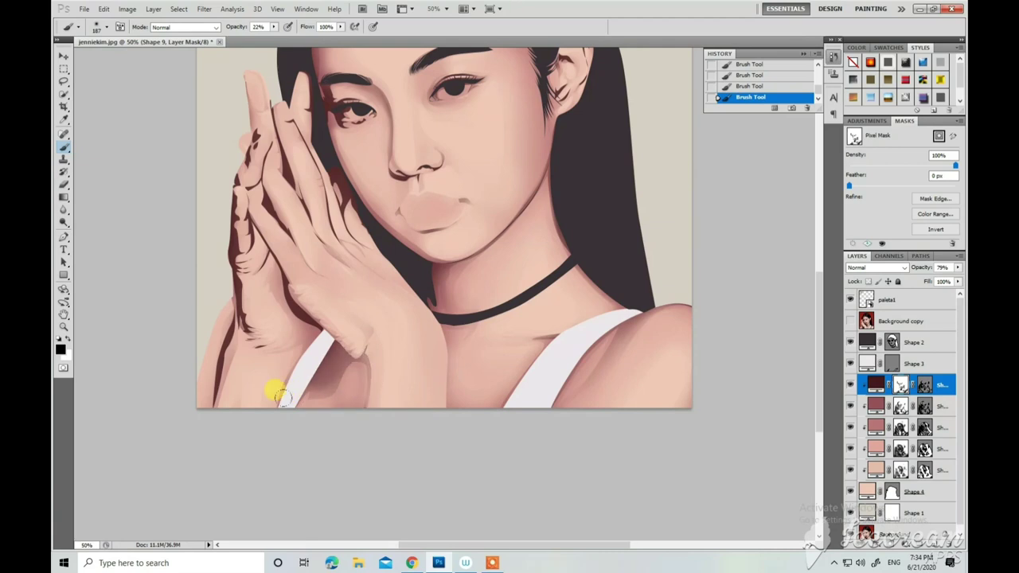
{"action": "left_click_drag", "start_coordinate": [271, 284], "coordinate": [222, 332]}
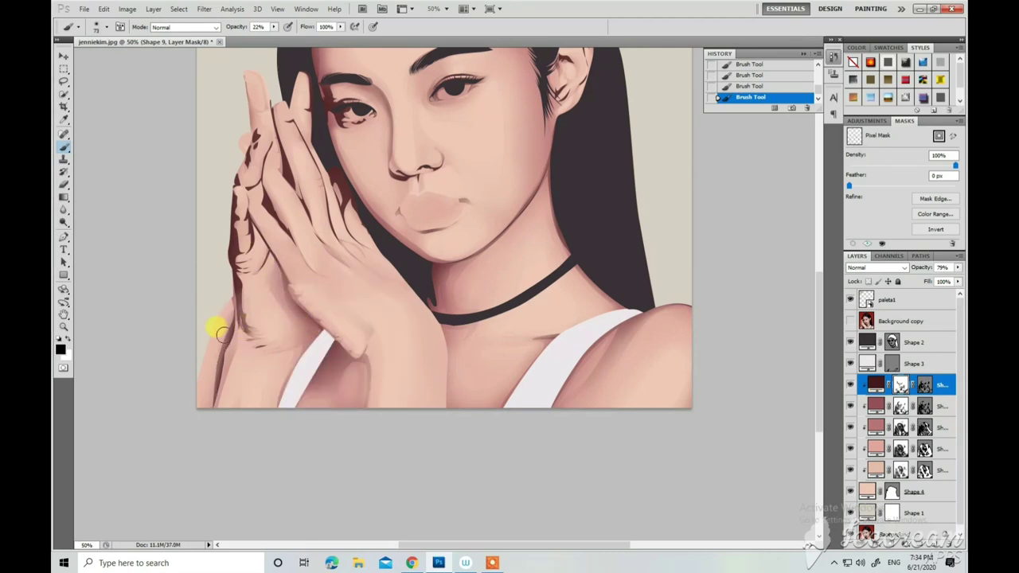
{"action": "key", "text": "ctrl+plus"}
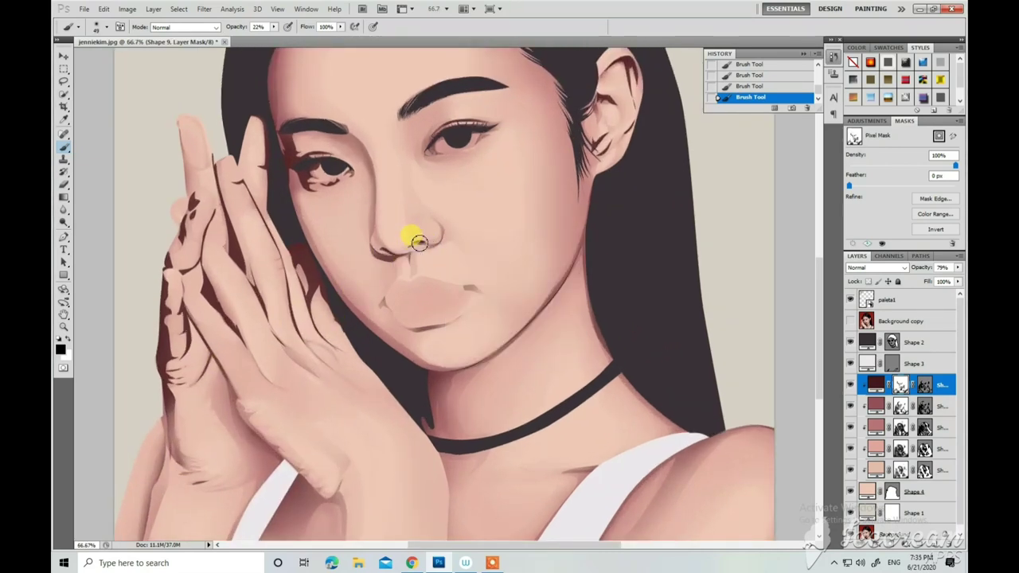
{"action": "scroll", "coordinate": [418, 242], "scroll_direction": "up", "scroll_amount": 2}
{"action": "left_click_drag", "start_coordinate": [295, 163], "coordinate": [303, 200]}
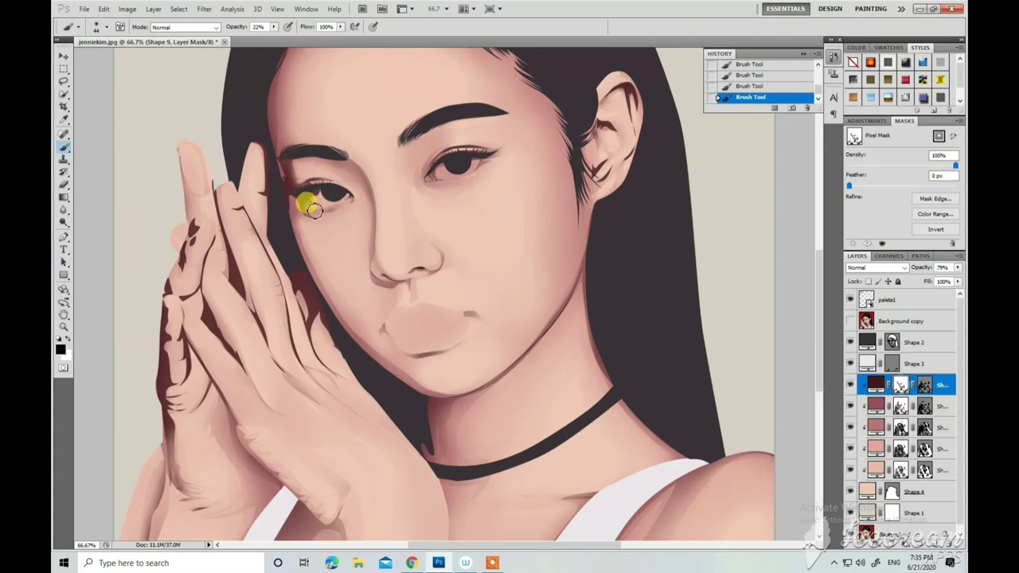
Brush away the dark red shading along the hand's edge and view the whole portrait.
{"action": "right_click", "coordinate": [312, 166]}
{"action": "left_click", "coordinate": [275, 165]}
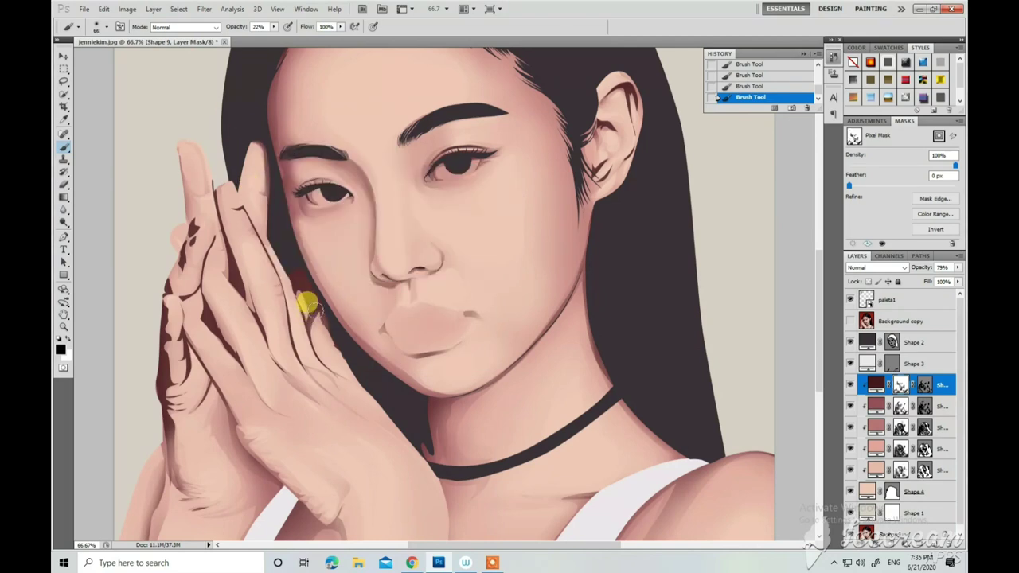
{"action": "scroll", "coordinate": [169, 338], "scroll_direction": "down", "scroll_amount": 1}
{"action": "left_click_drag", "start_coordinate": [171, 341], "coordinate": [171, 294]}
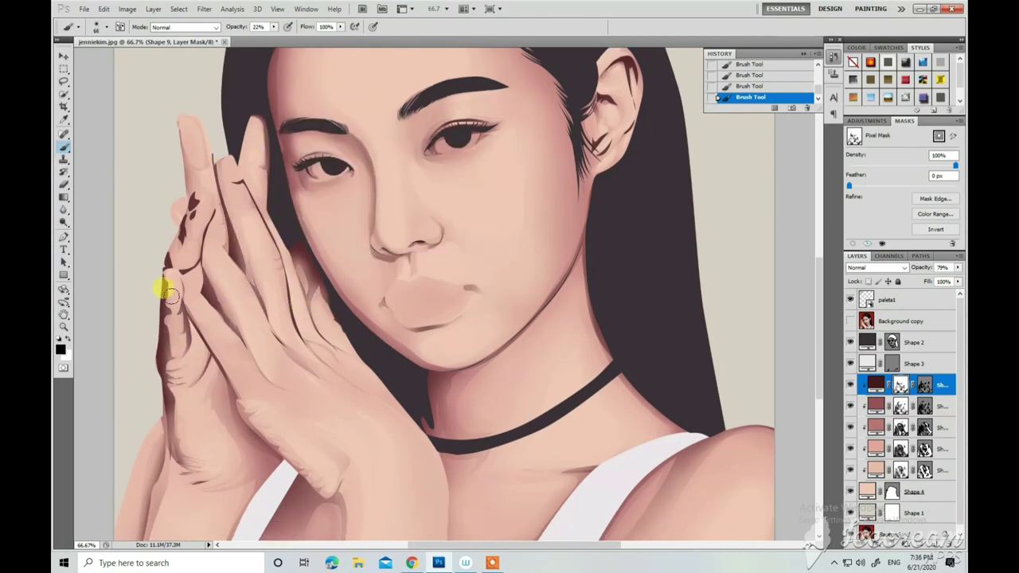
{"action": "key", "text": "ctrl+minus"}
{"action": "key", "text": "ctrl+minus"}
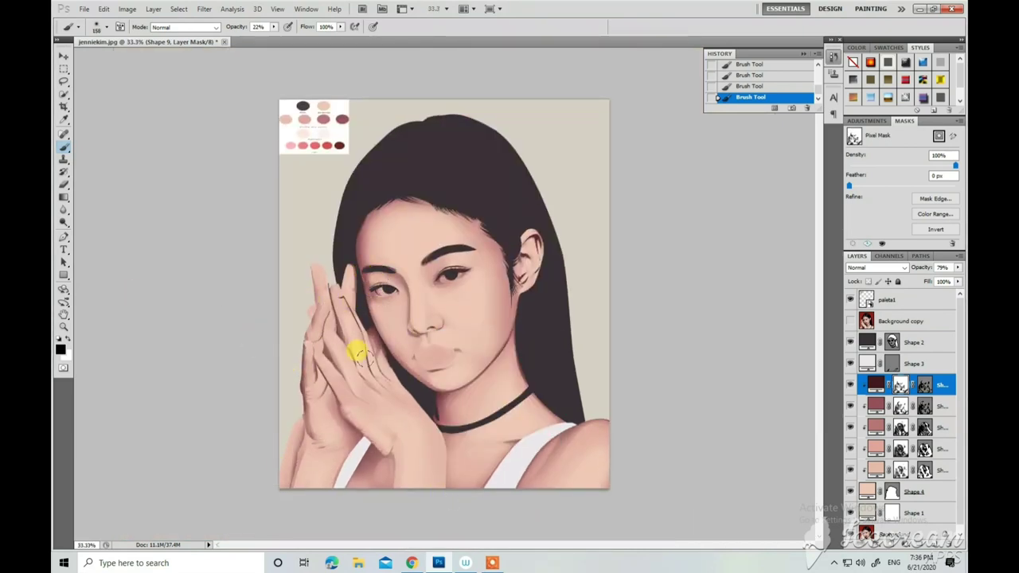
{"action": "key", "text": "p"}
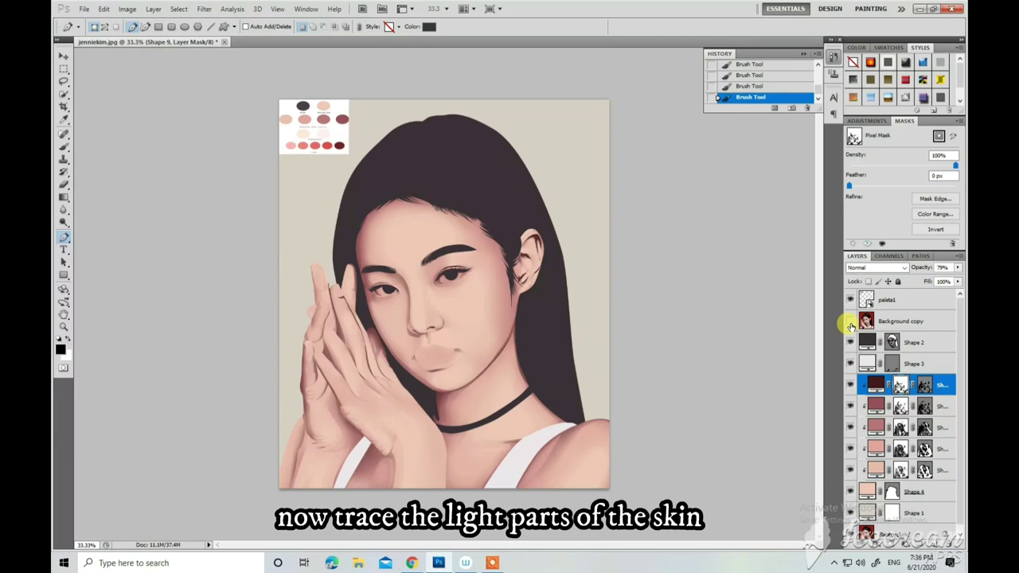
Zoom in and trace a curved pale highlight shape on the forehead.
{"action": "key", "text": "ctrl+plus"}
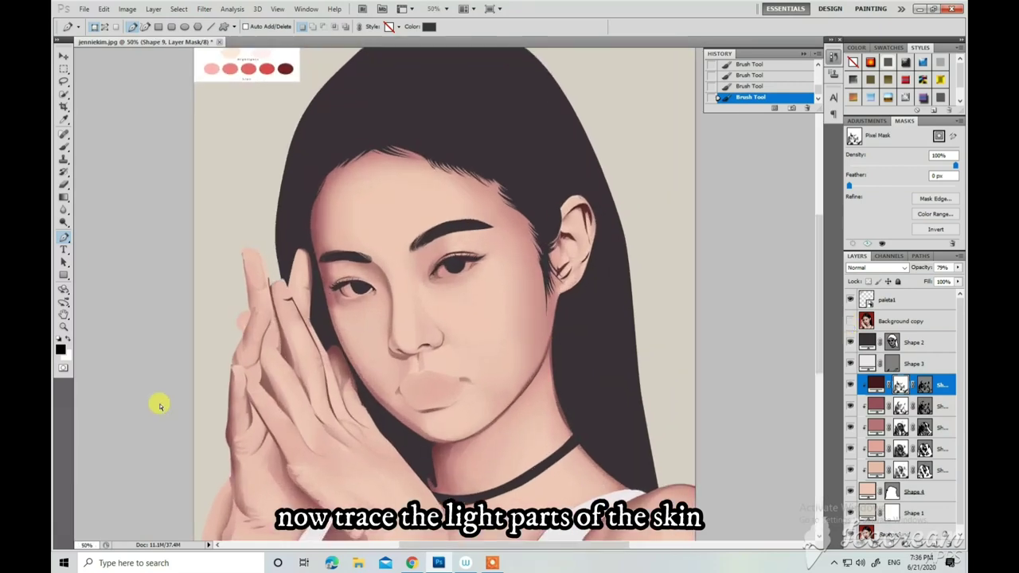
{"action": "key", "text": "ctrl+plus"}
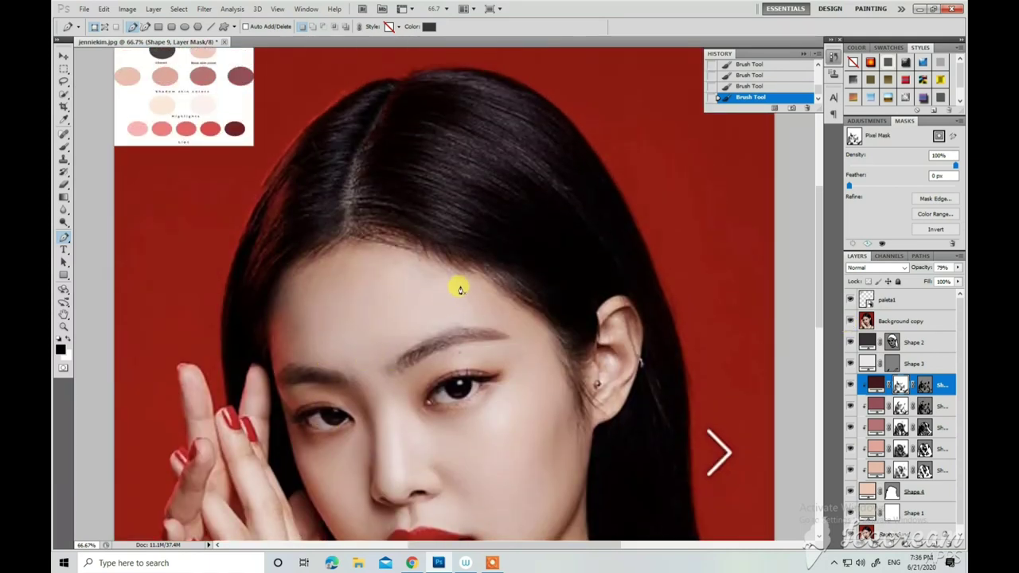
{"action": "left_click_drag", "start_coordinate": [466, 279], "coordinate": [439, 266]}
{"action": "left_click", "coordinate": [400, 266]}
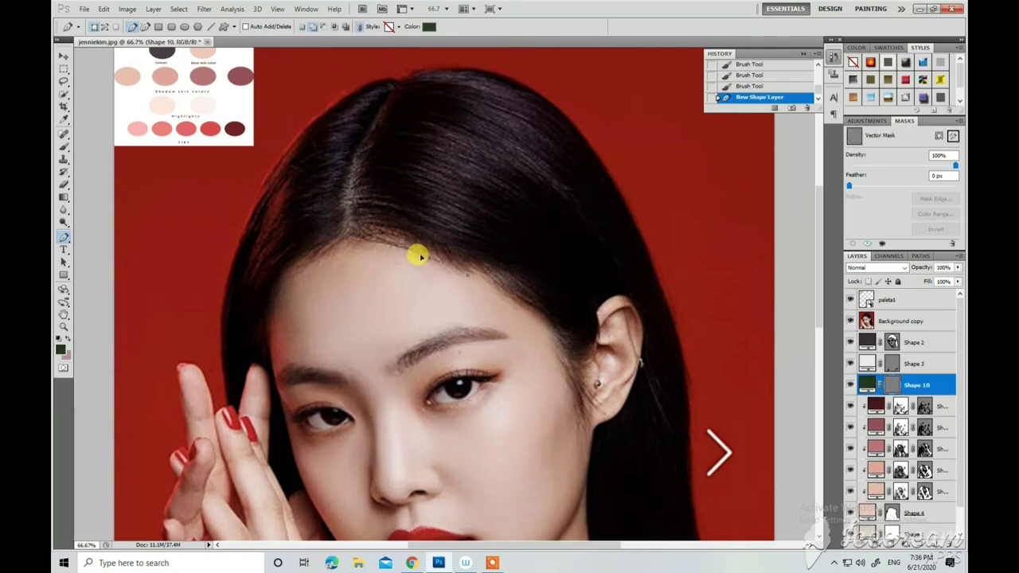
{"action": "left_click_drag", "start_coordinate": [370, 301], "coordinate": [364, 326]}
{"action": "left_click", "coordinate": [385, 353]}
{"action": "left_click_drag", "start_coordinate": [483, 317], "coordinate": [474, 308]}
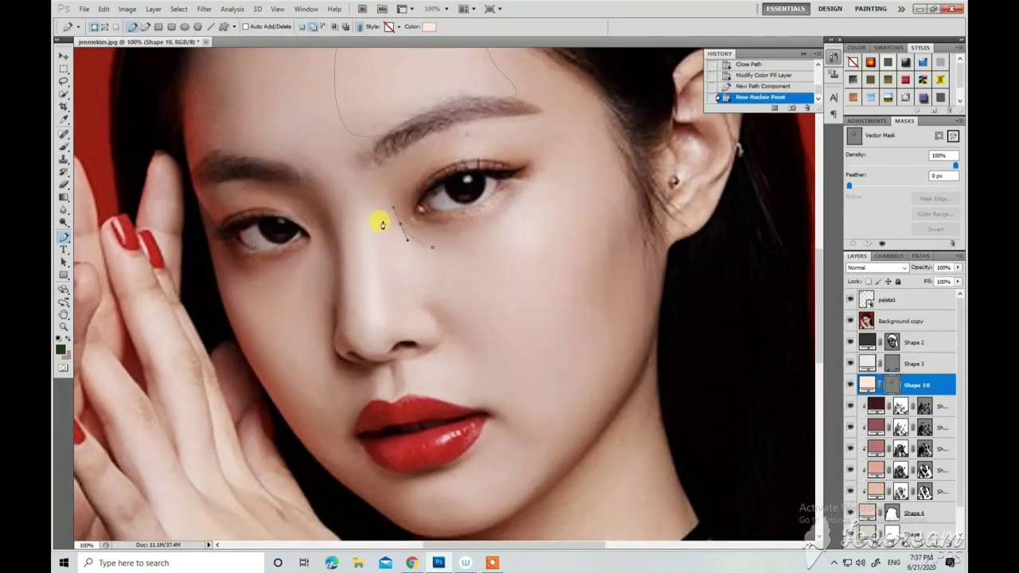
Outline highlight shapes along the nose, near the nostril and on the ear.
{"action": "mouse_move", "coordinate": [378, 211]}
{"action": "left_mouse_down"}
{"action": "mouse_move", "coordinate": [368, 200]}
{"action": "mouse_move", "coordinate": [347, 225]}
{"action": "left_mouse_up"}
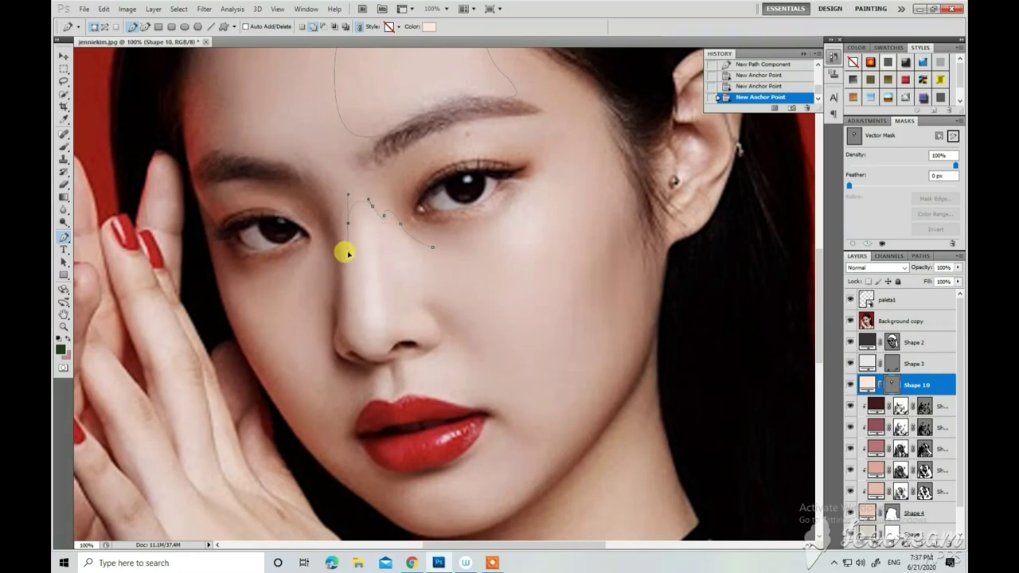
{"action": "left_click", "coordinate": [390, 344]}
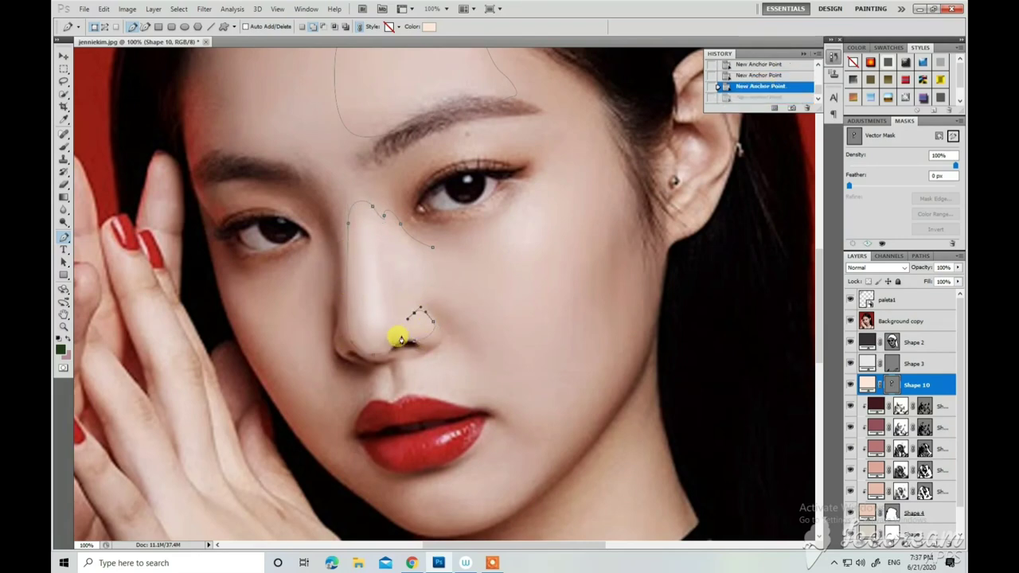
{"action": "left_click", "coordinate": [385, 305]}
{"action": "left_click", "coordinate": [383, 274]}
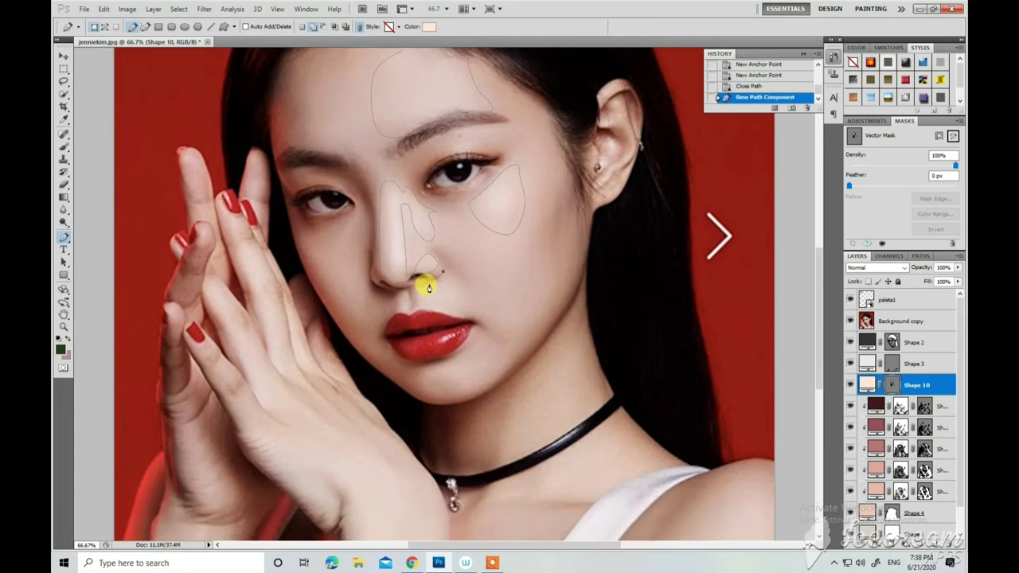
{"action": "left_click", "coordinate": [410, 303]}
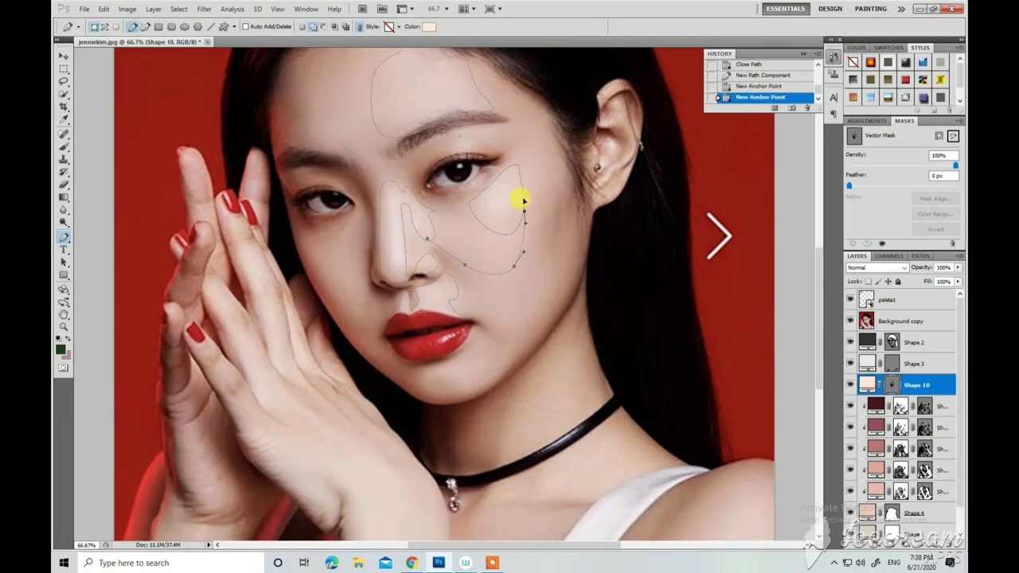
{"action": "scroll", "coordinate": [328, 234], "scroll_direction": "up", "scroll_amount": 2}
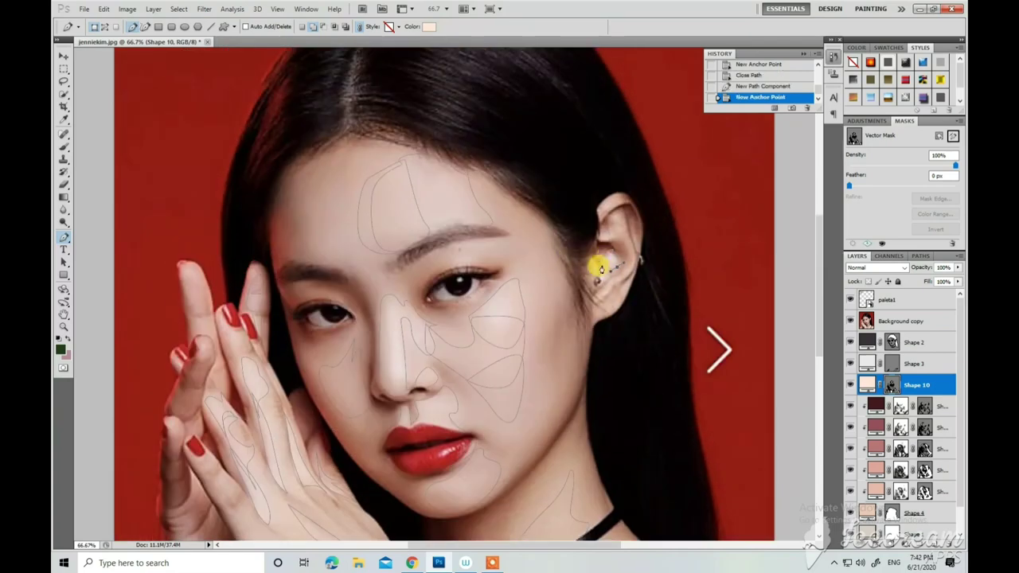
{"action": "left_click", "coordinate": [599, 222]}
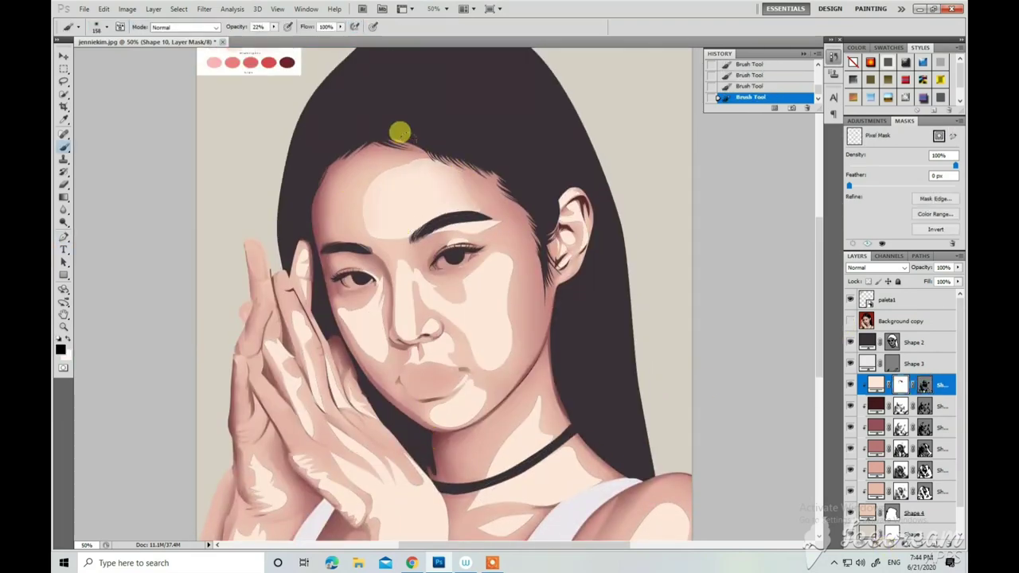
Soften the hard skin-highlight edges on the Shape 10 mask with a 22% soft brush, resizing it.
{"action": "left_click_drag", "start_coordinate": [398, 129], "coordinate": [385, 239]}
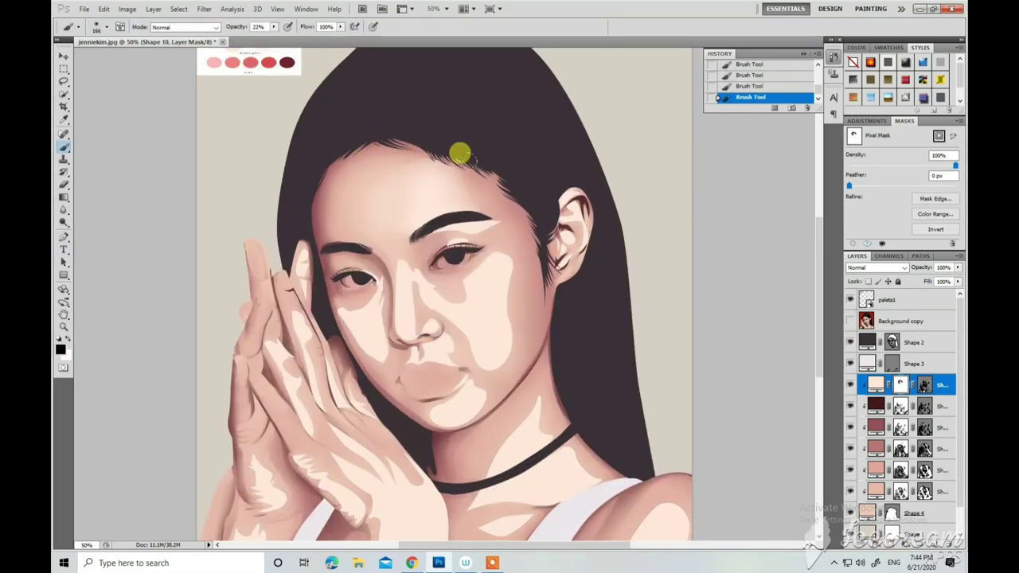
{"action": "scroll", "coordinate": [369, 166], "scroll_direction": "down", "scroll_amount": 2}
{"action": "right_click", "coordinate": [416, 173]}
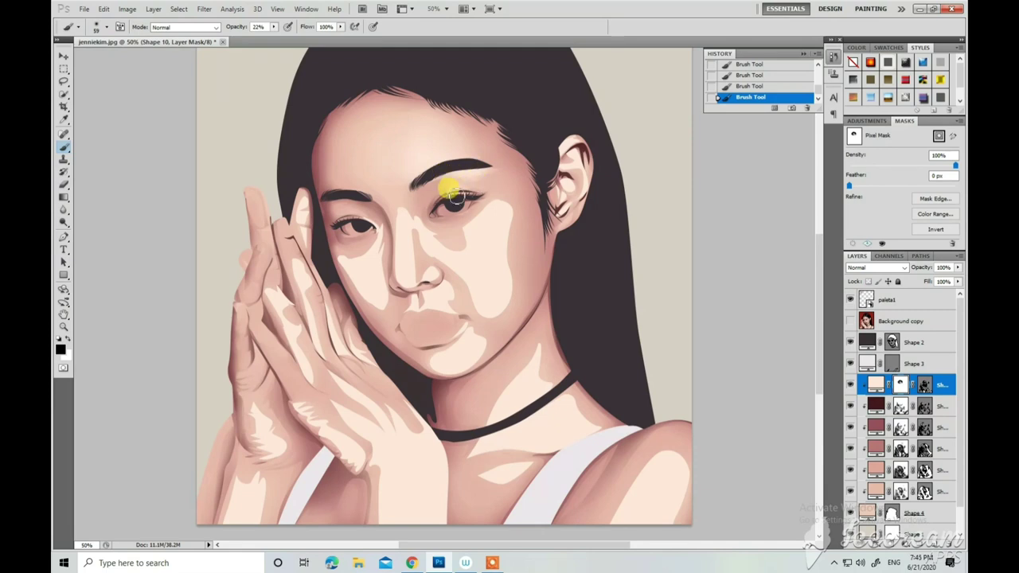
{"action": "right_click", "coordinate": [454, 197]}
{"action": "scroll", "coordinate": [458, 183], "scroll_direction": "down", "scroll_amount": 2}
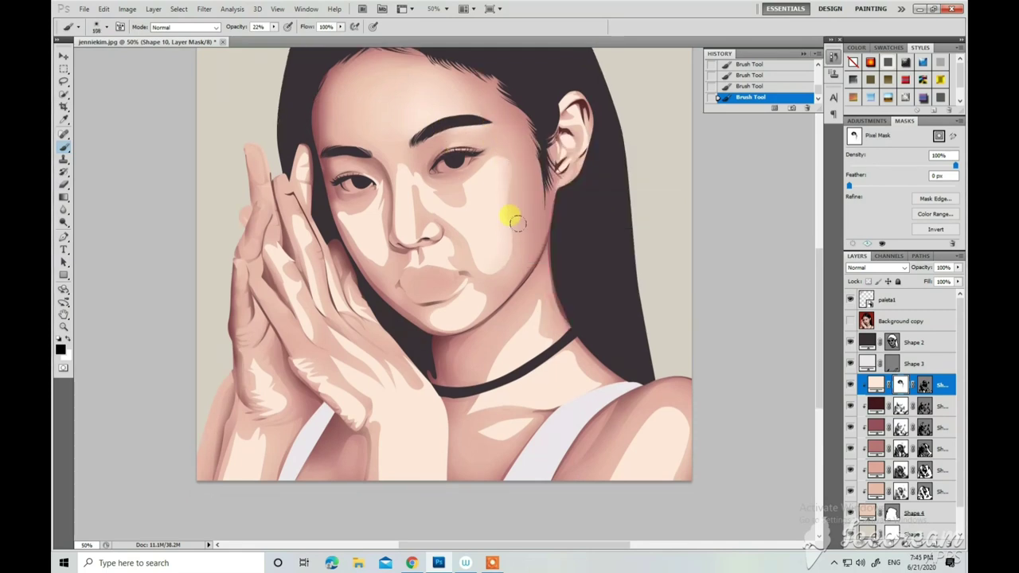
{"action": "scroll", "coordinate": [485, 263], "scroll_direction": "up", "scroll_amount": 2}
{"action": "right_click", "coordinate": [477, 241]}
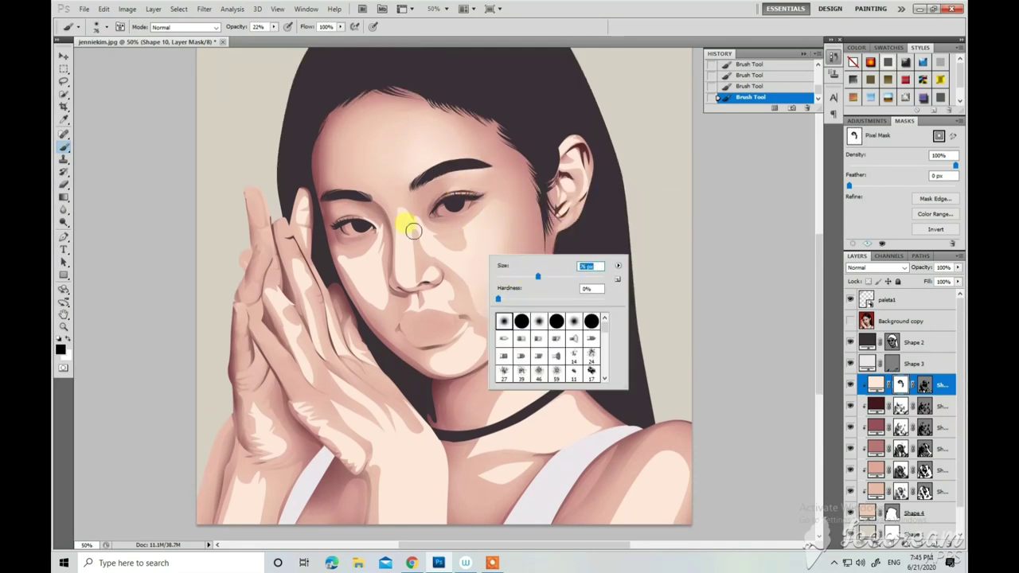
{"action": "right_click", "coordinate": [461, 275]}
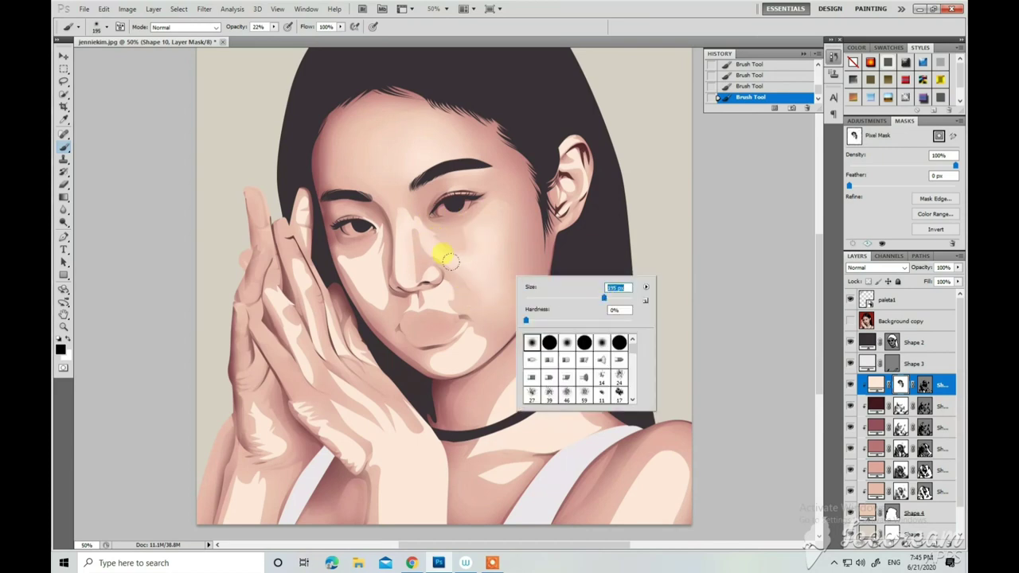
{"action": "right_click", "coordinate": [477, 239]}
{"action": "right_click", "coordinate": [477, 205]}
{"action": "right_click", "coordinate": [454, 273]}
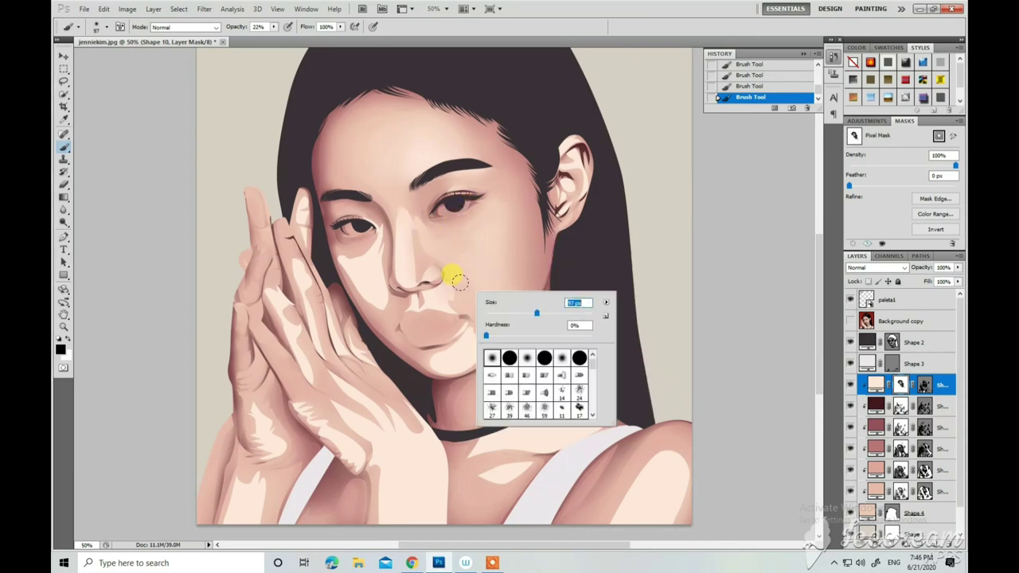
{"action": "right_click", "coordinate": [443, 293]}
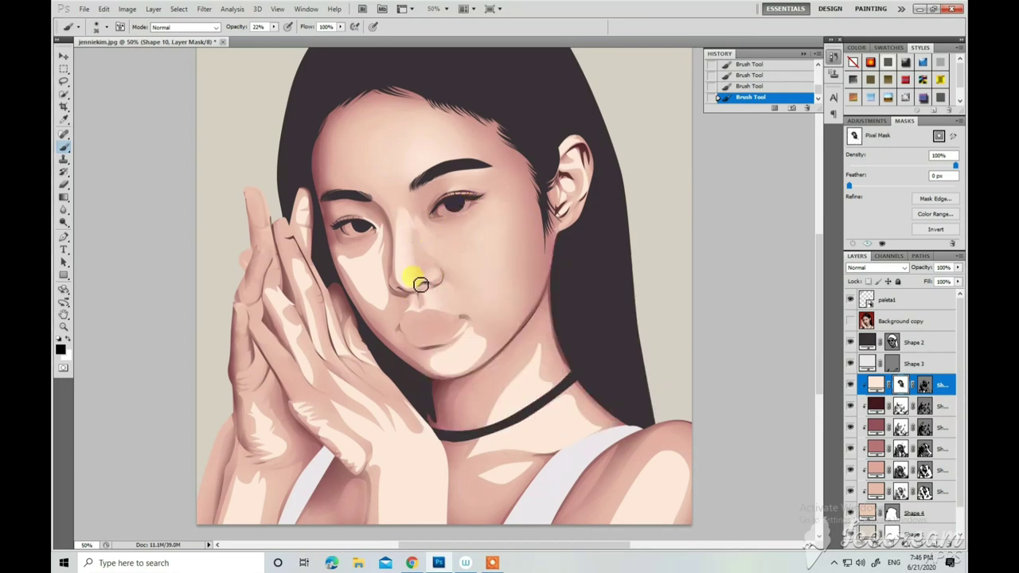
Blend the shadow beside the nose, then enlarge the brush for the neck.
{"action": "right_click", "coordinate": [407, 214]}
{"action": "left_click", "coordinate": [427, 282]}
{"action": "key", "text": "ctrl+minus"}
{"action": "right_click", "coordinate": [427, 317]}
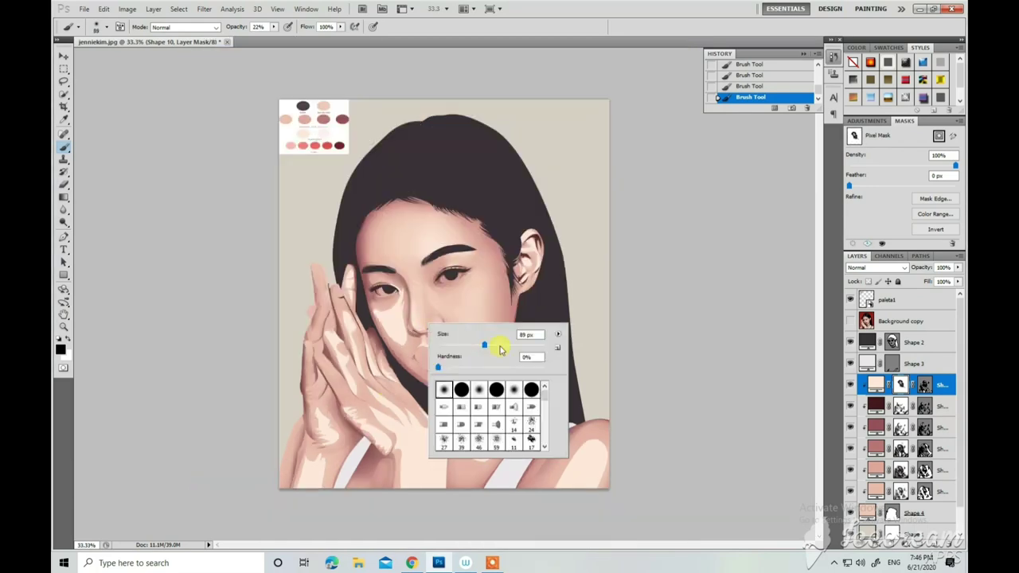
{"action": "left_click", "coordinate": [427, 274]}
{"action": "key", "text": "ctrl+plus"}
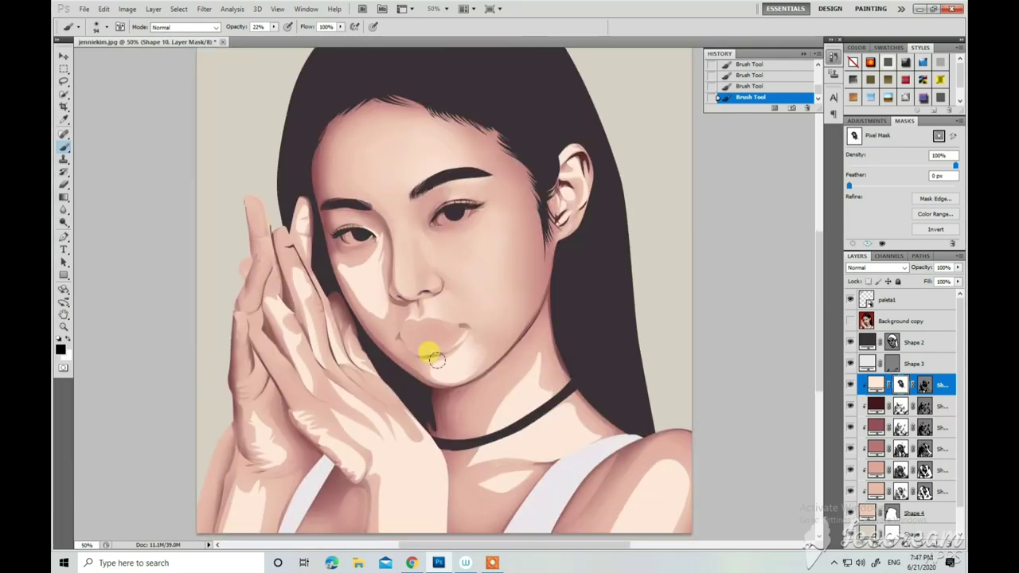
{"action": "right_click", "coordinate": [466, 326]}
{"action": "left_click_drag", "start_coordinate": [581, 341], "coordinate": [587, 341]}
{"action": "left_click", "coordinate": [417, 314]}
{"action": "scroll", "coordinate": [485, 314], "scroll_direction": "down", "scroll_amount": 2}
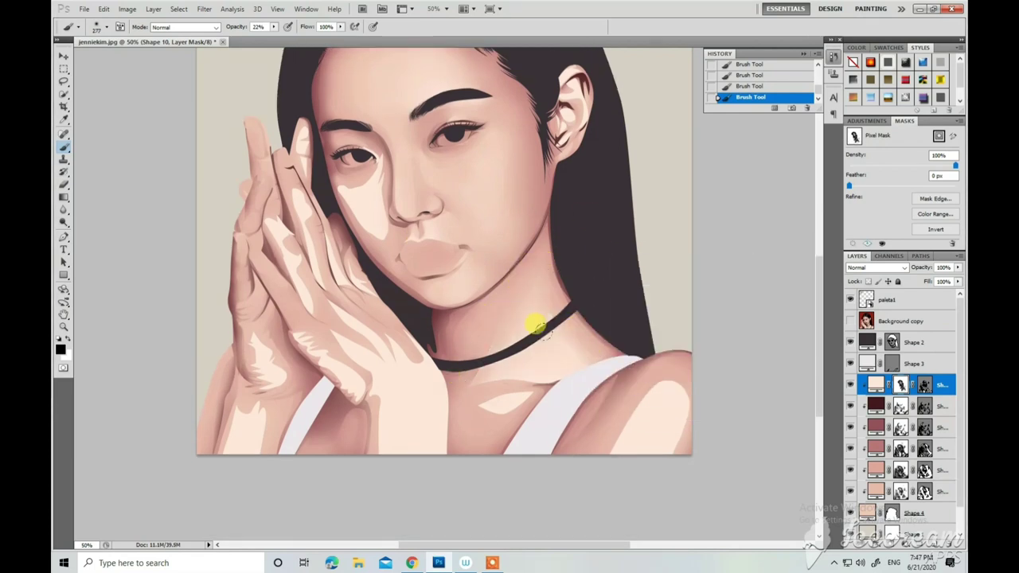
{"action": "key", "text": "bracketright"}
{"action": "key", "text": "bracketright"}
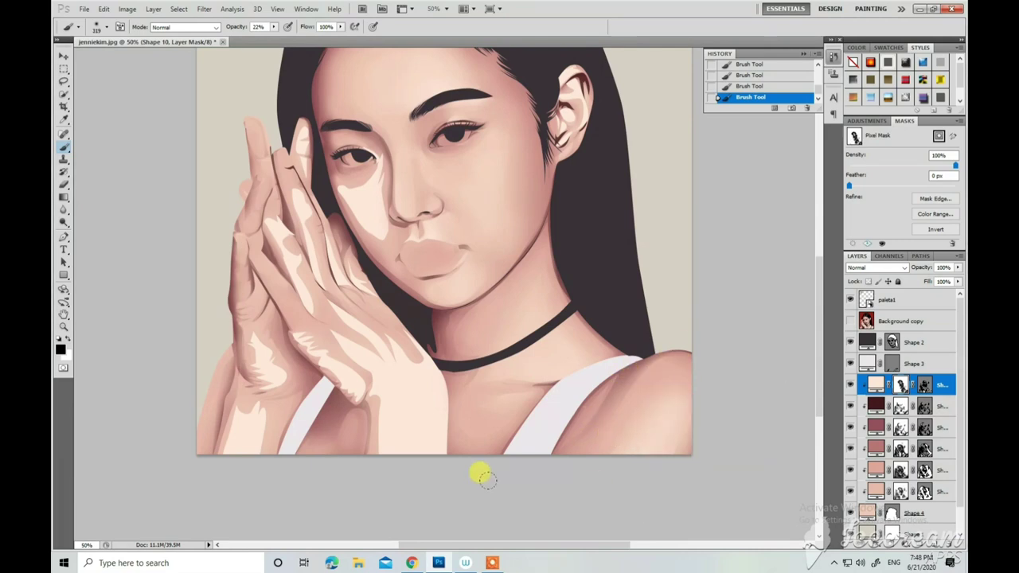
Blend the neck shading edges with a larger soft brush.
{"action": "right_click", "coordinate": [398, 231]}
{"action": "scroll", "coordinate": [374, 167], "scroll_direction": "up", "scroll_amount": 1}
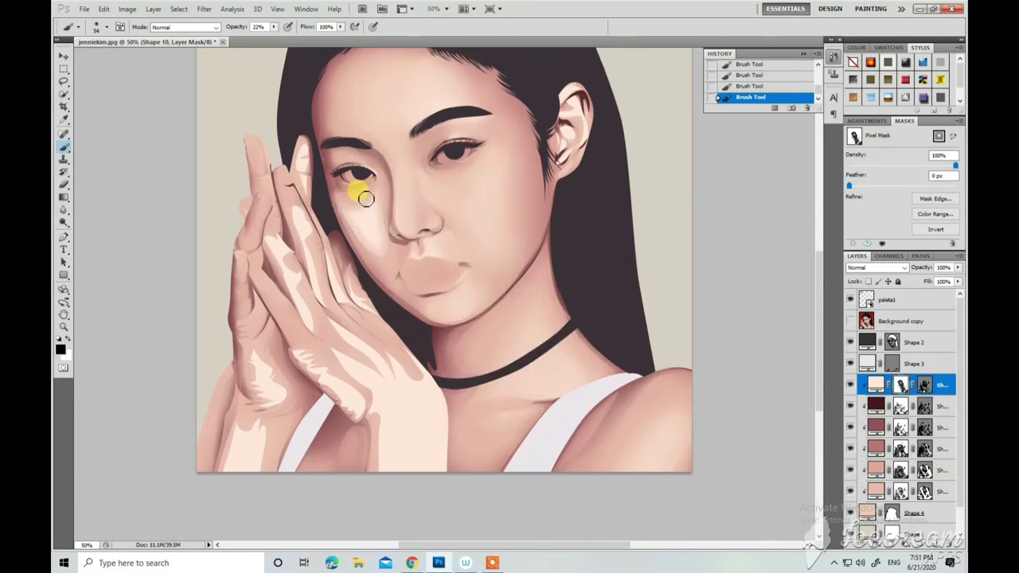
{"action": "scroll", "coordinate": [333, 285], "scroll_direction": "down", "scroll_amount": 3}
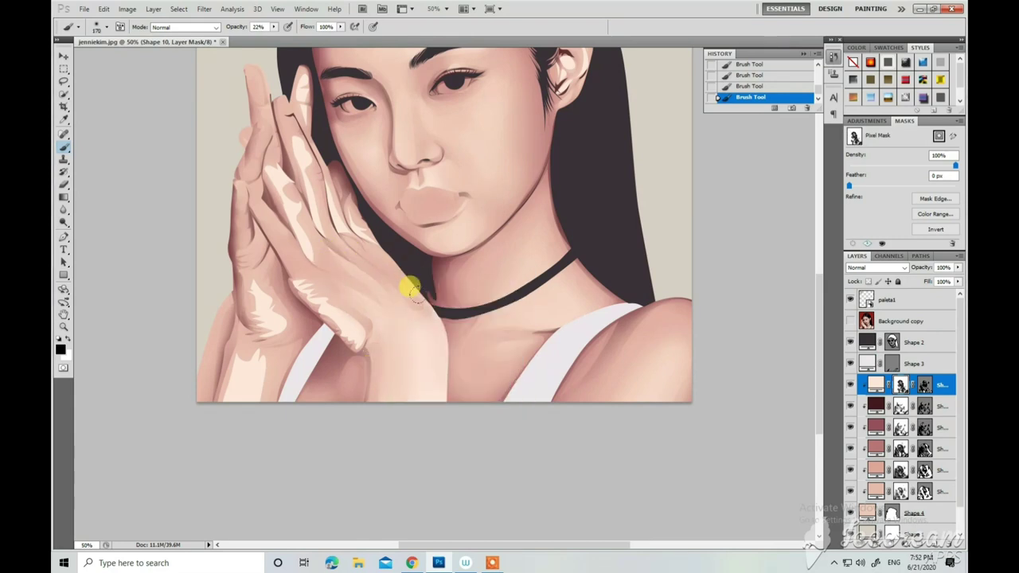
{"action": "scroll", "coordinate": [340, 270], "scroll_direction": "down", "scroll_amount": 1}
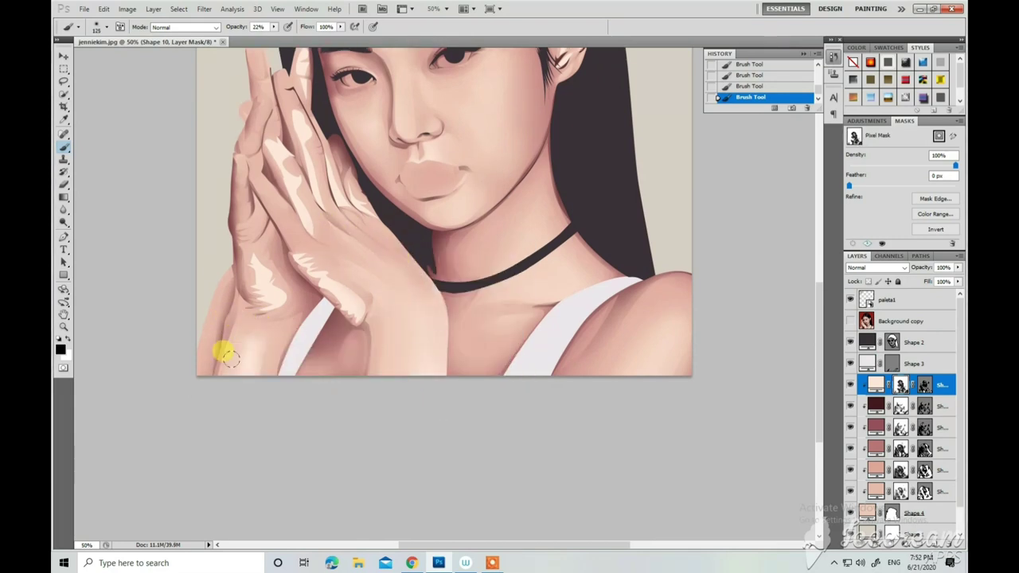
{"action": "scroll", "coordinate": [261, 312], "scroll_direction": "up", "scroll_amount": 2}
{"action": "right_click", "coordinate": [288, 355]}
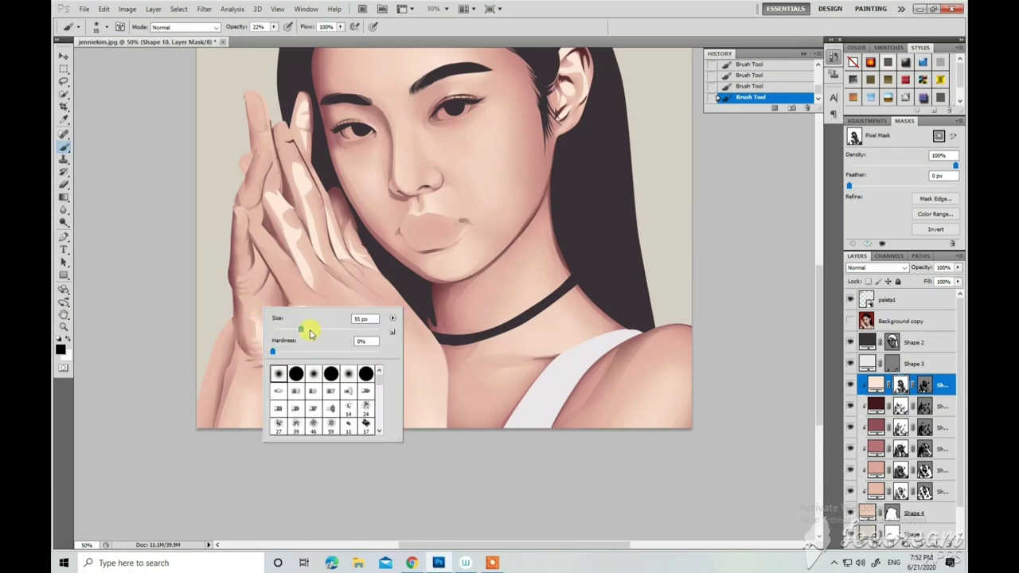
{"action": "left_click_drag", "start_coordinate": [363, 326], "coordinate": [357, 311]}
{"action": "key", "text": "Return"}
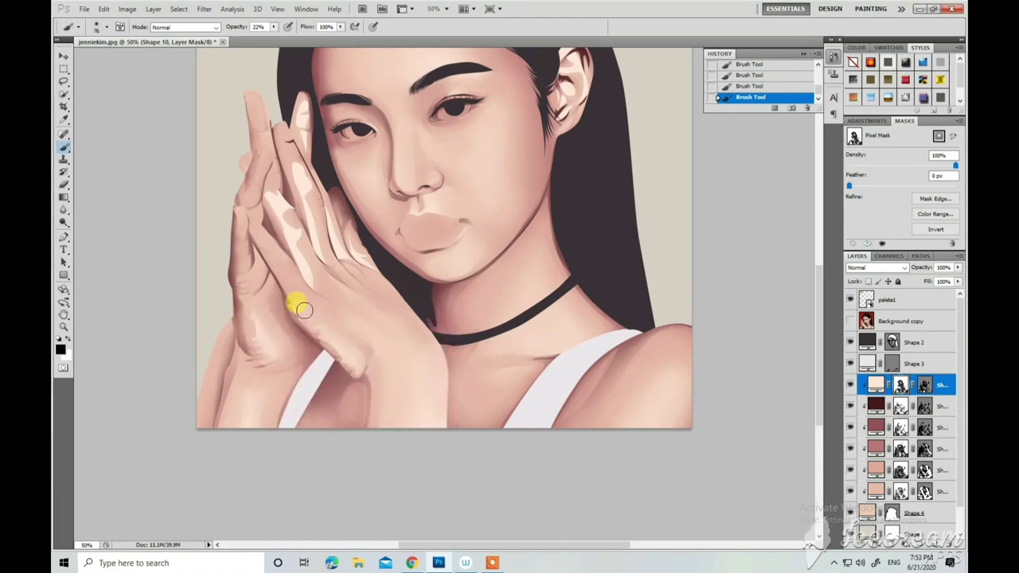
Smooth the remaining shadow edges on the hands.
{"action": "scroll", "coordinate": [304, 310], "scroll_direction": "up", "scroll_amount": 2}
{"action": "right_click", "coordinate": [271, 247]}
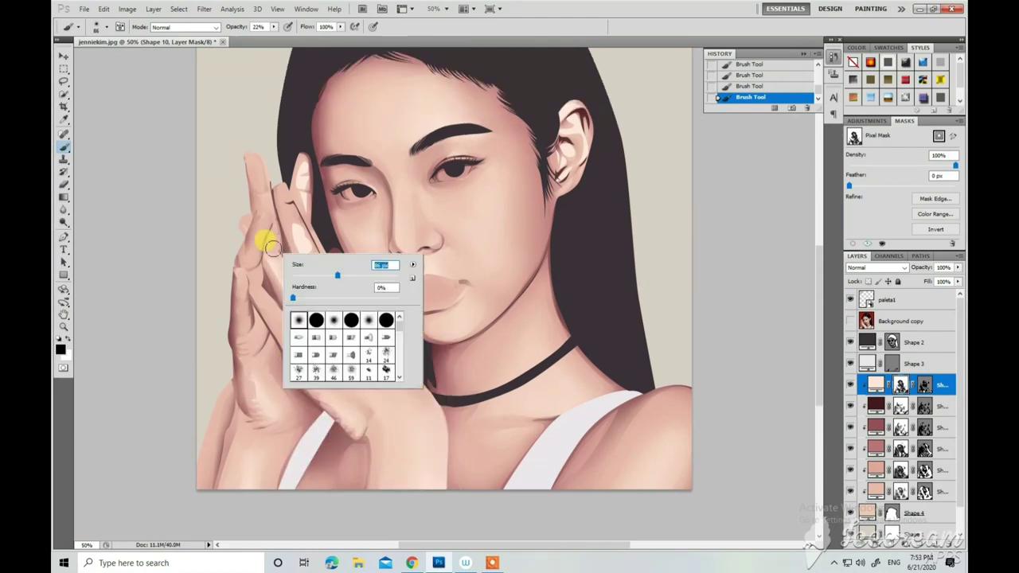
{"action": "key", "text": "Return"}
{"action": "scroll", "coordinate": [302, 175], "scroll_direction": "down", "scroll_amount": 1}
{"action": "scroll", "coordinate": [360, 259], "scroll_direction": "down", "scroll_amount": 1}
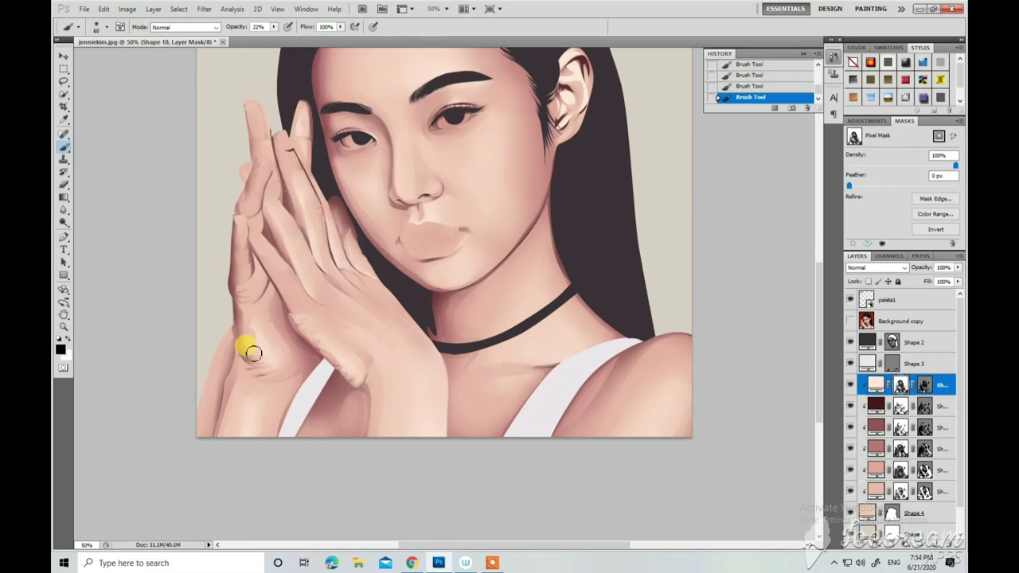
{"action": "scroll", "coordinate": [403, 295], "scroll_direction": "up", "scroll_amount": 2}
{"action": "scroll", "coordinate": [462, 246], "scroll_direction": "up", "scroll_amount": 1}
{"action": "key", "text": "p"}
{"action": "key", "text": "ctrl+minus"}
{"action": "key", "text": "ctrl+plus"}
{"action": "key", "text": "ctrl+plus"}
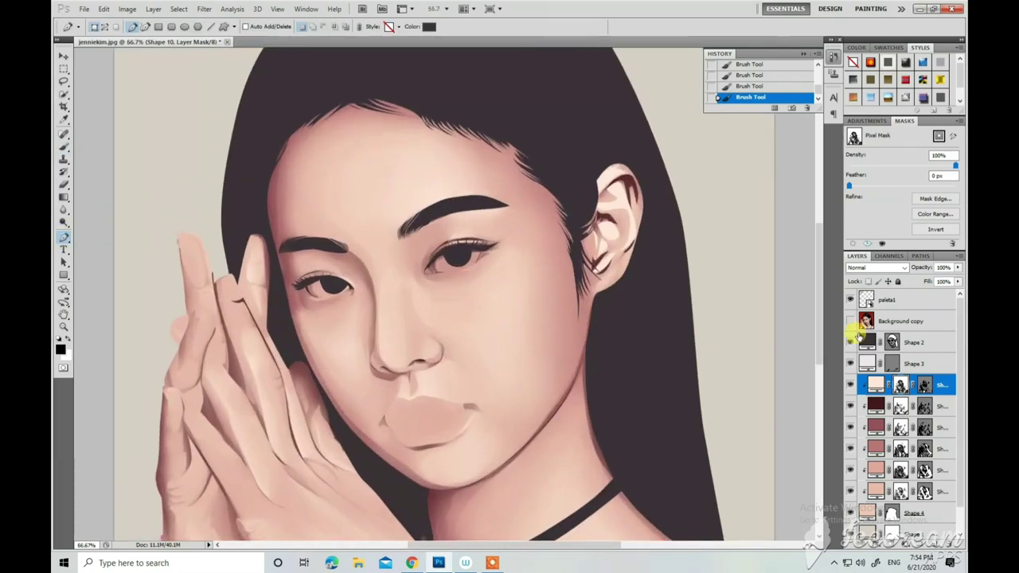
Brush the ear shadows at 37 px on the Shape 10 and Shape 9 masks.
{"action": "key", "text": "b"}
{"action": "right_click", "coordinate": [610, 348]}
{"action": "key", "text": "Escape"}
{"action": "key", "text": "alt+bracketleft"}
{"action": "right_click", "coordinate": [628, 263]}
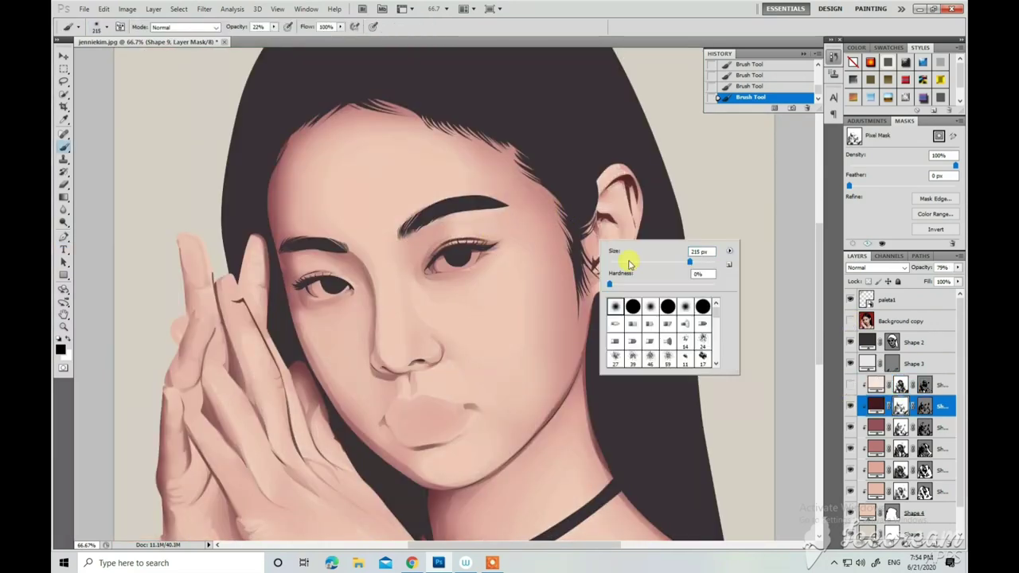
{"action": "left_click", "coordinate": [629, 263]}
{"action": "key", "text": "Return"}
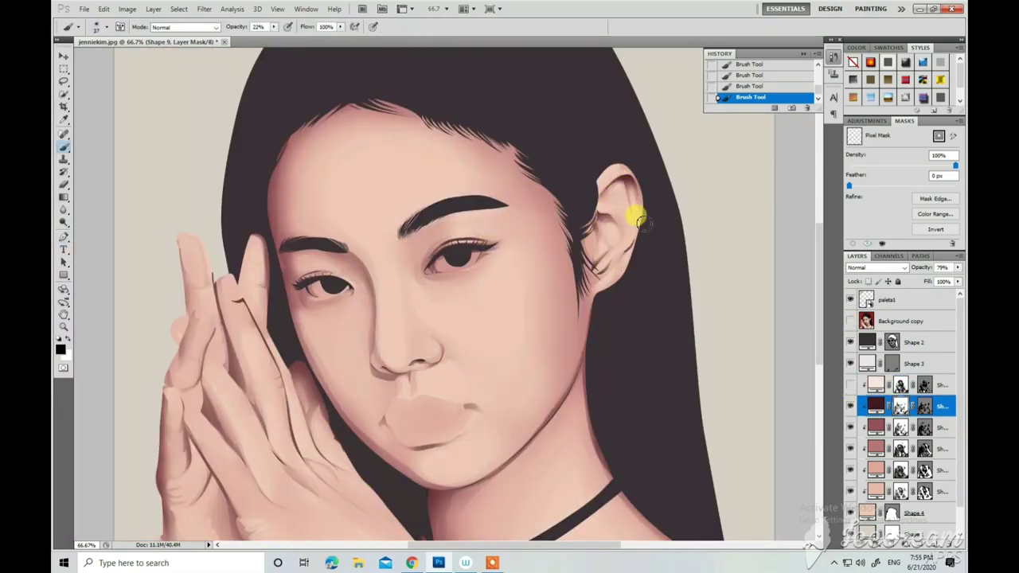
{"action": "left_click", "coordinate": [858, 383]}
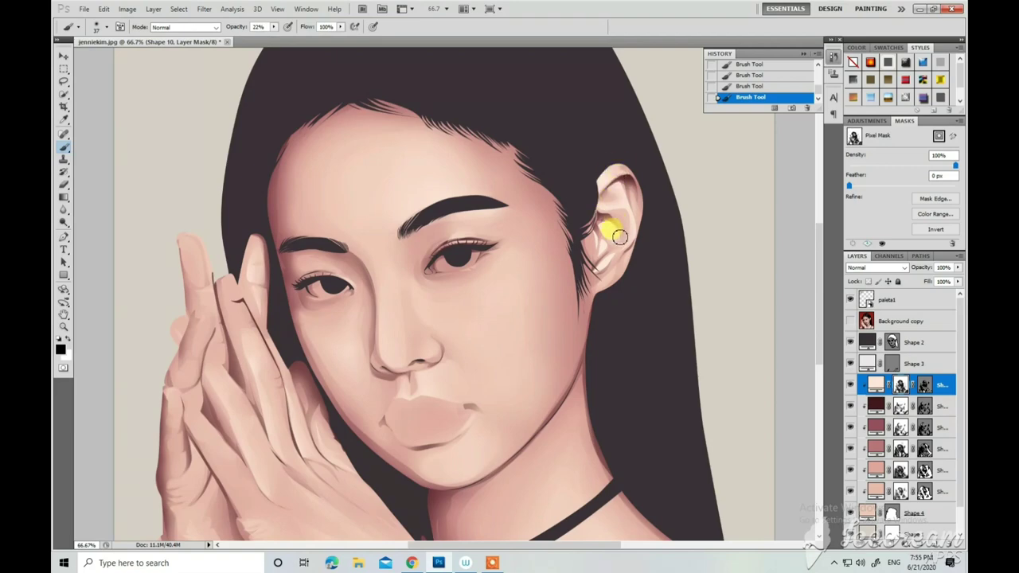
{"action": "key", "text": "alt+bracketleft"}
{"action": "scroll", "coordinate": [373, 296], "scroll_direction": "down", "scroll_amount": 2}
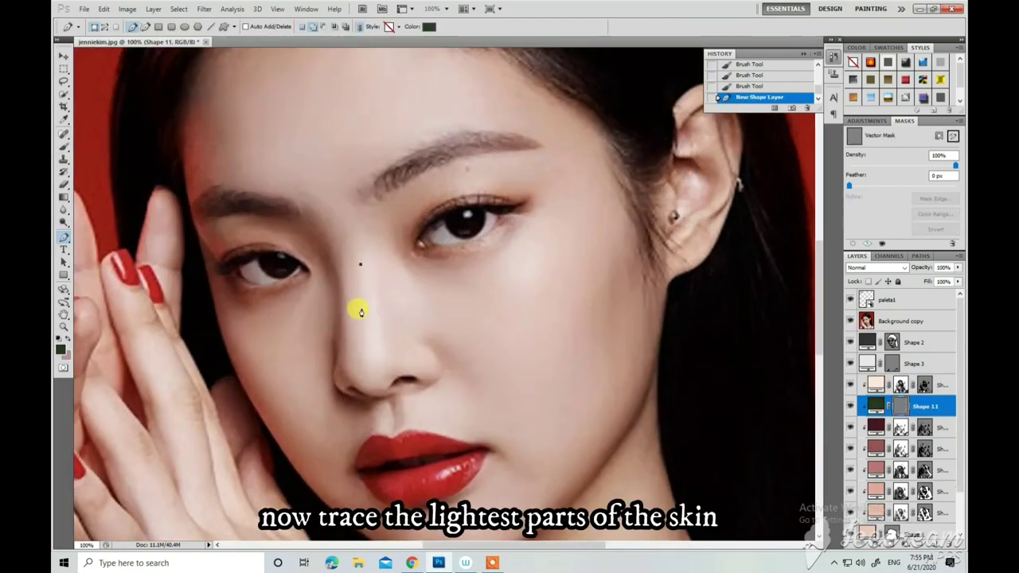
Outline the highlights along the nose bridge and under the right eye.
{"action": "left_click", "coordinate": [384, 350]}
{"action": "left_click", "coordinate": [374, 365]}
{"action": "left_click", "coordinate": [365, 350]}
{"action": "left_click", "coordinate": [361, 264]}
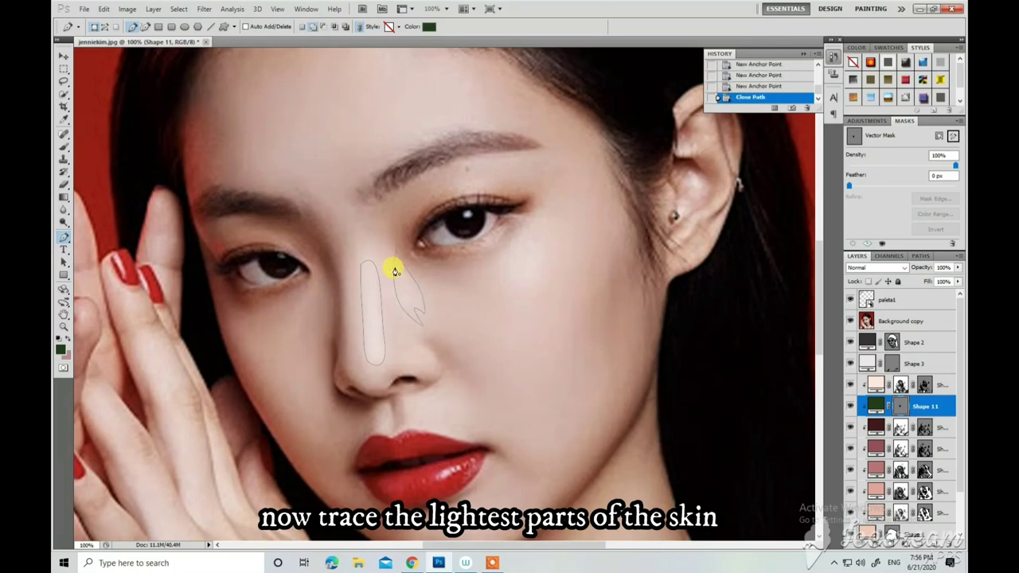
{"action": "left_click", "coordinate": [494, 256]}
{"action": "left_click", "coordinate": [518, 235]}
{"action": "left_click", "coordinate": [543, 214]}
{"action": "left_click", "coordinate": [537, 229]}
{"action": "left_click", "coordinate": [481, 272]}
Outline the thin finger highlight and the curved hand highlight.
{"action": "scroll", "coordinate": [420, 336], "scroll_direction": "down", "scroll_amount": 1}
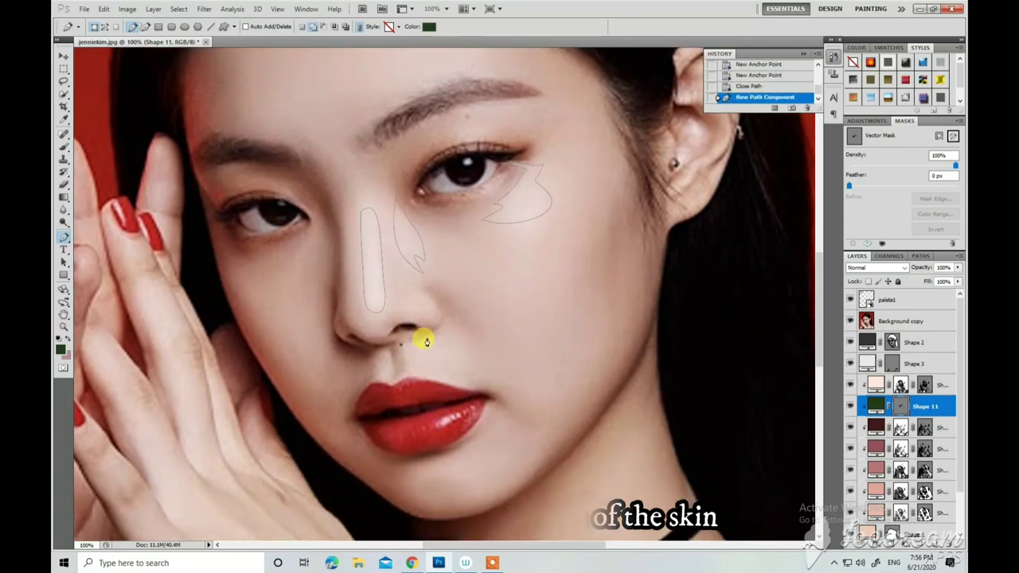
{"action": "scroll", "coordinate": [420, 382], "scroll_direction": "down", "scroll_amount": 2}
{"action": "scroll", "coordinate": [419, 382], "scroll_direction": "down", "scroll_amount": 5}
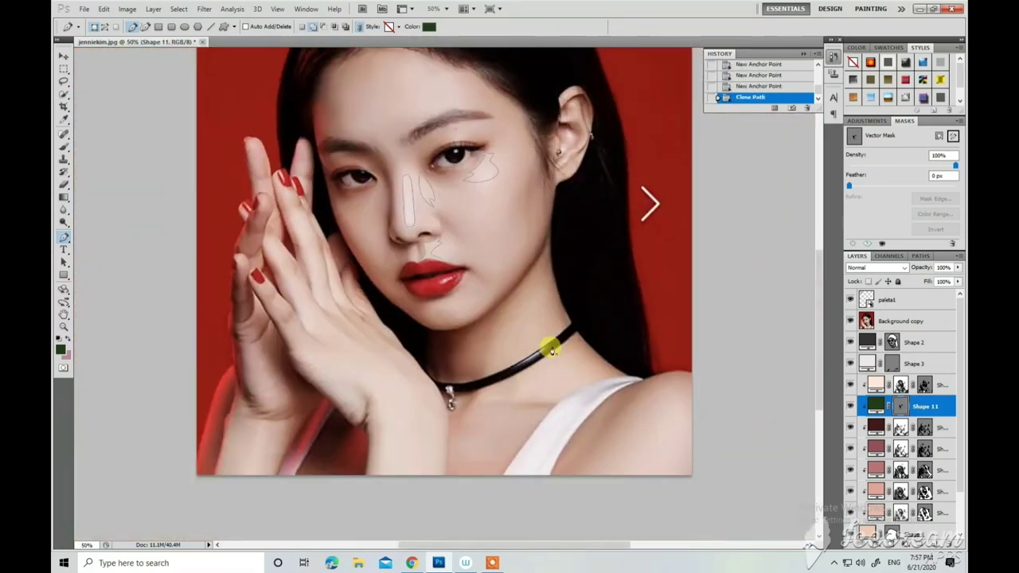
{"action": "scroll", "coordinate": [546, 345], "scroll_direction": "up", "scroll_amount": 5}
{"action": "left_click", "coordinate": [318, 244]}
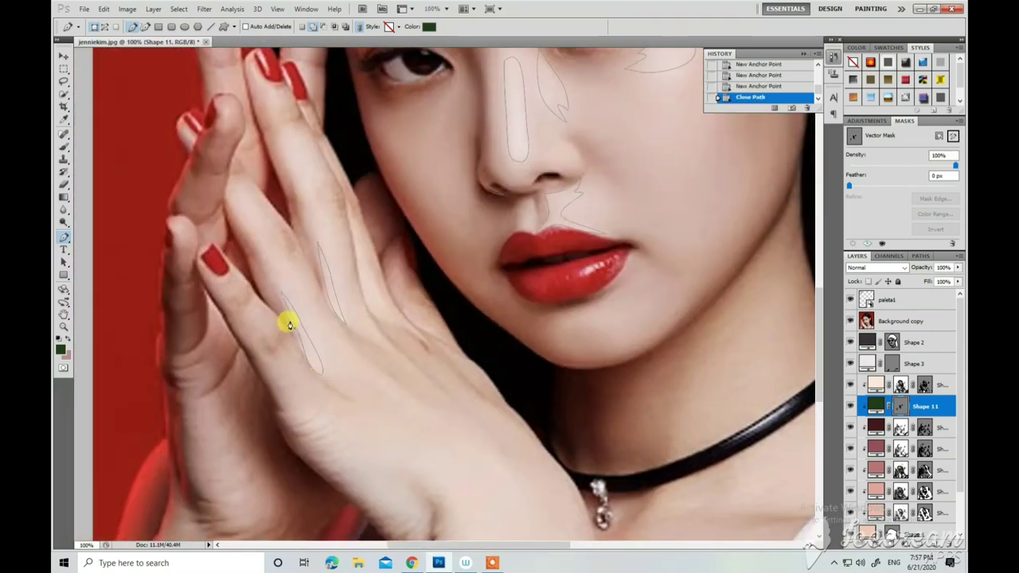
{"action": "scroll", "coordinate": [289, 324], "scroll_direction": "up", "scroll_amount": 1}
{"action": "left_click", "coordinate": [284, 192]}
{"action": "left_click", "coordinate": [311, 266]}
{"action": "left_click", "coordinate": [284, 192]}
{"action": "left_click", "coordinate": [358, 307]}
{"action": "left_click", "coordinate": [378, 364]}
{"action": "left_click_drag", "start_coordinate": [391, 351], "coordinate": [380, 330]}
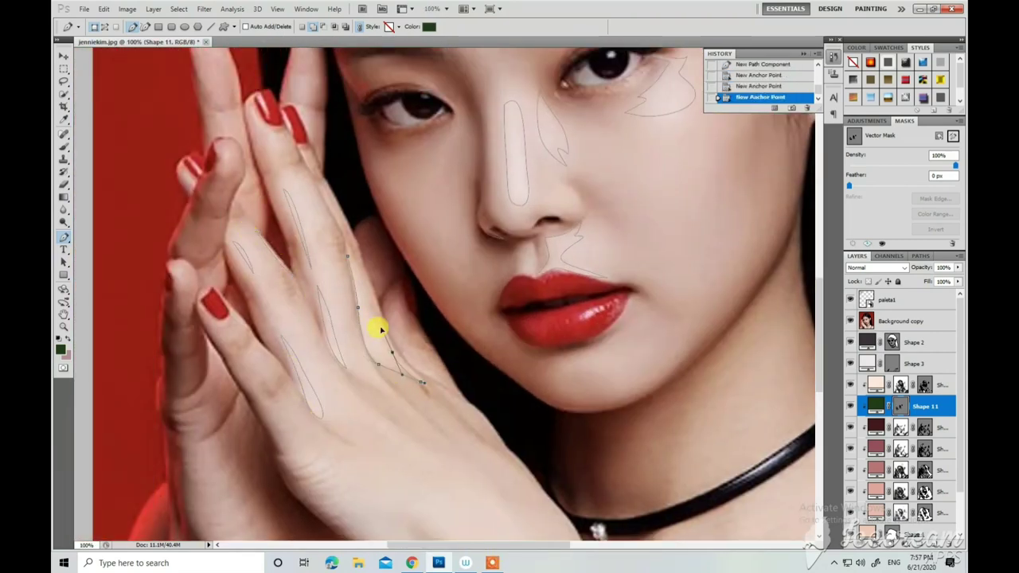
{"action": "left_click", "coordinate": [381, 360]}
Outline the wrist highlight and another small highlight nearby.
{"action": "scroll", "coordinate": [316, 344], "scroll_direction": "down", "scroll_amount": 3}
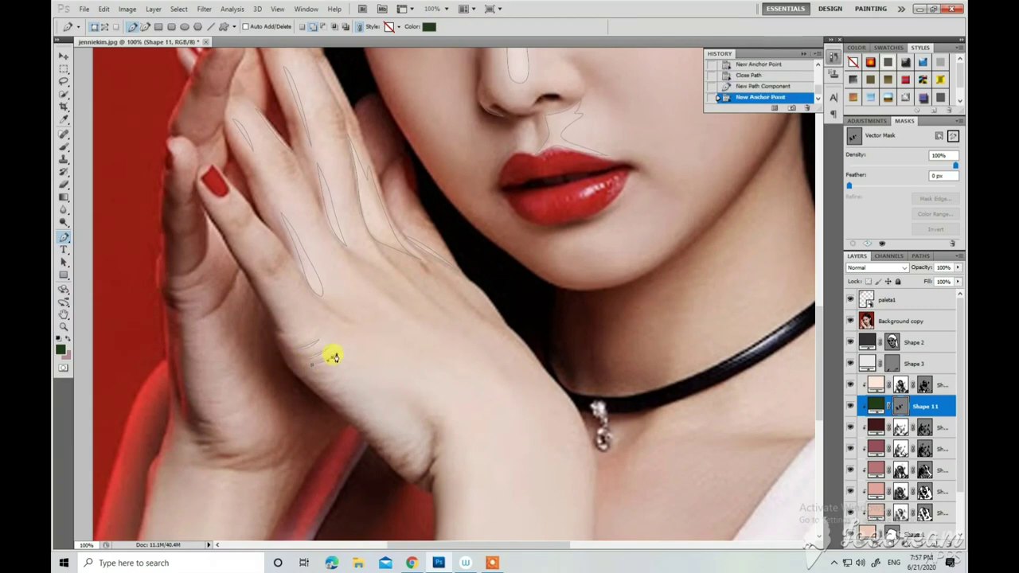
{"action": "left_click", "coordinate": [420, 453]}
{"action": "left_click", "coordinate": [425, 432]}
{"action": "left_click", "coordinate": [401, 412]}
{"action": "left_click", "coordinate": [392, 403]}
{"action": "left_click", "coordinate": [380, 399]}
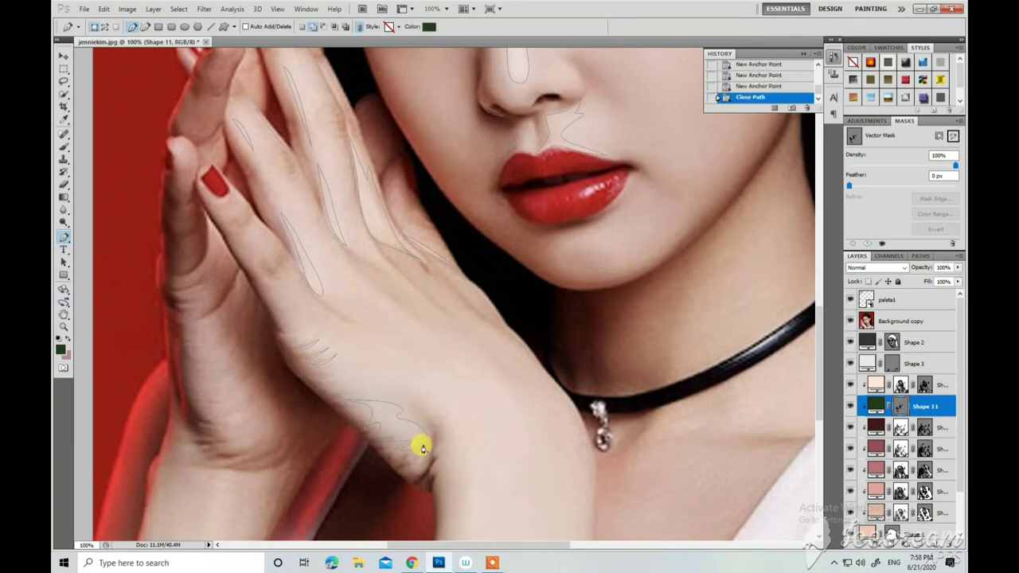
{"action": "scroll", "coordinate": [422, 448], "scroll_direction": "down", "scroll_amount": 3}
{"action": "left_click", "coordinate": [469, 432]}
{"action": "left_click", "coordinate": [478, 307]}
{"action": "left_click", "coordinate": [466, 437]}
Outline the highlight above the eyebrow and close the under-eye outline.
{"action": "scroll", "coordinate": [466, 437], "scroll_direction": "up", "scroll_amount": 3}
{"action": "scroll", "coordinate": [318, 358], "scroll_direction": "up", "scroll_amount": 5}
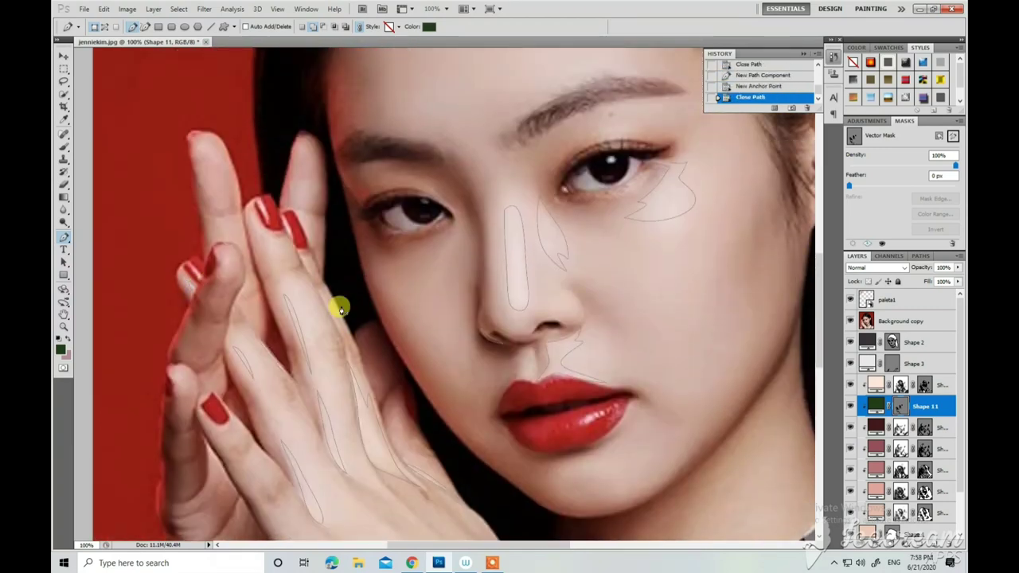
{"action": "scroll", "coordinate": [340, 309], "scroll_direction": "down", "scroll_amount": 2}
{"action": "left_click", "coordinate": [518, 192]}
{"action": "left_click", "coordinate": [528, 176]}
{"action": "scroll", "coordinate": [552, 265], "scroll_direction": "up", "scroll_amount": 2}
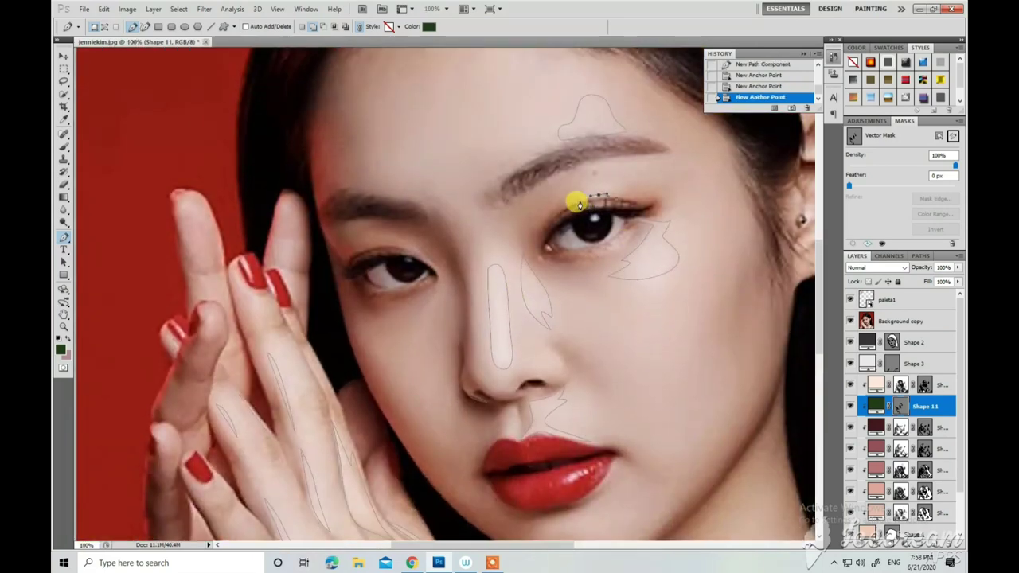
{"action": "left_click", "coordinate": [637, 231]}
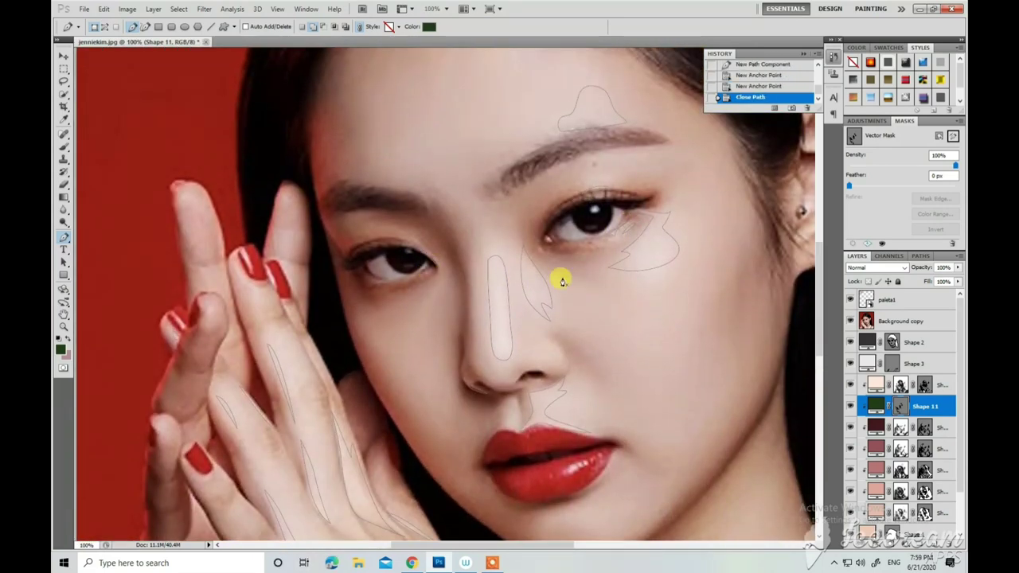
Outline the highlights near the lower hand and on the right shoulder.
{"action": "scroll", "coordinate": [541, 262], "scroll_direction": "down", "scroll_amount": 3}
{"action": "scroll", "coordinate": [477, 222], "scroll_direction": "down", "scroll_amount": 2}
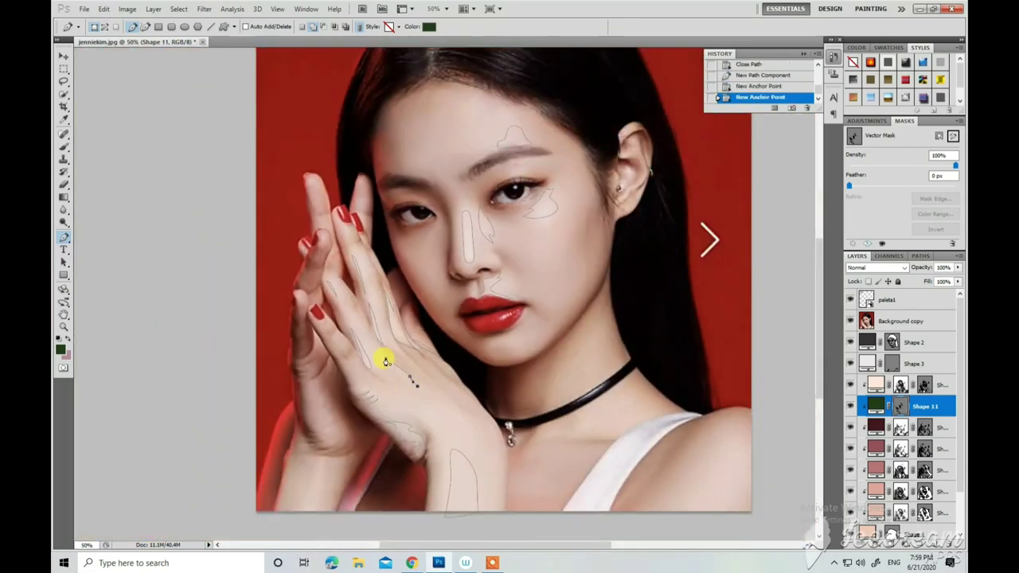
{"action": "left_click", "coordinate": [315, 426]}
{"action": "left_click", "coordinate": [302, 462]}
{"action": "left_click", "coordinate": [331, 438]}
{"action": "left_click", "coordinate": [314, 426]}
{"action": "scroll", "coordinate": [467, 400], "scroll_direction": "down", "scroll_amount": 1}
{"action": "left_click", "coordinate": [723, 390]}
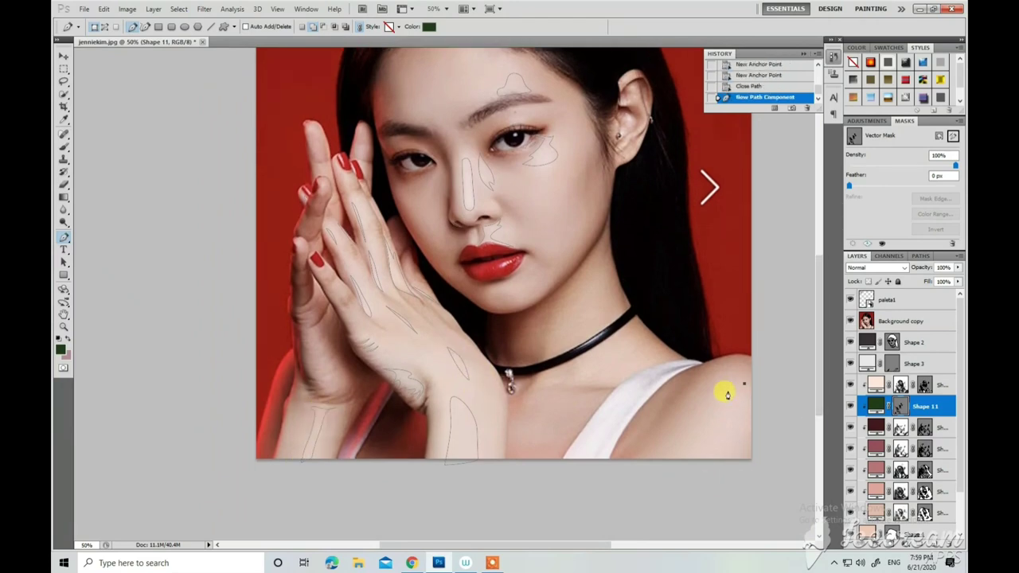
{"action": "left_click", "coordinate": [743, 409]}
{"action": "left_click", "coordinate": [723, 390]}
{"action": "scroll", "coordinate": [448, 274], "scroll_direction": "up", "scroll_amount": 5}
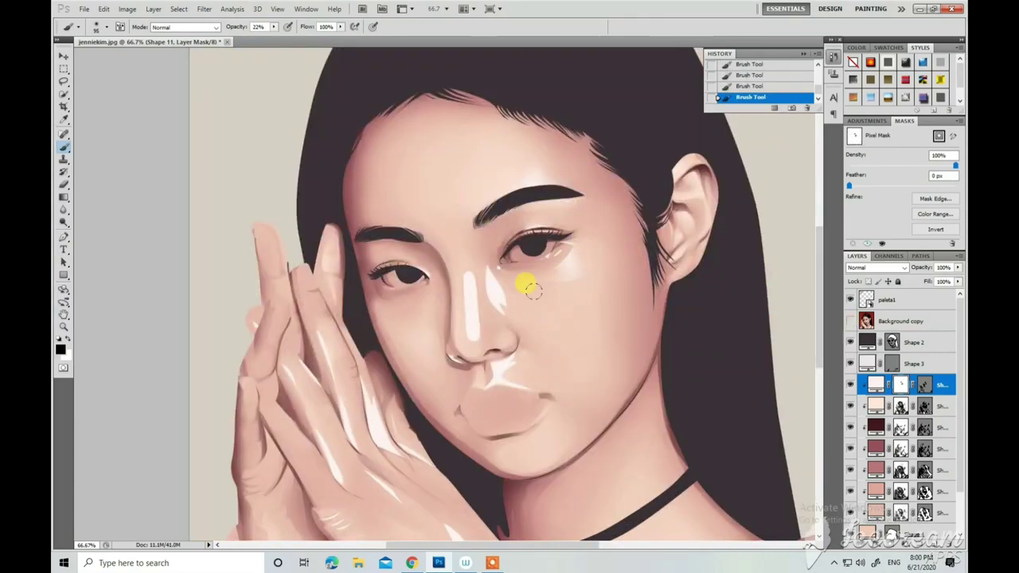
Paint over the Shape 11 highlights on its mask, going from a 33 px to a 61 px brush.
{"action": "scroll", "coordinate": [525, 239], "scroll_direction": "down", "scroll_amount": 2}
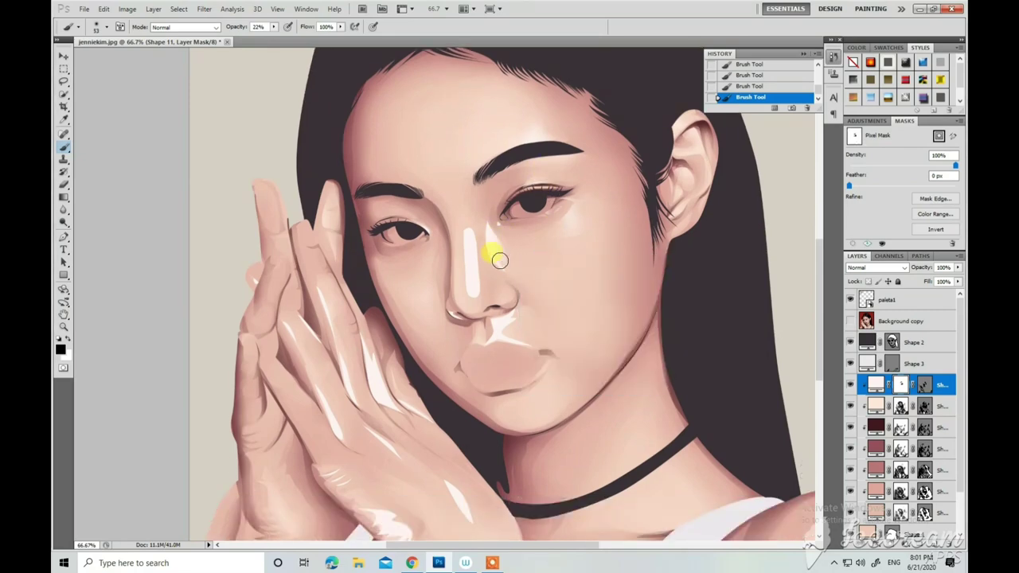
{"action": "right_click", "coordinate": [468, 295]}
{"action": "key", "text": "Return"}
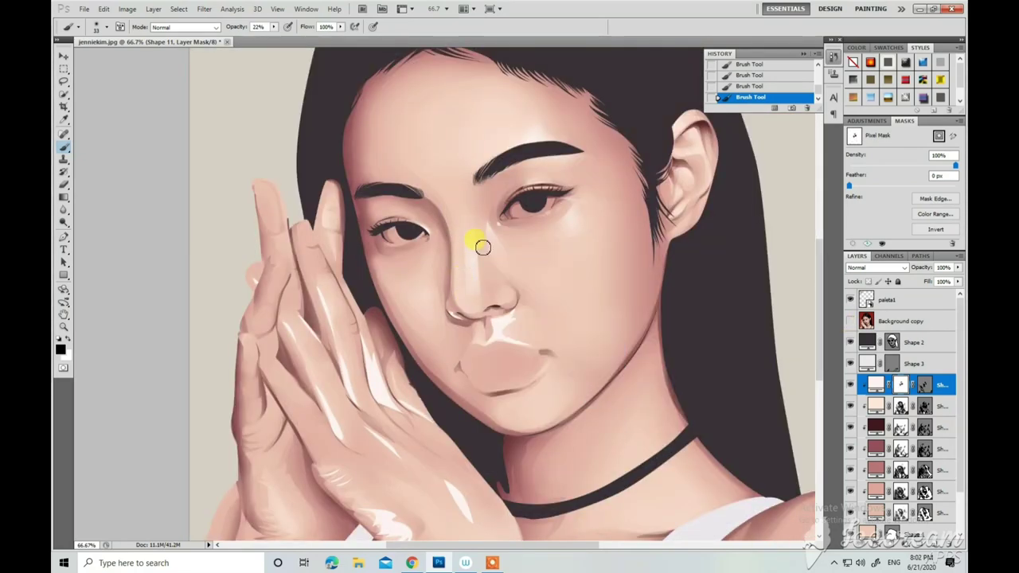
{"action": "scroll", "coordinate": [541, 292], "scroll_direction": "down", "scroll_amount": 4}
{"action": "right_click", "coordinate": [546, 224]}
{"action": "key", "text": "Return"}
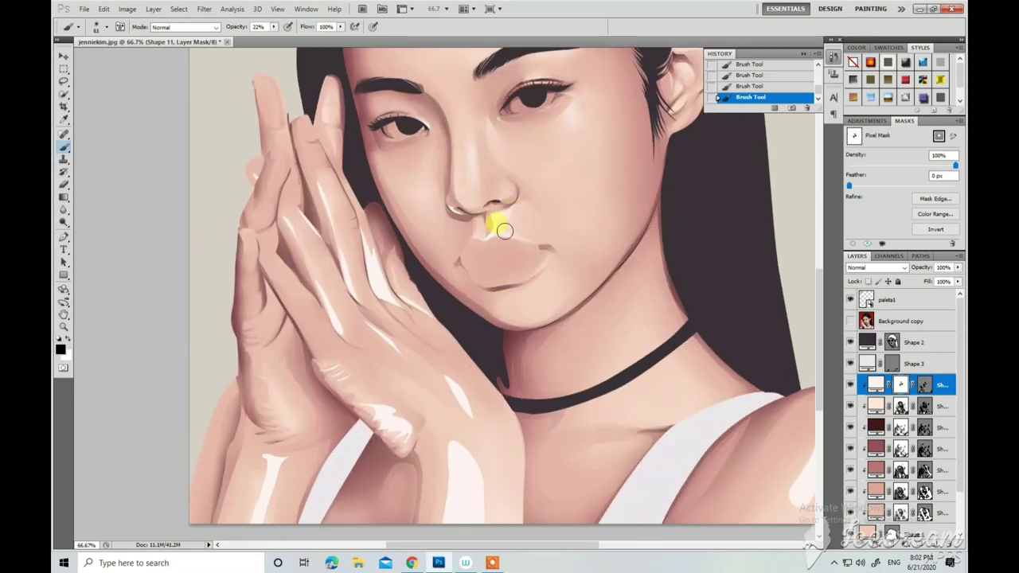
Soften the pale right-shoulder highlight with a brush of about 131 px.
{"action": "scroll", "coordinate": [474, 214], "scroll_direction": "down", "scroll_amount": 3}
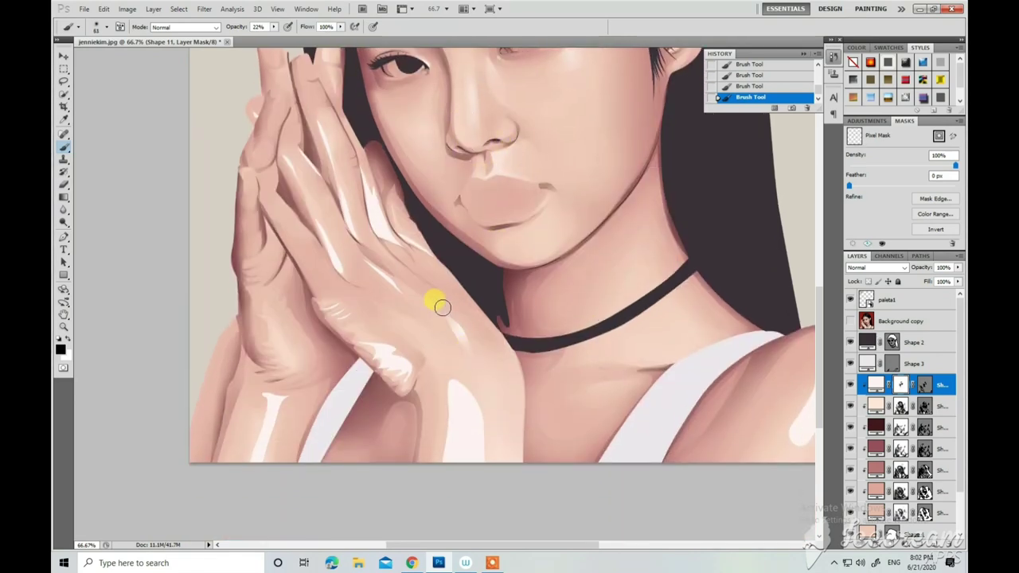
{"action": "scroll", "coordinate": [442, 307], "scroll_direction": "down", "scroll_amount": 5}
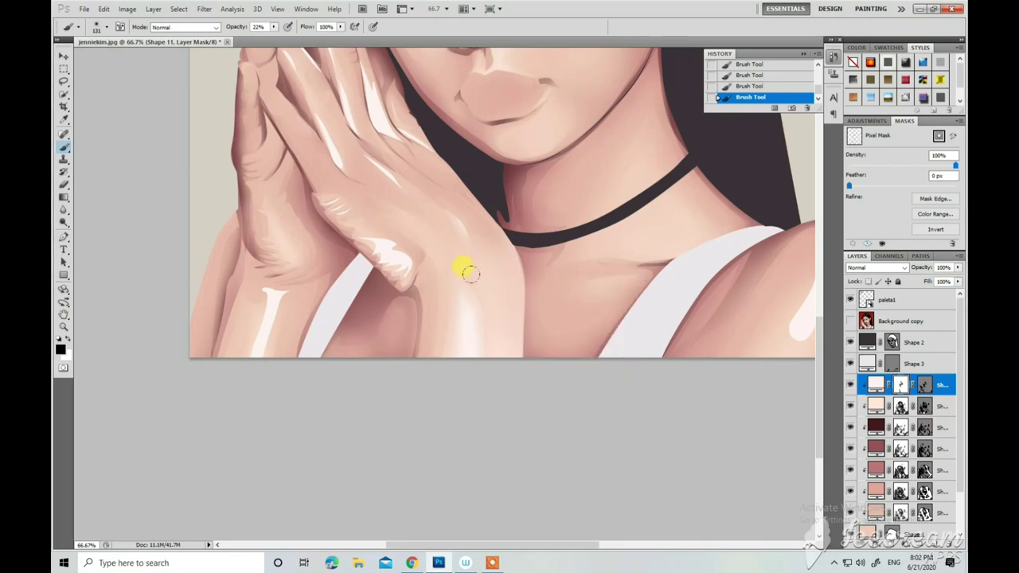
{"action": "key", "text": "bracketright"}
{"action": "key", "text": "bracketright"}
{"action": "key", "text": "bracketright"}
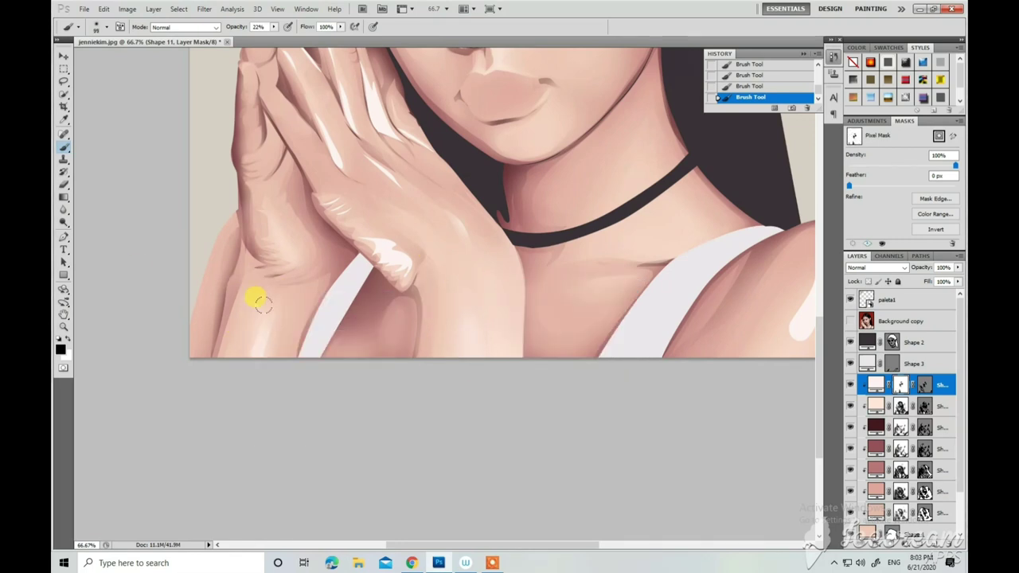
{"action": "scroll", "coordinate": [263, 295], "scroll_direction": "up", "scroll_amount": 3}
{"action": "scroll", "coordinate": [390, 294], "scroll_direction": "up", "scroll_amount": 3}
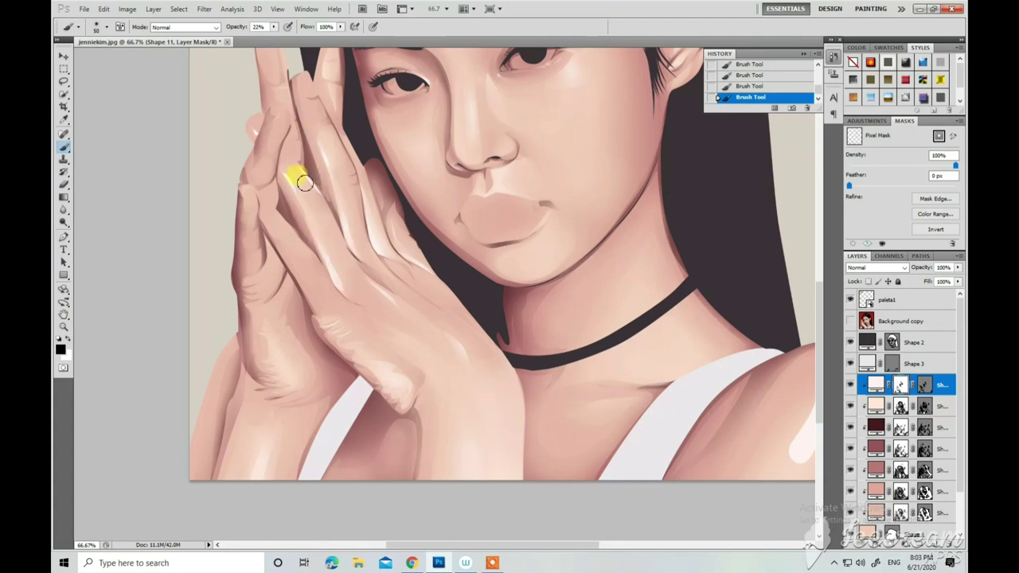
{"action": "scroll", "coordinate": [334, 330], "scroll_direction": "up", "scroll_amount": 2}
{"action": "scroll", "coordinate": [539, 321], "scroll_direction": "up", "scroll_amount": 4}
{"action": "key", "text": "ctrl+minus"}
{"action": "key", "text": "ctrl+minus"}
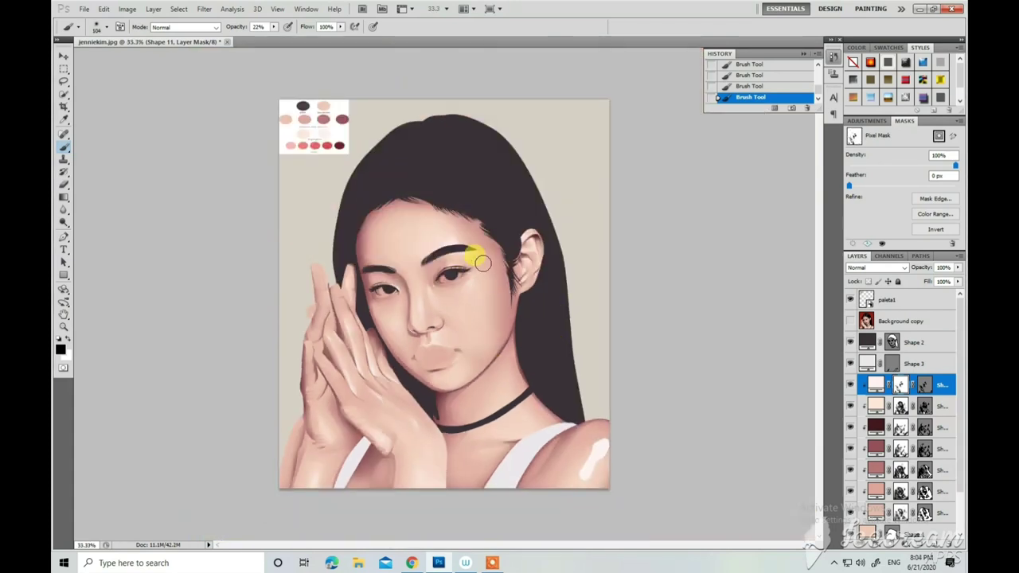
{"action": "mouse_move", "coordinate": [610, 438]}
{"action": "left_mouse_down"}
{"action": "mouse_move", "coordinate": [571, 460]}
{"action": "mouse_move", "coordinate": [578, 445]}
{"action": "left_mouse_up"}
Trace a closed shading path from the forehead along the eyebrow and beside the nose.
{"action": "key", "text": "p"}
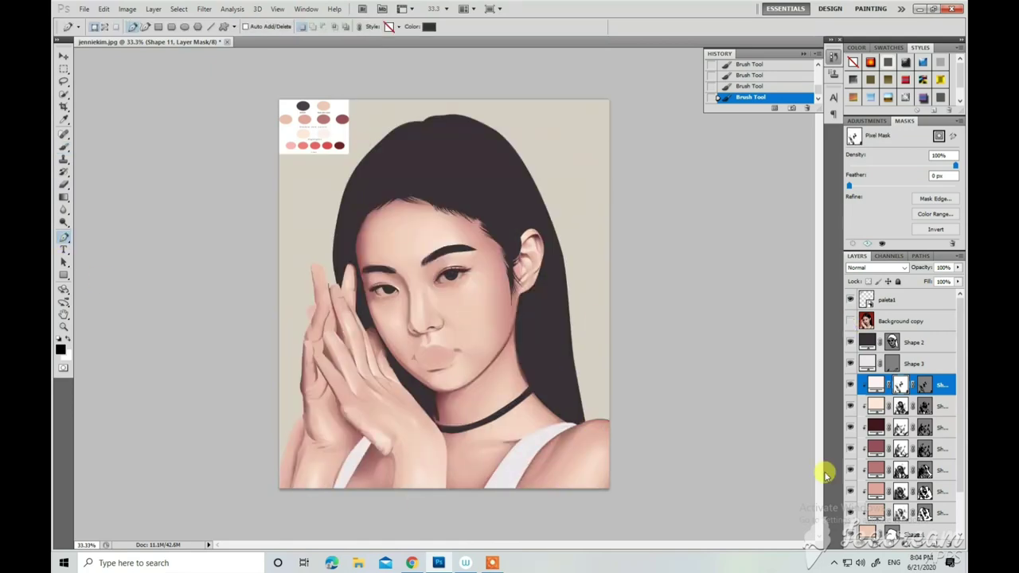
{"action": "key", "text": "ctrl+plus"}
{"action": "left_click", "coordinate": [850, 321]}
{"action": "left_click", "coordinate": [850, 321]}
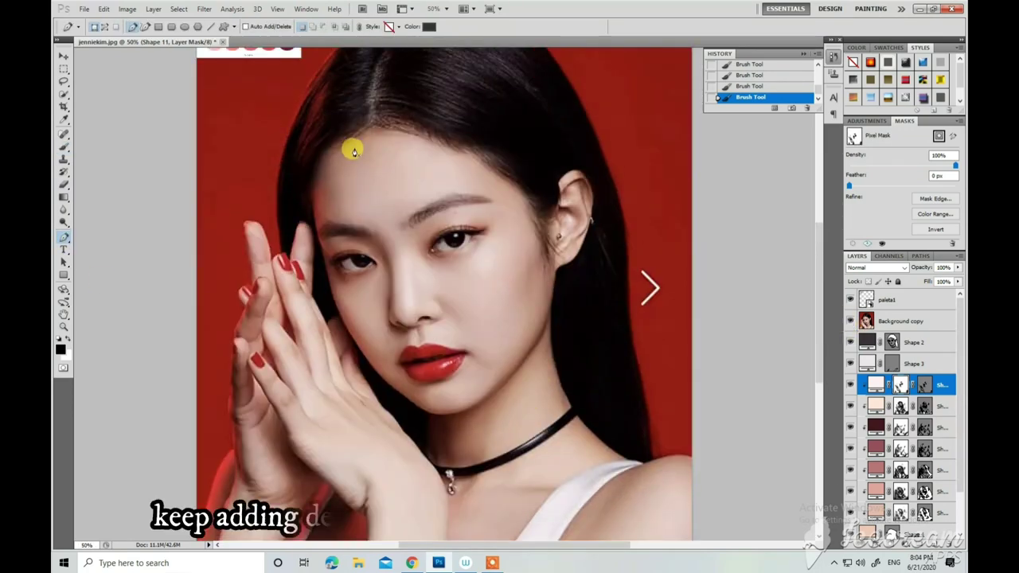
{"action": "left_click", "coordinate": [393, 136]}
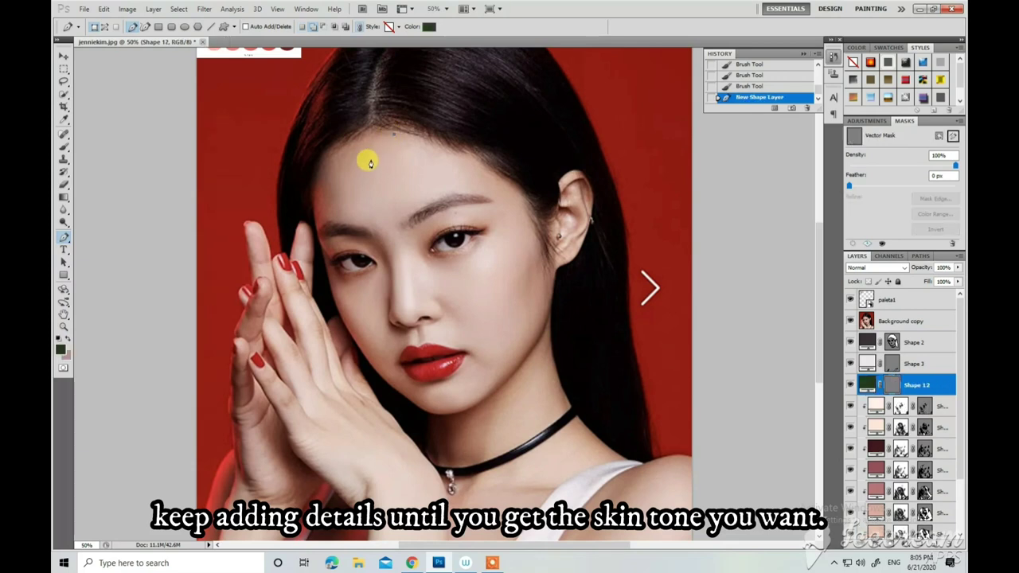
{"action": "left_click", "coordinate": [338, 208]}
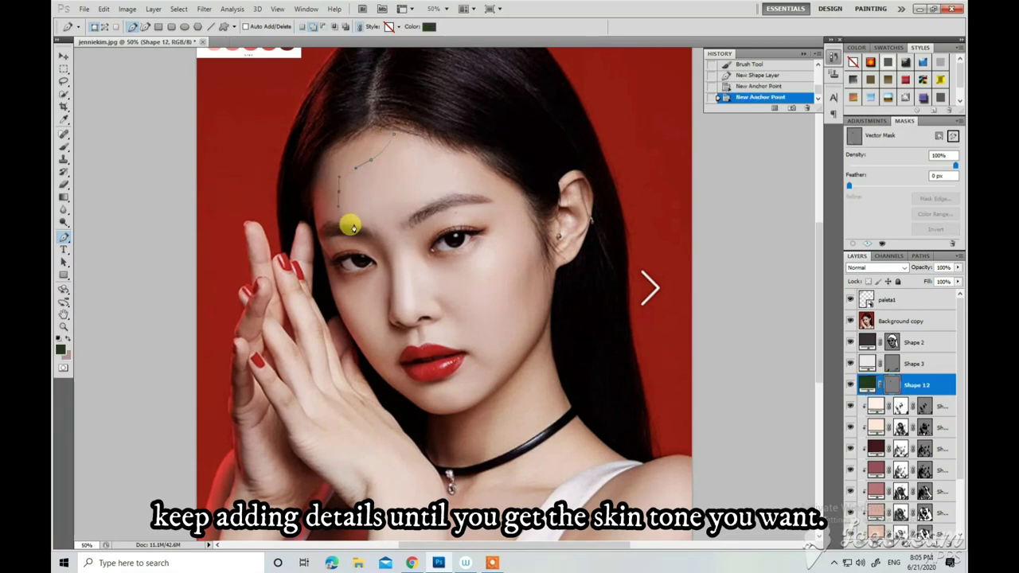
{"action": "left_click", "coordinate": [370, 229]}
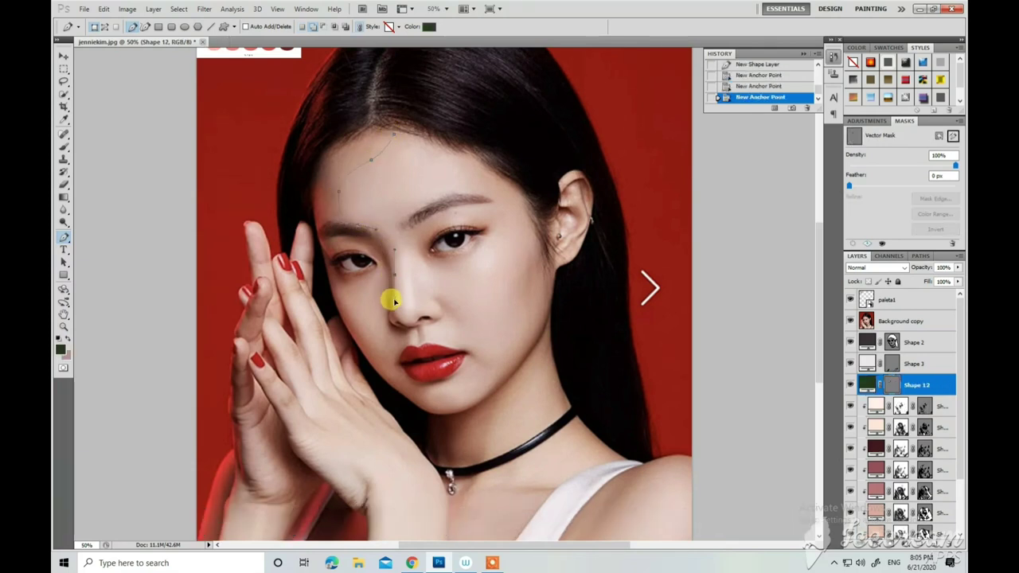
{"action": "left_click", "coordinate": [357, 253]}
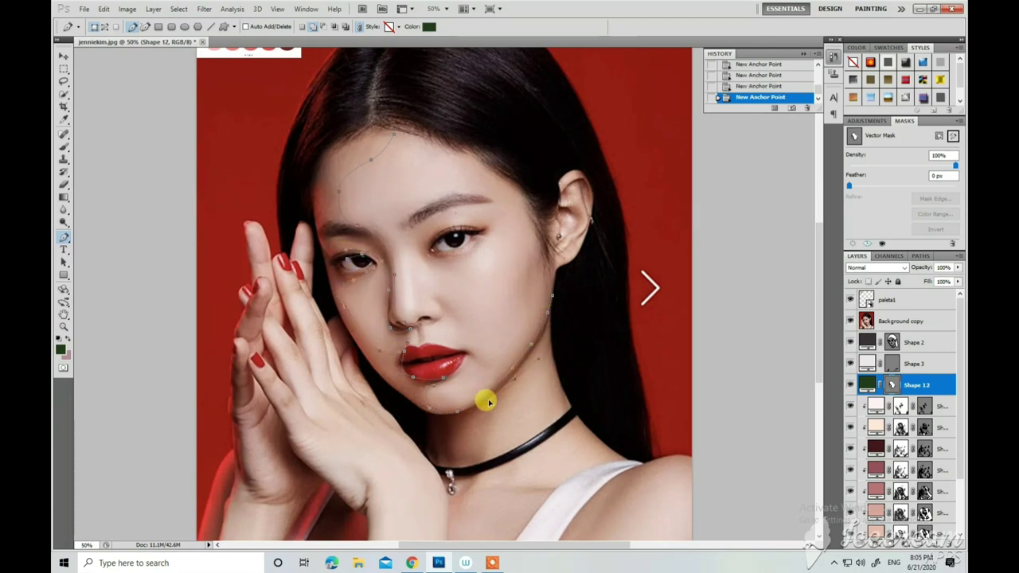
{"action": "left_click", "coordinate": [382, 218]}
Give Shape 12 a rosy fill and brush its edges soft.
{"action": "key", "text": "ctrl+minus"}
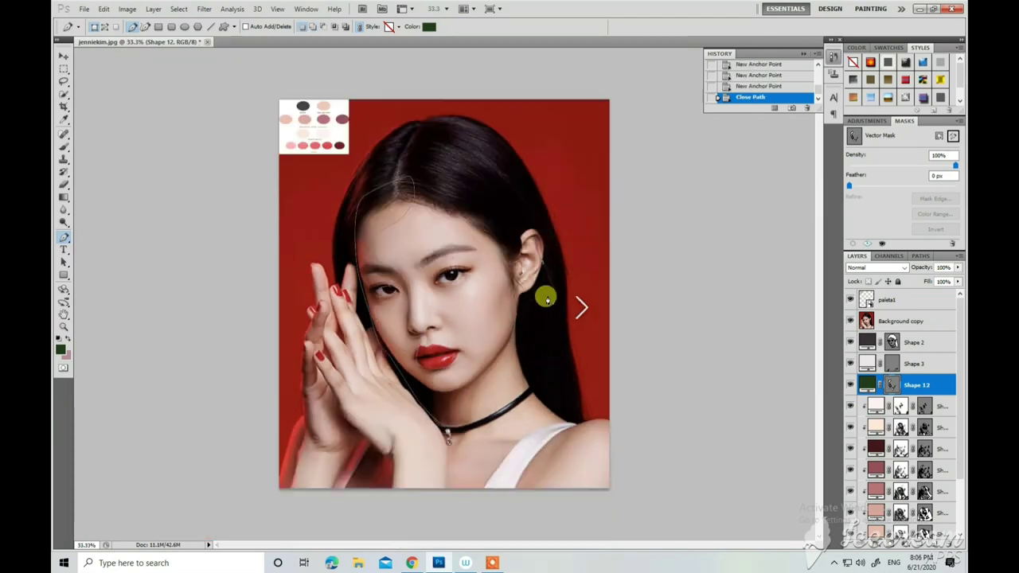
{"action": "double_click", "coordinate": [866, 384]}
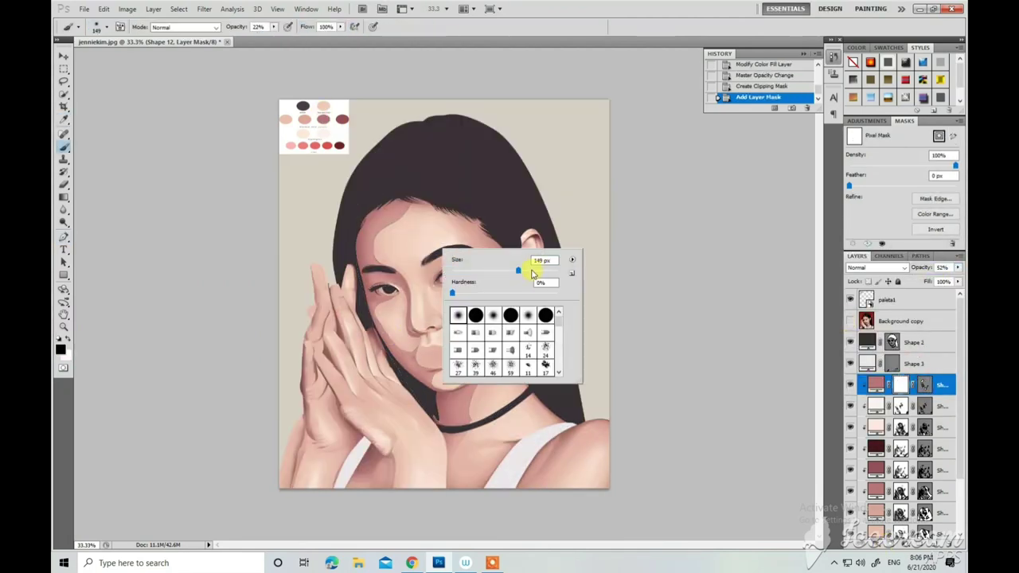
{"action": "right_click", "coordinate": [382, 288]}
{"action": "key", "text": "Return"}
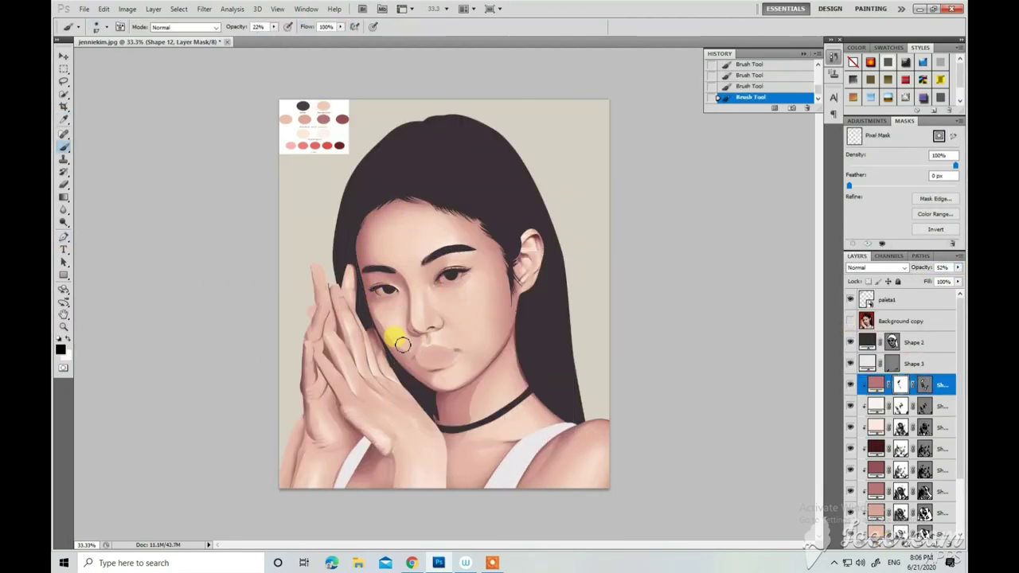
{"action": "right_click", "coordinate": [454, 398]}
{"action": "key", "text": "Return"}
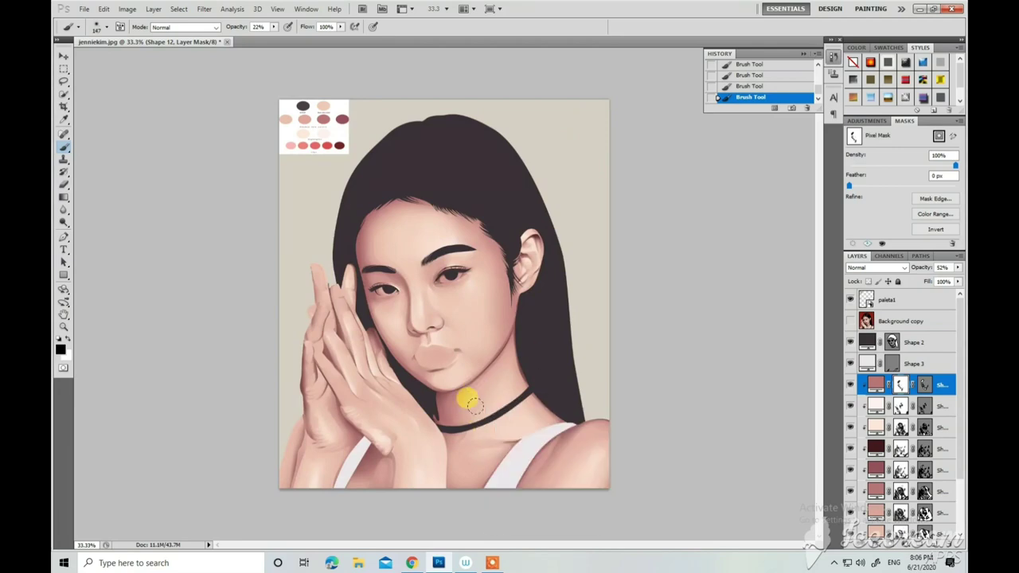
Reselect Shape 12 and show the reference photo again.
{"action": "left_click", "coordinate": [907, 491]}
{"action": "scroll", "coordinate": [907, 478], "scroll_direction": "down", "scroll_amount": 1}
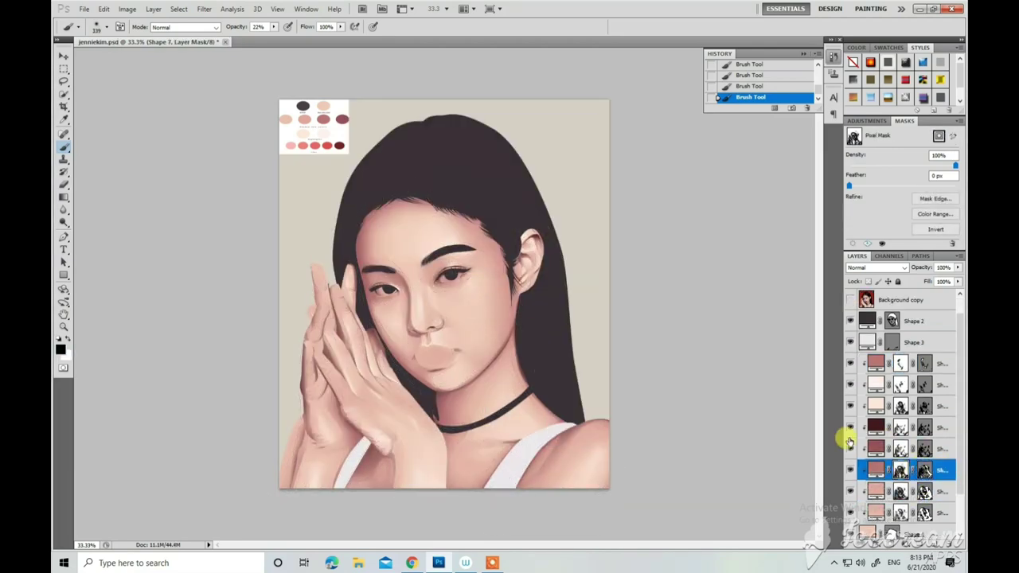
{"action": "left_click", "coordinate": [900, 491]}
{"action": "left_click", "coordinate": [64, 237]}
{"action": "scroll", "coordinate": [876, 358], "scroll_direction": "up", "scroll_amount": 1}
Trace and close the Shape 13 shadow path from the ear down the cheek and jawline.
{"action": "left_click", "coordinate": [850, 320]}
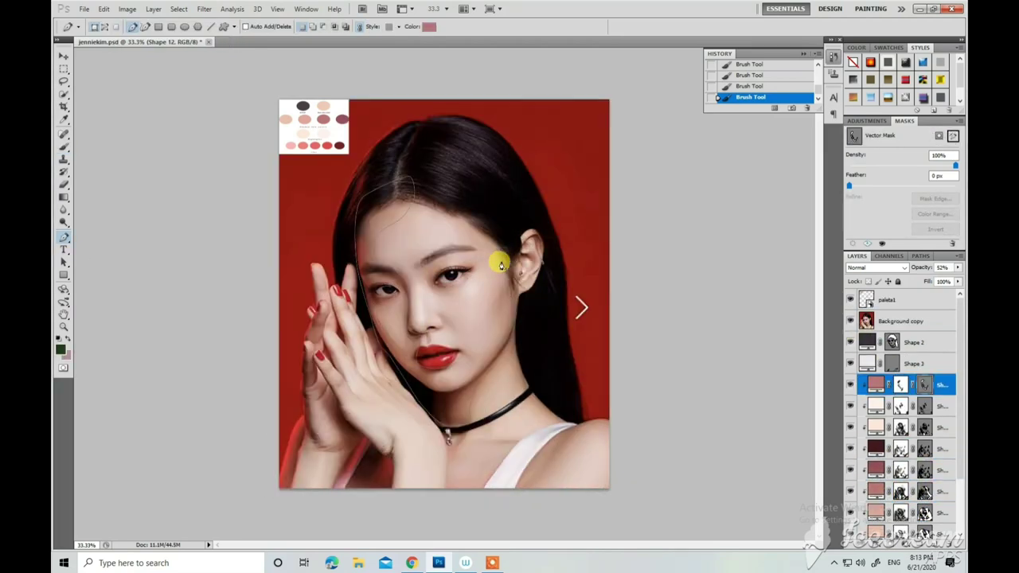
{"action": "left_click", "coordinate": [499, 263]}
{"action": "left_click", "coordinate": [495, 288]}
{"action": "left_click", "coordinate": [491, 312]}
{"action": "left_click", "coordinate": [486, 356]}
{"action": "left_click", "coordinate": [457, 387]}
{"action": "key", "text": "ctrl+plus"}
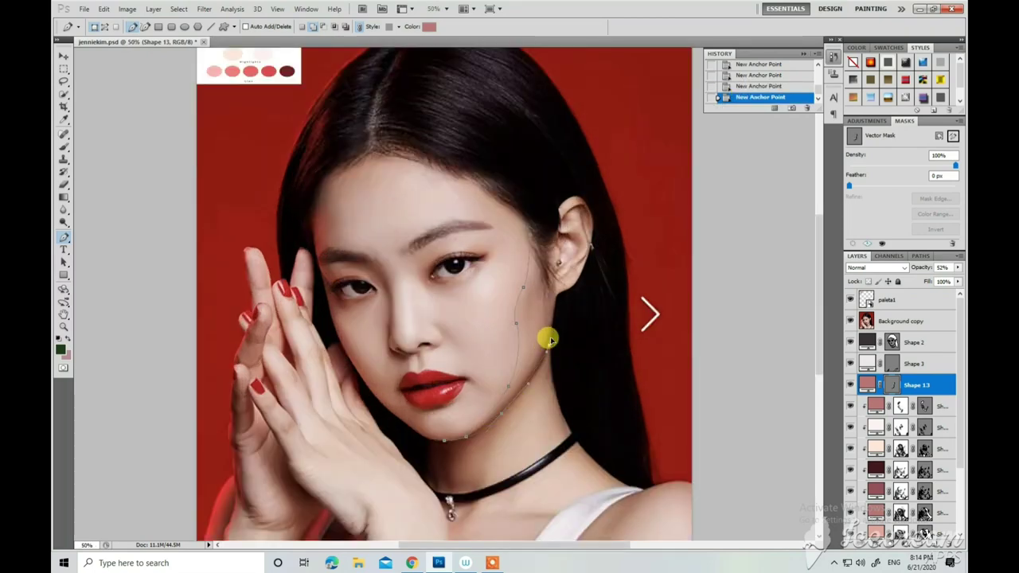
{"action": "left_click_drag", "start_coordinate": [458, 193], "coordinate": [477, 262]}
{"action": "left_click", "coordinate": [480, 316]}
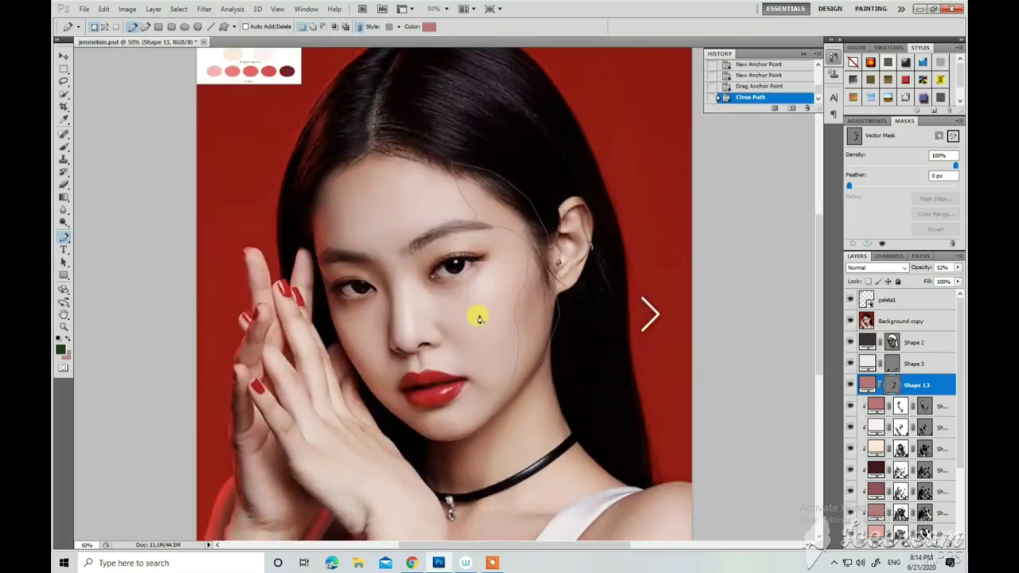
Set Shape 13's colour and opacity and brush its mask to blend it.
{"action": "left_click", "coordinate": [423, 291]}
{"action": "left_click", "coordinate": [466, 284]}
{"action": "left_click", "coordinate": [479, 271]}
{"action": "left_click", "coordinate": [435, 268]}
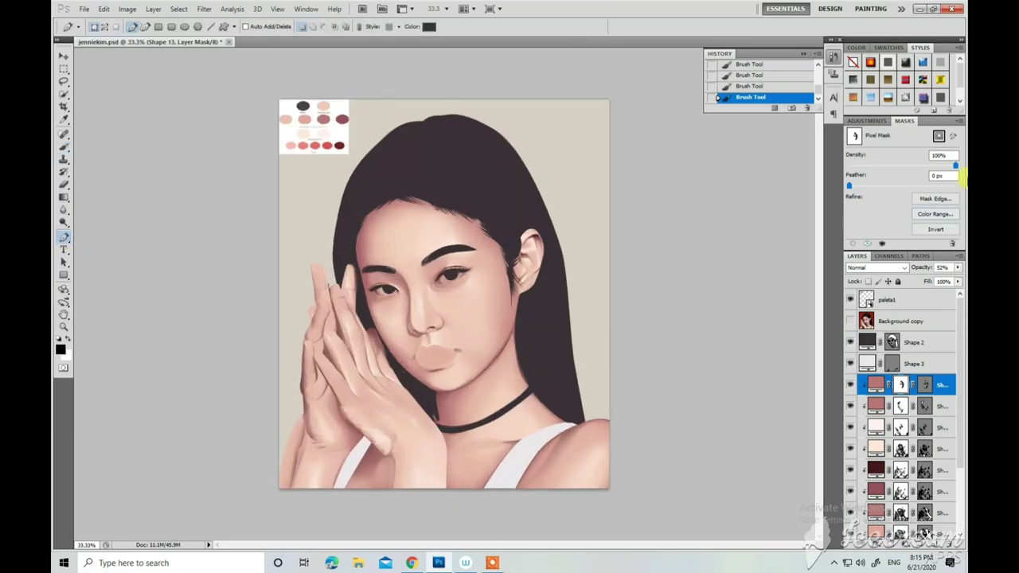
Begin the Shape 14 path under the chin along the neck above the choker.
{"action": "left_click", "coordinate": [479, 384]}
{"action": "left_click", "coordinate": [452, 403]}
{"action": "left_click", "coordinate": [455, 434]}
Close Shape 14, fill it #935059 at 92% opacity, and clip it to the skin.
{"action": "key", "text": "ctrl+plus"}
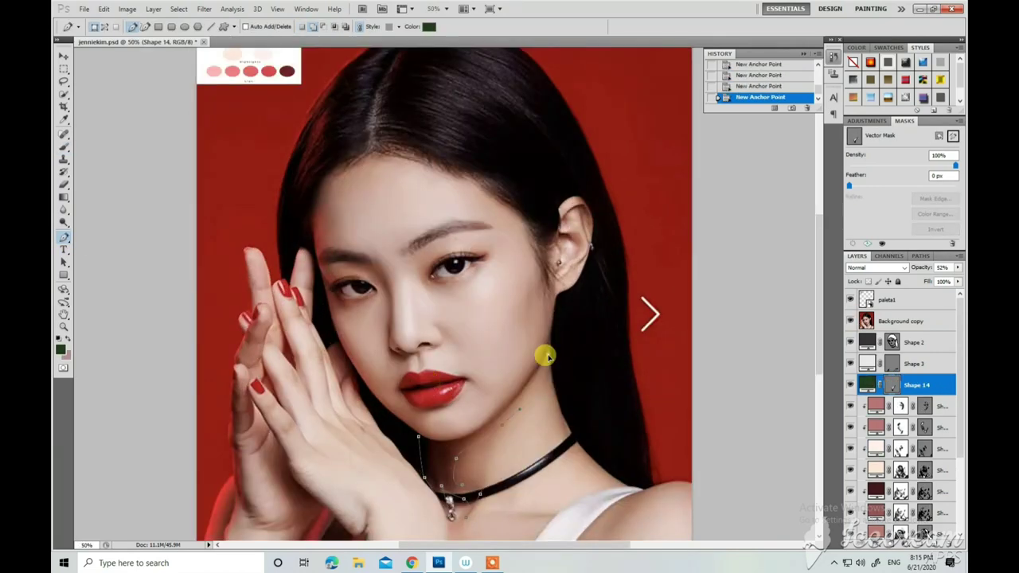
{"action": "left_click", "coordinate": [850, 321]}
{"action": "double_click", "coordinate": [867, 384]}
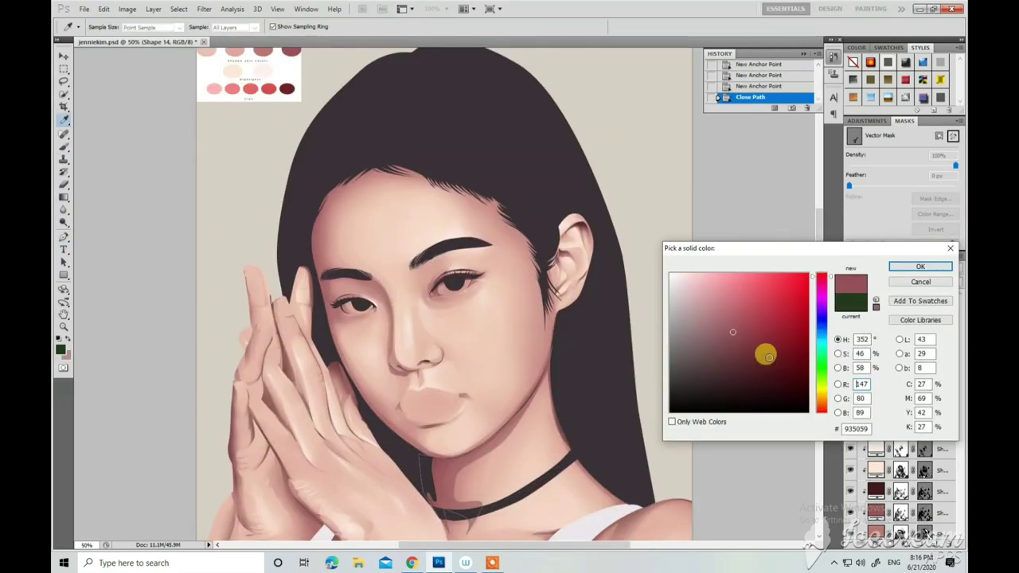
{"action": "left_click", "coordinate": [926, 252]}
{"action": "left_click_drag", "start_coordinate": [956, 268], "coordinate": [954, 280]}
{"action": "double_click", "coordinate": [867, 384]}
{"action": "left_click", "coordinate": [751, 336]}
Mask Shape 14 and soften its neck edge with a size-62 soft brush.
{"action": "left_click", "coordinate": [918, 270]}
{"action": "left_click", "coordinate": [608, 364]}
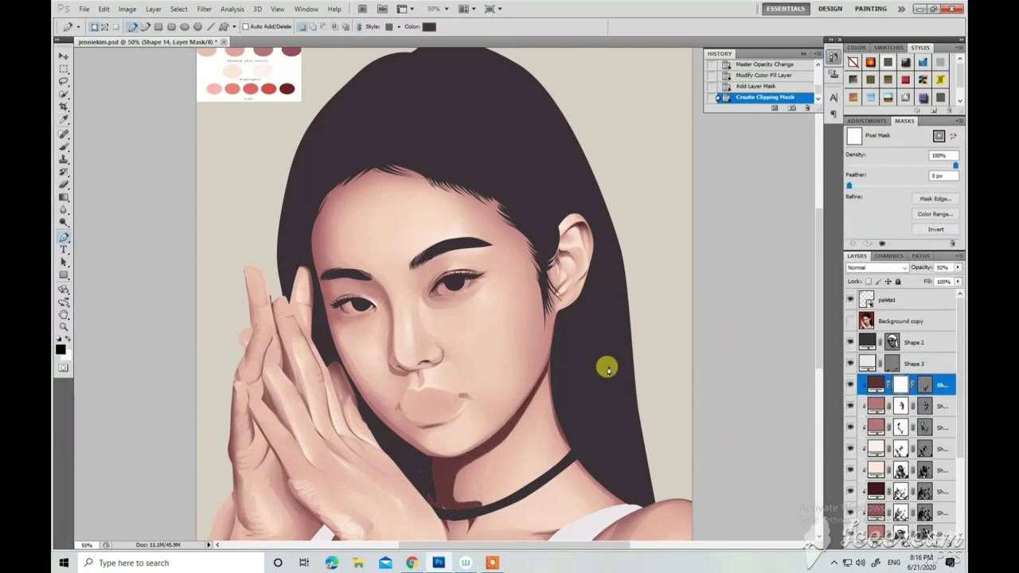
{"action": "scroll", "coordinate": [605, 318], "scroll_direction": "down", "scroll_amount": 2}
{"action": "right_click", "coordinate": [605, 304]}
{"action": "left_click", "coordinate": [469, 415]}
{"action": "mouse_move", "coordinate": [513, 343]}
{"action": "left_mouse_down"}
{"action": "mouse_move", "coordinate": [489, 364]}
{"action": "mouse_move", "coordinate": [466, 345]}
{"action": "mouse_move", "coordinate": [420, 404]}
{"action": "left_mouse_up"}
Zoom out and compare the whole image against the reference photo.
{"action": "key", "text": "ctrl+minus"}
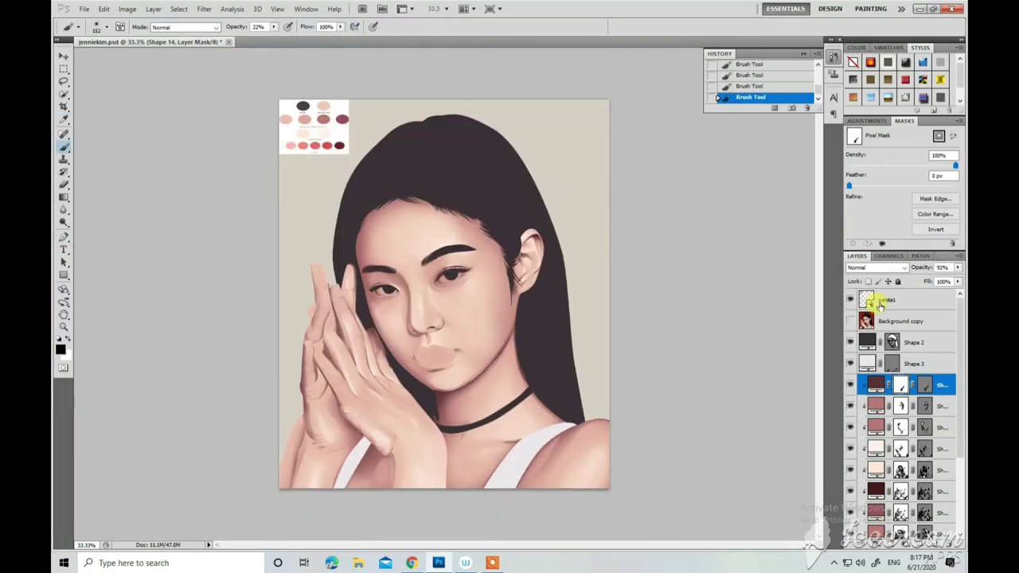
{"action": "left_click", "coordinate": [850, 320]}
{"action": "left_click", "coordinate": [850, 321]}
Zoom in on the eyes and outline the first eye white along the lower eyelid.
{"action": "key", "text": "p"}
{"action": "key", "text": "ctrl+plus"}
{"action": "key", "text": "ctrl+plus"}
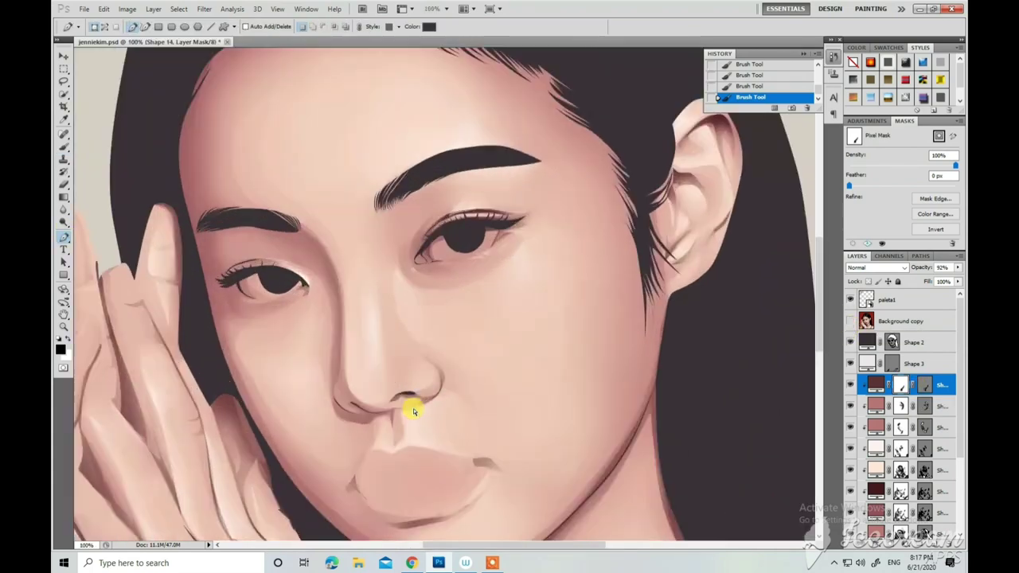
{"action": "key", "text": "ctrl+plus"}
{"action": "key", "text": "alt+bracketleft"}
{"action": "key", "text": "alt+bracketleft"}
{"action": "key", "text": "alt+bracketleft"}
{"action": "key", "text": "b"}
{"action": "key", "text": "alt+bracketright"}
{"action": "key", "text": "alt+bracketright"}
{"action": "key", "text": "alt+bracketright"}
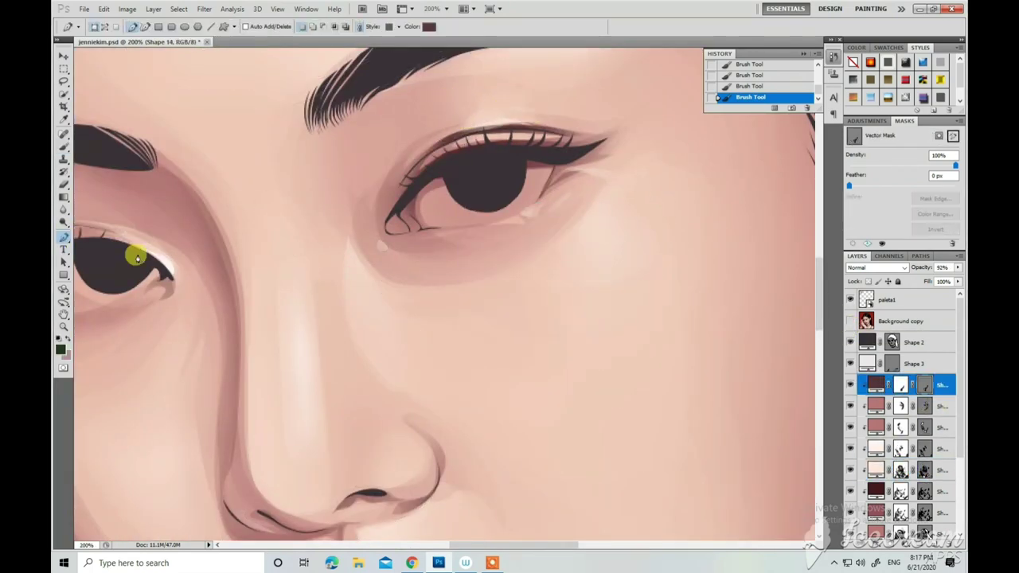
{"action": "left_click", "coordinate": [850, 321]}
{"action": "left_click", "coordinate": [556, 188]}
{"action": "left_click", "coordinate": [519, 239]}
{"action": "left_click", "coordinate": [498, 250]}
{"action": "left_click", "coordinate": [389, 258]}
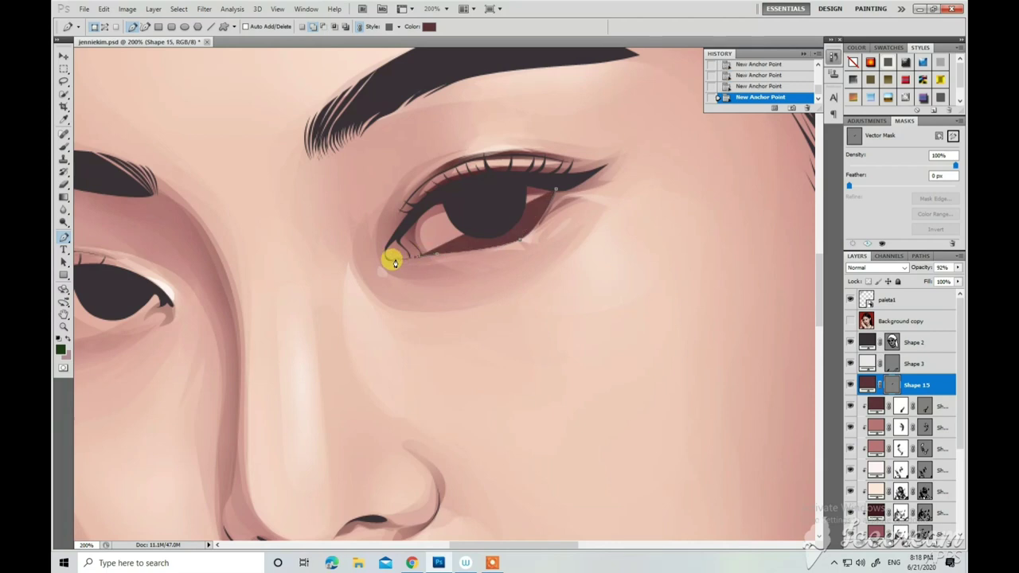
Fill the first eye white light grey #bfb9bc and curve its lower edge.
{"action": "left_click", "coordinate": [555, 188]}
{"action": "key", "text": "ctrl+BackSpace"}
{"action": "left_click", "coordinate": [850, 321]}
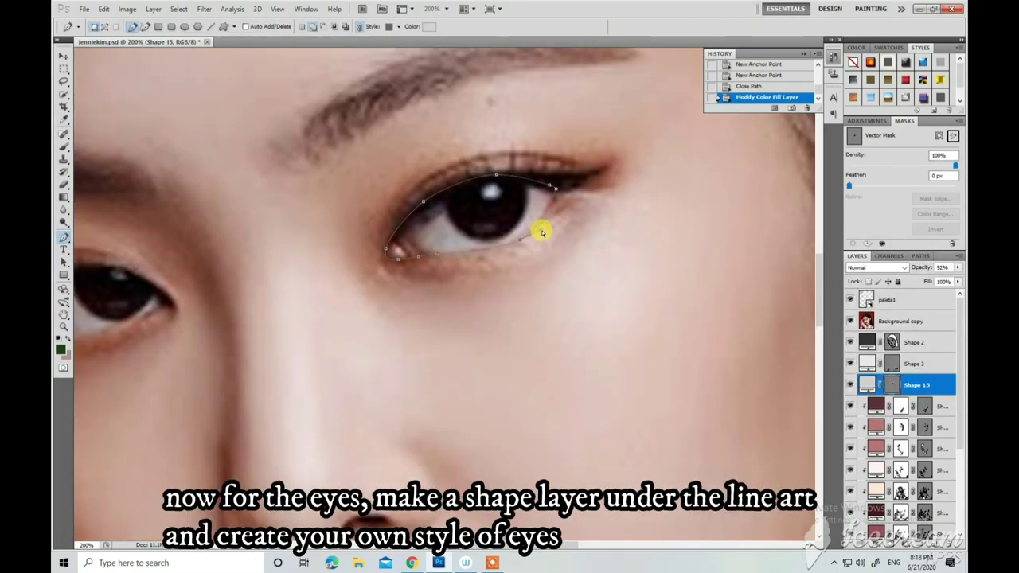
{"action": "mouse_move", "coordinate": [520, 238]}
{"action": "left_mouse_down"}
{"action": "mouse_move", "coordinate": [542, 226]}
{"action": "mouse_move", "coordinate": [467, 249]}
{"action": "left_mouse_up"}
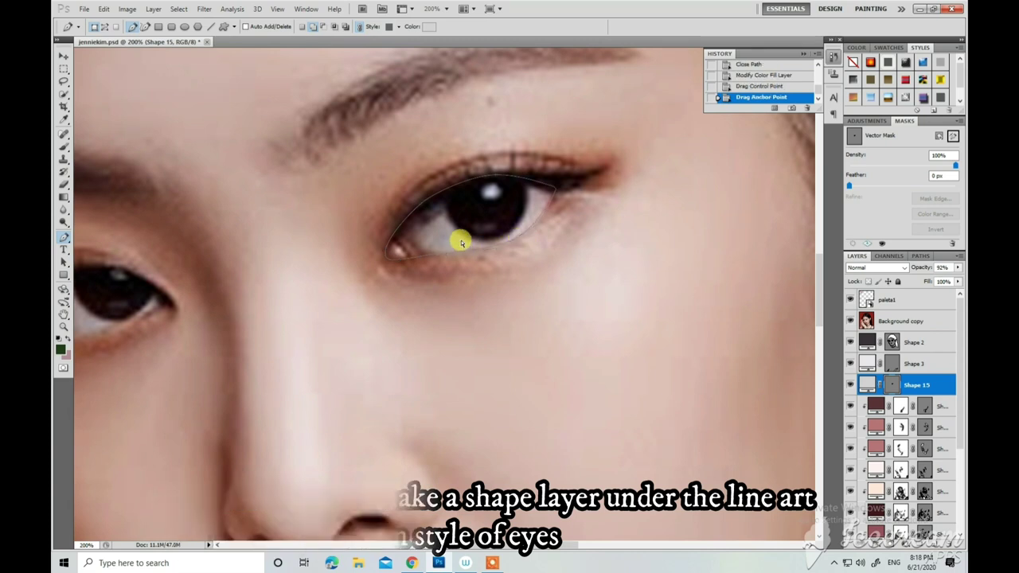
{"action": "left_click", "coordinate": [533, 456]}
Outline the other eye's white and give it the same light grey fill.
{"action": "left_click_drag", "start_coordinate": [552, 540], "coordinate": [508, 540]}
{"action": "left_click", "coordinate": [313, 310]}
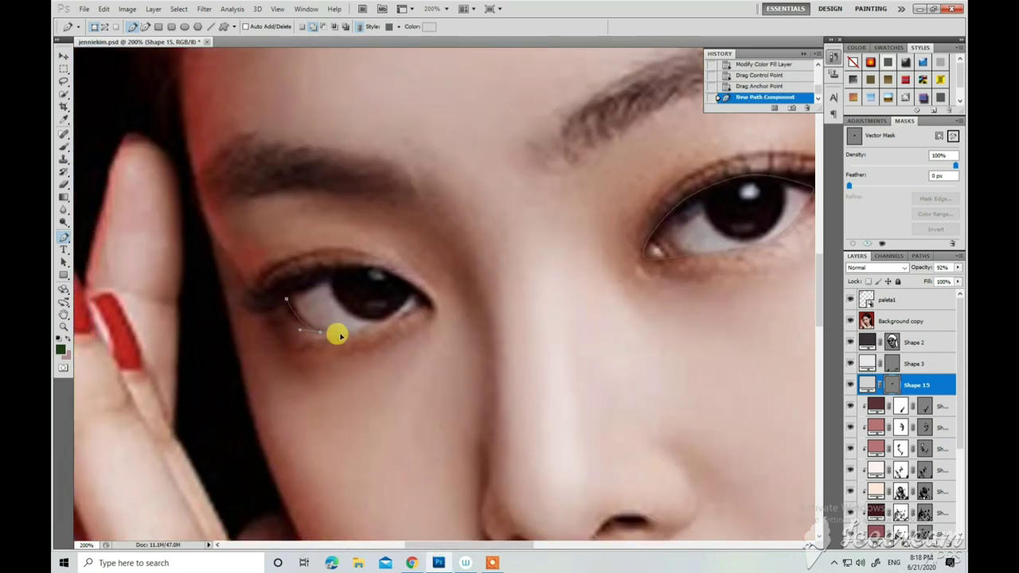
{"action": "left_click", "coordinate": [380, 324]}
{"action": "left_click", "coordinate": [420, 304]}
{"action": "left_click", "coordinate": [358, 262]}
{"action": "left_click", "coordinate": [313, 310]}
{"action": "left_click", "coordinate": [850, 320]}
{"action": "scroll", "coordinate": [313, 311], "scroll_direction": "down", "scroll_amount": 1}
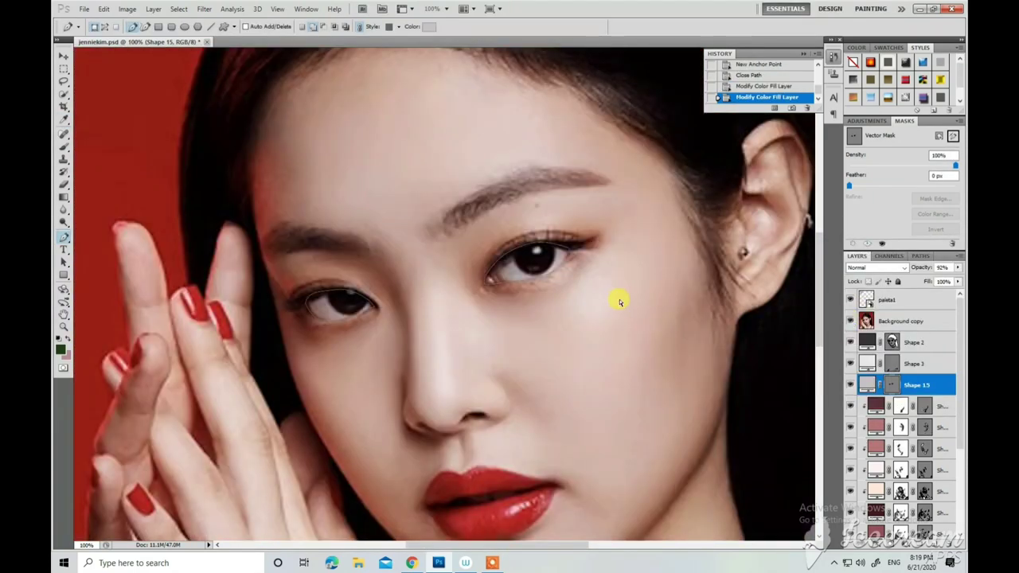
{"action": "scroll", "coordinate": [620, 300], "scroll_direction": "up", "scroll_amount": 1}
{"action": "left_click", "coordinate": [527, 209]}
Begin another eye-white outline around the left eye.
{"action": "left_click", "coordinate": [511, 247]}
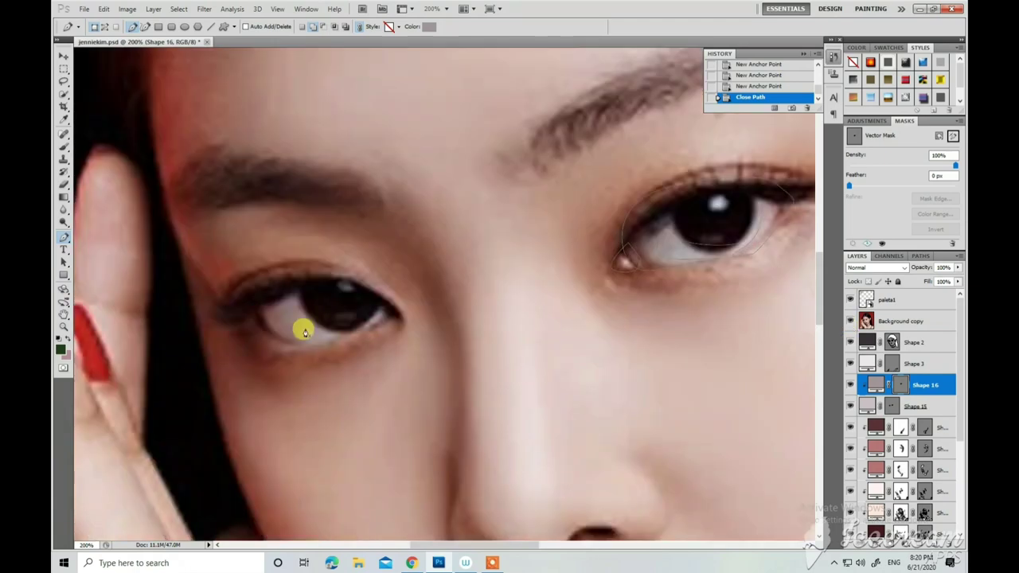
{"action": "left_click", "coordinate": [291, 295]}
{"action": "left_click", "coordinate": [387, 321]}
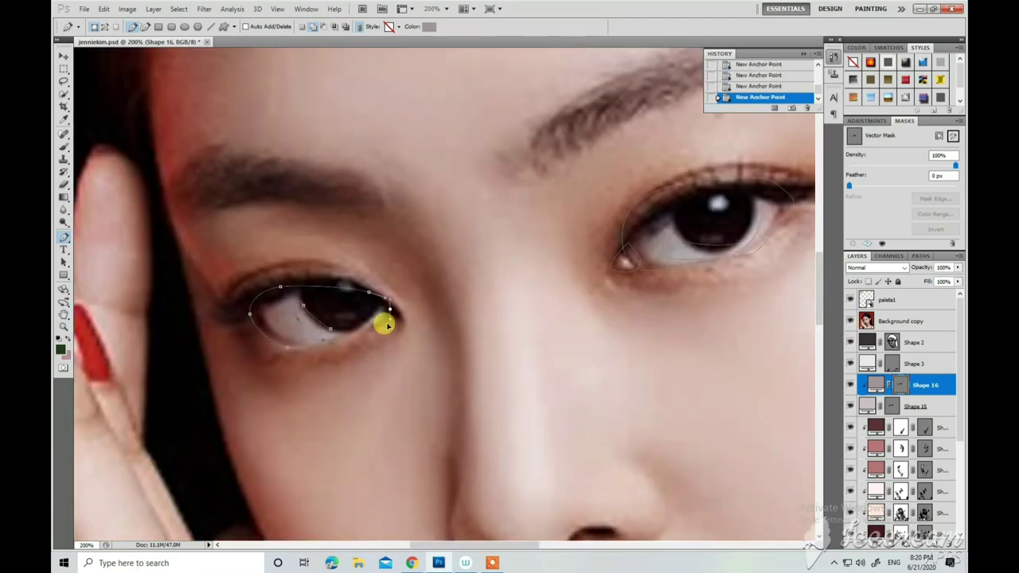
{"action": "left_click", "coordinate": [353, 350]}
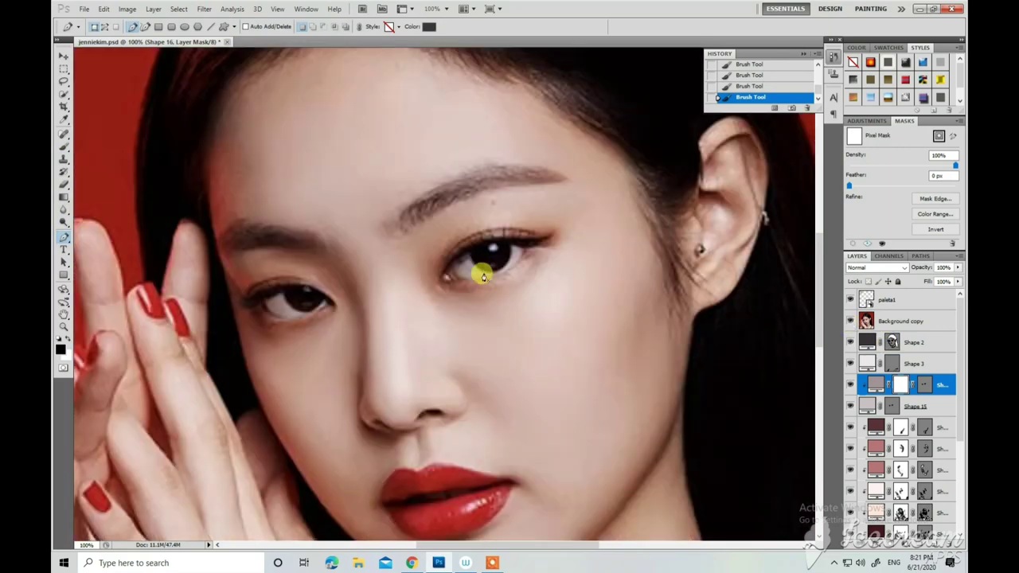
Draw a shadow shape along the upper eyelid and soften it over the eye white.
{"action": "left_click", "coordinate": [532, 244]}
{"action": "left_click", "coordinate": [493, 243]}
{"action": "left_click", "coordinate": [453, 258]}
{"action": "left_click", "coordinate": [444, 276]}
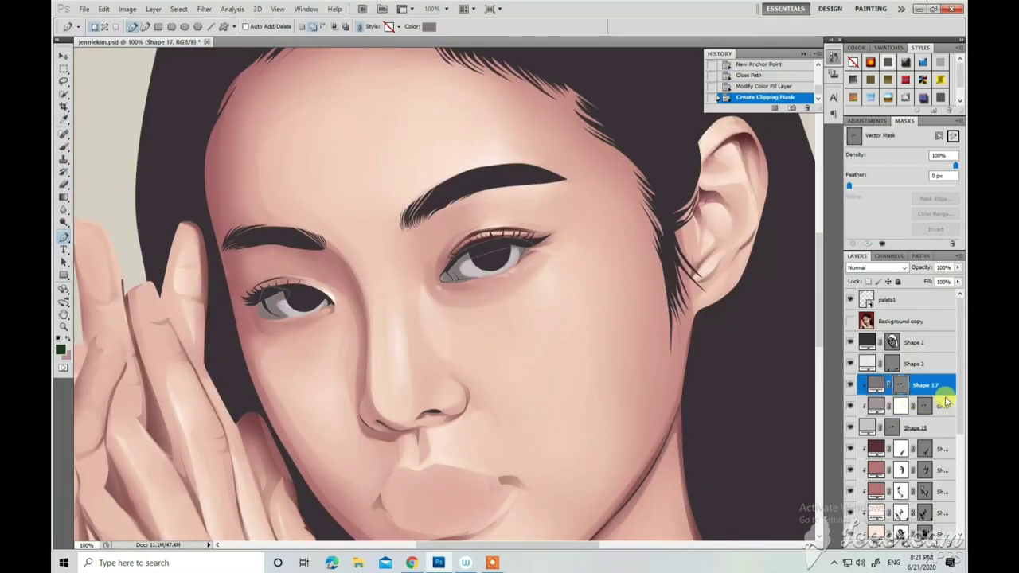
{"action": "key", "text": "b"}
{"action": "left_click_drag", "start_coordinate": [345, 297], "coordinate": [288, 319]}
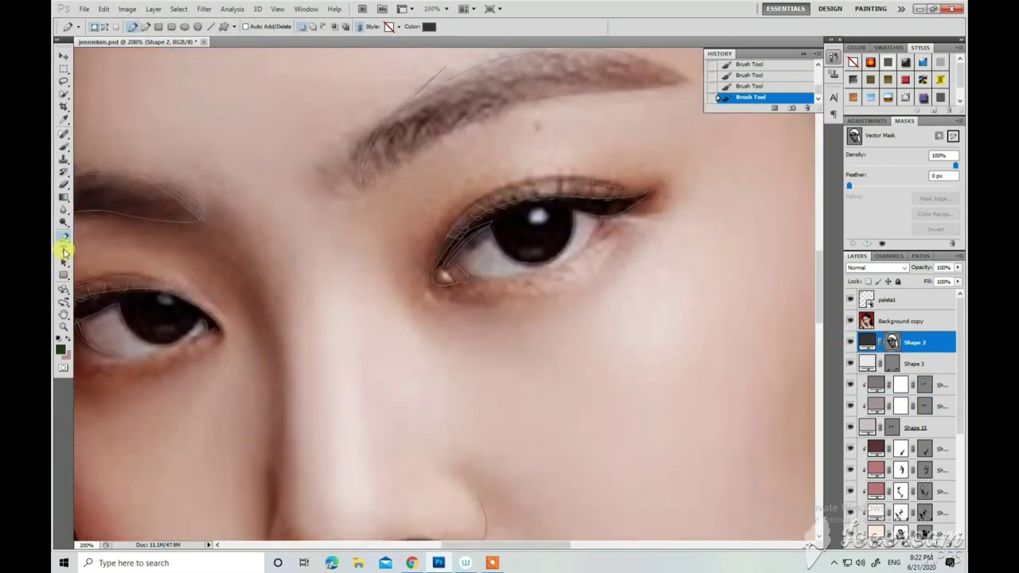
Draw a round iris ellipse over the right eye, reshape it, and set its fill colour.
{"action": "left_click", "coordinate": [64, 275]}
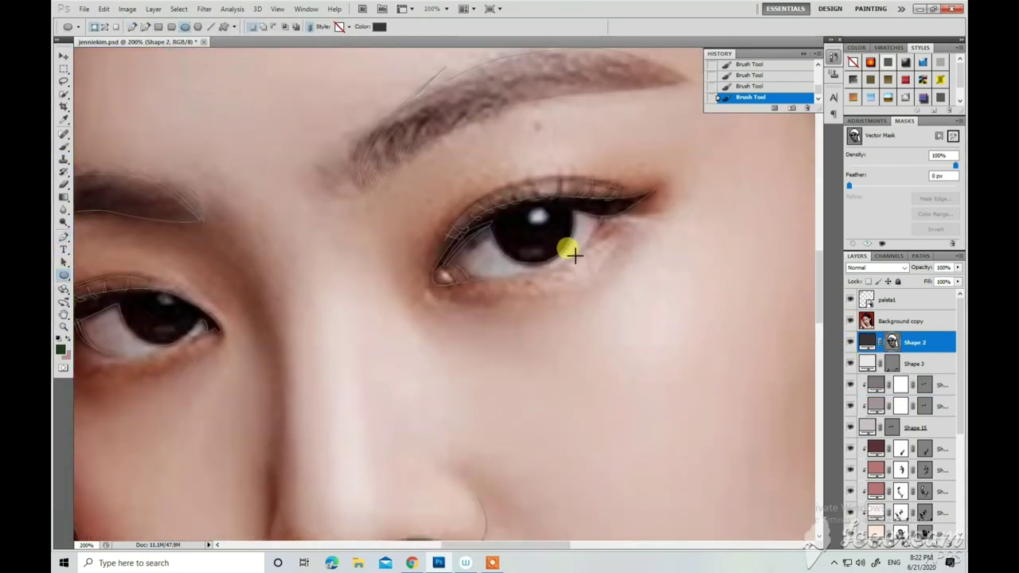
{"action": "mouse_move", "coordinate": [568, 255]}
{"action": "left_mouse_down"}
{"action": "mouse_move", "coordinate": [552, 227]}
{"action": "mouse_move", "coordinate": [562, 228]}
{"action": "left_mouse_up"}
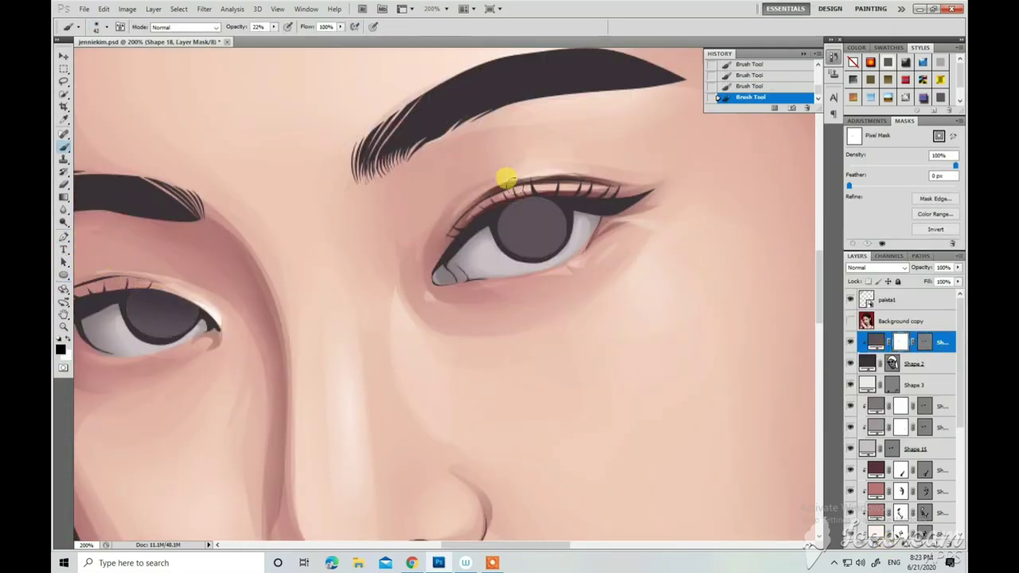
{"action": "key", "text": "p"}
{"action": "left_click_drag", "start_coordinate": [532, 199], "coordinate": [526, 208]}
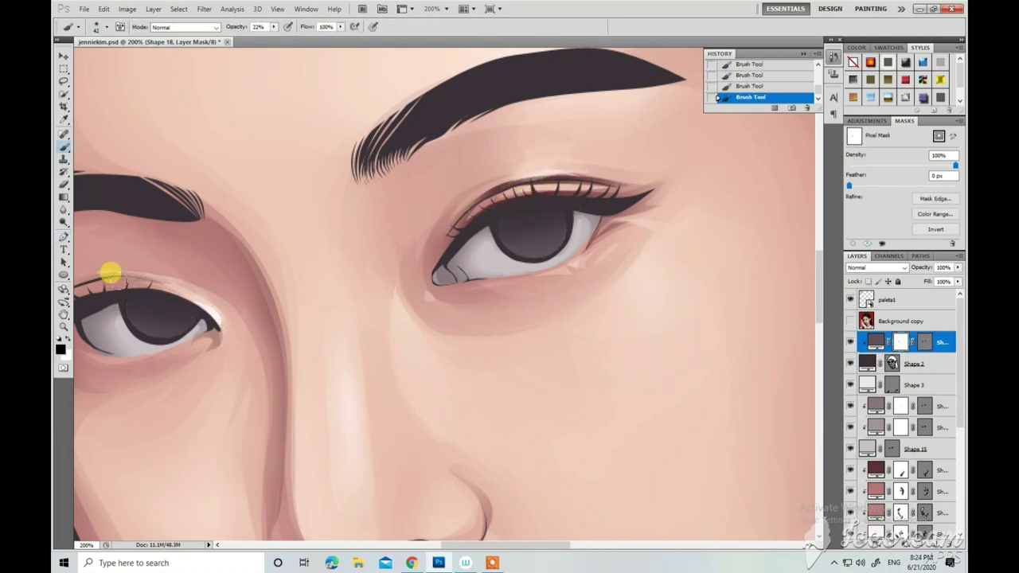
{"action": "double_click", "coordinate": [875, 342]}
{"action": "left_click", "coordinate": [932, 264]}
{"action": "left_click", "coordinate": [850, 321]}
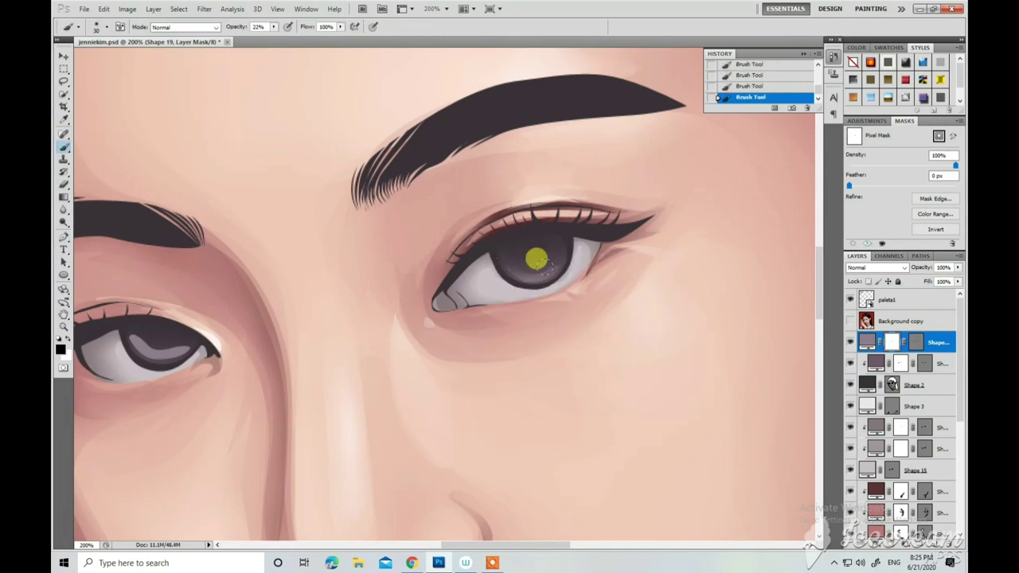
{"action": "scroll", "coordinate": [402, 301], "scroll_direction": "down", "scroll_amount": 2}
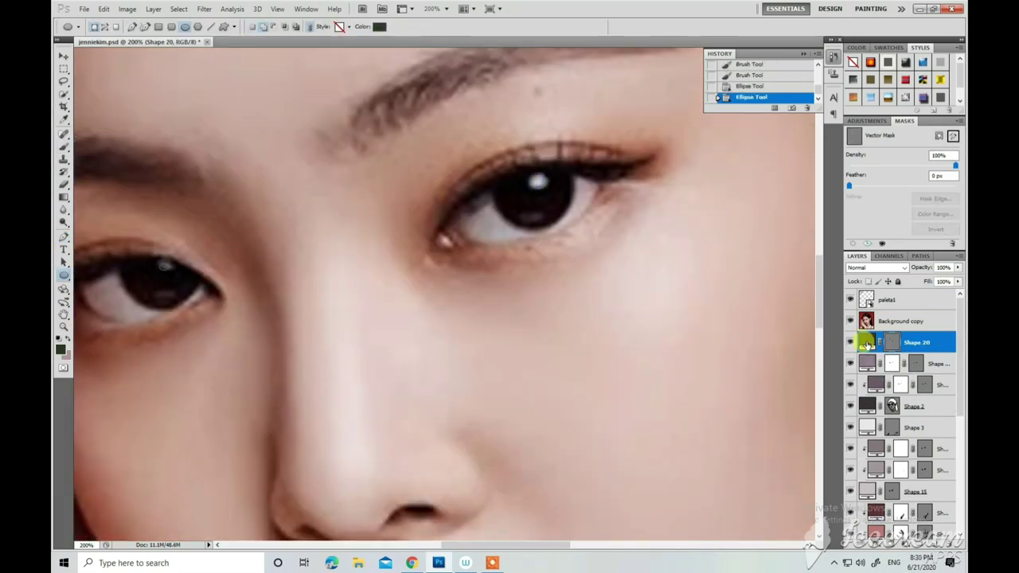
Close the inner eye-corner shape and move it beneath the line art.
{"action": "key", "text": "ctrl+minus"}
{"action": "key", "text": "ctrl+minus"}
{"action": "left_click", "coordinate": [850, 321]}
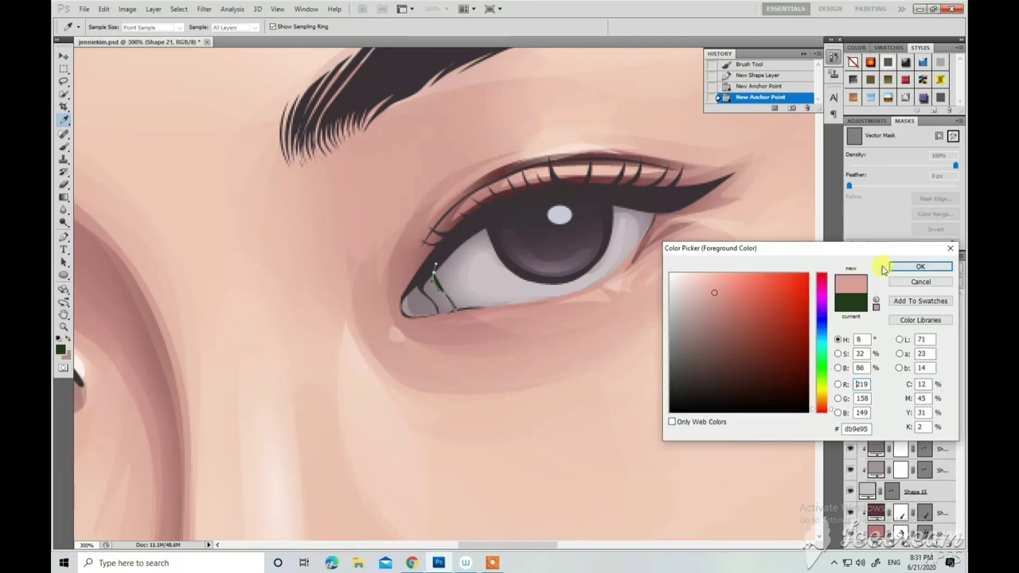
{"action": "left_click", "coordinate": [418, 285]}
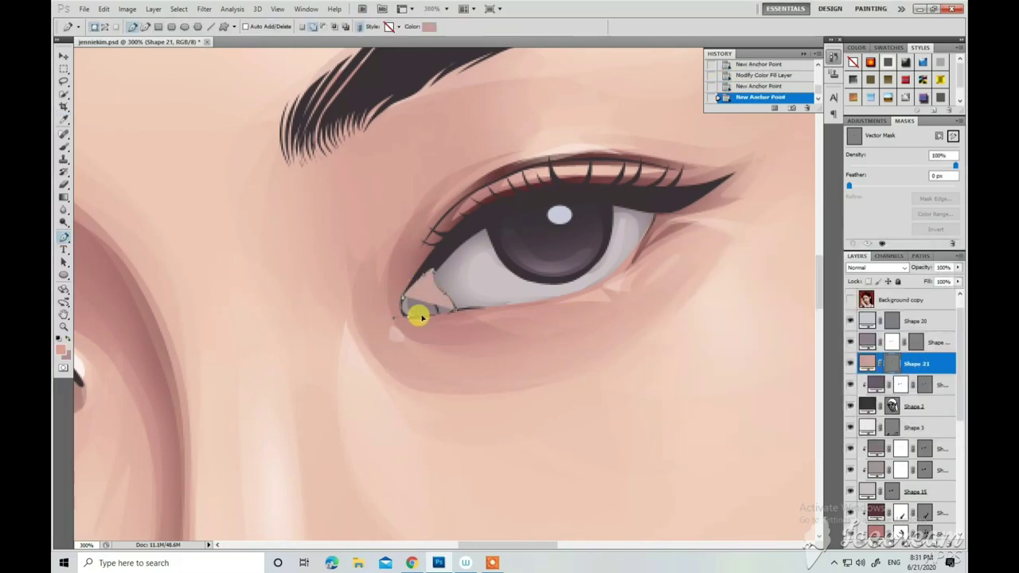
{"action": "left_click", "coordinate": [421, 314]}
{"action": "left_click_drag", "start_coordinate": [916, 363], "coordinate": [916, 398]}
{"action": "mouse_move", "coordinate": [498, 545]}
{"action": "left_mouse_down"}
{"action": "mouse_move", "coordinate": [468, 544]}
{"action": "mouse_move", "coordinate": [475, 548]}
{"action": "left_mouse_up"}
Add a second eye-corner shape, clip it to the layer below, and set its fill.
{"action": "left_click", "coordinate": [380, 320]}
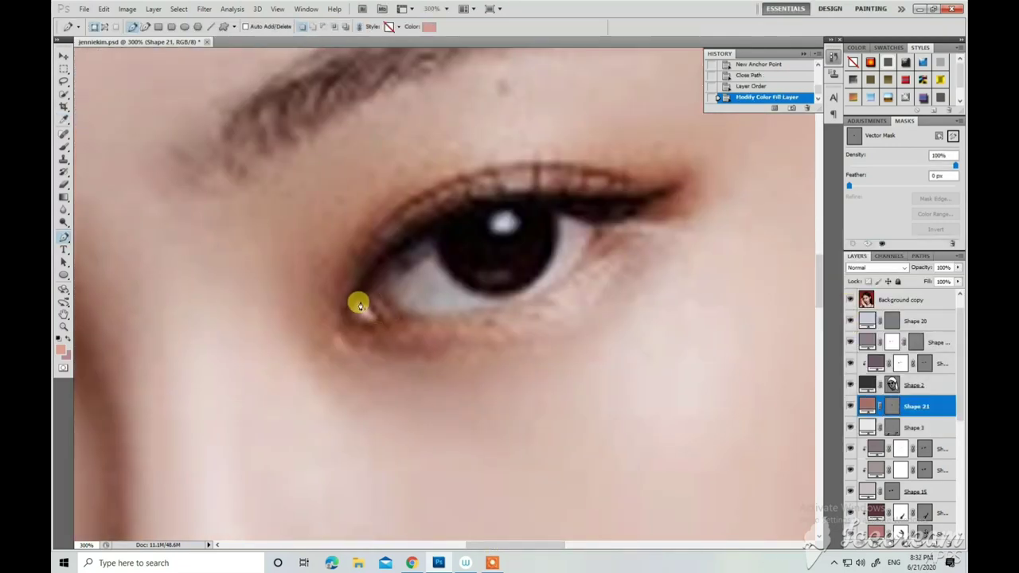
{"action": "left_click", "coordinate": [343, 327]}
{"action": "left_click", "coordinate": [342, 305]}
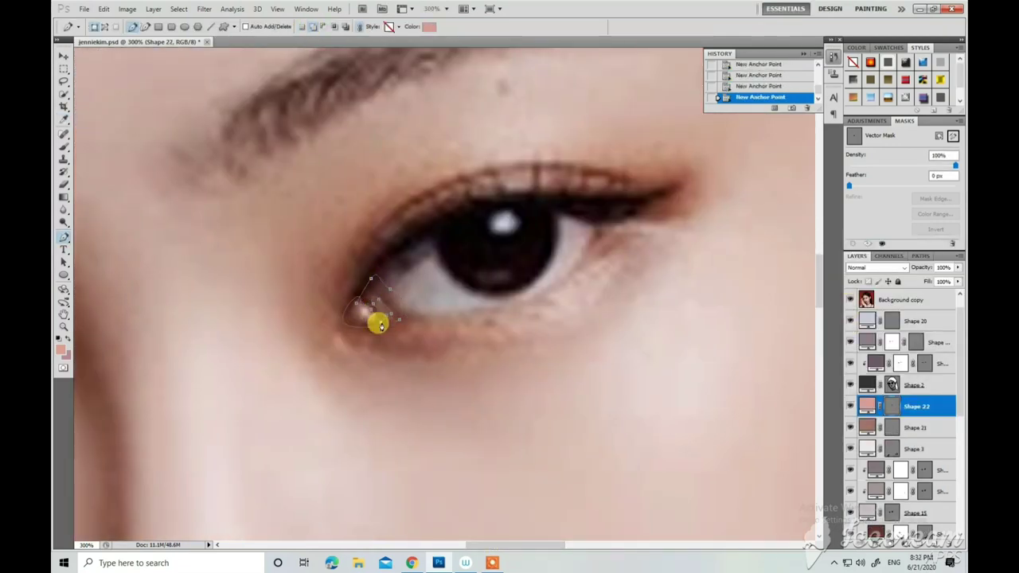
{"action": "key", "text": "ctrl+alt+g"}
{"action": "left_click", "coordinate": [850, 299]}
{"action": "double_click", "coordinate": [867, 405]}
{"action": "key", "text": "Return"}
Soften the eye-corner shapes' edges with a soft brush on their masks.
{"action": "key", "text": "b"}
{"action": "right_click", "coordinate": [358, 303]}
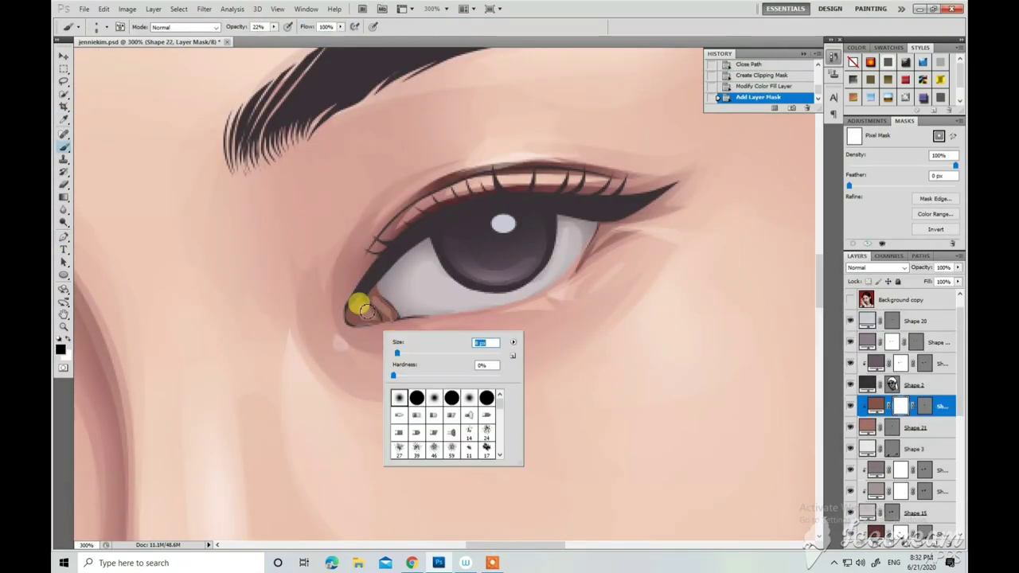
{"action": "left_click_drag", "start_coordinate": [357, 303], "coordinate": [358, 313]}
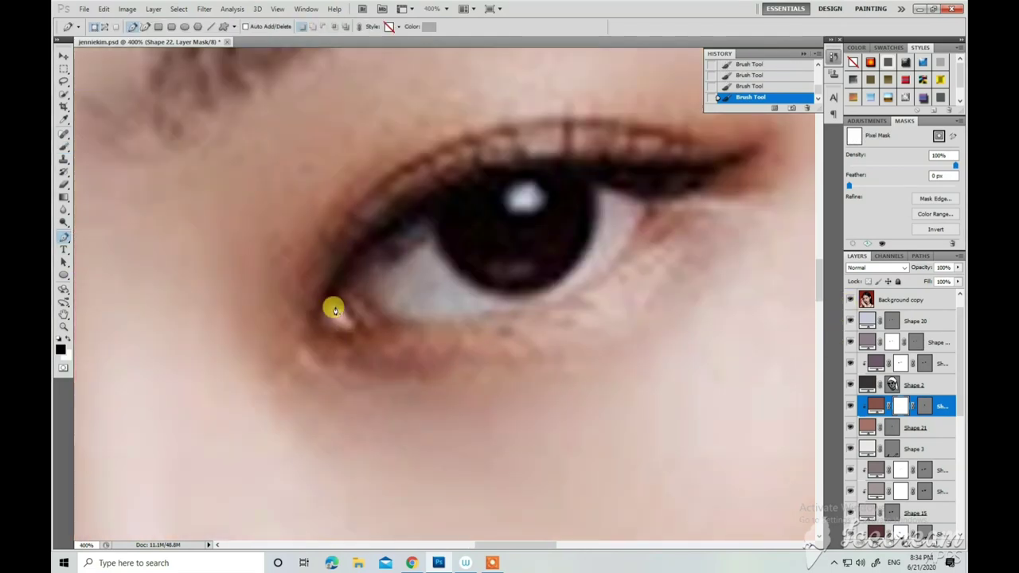
{"action": "left_click", "coordinate": [850, 300]}
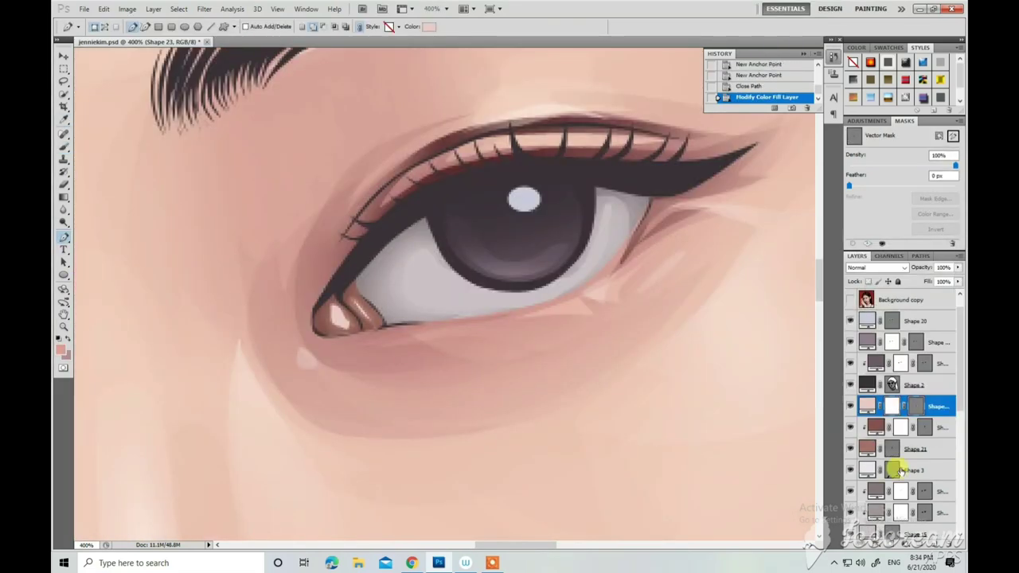
{"action": "key", "text": "b"}
{"action": "left_click_drag", "start_coordinate": [325, 298], "coordinate": [330, 318]}
Mask the line-art layer and fade part of it around the eye at 13% brush opacity.
{"action": "key", "text": "ctrl+minus"}
{"action": "key", "text": "ctrl+minus"}
{"action": "key", "text": "ctrl+minus"}
{"action": "key", "text": "ctrl+minus"}
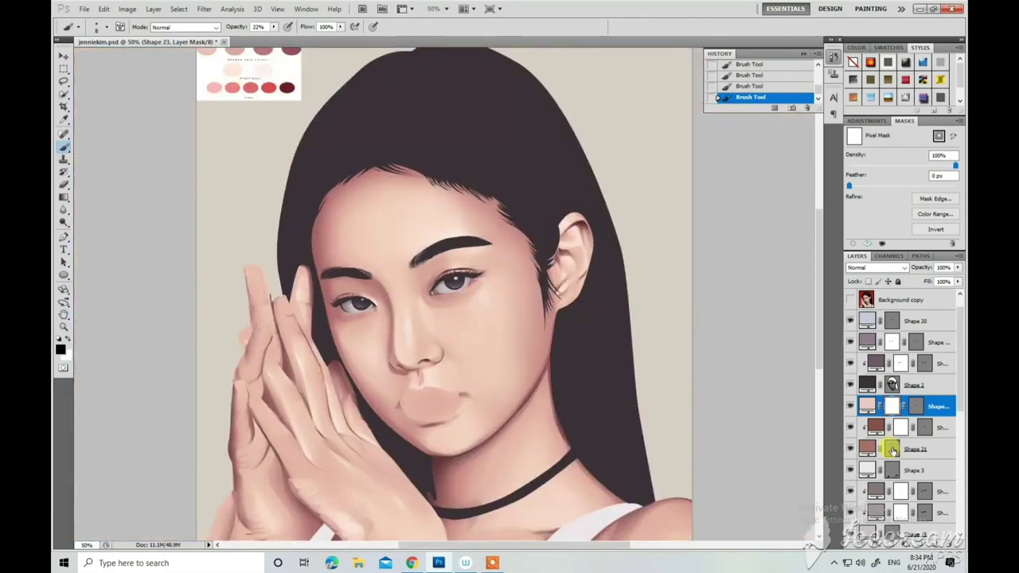
{"action": "left_click", "coordinate": [896, 386]}
{"action": "left_click", "coordinate": [916, 385]}
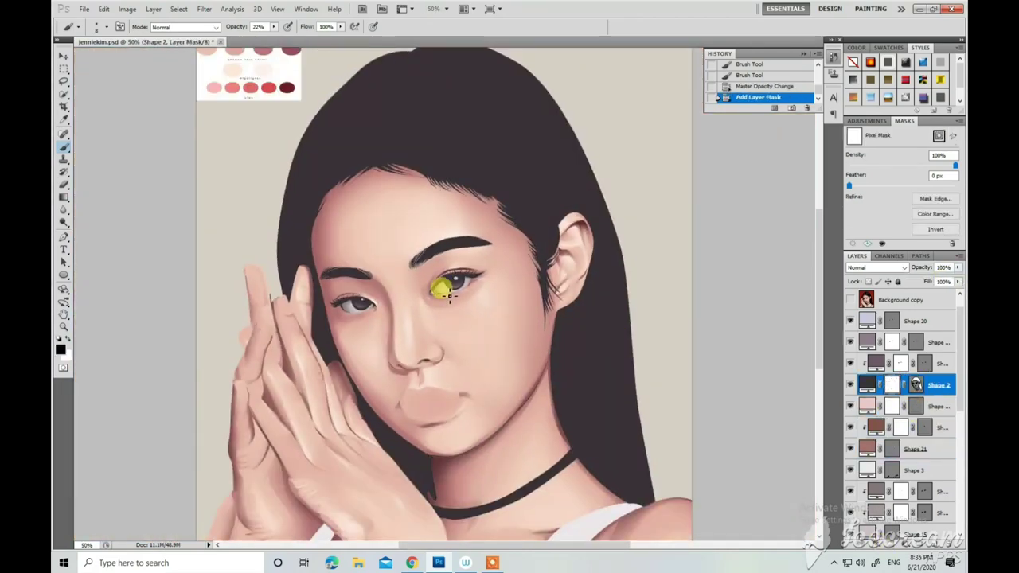
{"action": "key", "text": "1"}
{"action": "key", "text": "3"}
{"action": "left_click_drag", "start_coordinate": [391, 216], "coordinate": [330, 261]}
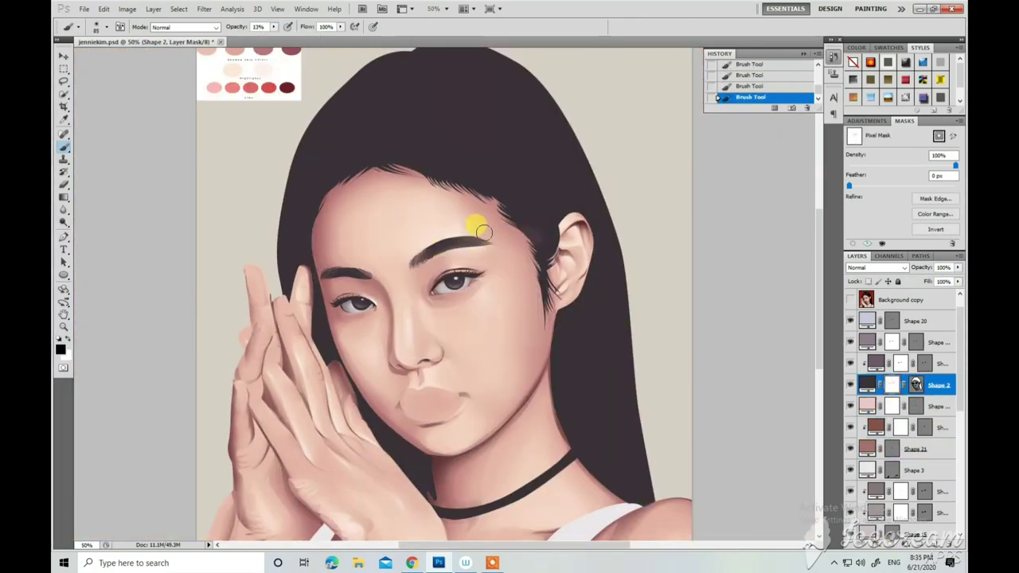
Clip the eye-corner shape layer to the layer below.
{"action": "key", "text": "ctrl+plus"}
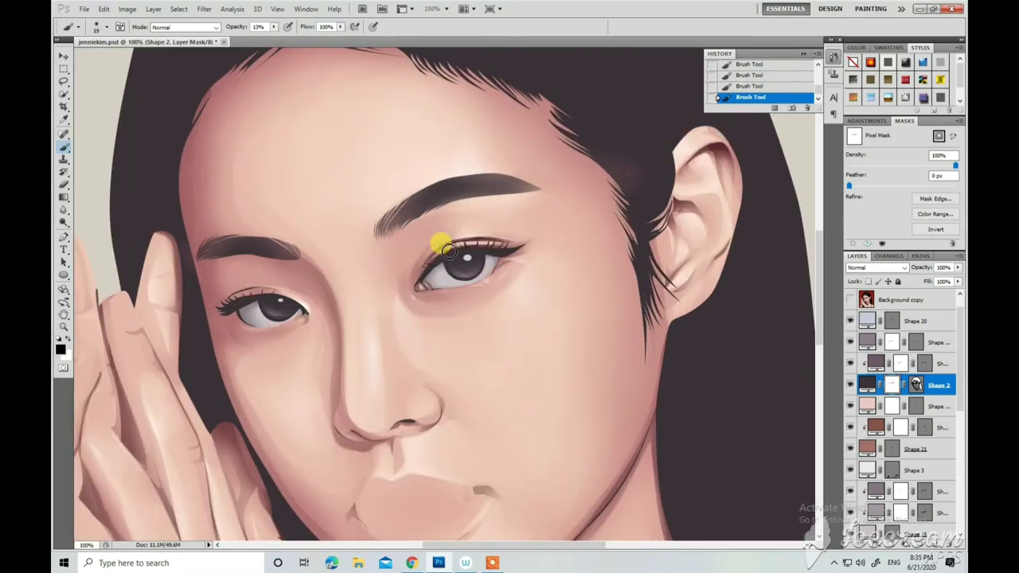
{"action": "key", "text": "p"}
{"action": "key", "text": "ctrl+minus"}
{"action": "key", "text": "ctrl+minus"}
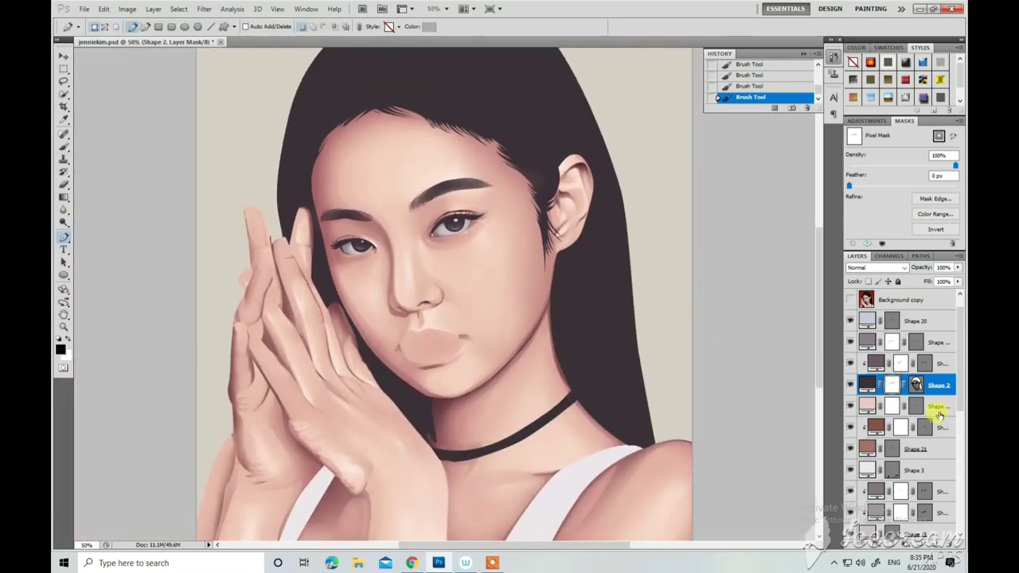
{"action": "left_click", "coordinate": [867, 405]}
{"action": "key", "text": "ctrl+alt+g"}
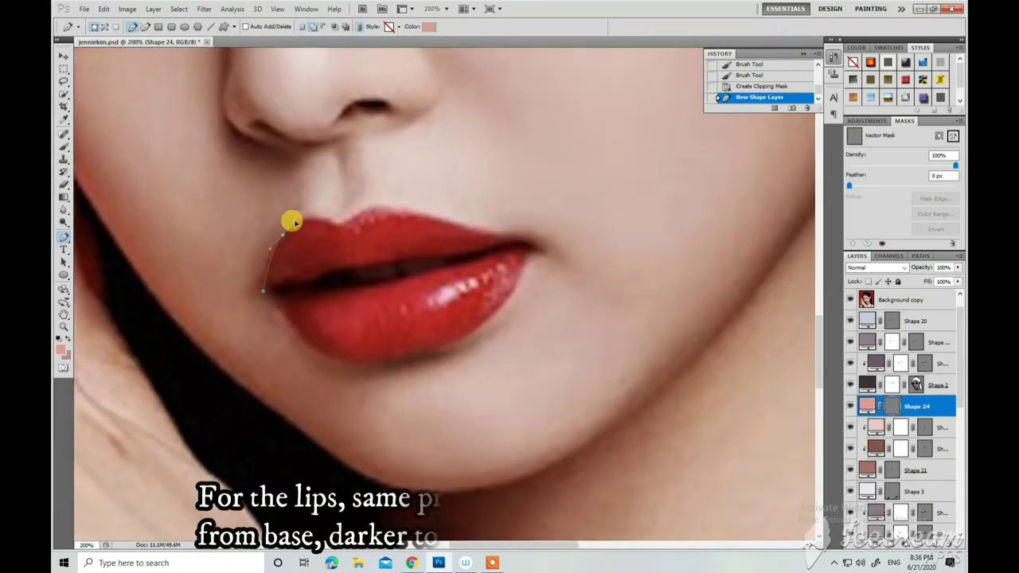
Outline the upper lip and a lighter shape across the lips.
{"action": "left_click", "coordinate": [371, 207]}
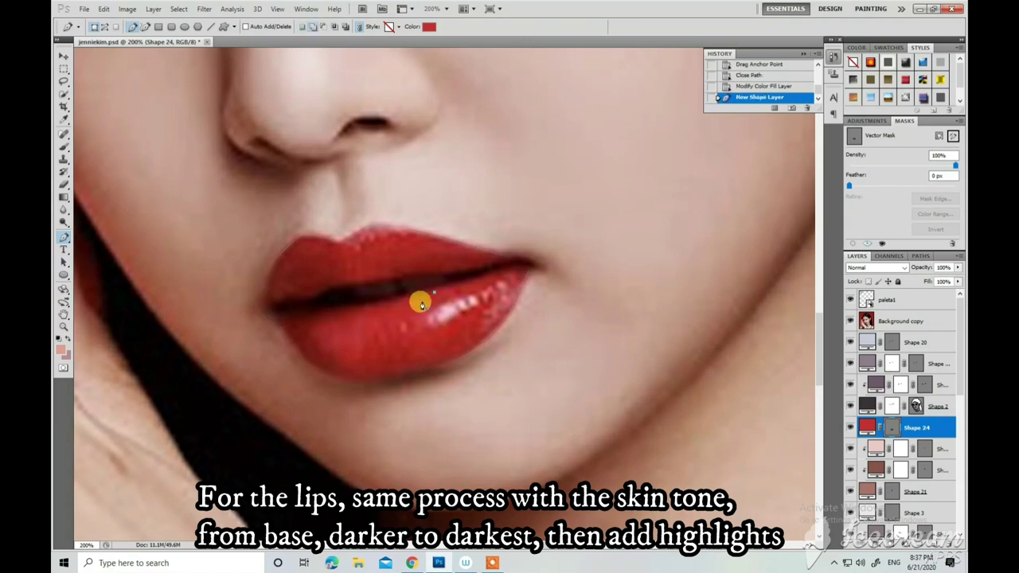
{"action": "left_click", "coordinate": [371, 318]}
{"action": "left_click_drag", "start_coordinate": [342, 358], "coordinate": [348, 365]}
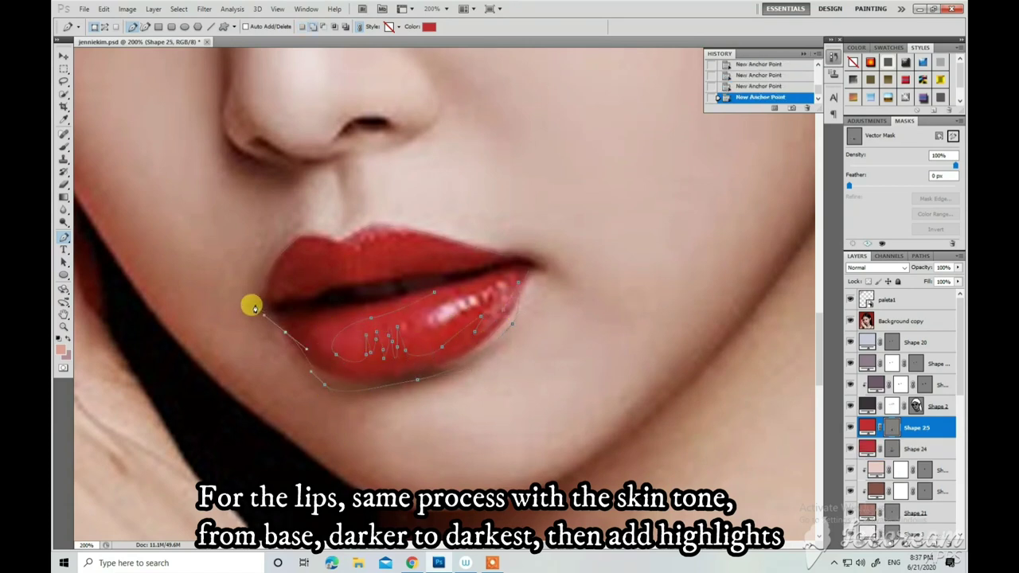
{"action": "left_click", "coordinate": [371, 227]}
{"action": "left_click", "coordinate": [447, 251]}
{"action": "left_click", "coordinate": [522, 248]}
{"action": "left_click", "coordinate": [543, 265]}
{"action": "left_click", "coordinate": [509, 275]}
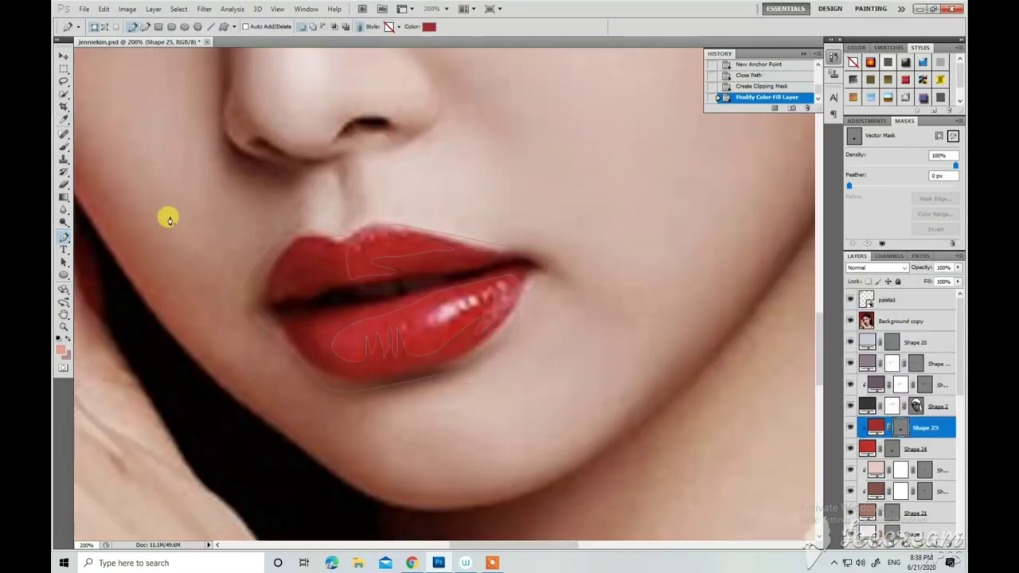
Outline the lower lip as a closed shape.
{"action": "left_click", "coordinate": [413, 297]}
{"action": "left_click", "coordinate": [365, 310]}
{"action": "left_click", "coordinate": [320, 323]}
{"action": "left_click", "coordinate": [327, 348]}
{"action": "left_click", "coordinate": [363, 376]}
{"action": "left_click", "coordinate": [413, 366]}
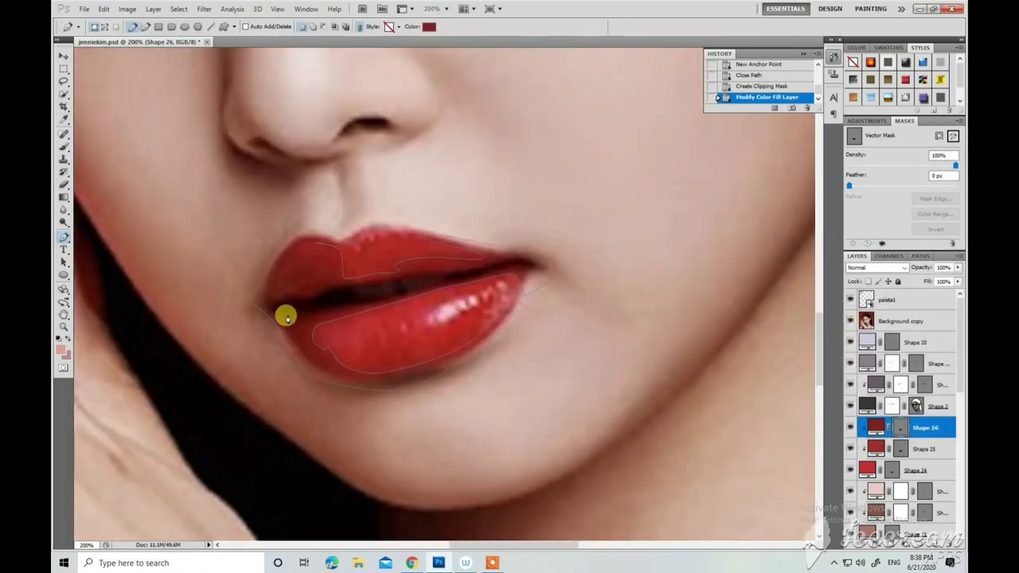
Trace the line between the lips as Shape 27 and fill it black.
{"action": "left_click", "coordinate": [272, 311]}
{"action": "left_click", "coordinate": [318, 311]}
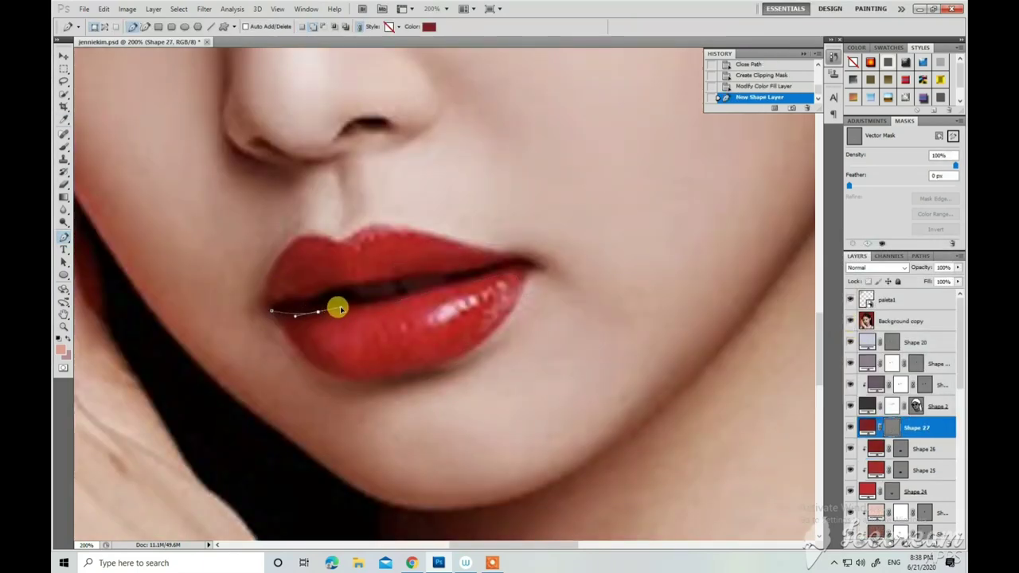
{"action": "left_click", "coordinate": [384, 300]}
{"action": "left_click", "coordinate": [442, 283]}
{"action": "left_click", "coordinate": [485, 272]}
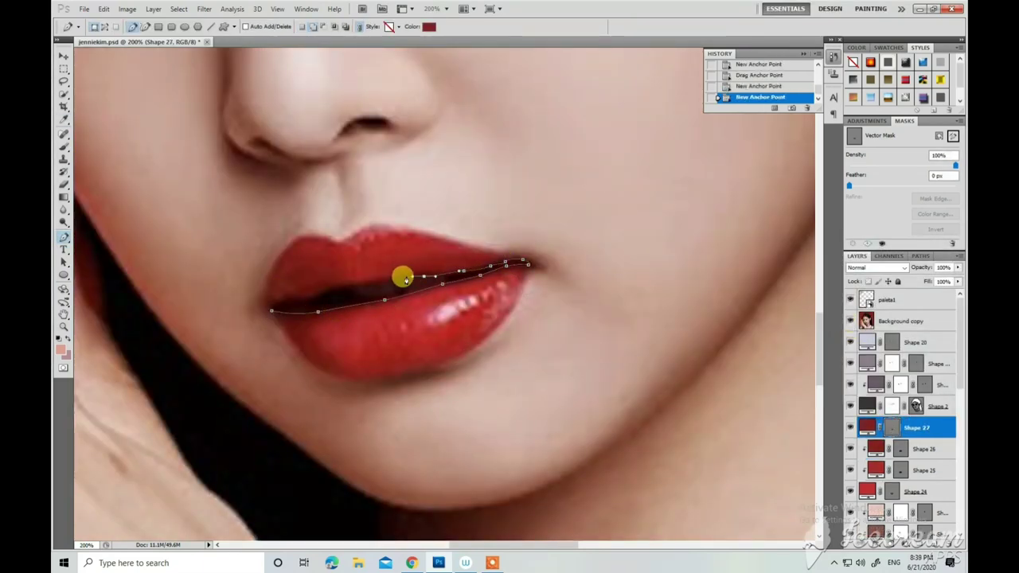
{"action": "left_click", "coordinate": [404, 279]}
{"action": "left_click", "coordinate": [350, 284]}
{"action": "left_click", "coordinate": [272, 311]}
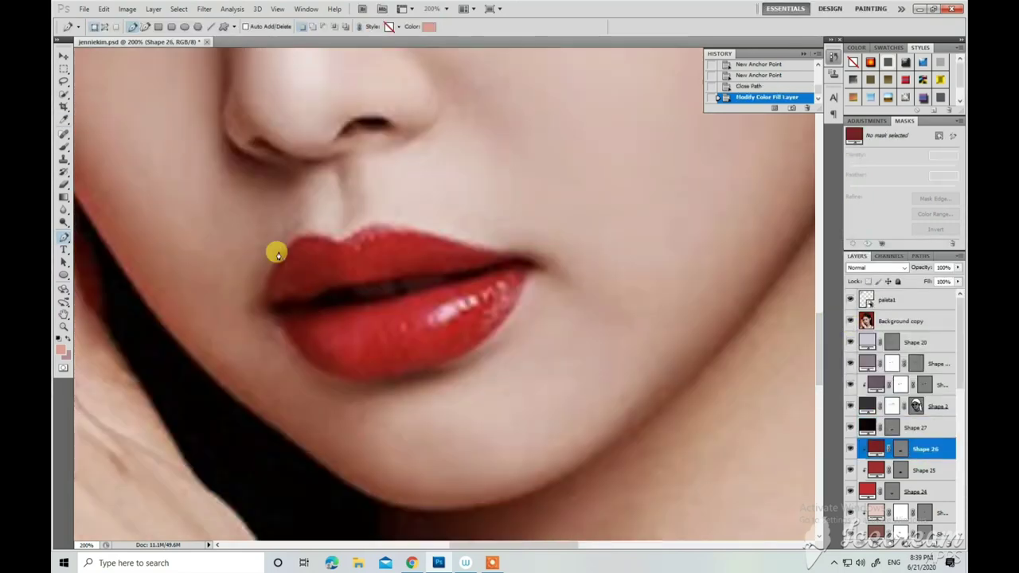
Trace the Shape 28 shading path around the lower lip and along the lip line.
{"action": "left_click", "coordinate": [365, 380]}
{"action": "left_click", "coordinate": [319, 347]}
{"action": "left_click", "coordinate": [300, 324]}
{"action": "left_click", "coordinate": [350, 305]}
{"action": "left_click", "coordinate": [362, 283]}
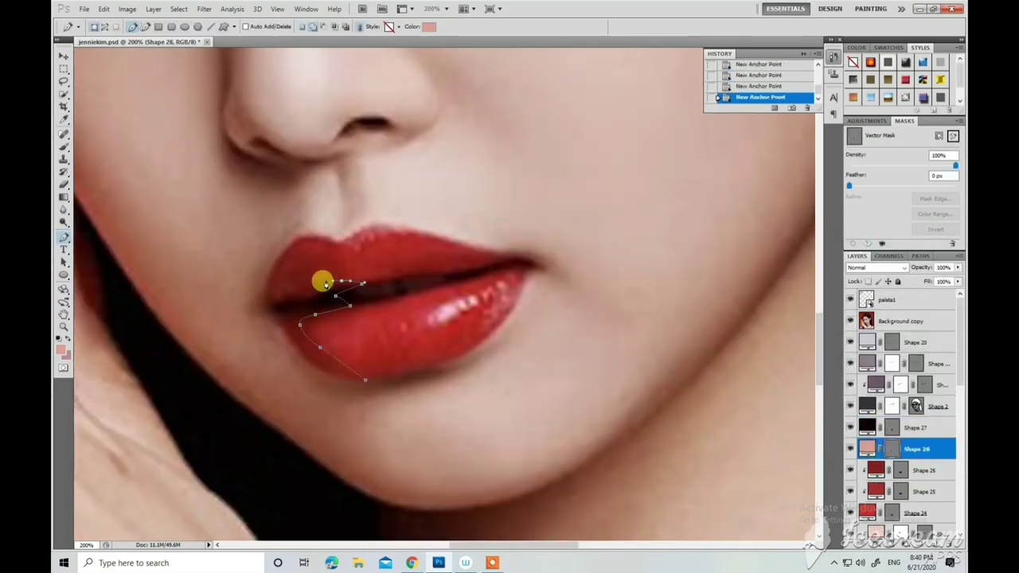
{"action": "left_click", "coordinate": [339, 305]}
{"action": "left_click", "coordinate": [384, 305]}
{"action": "left_click", "coordinate": [441, 288]}
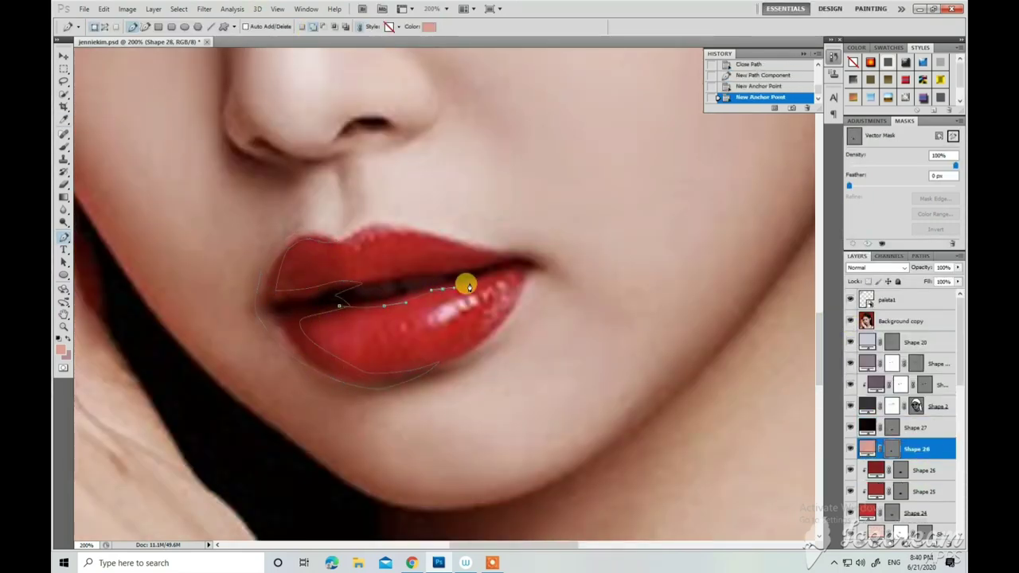
{"action": "left_click", "coordinate": [483, 278]}
{"action": "left_click", "coordinate": [516, 273]}
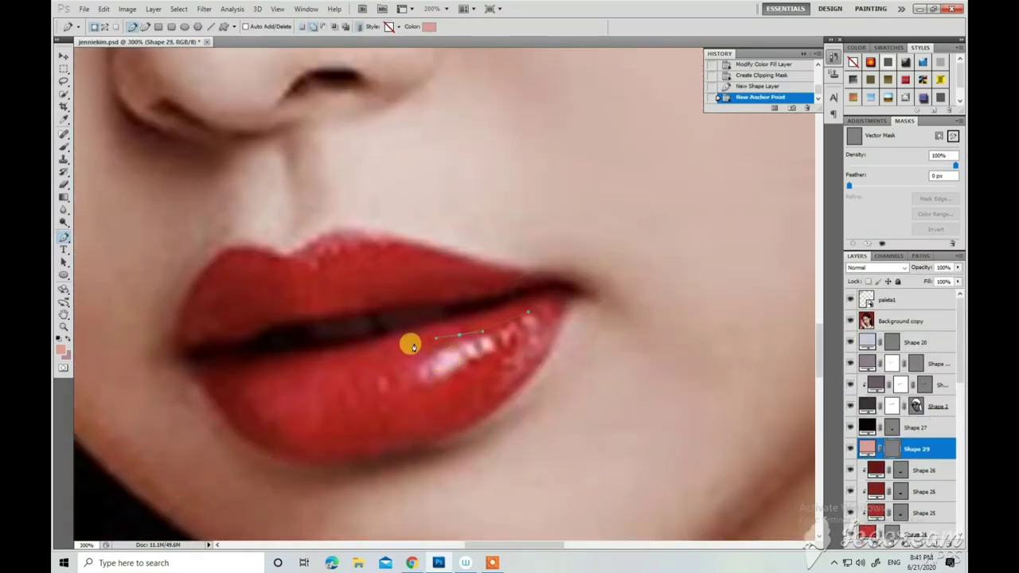
{"action": "left_click", "coordinate": [348, 365]}
{"action": "left_click_drag", "start_coordinate": [280, 384], "coordinate": [277, 423]}
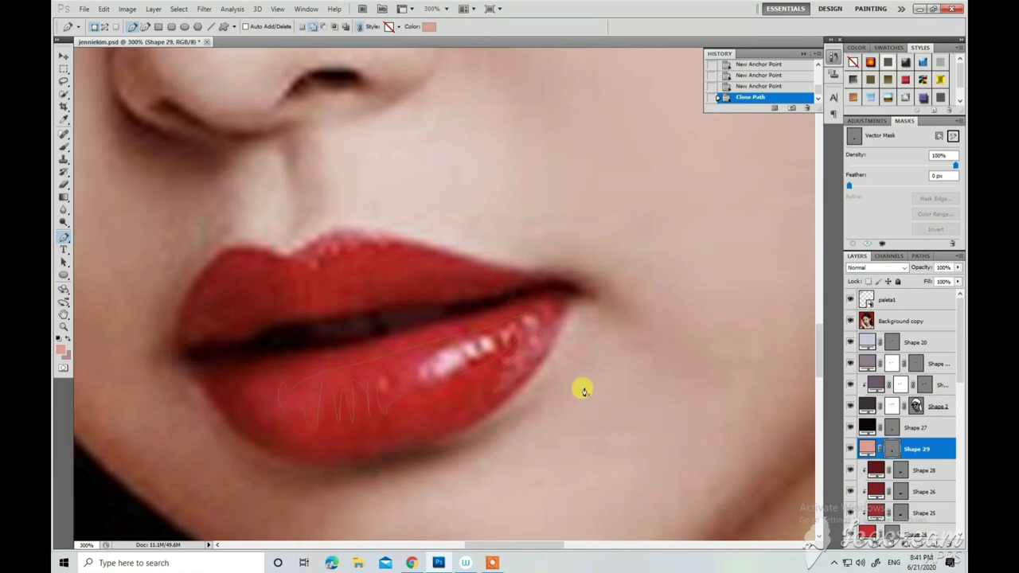
Close the upper-lip highlight path and mask the lower-lip shading layer to soften it.
{"action": "left_click", "coordinate": [401, 247]}
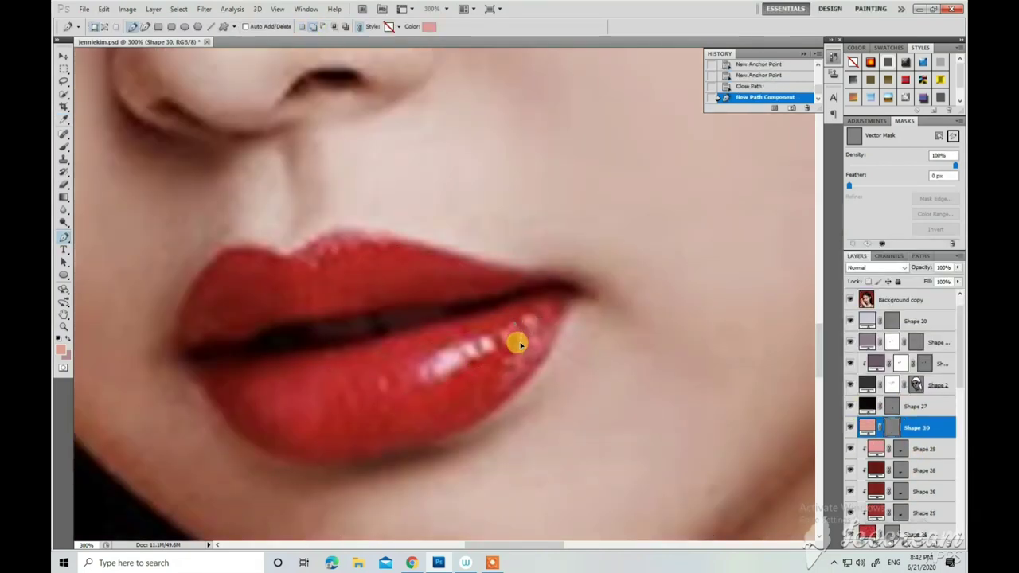
{"action": "left_click", "coordinate": [464, 353]}
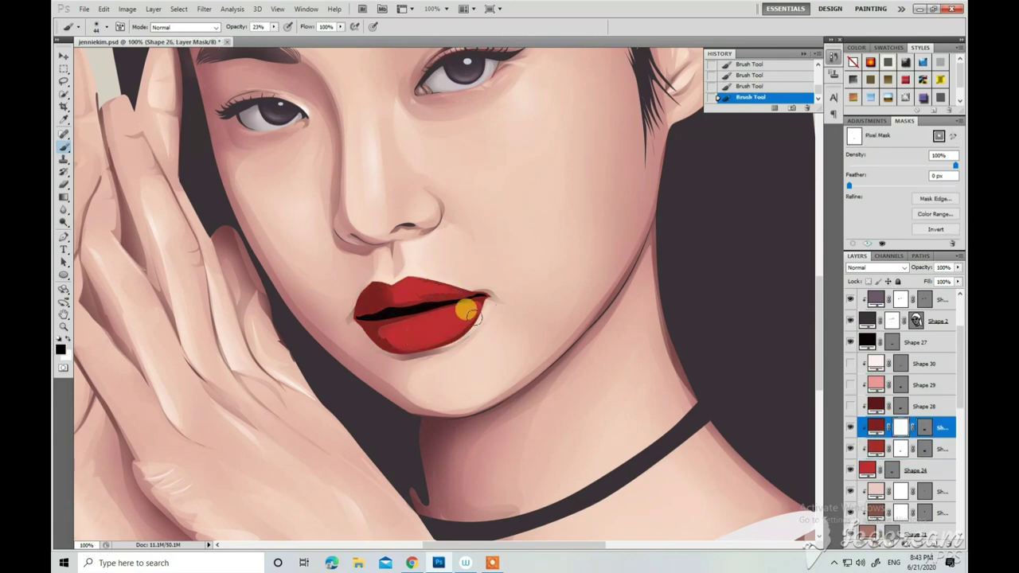
{"action": "left_click", "coordinate": [850, 407]}
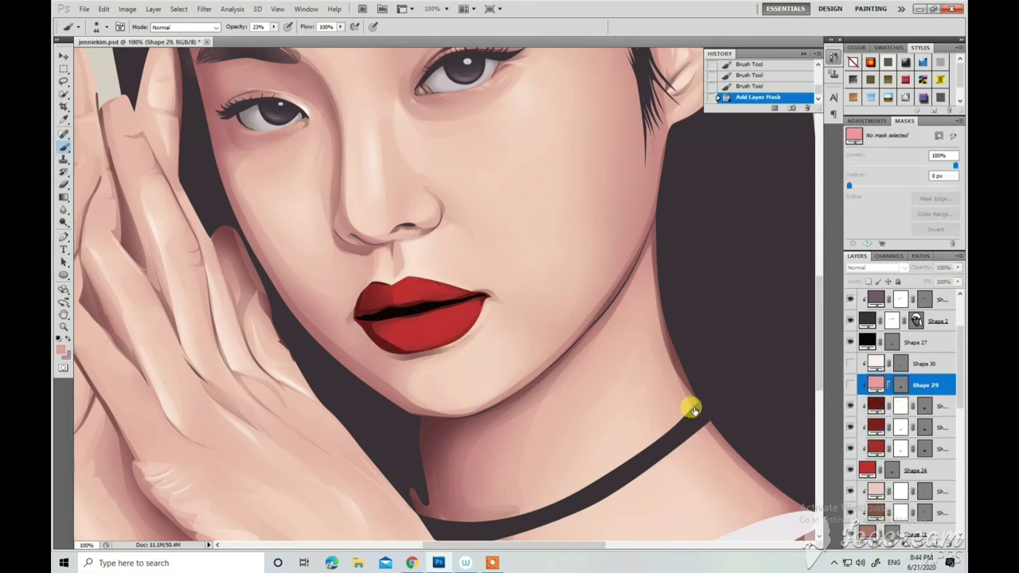
{"action": "left_click", "coordinate": [406, 338]}
Soften the lip highlights by painting on their layer masks with a low-opacity brush.
{"action": "left_click", "coordinate": [850, 384]}
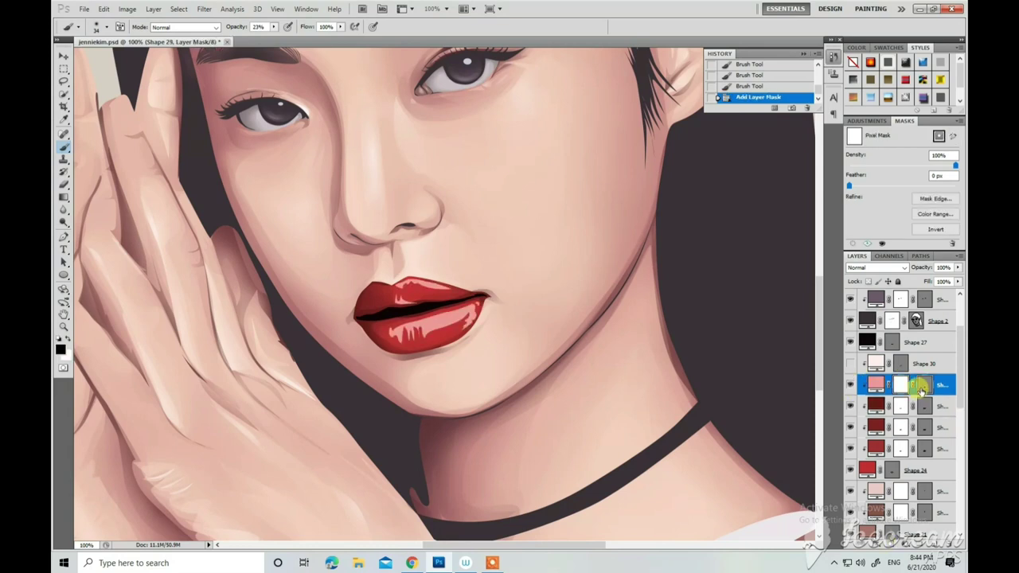
{"action": "right_click", "coordinate": [517, 311]}
{"action": "left_click", "coordinate": [464, 316]}
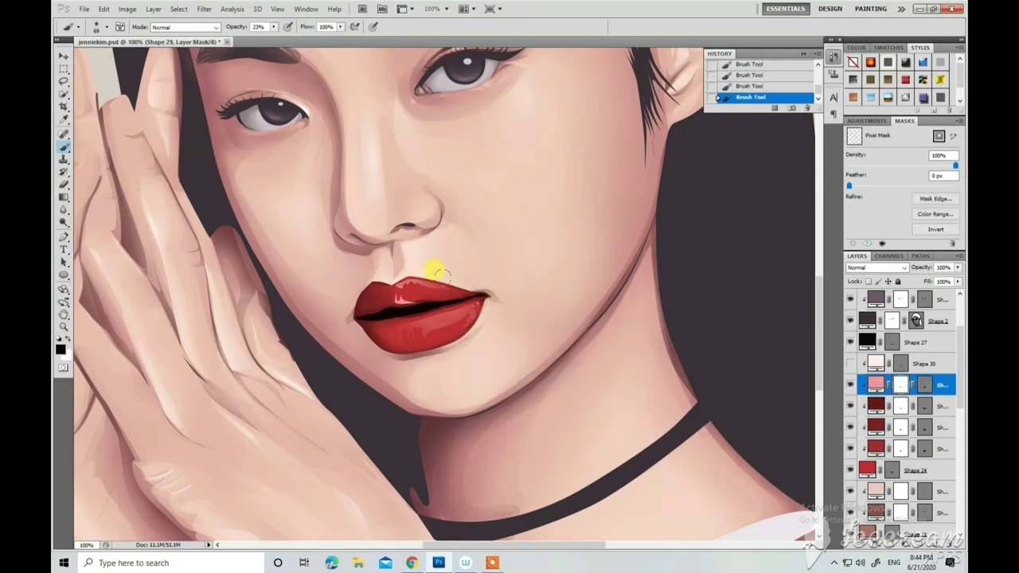
{"action": "left_click_drag", "start_coordinate": [438, 273], "coordinate": [382, 301]}
{"action": "left_click", "coordinate": [875, 363]}
{"action": "left_click", "coordinate": [451, 320]}
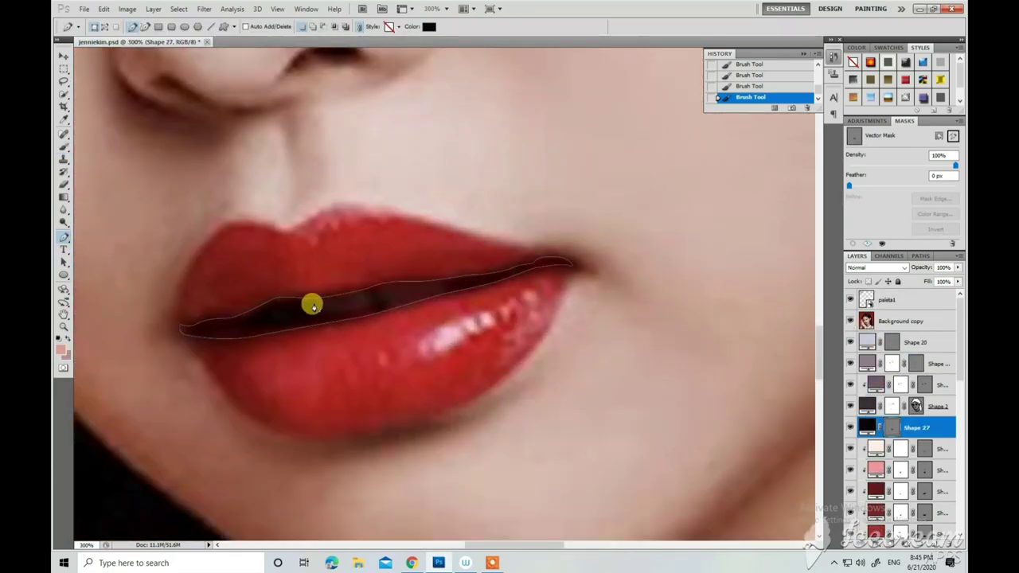
Draw dark Shape 31 inside the mouth between the lips and confirm its fill colour.
{"action": "left_click", "coordinate": [312, 304]}
{"action": "left_click", "coordinate": [342, 313]}
{"action": "left_click", "coordinate": [365, 312]}
{"action": "left_click", "coordinate": [849, 321]}
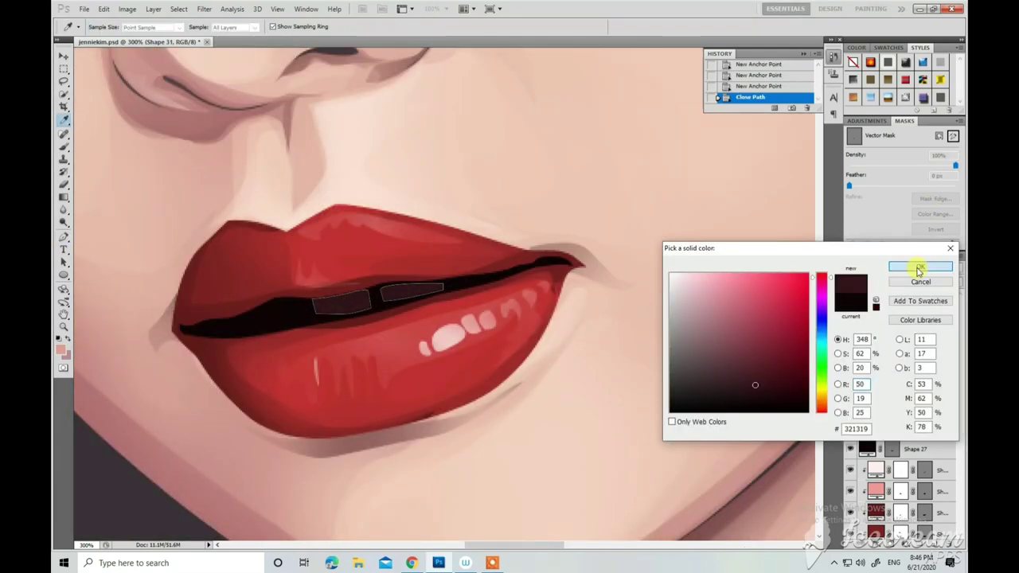
{"action": "left_click", "coordinate": [917, 267]}
{"action": "key", "text": "ctrl+1"}
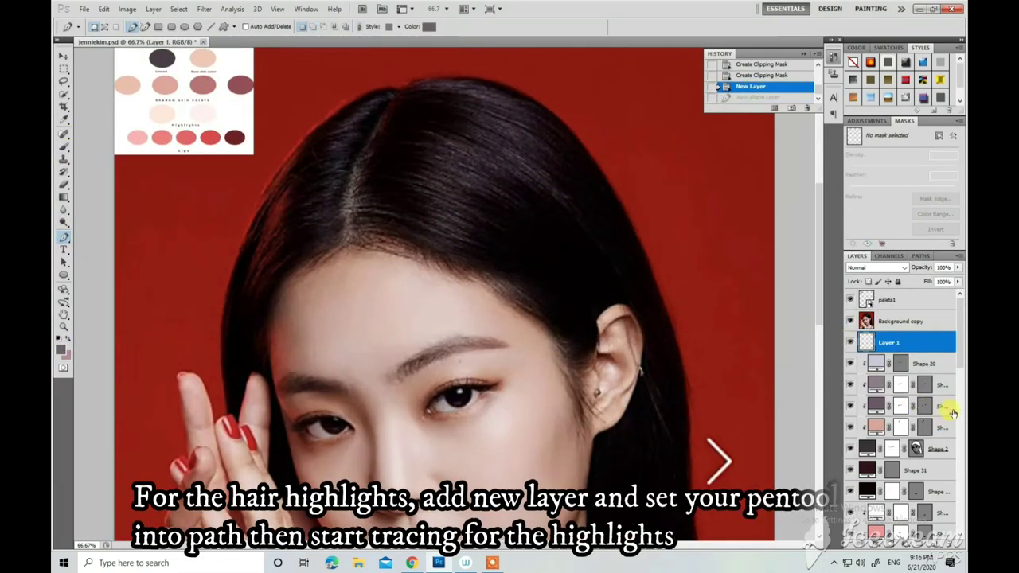
Set the Pen to Paths mode and draw the first curved hair-strand paths on the crown.
{"action": "left_click", "coordinate": [105, 27]}
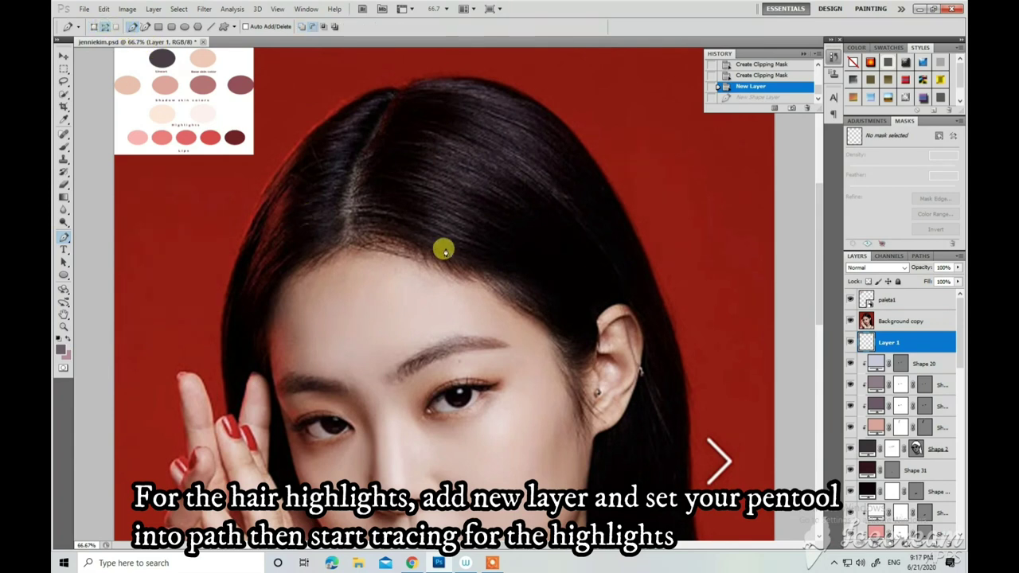
{"action": "left_click", "coordinate": [389, 229]}
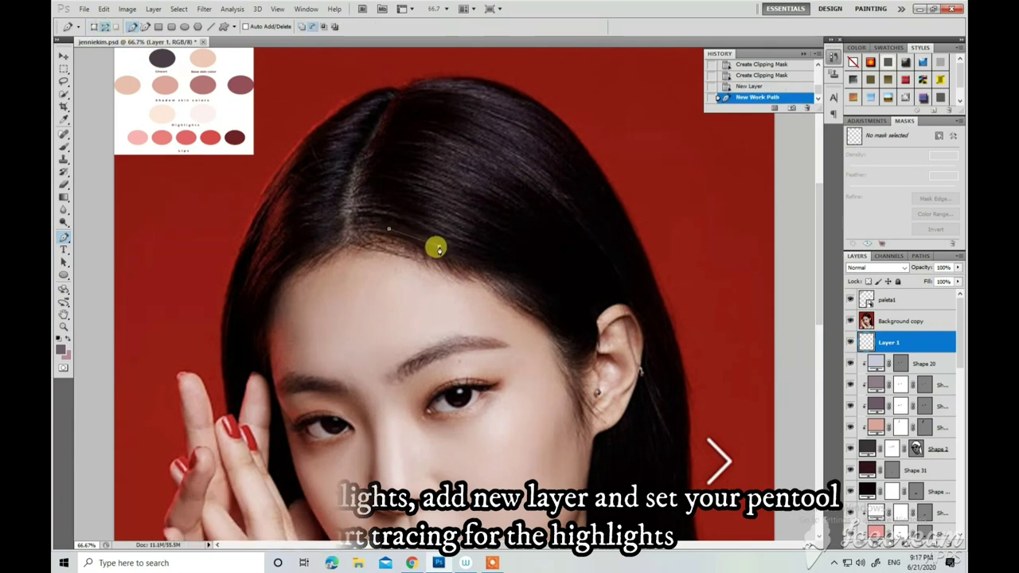
{"action": "mouse_move", "coordinate": [439, 246]}
{"action": "left_mouse_down"}
{"action": "mouse_move", "coordinate": [470, 265]}
{"action": "mouse_move", "coordinate": [469, 248]}
{"action": "left_mouse_up"}
{"action": "left_click", "coordinate": [413, 233]}
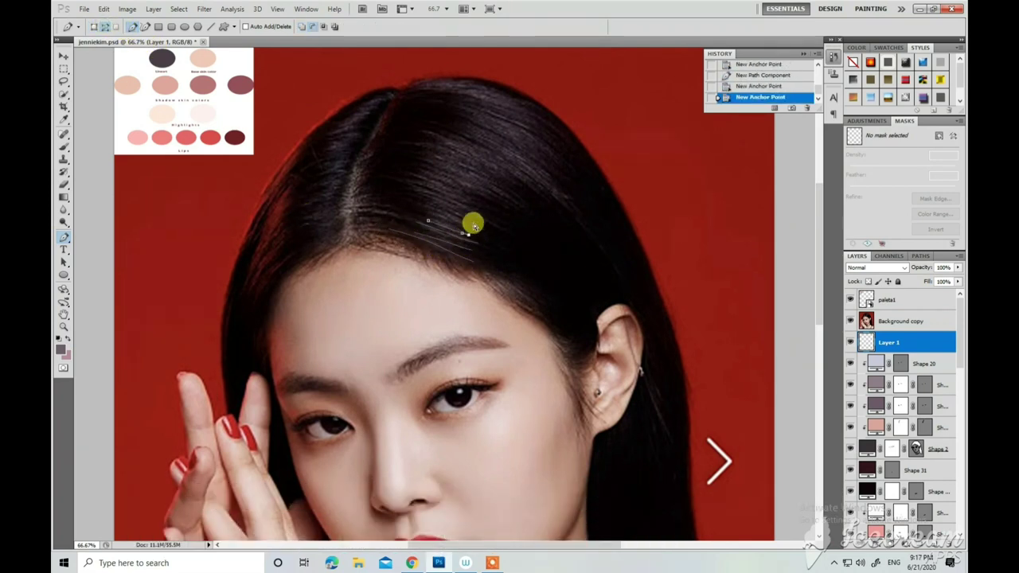
{"action": "left_click", "coordinate": [431, 168]}
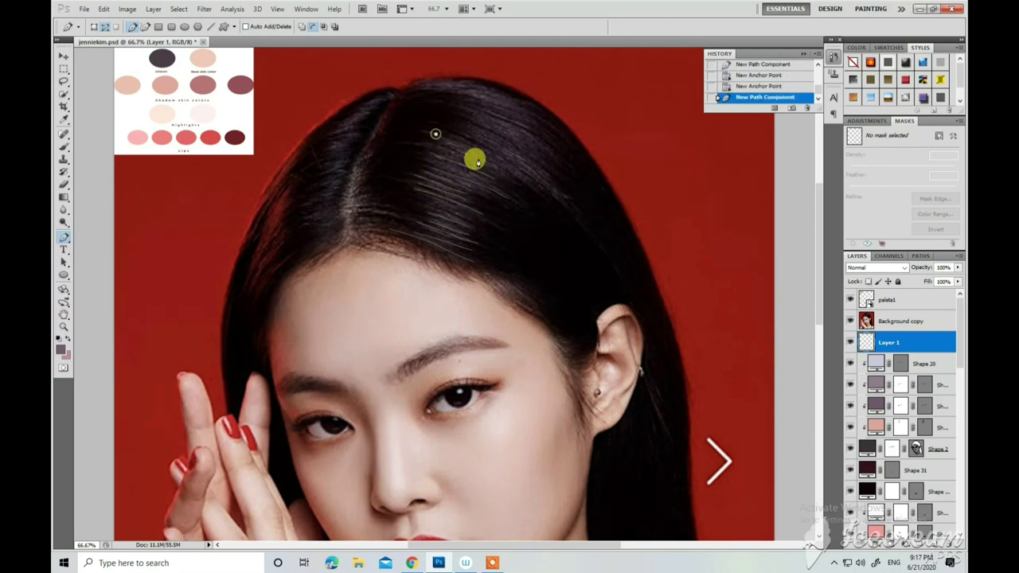
{"action": "left_click", "coordinate": [475, 135]}
{"action": "left_click_drag", "start_coordinate": [553, 127], "coordinate": [498, 103]}
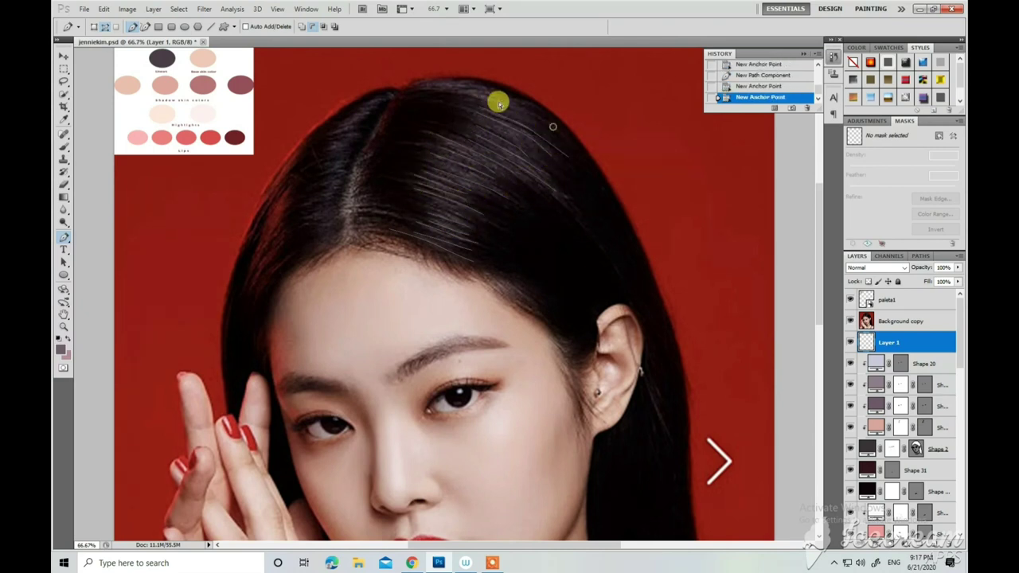
Draw more curved strand paths on the hair and duplicate them lower and to the right.
{"action": "left_click", "coordinate": [467, 109]}
{"action": "left_click", "coordinate": [563, 169]}
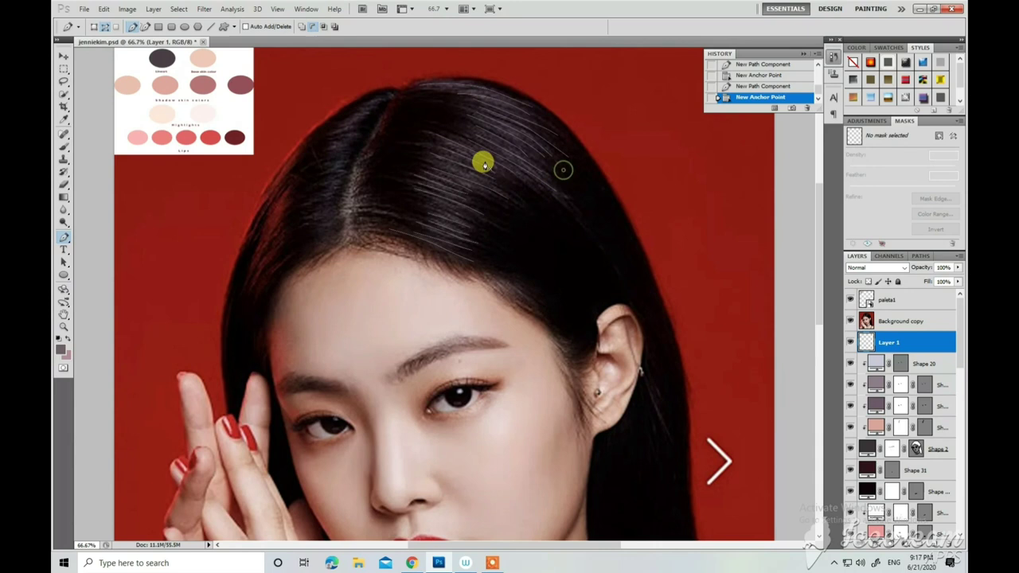
{"action": "left_click", "coordinate": [425, 159]}
{"action": "left_click_drag", "start_coordinate": [531, 221], "coordinate": [550, 227]}
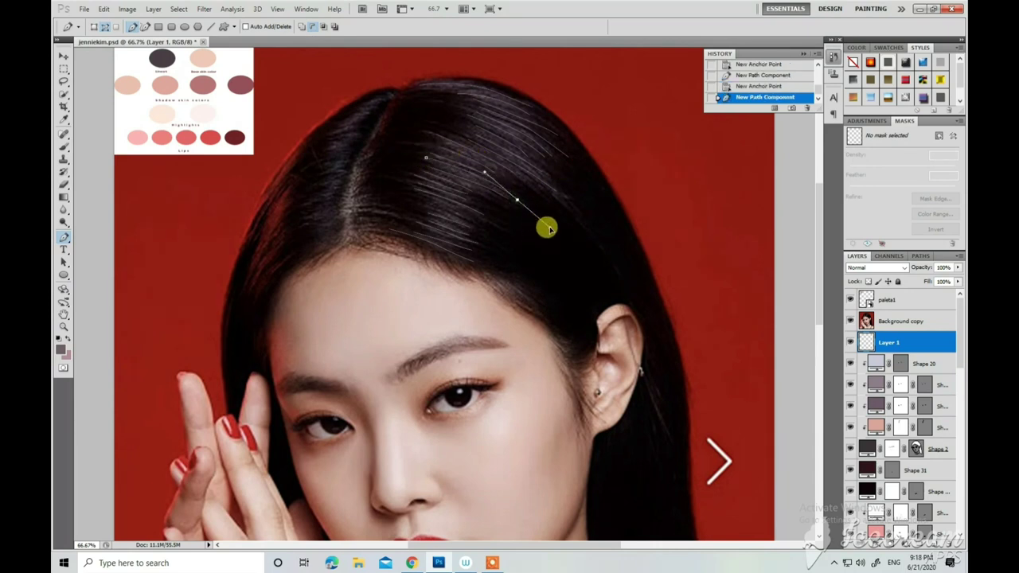
{"action": "left_click", "coordinate": [422, 199]}
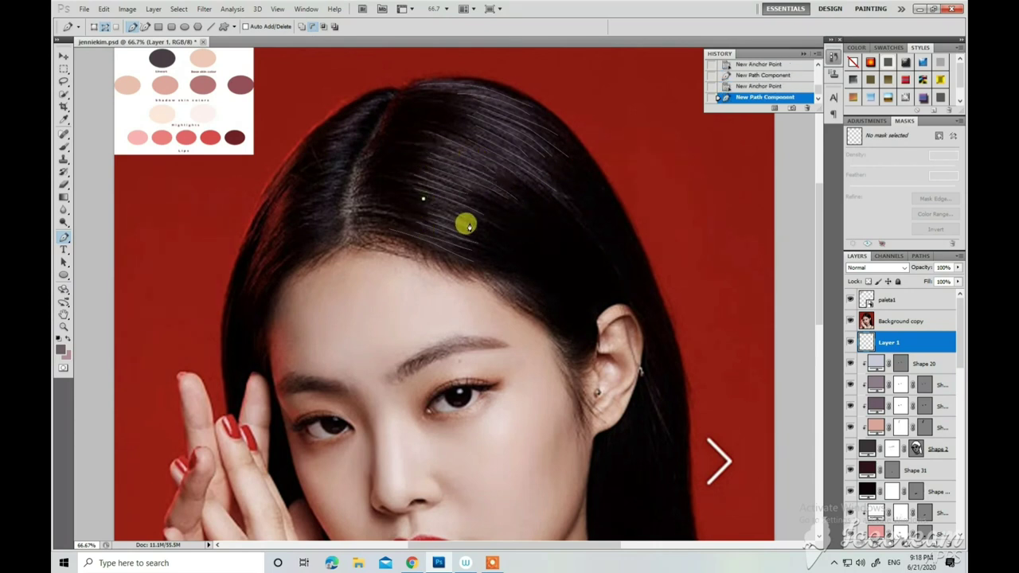
{"action": "left_click_drag", "start_coordinate": [494, 239], "coordinate": [499, 234]}
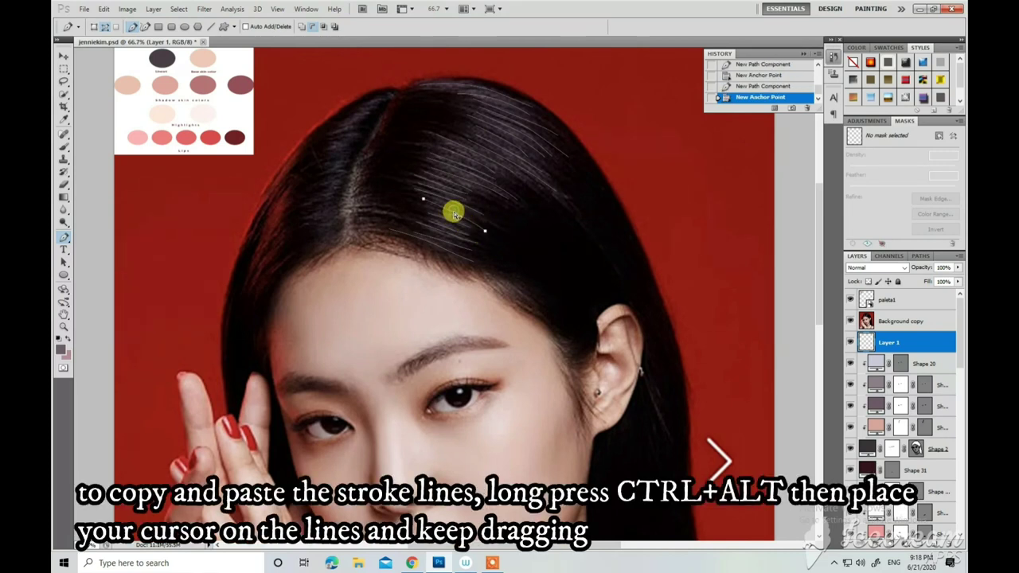
{"action": "left_click_drag", "start_coordinate": [454, 213], "coordinate": [454, 217]}
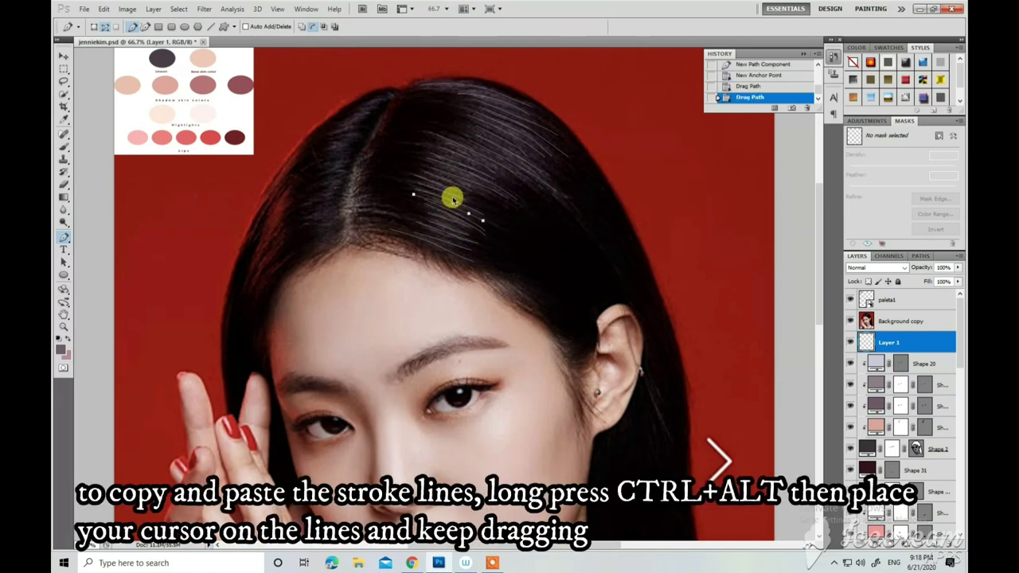
{"action": "mouse_move", "coordinate": [452, 186]}
{"action": "left_mouse_down"}
{"action": "mouse_move", "coordinate": [466, 185]}
{"action": "mouse_move", "coordinate": [504, 118]}
{"action": "mouse_move", "coordinate": [432, 157]}
{"action": "left_mouse_up"}
Adjust brush size and hardness, stroke the hair paths with simulated pressure, then undo it.
{"action": "left_click", "coordinate": [64, 147]}
{"action": "right_click", "coordinate": [294, 213]}
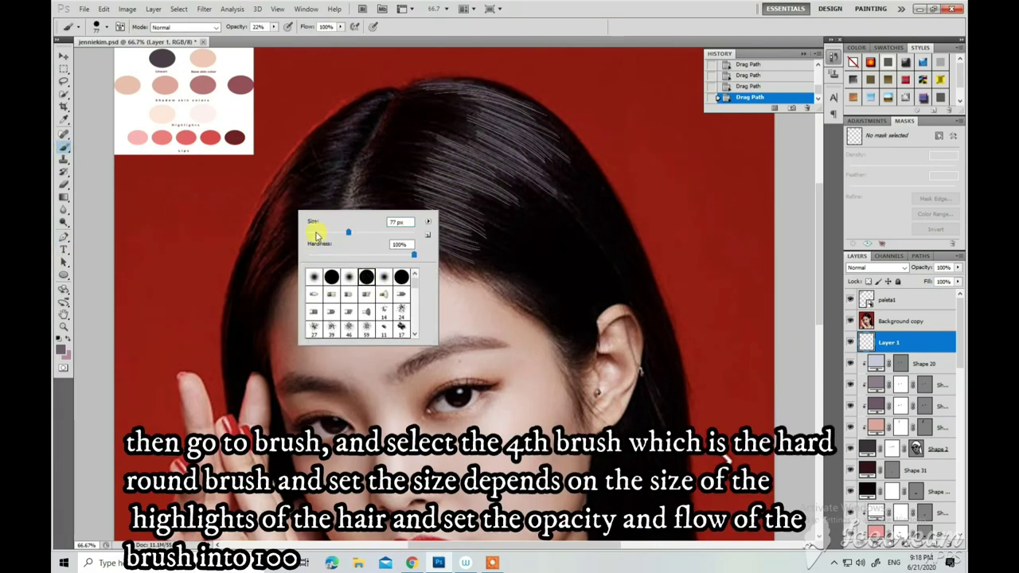
{"action": "left_click", "coordinate": [64, 239]}
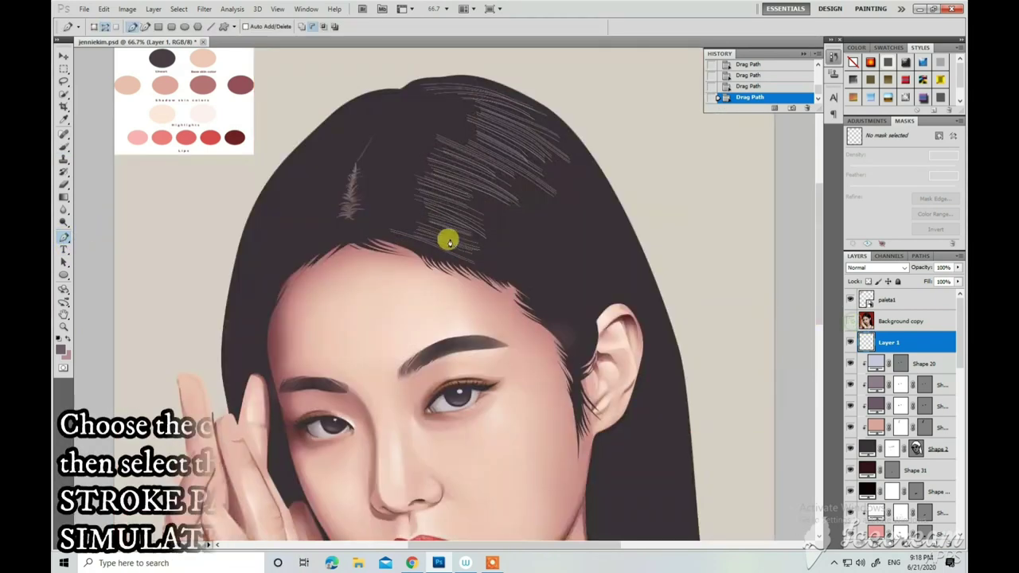
{"action": "right_click", "coordinate": [395, 193]}
{"action": "left_click", "coordinate": [430, 263]}
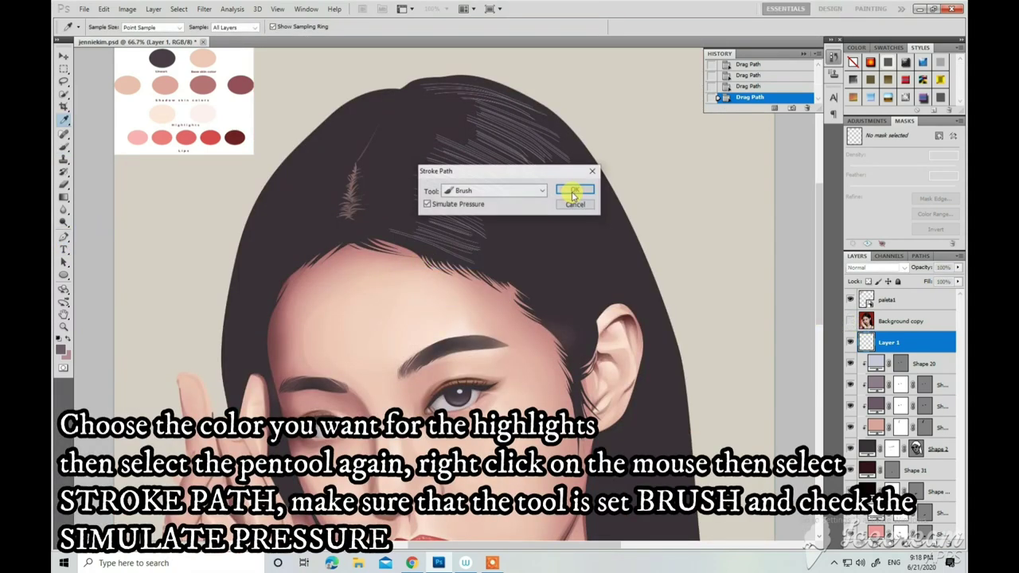
{"action": "left_click", "coordinate": [573, 192]}
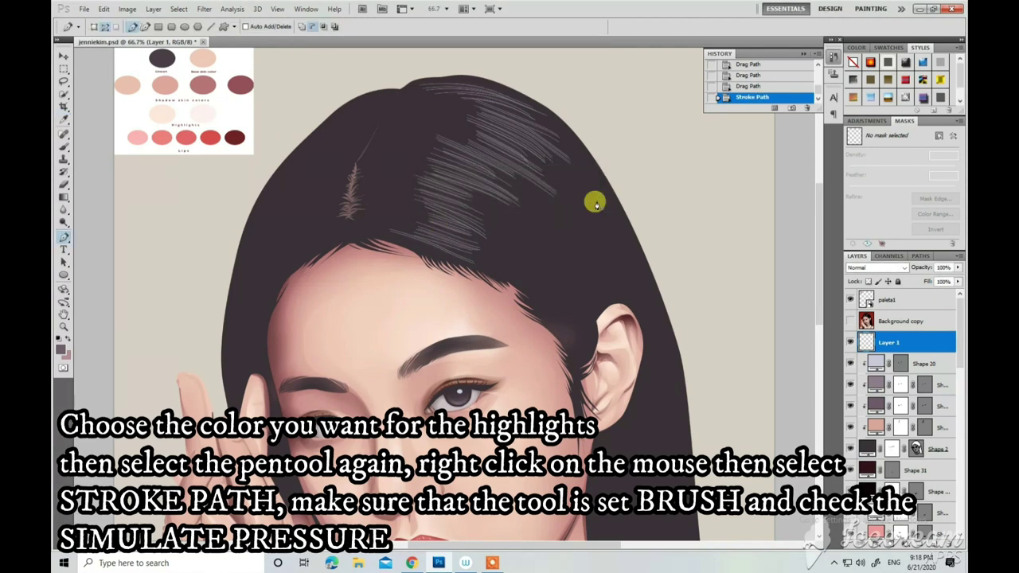
{"action": "left_click", "coordinate": [753, 87]}
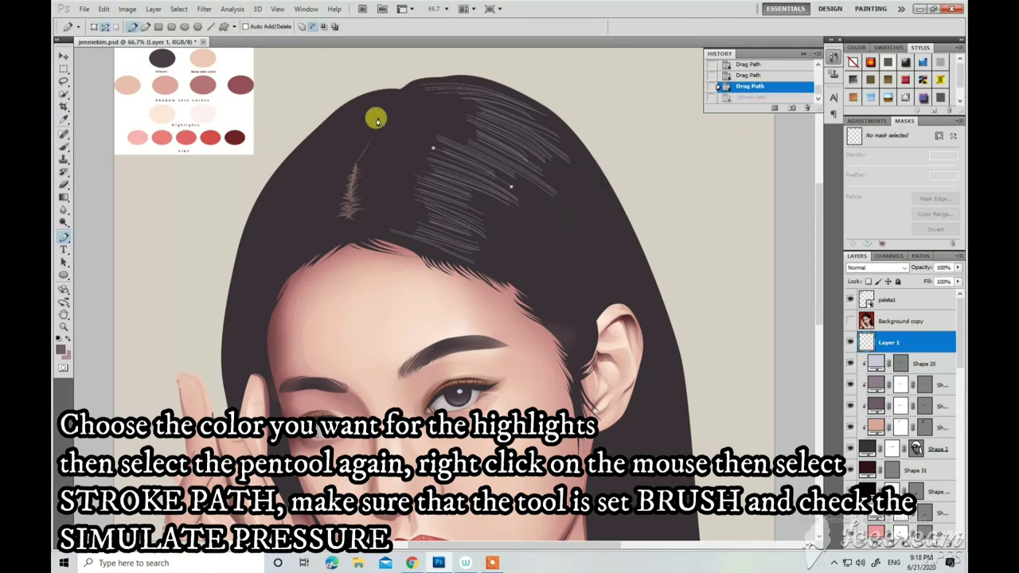
Pick a pale highlight foreground colour, stroke the hair path again, and undo that stroke.
{"action": "left_click", "coordinate": [63, 150]}
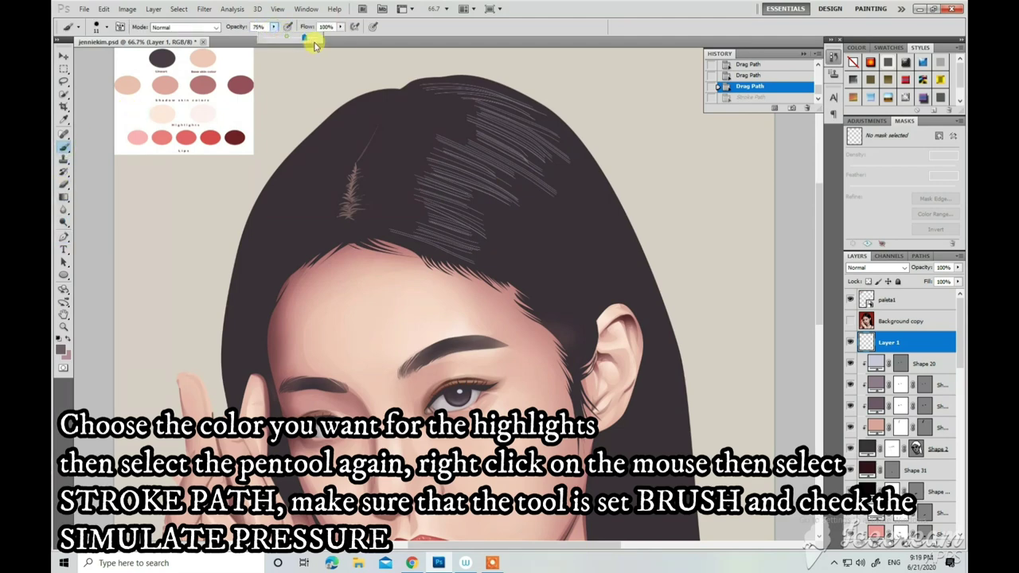
{"action": "left_click", "coordinate": [64, 236]}
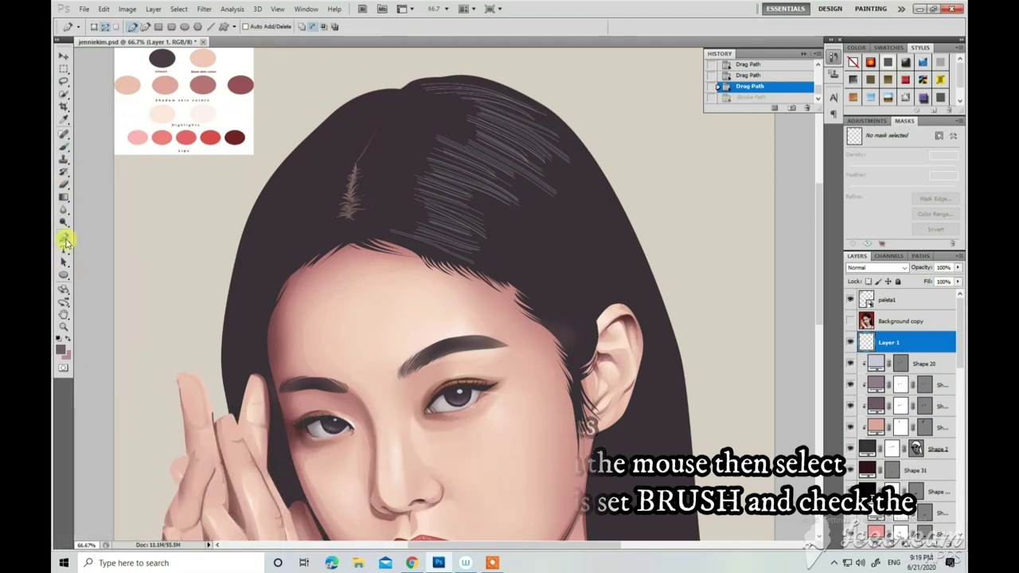
{"action": "left_click", "coordinate": [61, 349]}
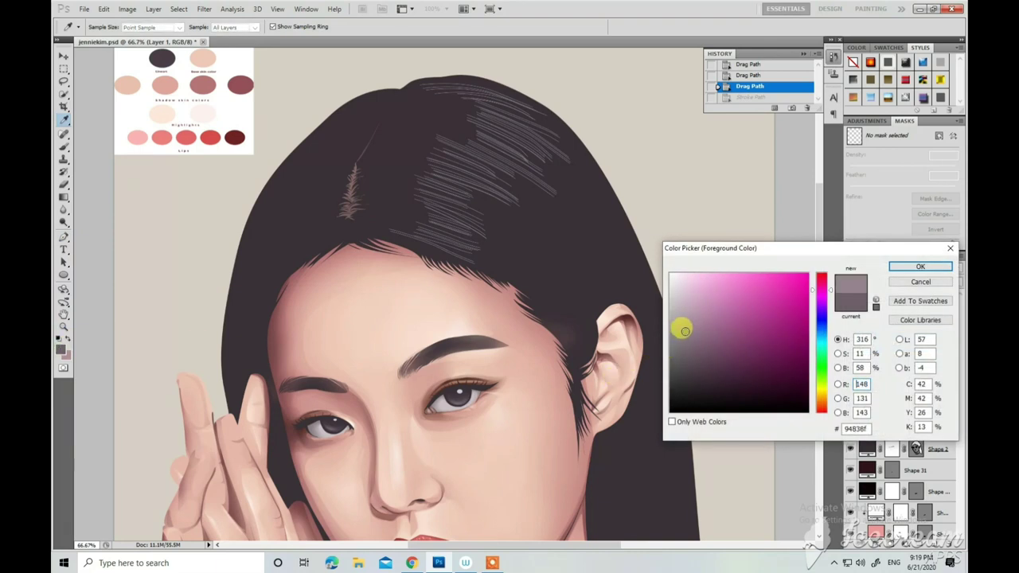
{"action": "left_click", "coordinate": [905, 268]}
{"action": "right_click", "coordinate": [387, 179]}
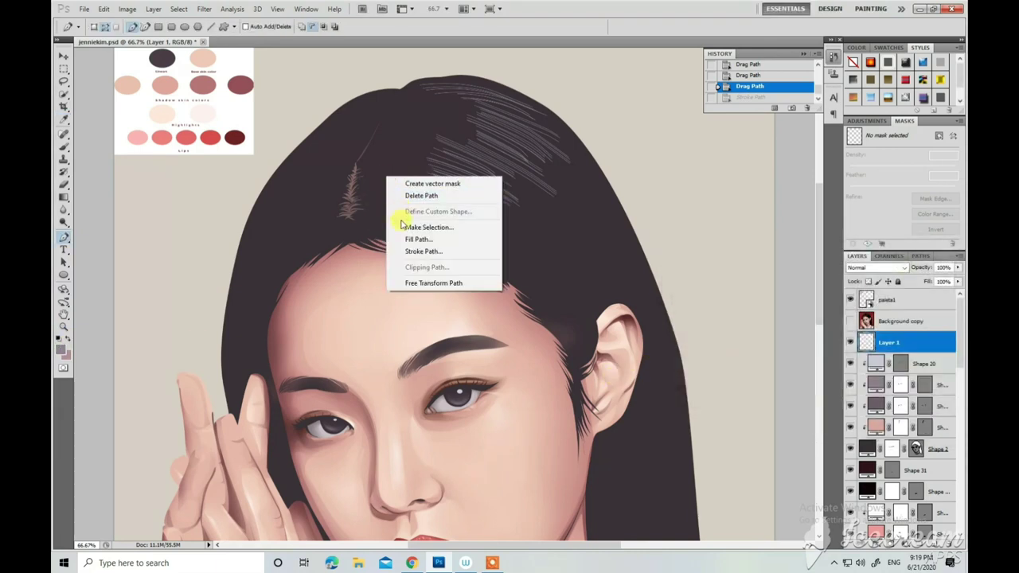
{"action": "left_click", "coordinate": [411, 252]}
{"action": "key", "text": "Return"}
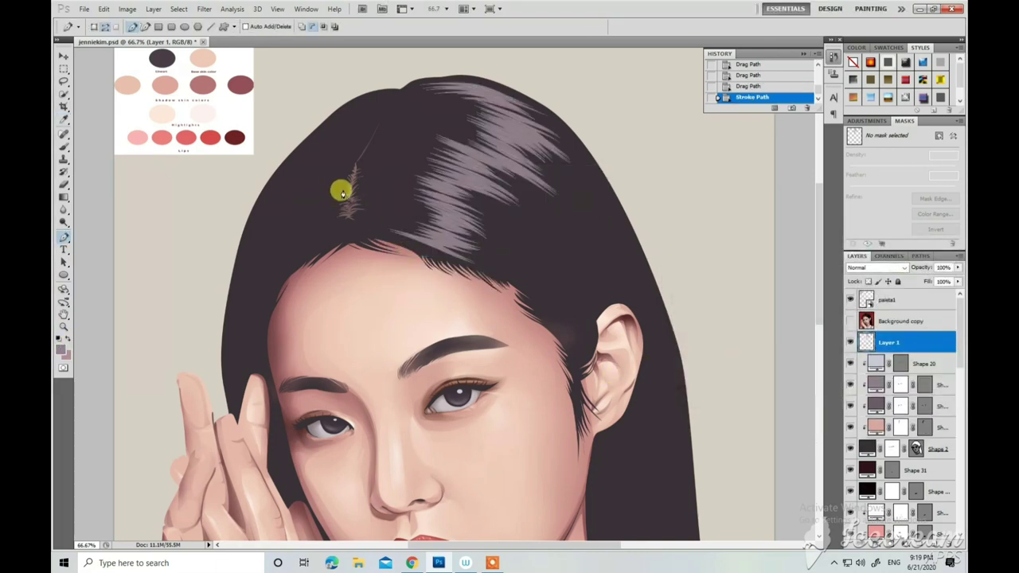
{"action": "left_click", "coordinate": [734, 87]}
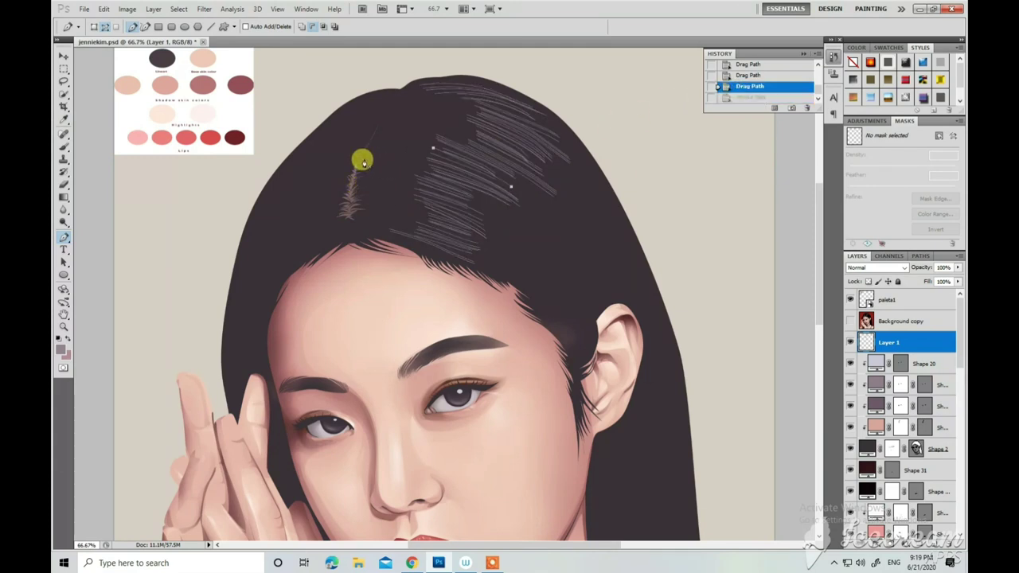
Resize the brush tip, stroke the hair path as pale strands, and delete the path.
{"action": "left_click", "coordinate": [63, 151]}
{"action": "right_click", "coordinate": [206, 203]}
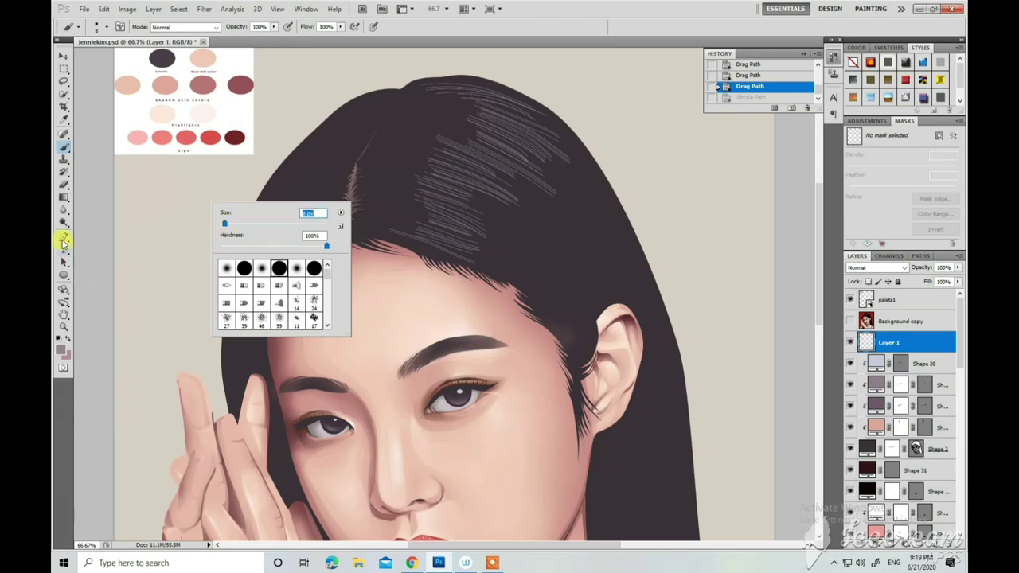
{"action": "left_click", "coordinate": [63, 239]}
{"action": "right_click", "coordinate": [211, 229]}
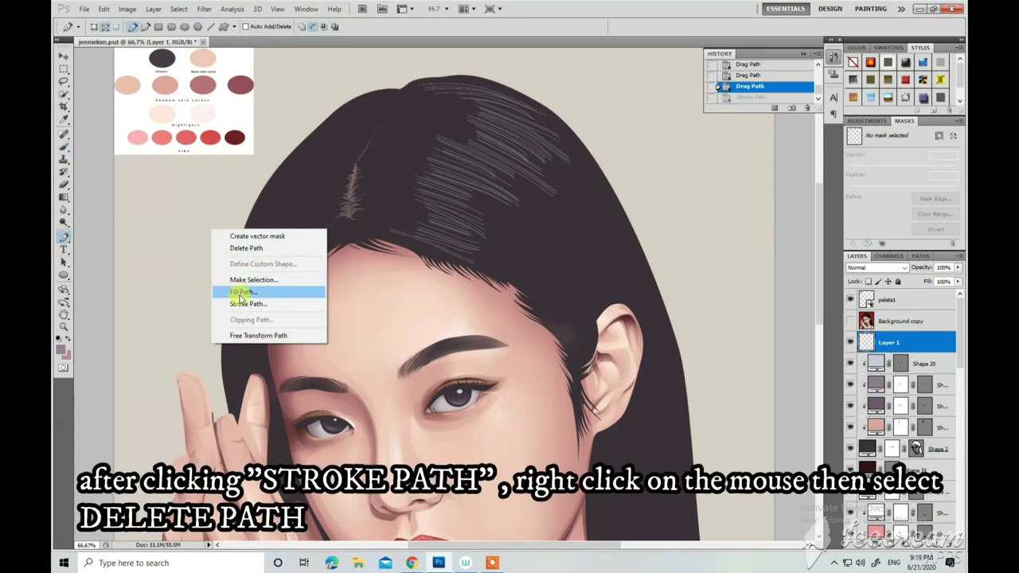
{"action": "left_click", "coordinate": [245, 303]}
{"action": "left_click", "coordinate": [563, 194]}
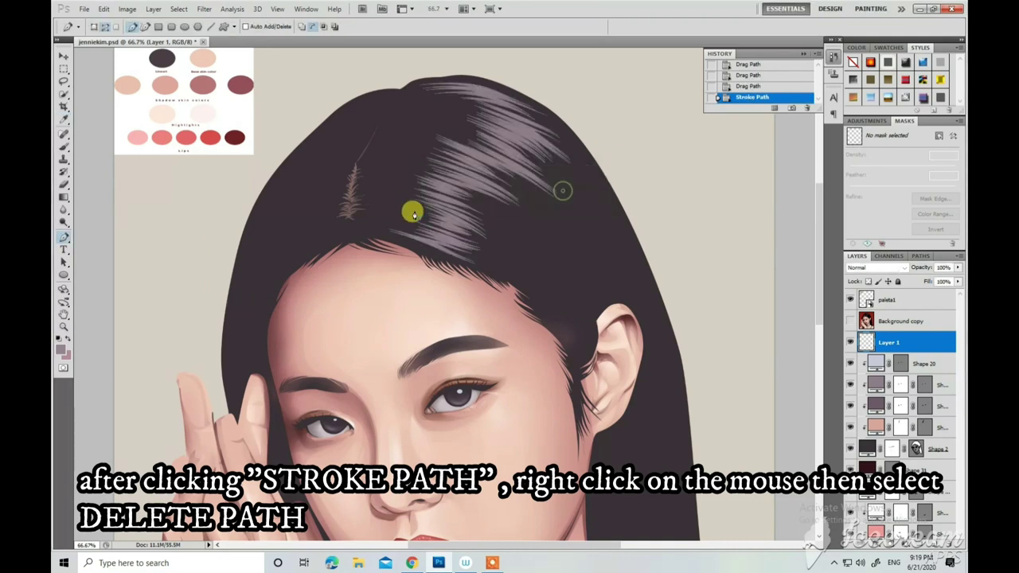
{"action": "right_click", "coordinate": [390, 170]}
{"action": "left_click", "coordinate": [410, 195]}
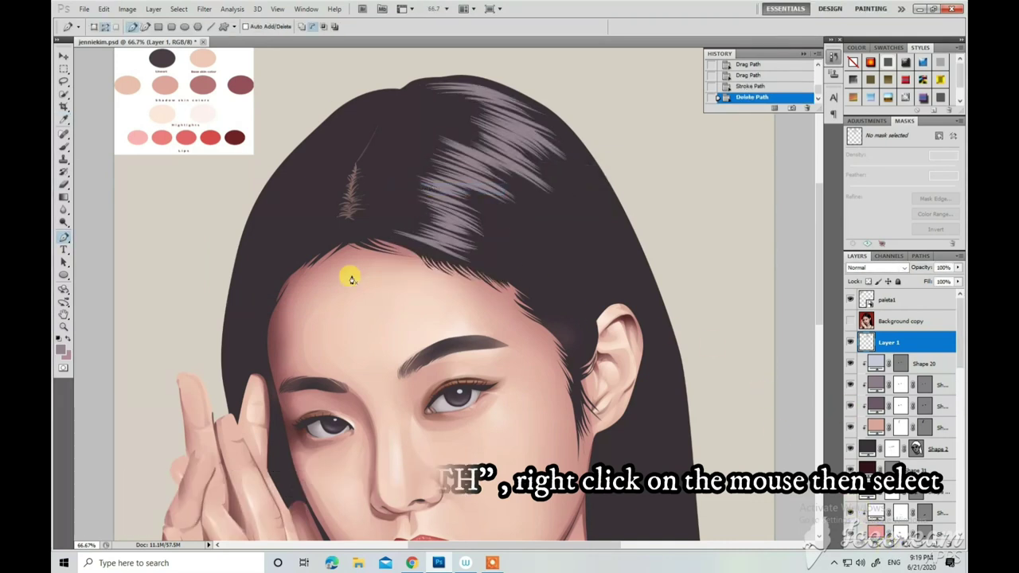
{"action": "left_click", "coordinate": [68, 185]}
Taper the hair-strand ends with the eraser and bring the reference photo back into view.
{"action": "left_click_drag", "start_coordinate": [445, 151], "coordinate": [494, 159]}
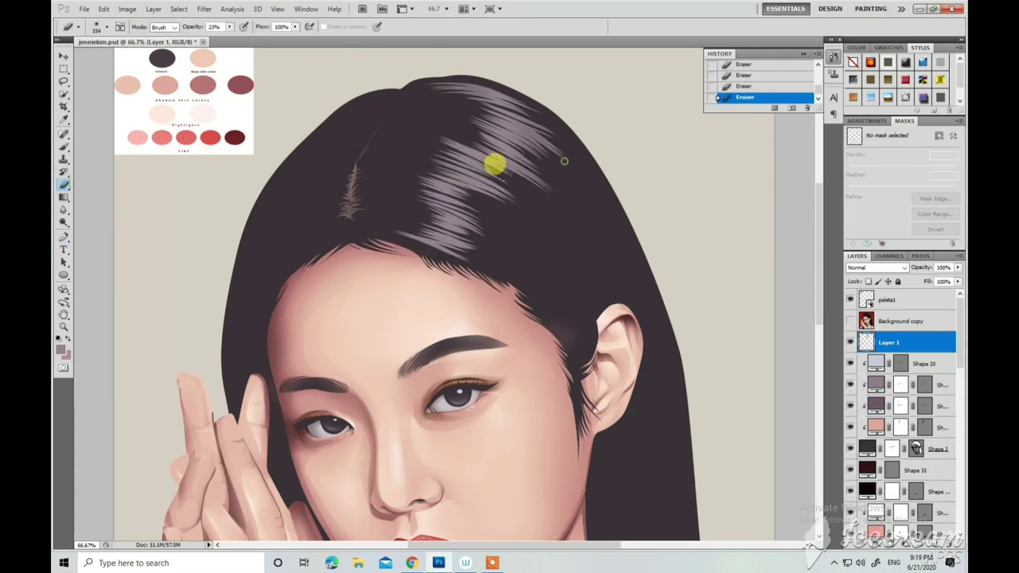
{"action": "key", "text": "ctrl+minus"}
{"action": "key", "text": "ctrl+minus"}
{"action": "left_click_drag", "start_coordinate": [421, 182], "coordinate": [434, 106]}
{"action": "key", "text": "p"}
{"action": "left_click", "coordinate": [850, 321]}
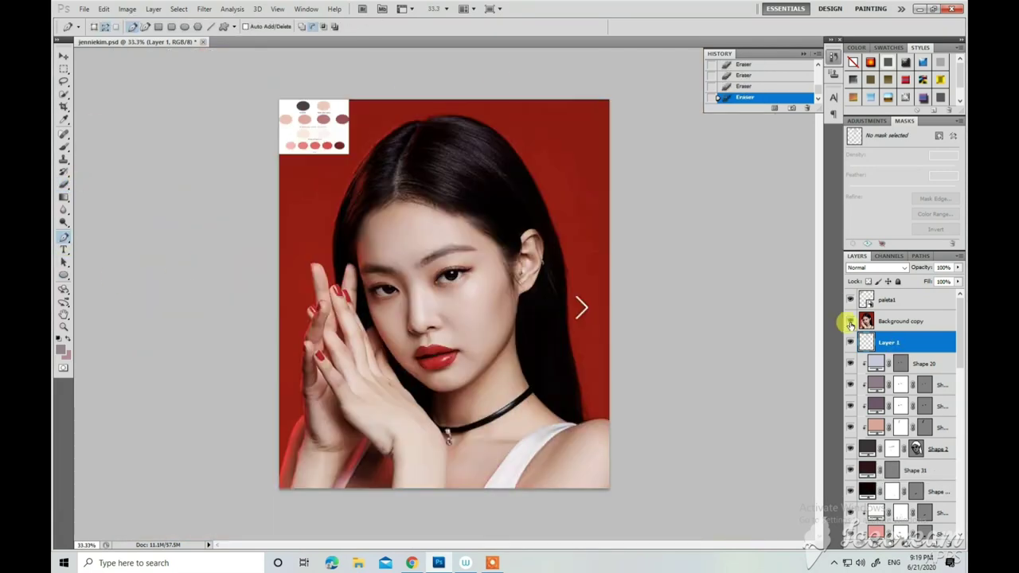
{"action": "key", "text": "ctrl+plus"}
Add a new Layer 2 and draw curved strand paths over the crown.
{"action": "key", "text": "ctrl+shift+alt+n"}
{"action": "left_click", "coordinate": [850, 321]}
{"action": "mouse_move", "coordinate": [510, 168]}
{"action": "left_mouse_down"}
{"action": "mouse_move", "coordinate": [494, 199]}
{"action": "mouse_move", "coordinate": [528, 214]}
{"action": "mouse_move", "coordinate": [494, 228]}
{"action": "left_mouse_up"}
{"action": "left_click", "coordinate": [442, 200]}
{"action": "left_click_drag", "start_coordinate": [419, 223], "coordinate": [448, 266]}
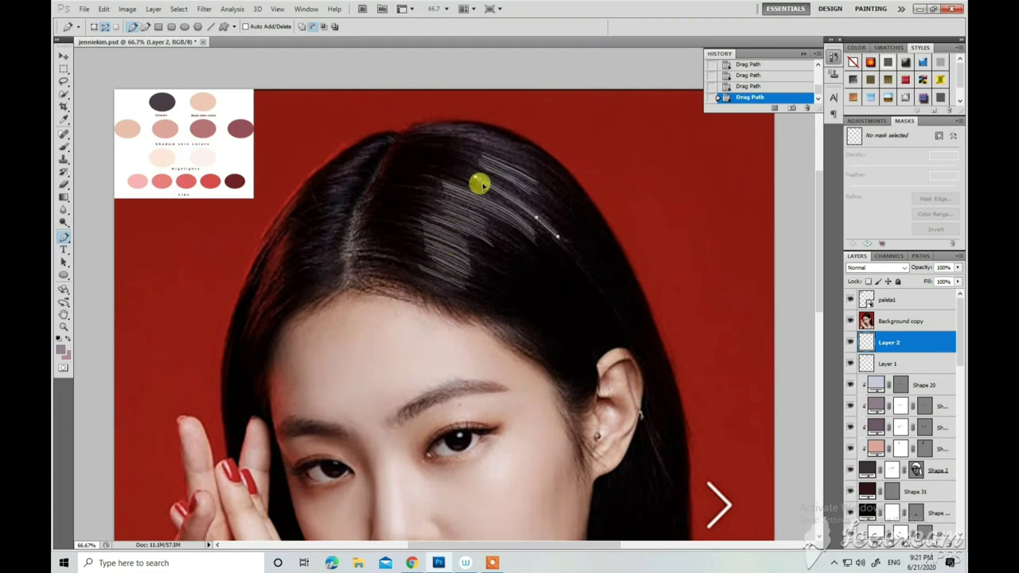
{"action": "left_click", "coordinate": [425, 126]}
{"action": "left_click_drag", "start_coordinate": [459, 125], "coordinate": [487, 148]}
Extend a crown strand path with curved anchors and move the small strand path onto the hair.
{"action": "left_click", "coordinate": [385, 143]}
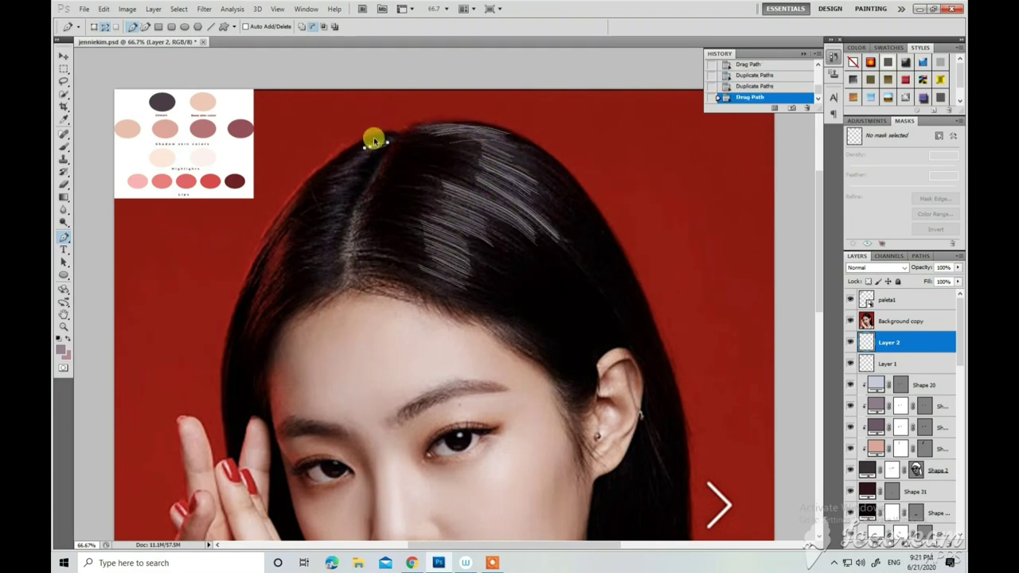
{"action": "left_click", "coordinate": [344, 172]}
{"action": "left_click_drag", "start_coordinate": [333, 252], "coordinate": [312, 263]}
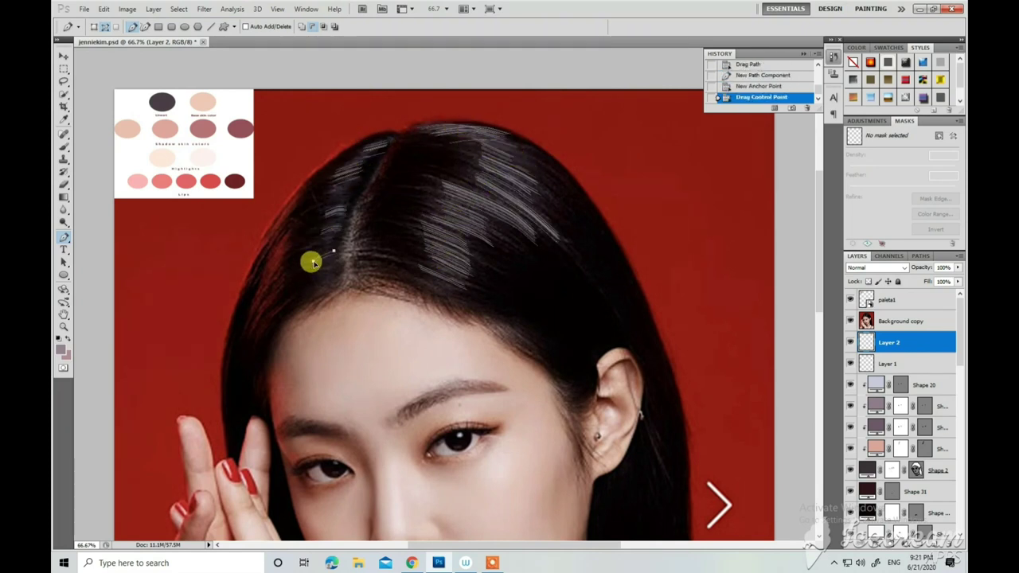
{"action": "left_click_drag", "start_coordinate": [510, 195], "coordinate": [462, 279]}
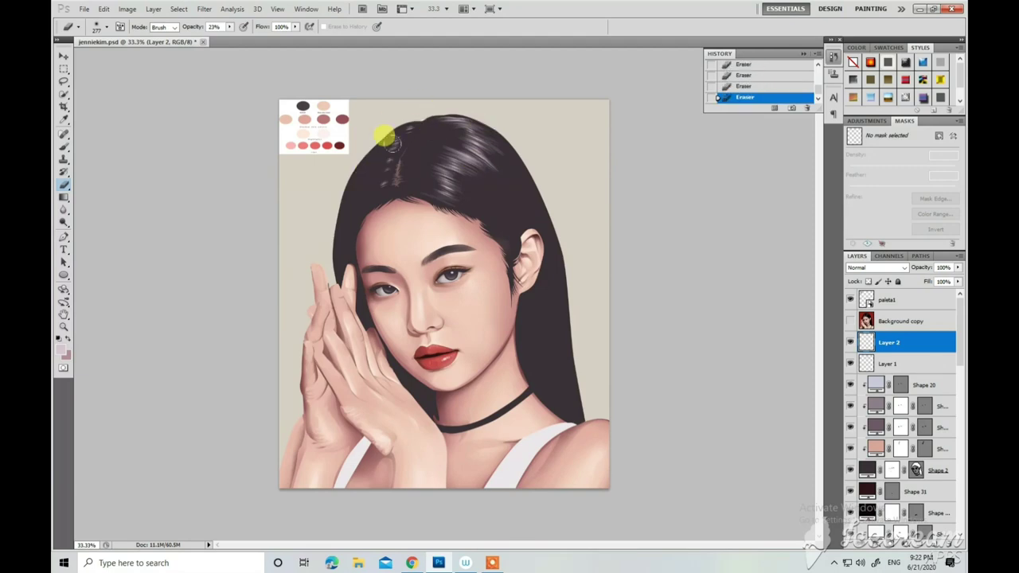
{"action": "key", "text": "p"}
{"action": "left_click", "coordinate": [849, 321]}
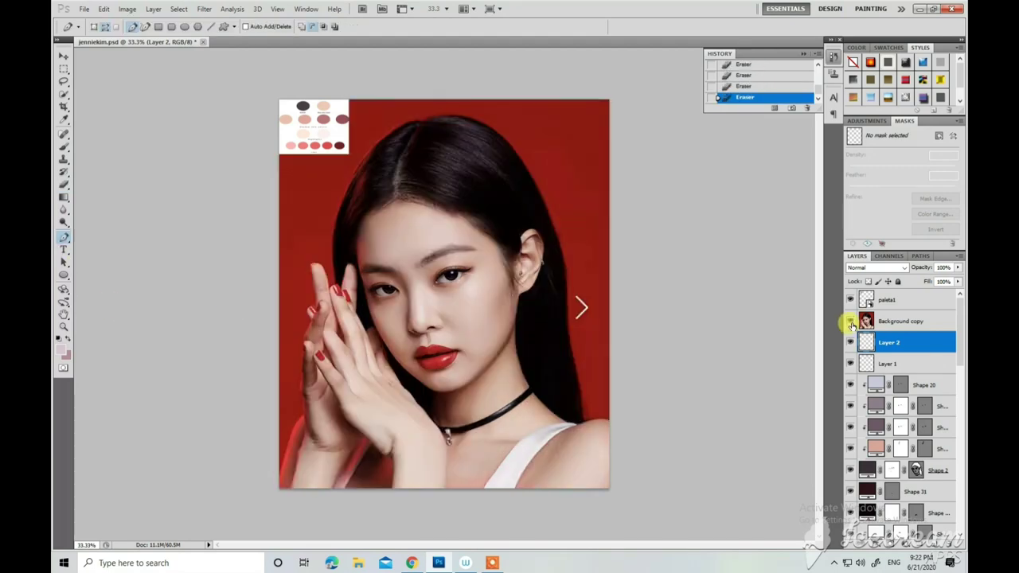
Trace the finger and nail outlines as Pen shapes over the reference photo.
{"action": "left_click", "coordinate": [848, 321]}
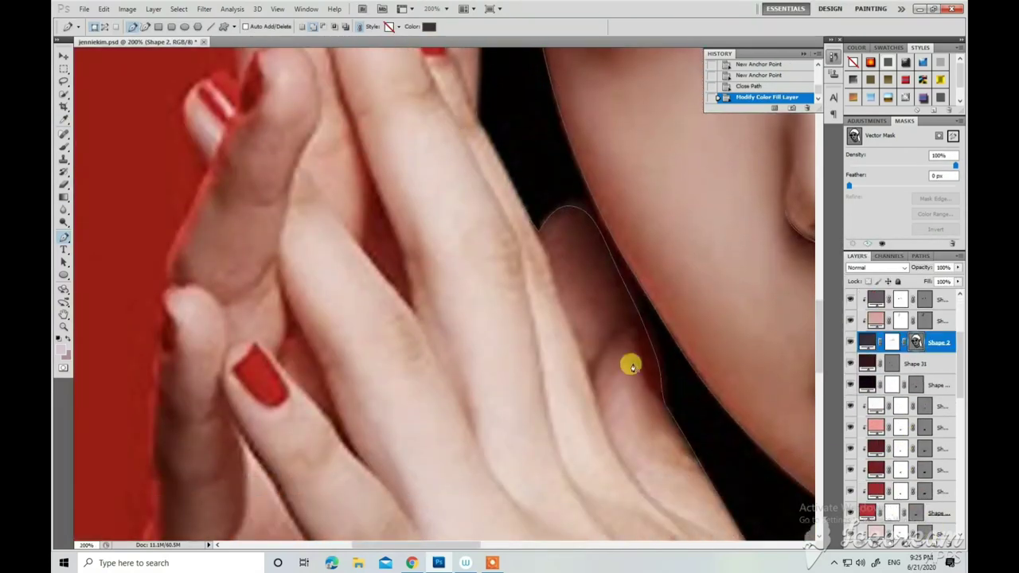
{"action": "left_click", "coordinate": [643, 328]}
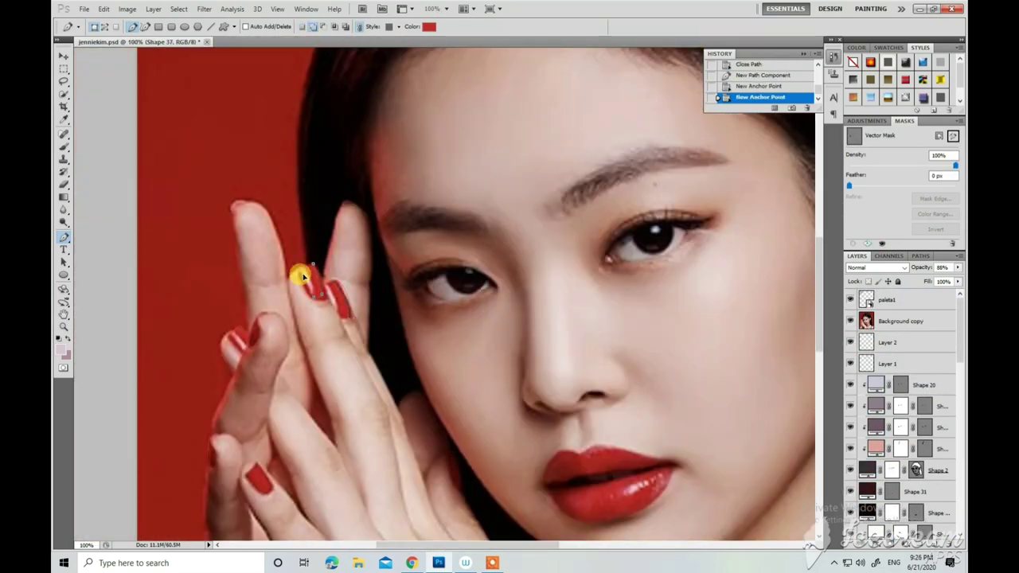
{"action": "left_click", "coordinate": [274, 311]}
{"action": "scroll", "coordinate": [246, 334], "scroll_direction": "down", "scroll_amount": 3}
{"action": "left_click", "coordinate": [251, 388]}
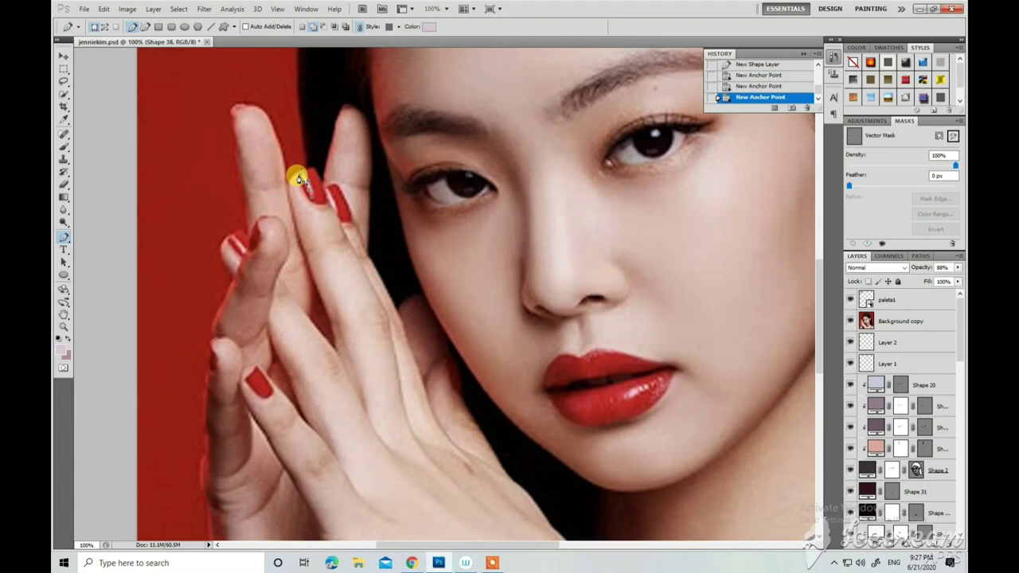
{"action": "left_click", "coordinate": [297, 177]}
Give the nail highlight shape a pale colour and add a layer mask to it.
{"action": "scroll", "coordinate": [229, 214], "scroll_direction": "down", "scroll_amount": 1}
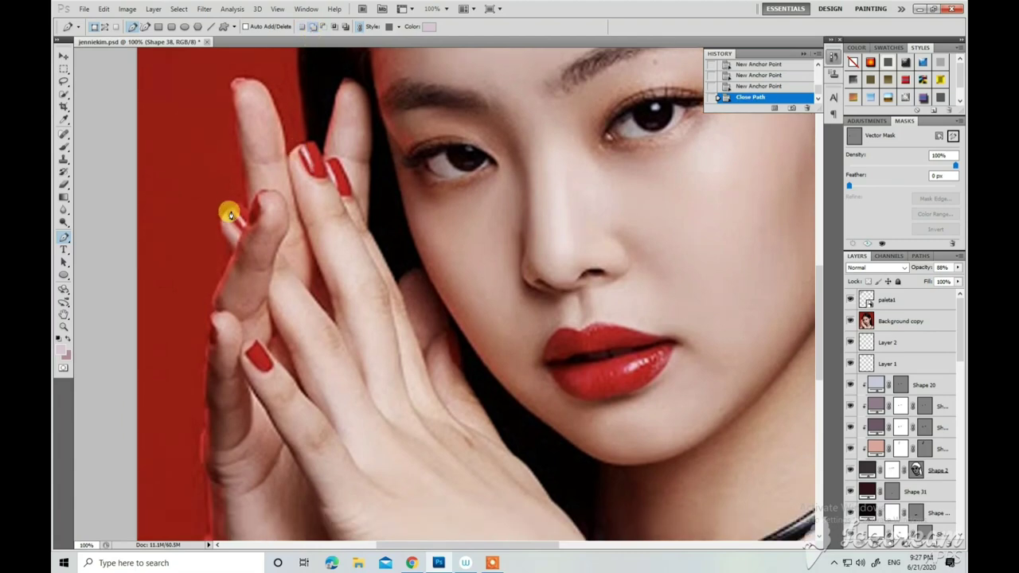
{"action": "left_click", "coordinate": [325, 162]}
{"action": "scroll", "coordinate": [331, 162], "scroll_direction": "up", "scroll_amount": 2}
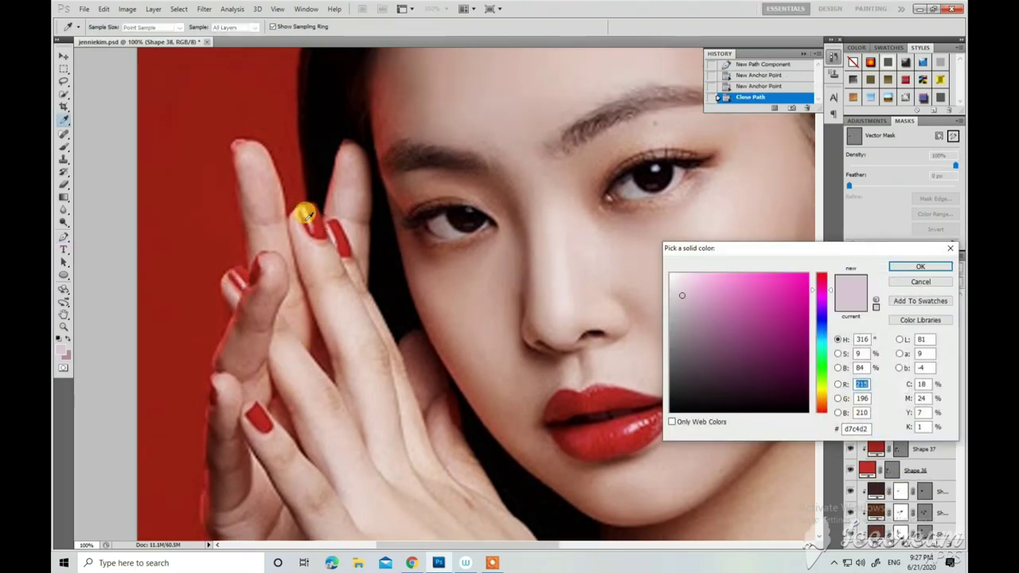
{"action": "key", "text": "Return"}
{"action": "left_click", "coordinate": [865, 321]}
{"action": "key", "text": "b"}
{"action": "left_click", "coordinate": [268, 26]}
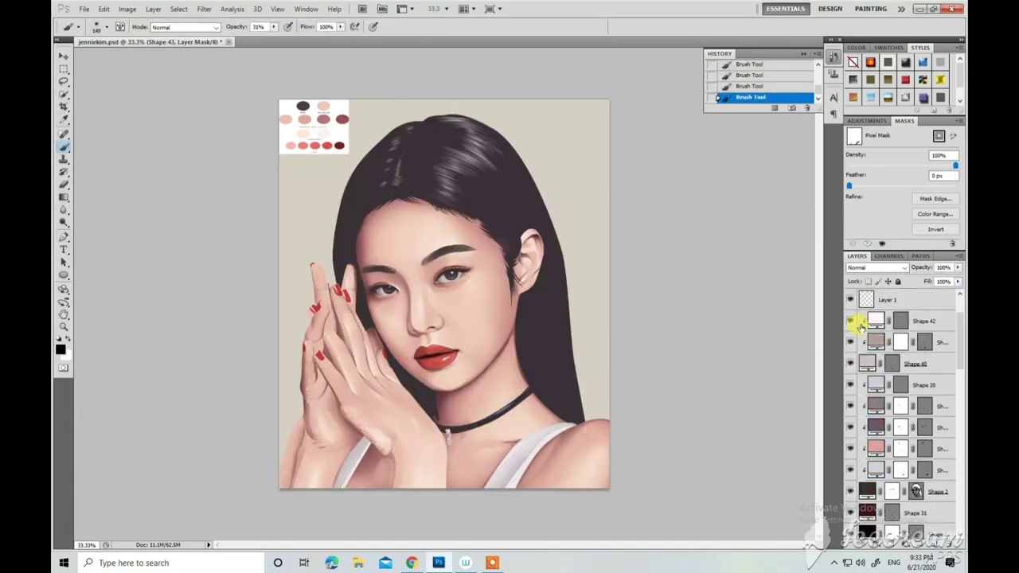
Draw a light shape over the top straps and blend it with soft 31%-opacity strokes.
{"action": "key", "text": "p"}
{"action": "left_click", "coordinate": [571, 423]}
{"action": "left_click", "coordinate": [605, 430]}
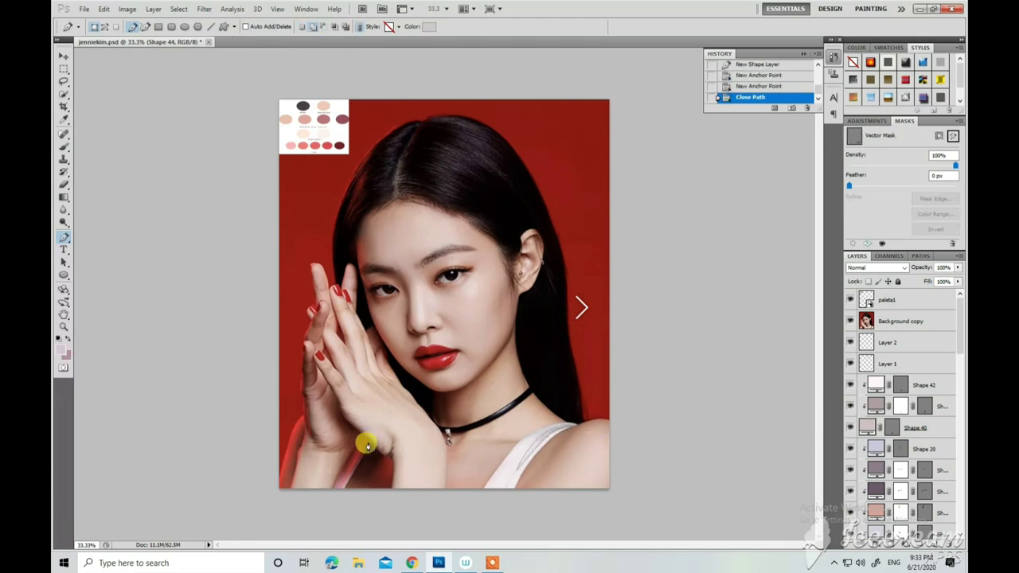
{"action": "left_click", "coordinate": [364, 437]}
{"action": "left_click", "coordinate": [570, 422]}
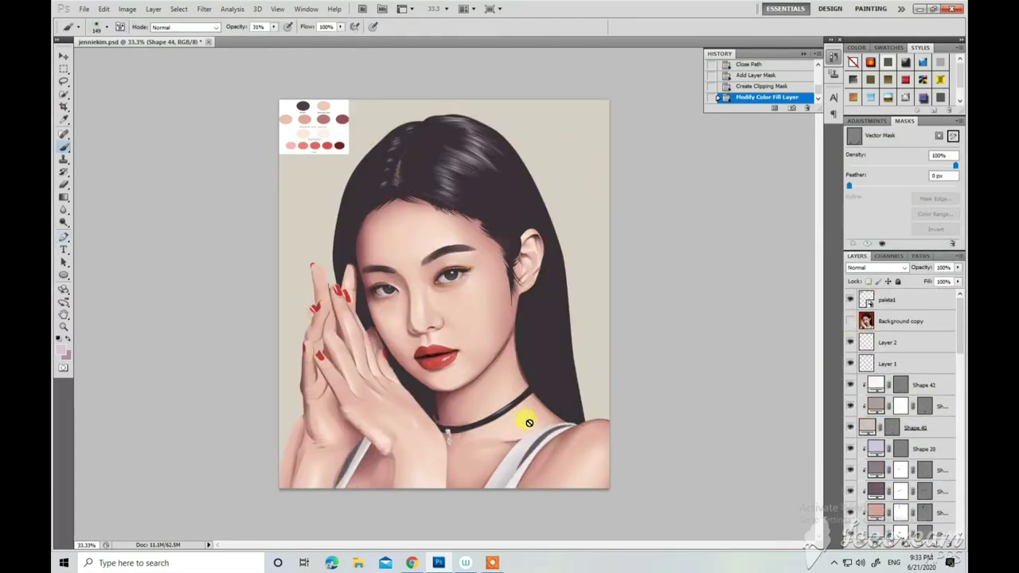
{"action": "left_click_drag", "start_coordinate": [513, 460], "coordinate": [390, 477]}
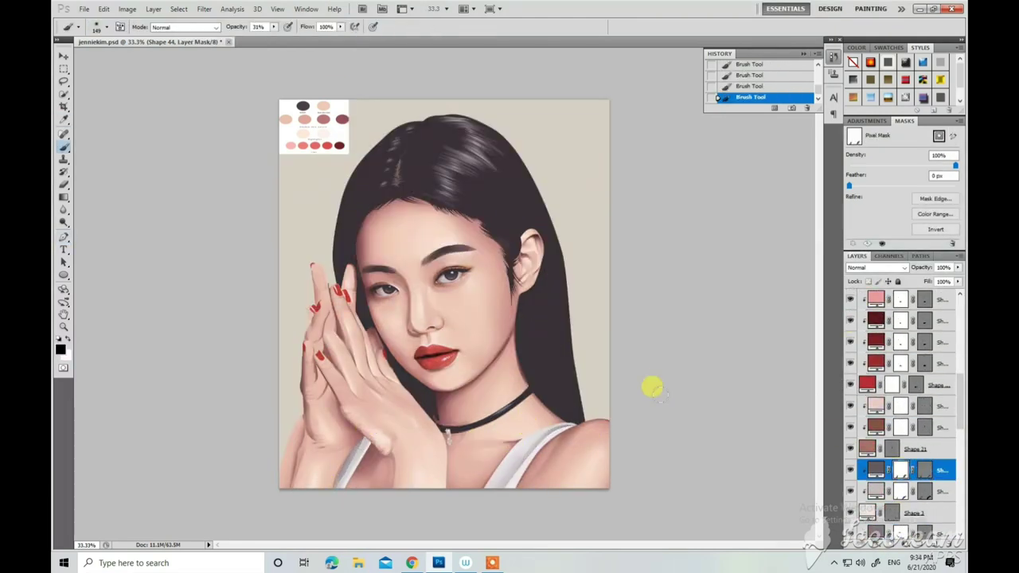
{"action": "left_click", "coordinate": [433, 415], "text": "ctrl"}
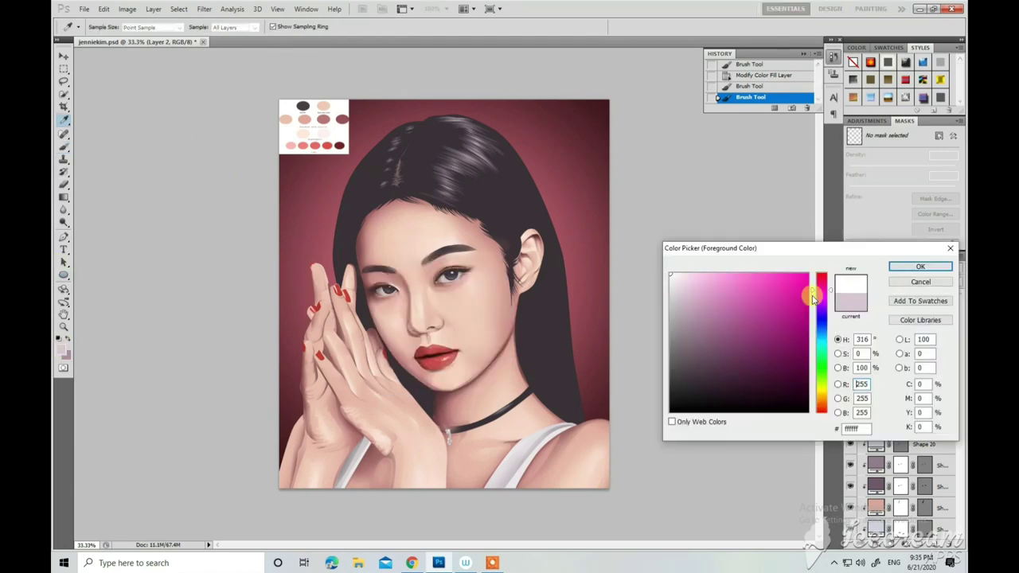
Scroll the canvas down toward the shoulder area.
{"action": "scroll", "coordinate": [756, 355], "scroll_direction": "down", "scroll_amount": 5}
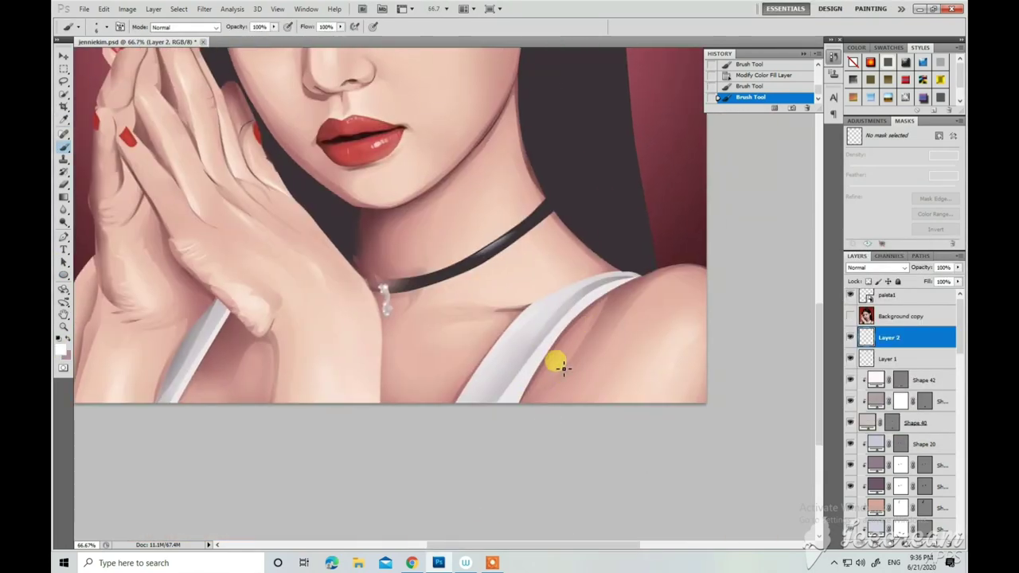